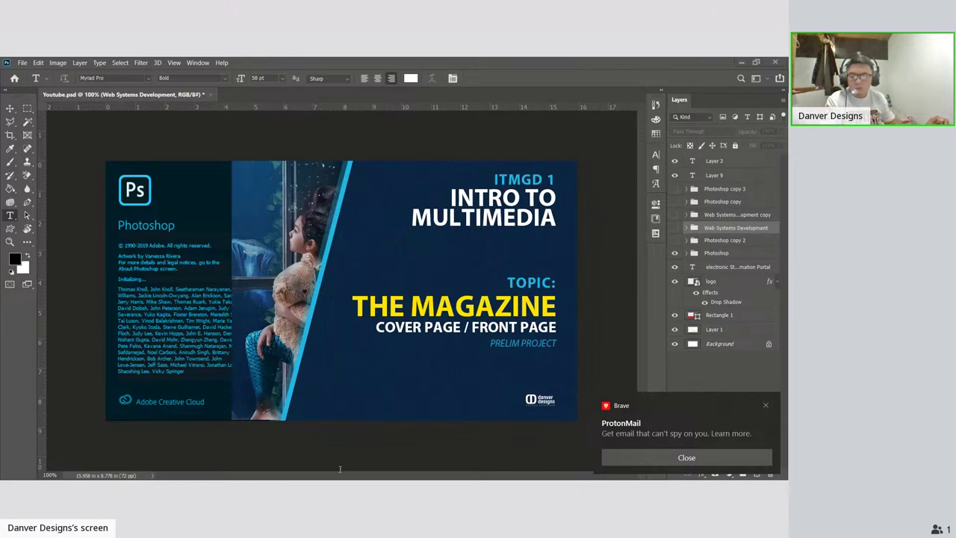
- Close the Brave/ProtonMail pop-up notification and return to the Photoshop window
{"action": "left_click", "coordinate": [765, 404]}
{"action": "key", "text": "alt+Tab"}
{"action": "key", "text": "alt+Tab"}
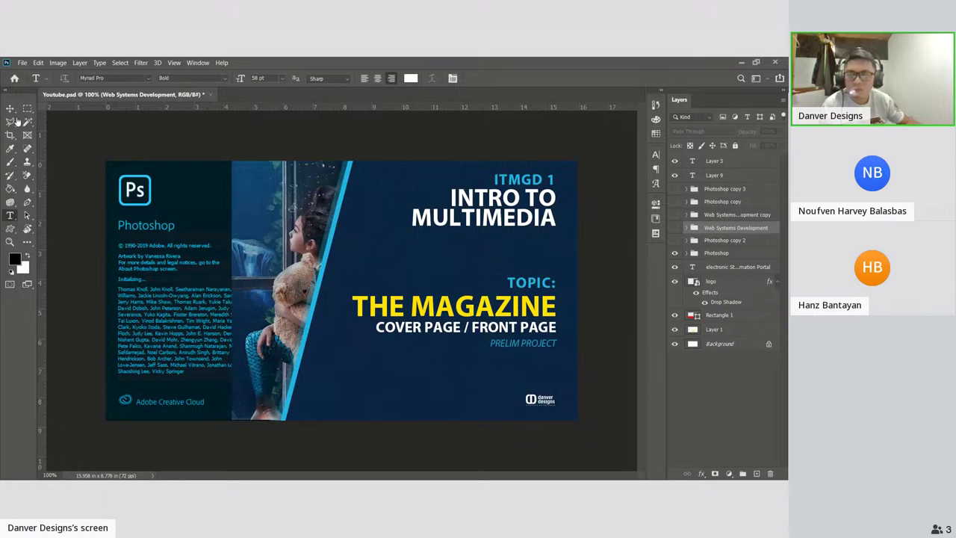
{"action": "left_click", "coordinate": [737, 65]}
{"action": "left_click", "coordinate": [733, 65]}
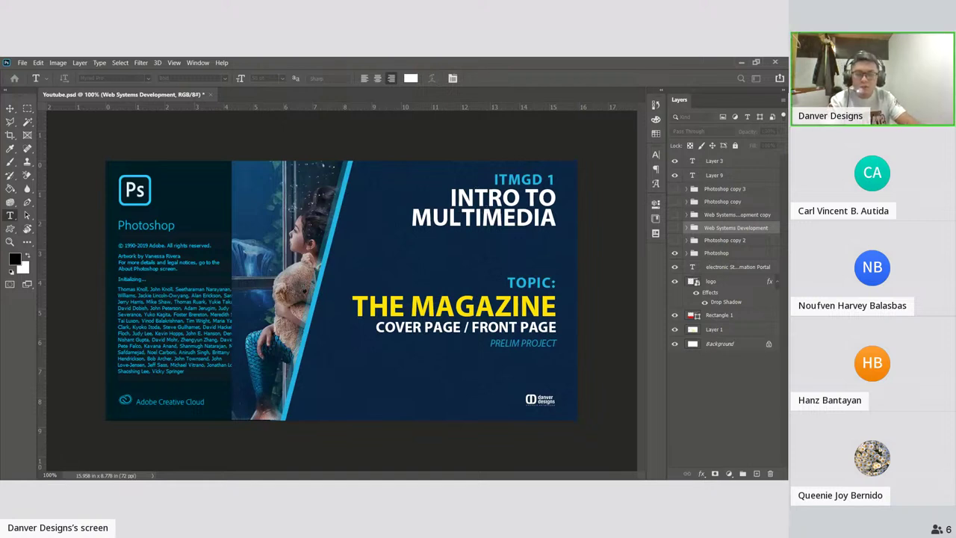
- Create a new A4 portrait document, 8.27 x 11.69 in at 300 ppi
{"action": "key", "text": "ctrl+n"}
{"action": "key", "text": "Return"}
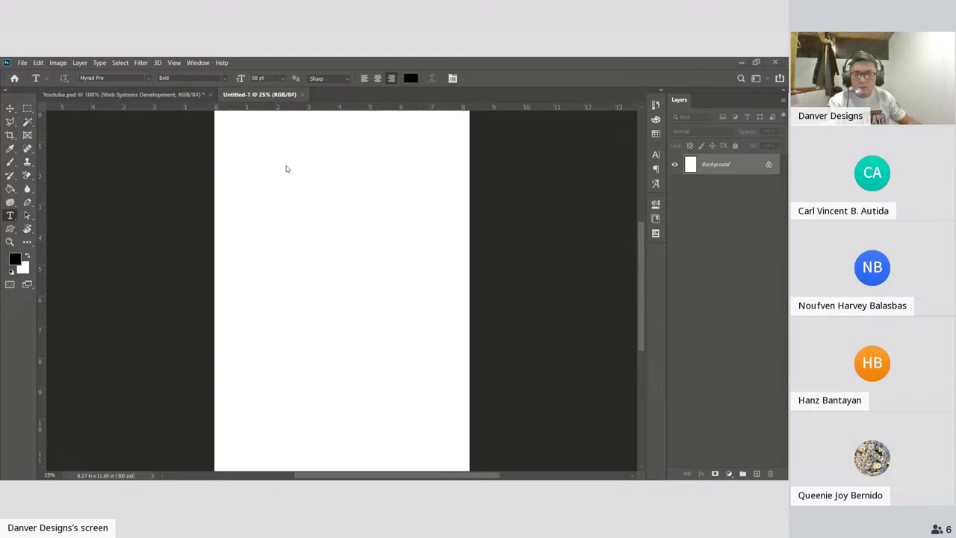
{"action": "scroll", "coordinate": [343, 206], "scroll_direction": "right", "scroll_amount": 1}
{"action": "scroll", "coordinate": [344, 207], "scroll_direction": "left", "scroll_amount": 1}
{"action": "scroll", "coordinate": [344, 206], "scroll_direction": "down", "scroll_amount": 1}
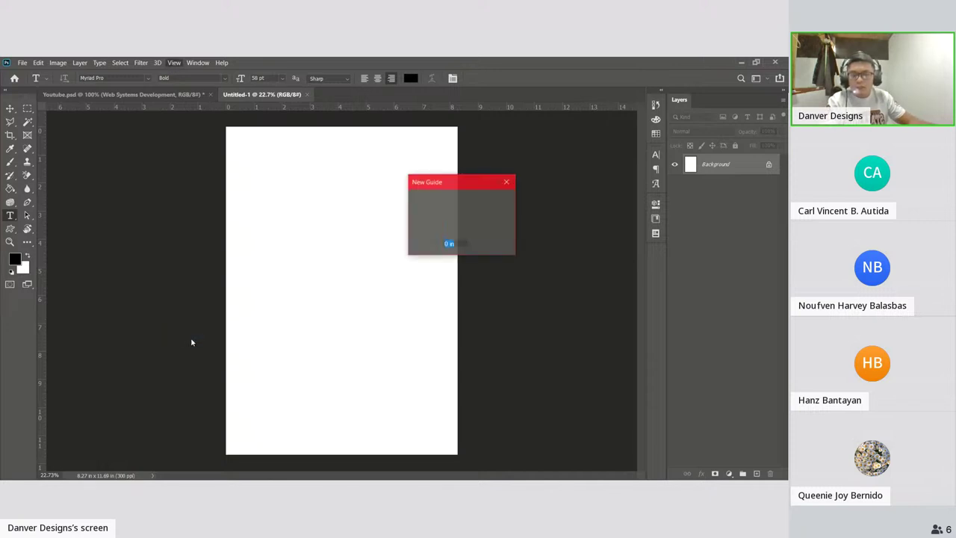
- Add vertical and horizontal guides at 50% so they cross at the page centre
{"action": "key", "text": "alt+v"}
{"action": "key", "text": "e"}
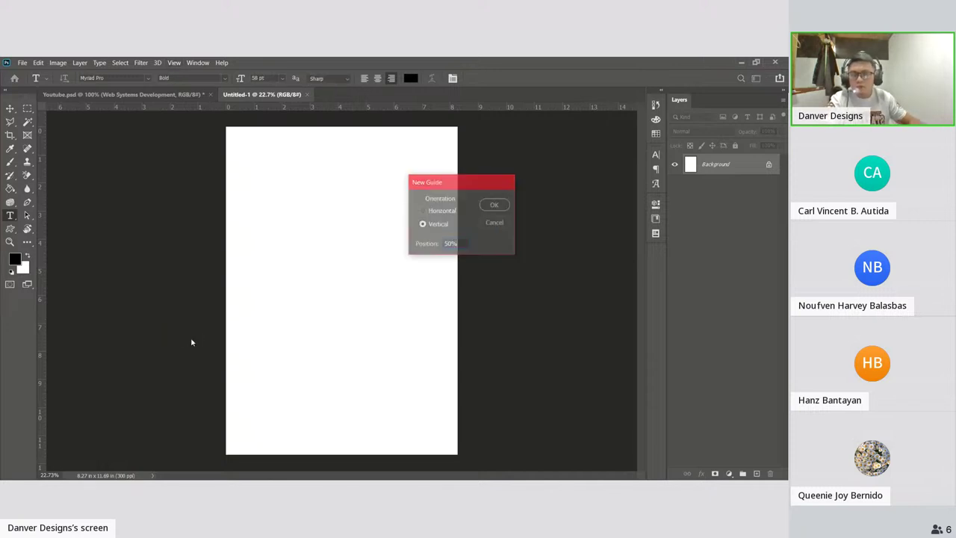
{"action": "key", "text": "Return"}
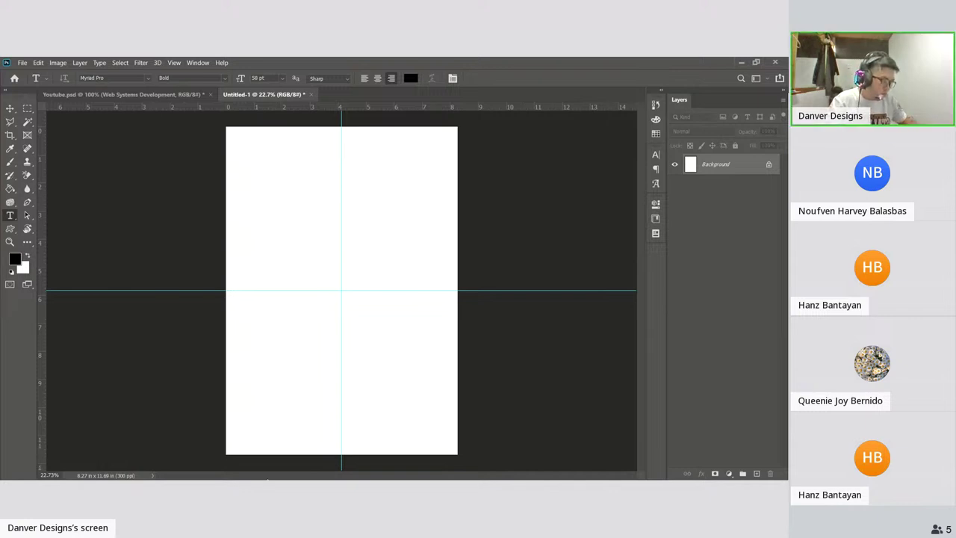
{"action": "mouse_move", "coordinate": [267, 479]}
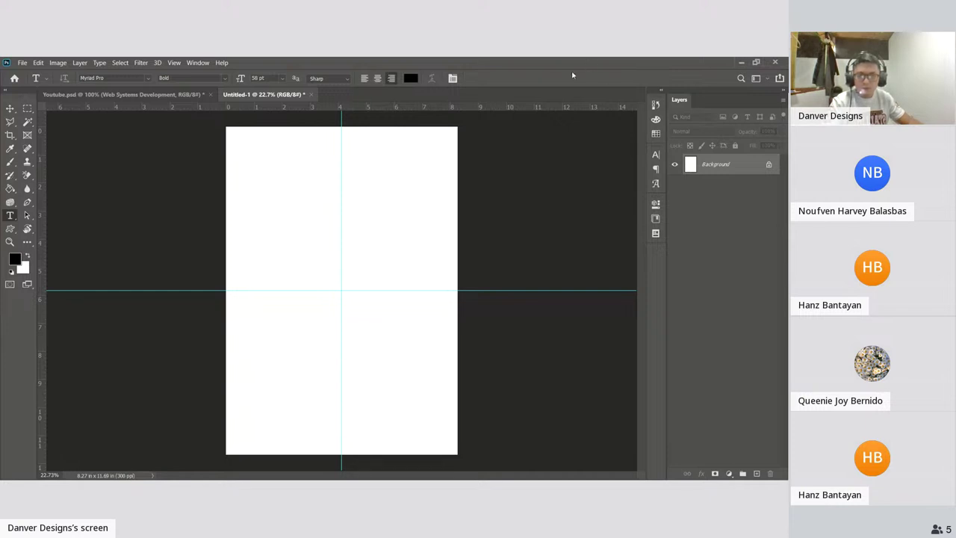
- Paste the man's photo as a new layer and enlarge it across the page width
{"action": "key", "text": "ctrl+v"}
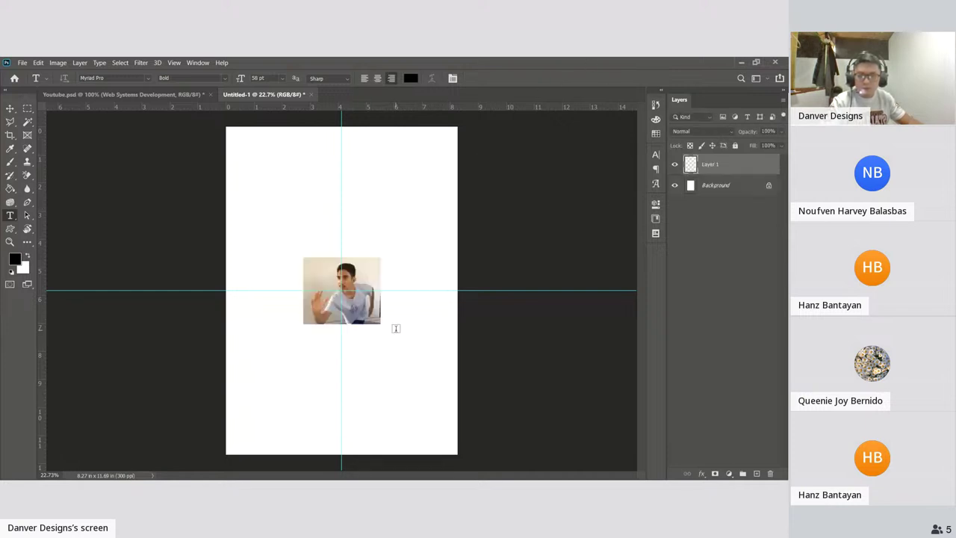
{"action": "key", "text": "ctrl+t"}
{"action": "left_click_drag", "start_coordinate": [304, 258], "coordinate": [189, 198]}
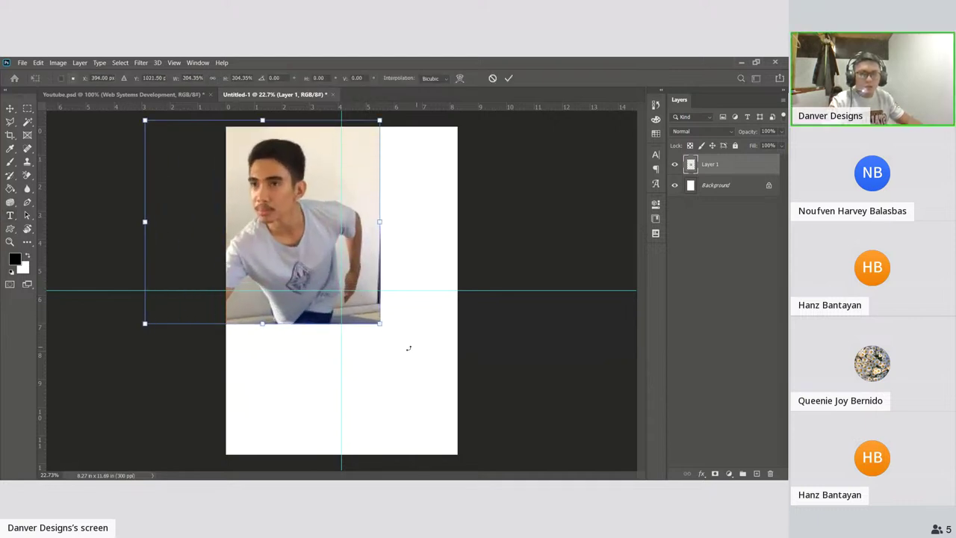
{"action": "left_click_drag", "start_coordinate": [380, 323], "coordinate": [447, 401]}
{"action": "key", "text": "Return"}
- Reposition the photo right and down and enlarge it to about 120% to cover the page
{"action": "key", "text": "t"}
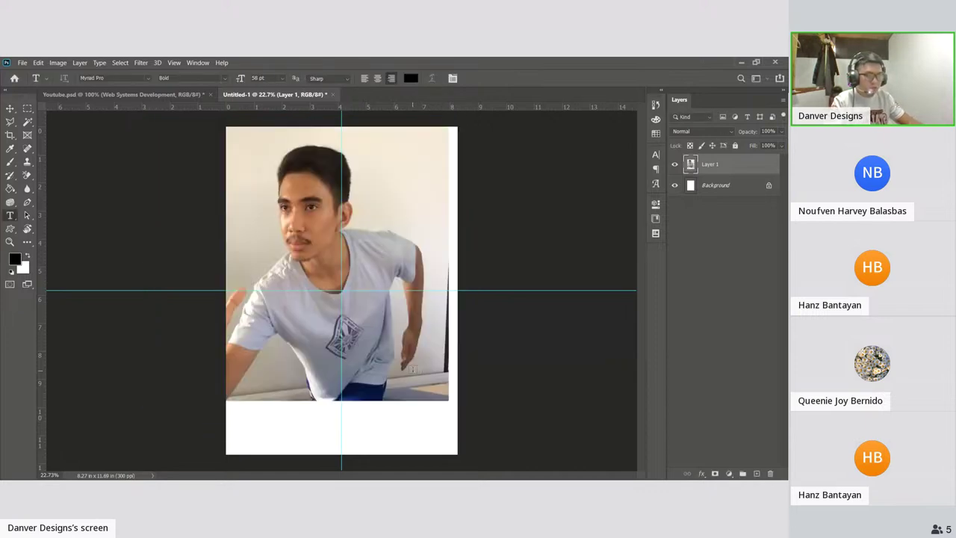
{"action": "key", "text": "v"}
{"action": "left_click_drag", "start_coordinate": [331, 336], "coordinate": [410, 359]}
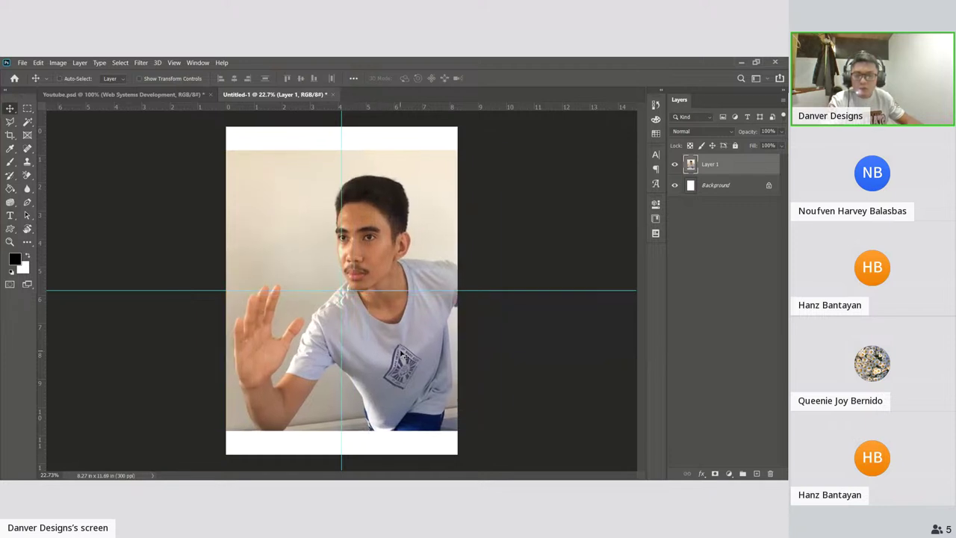
{"action": "key", "text": "ctrl+t"}
{"action": "left_click_drag", "start_coordinate": [203, 149], "coordinate": [157, 130]}
{"action": "mouse_move", "coordinate": [362, 338]}
{"action": "left_mouse_down"}
{"action": "mouse_move", "coordinate": [388, 362]}
{"action": "mouse_move", "coordinate": [373, 351]}
{"action": "left_mouse_up"}
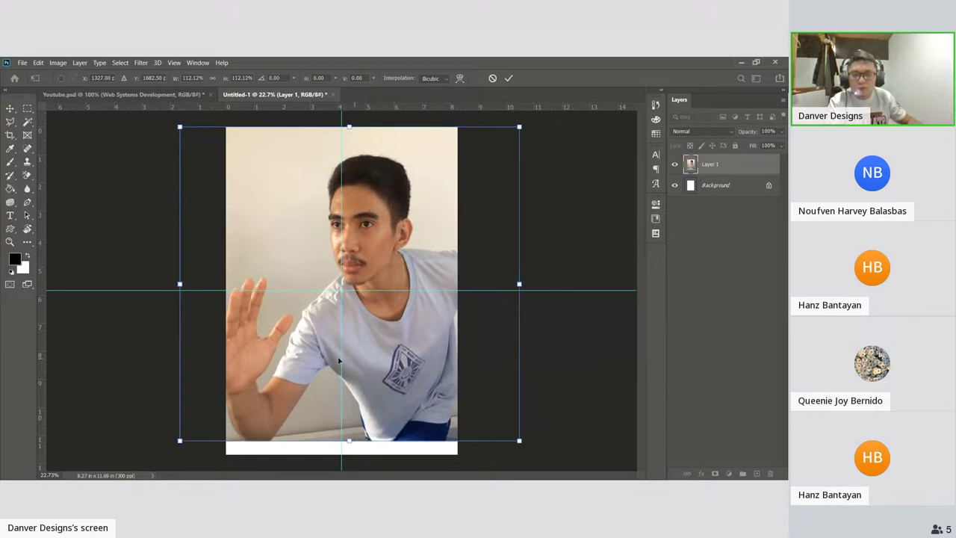
{"action": "left_click_drag", "start_coordinate": [329, 357], "coordinate": [336, 370]}
{"action": "left_click_drag", "start_coordinate": [185, 140], "coordinate": [161, 127]}
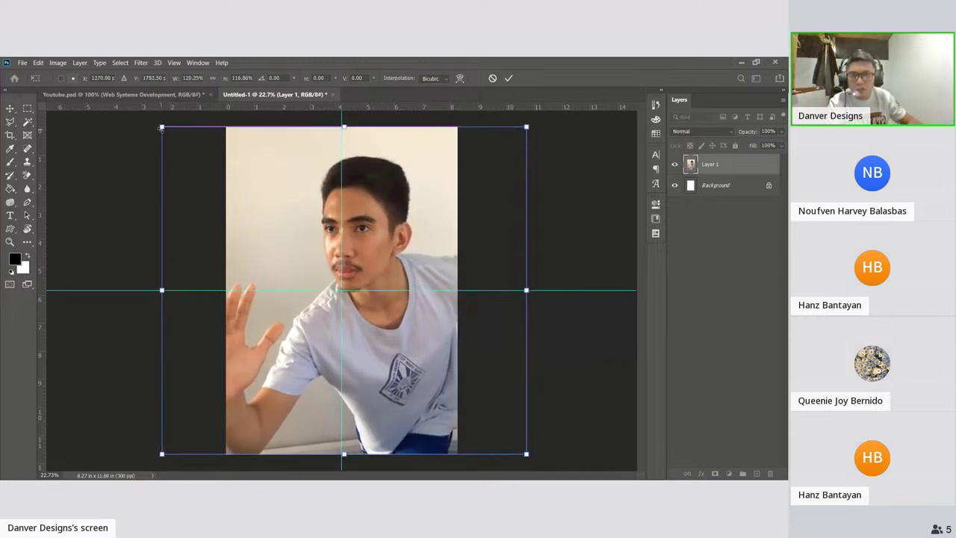
{"action": "left_click_drag", "start_coordinate": [285, 210], "coordinate": [306, 211]}
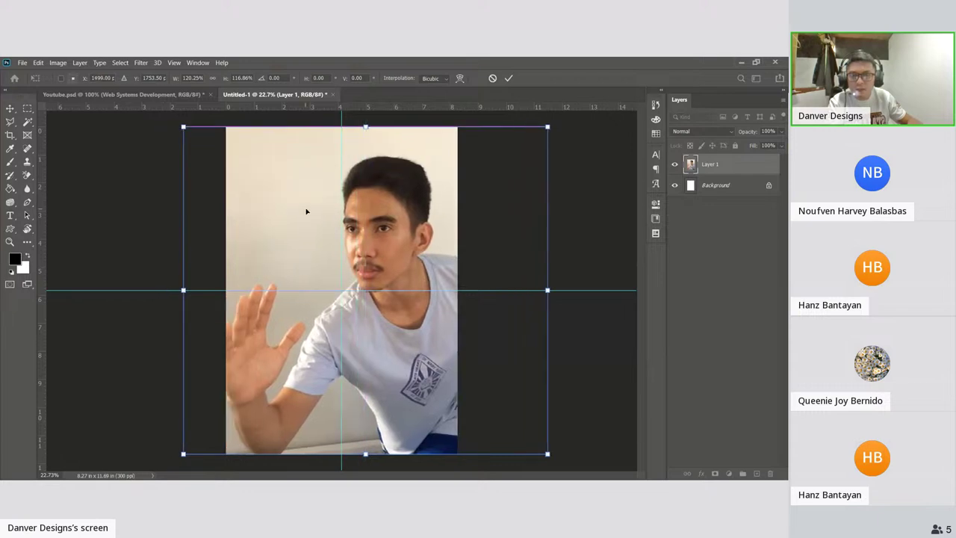
{"action": "key", "text": "Return"}
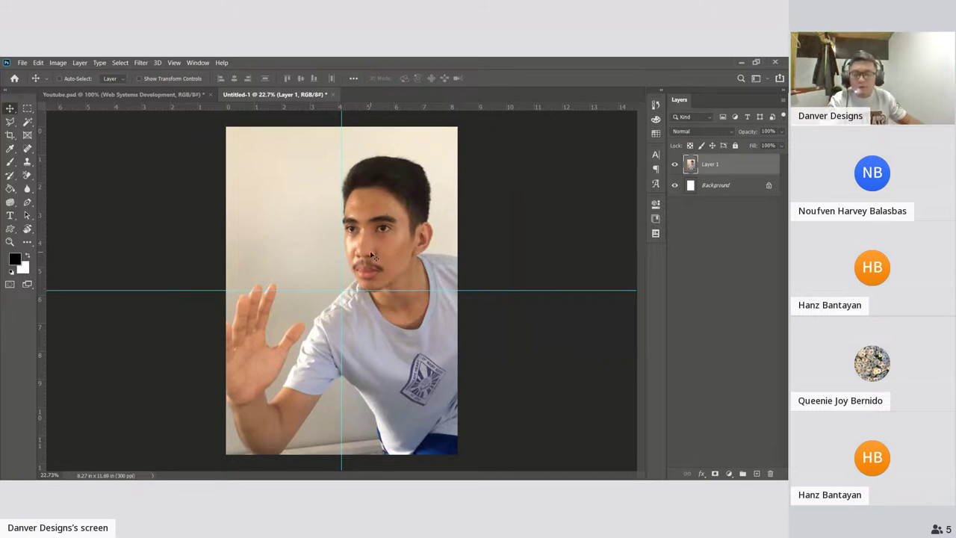
- Add a 'multimedia' text layer over the photo's upper left and select its font name
{"action": "key", "text": "t"}
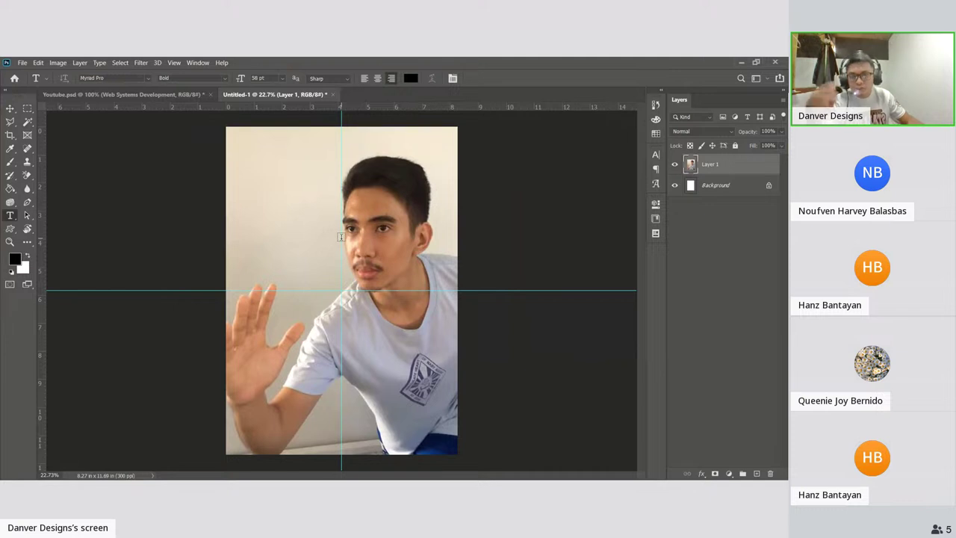
{"action": "left_click", "coordinate": [341, 237]}
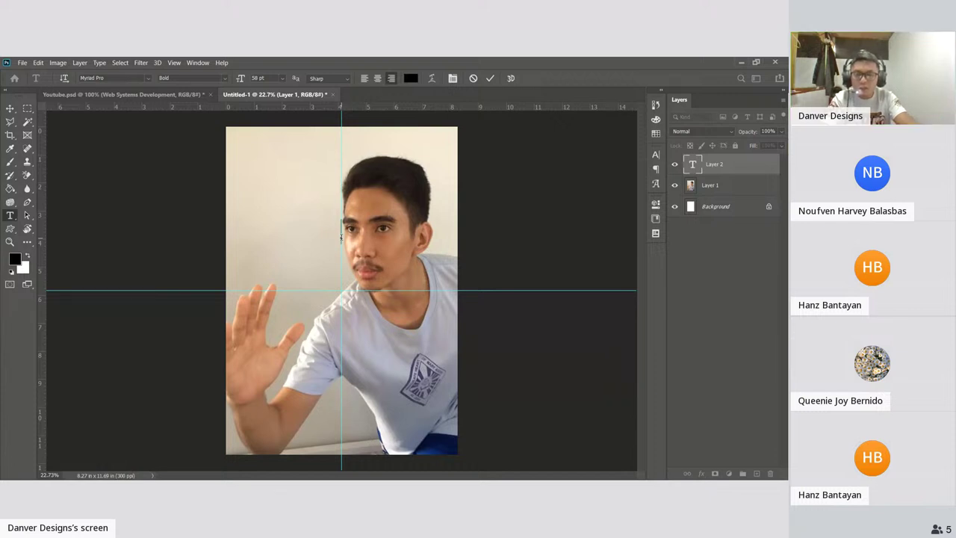
{"action": "type", "text": "multimedia"}
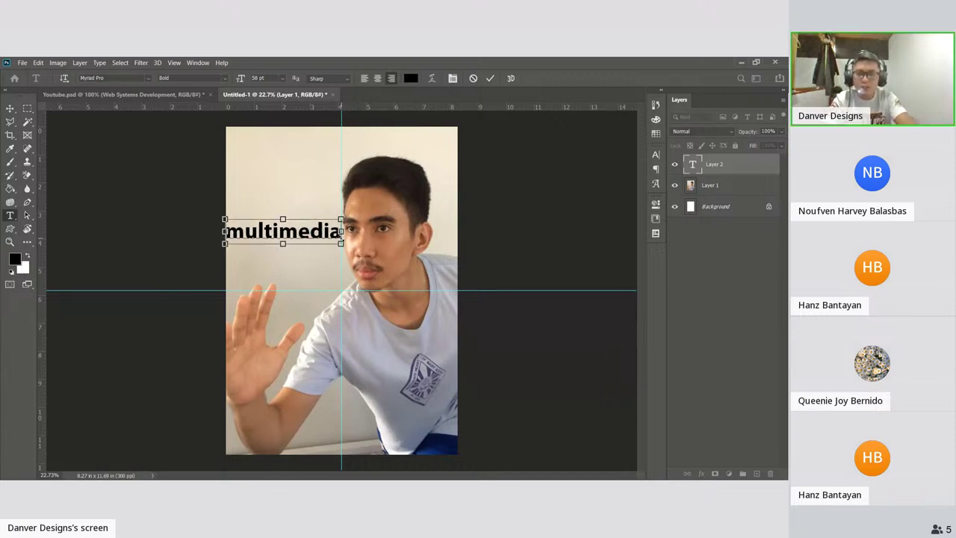
{"action": "double_click", "coordinate": [340, 233]}
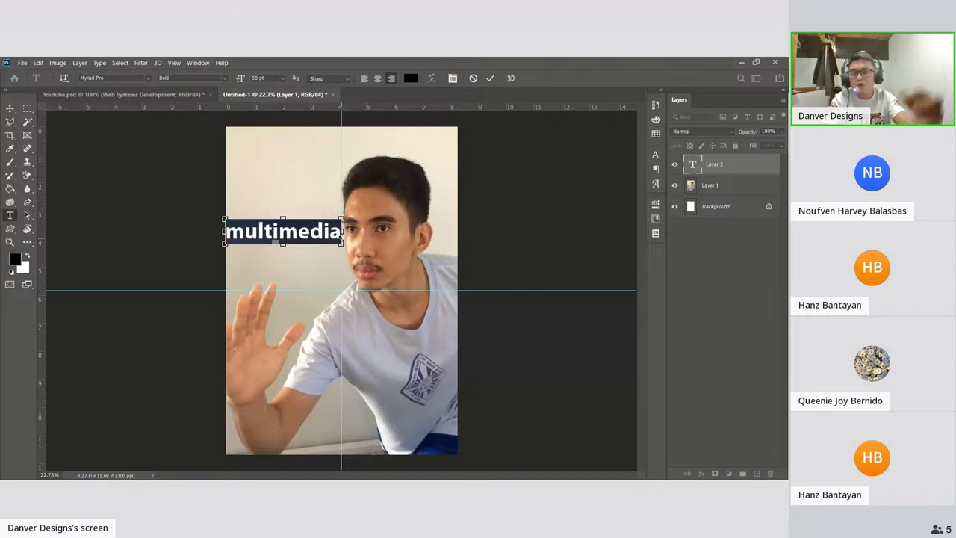
{"action": "left_click", "coordinate": [137, 78]}
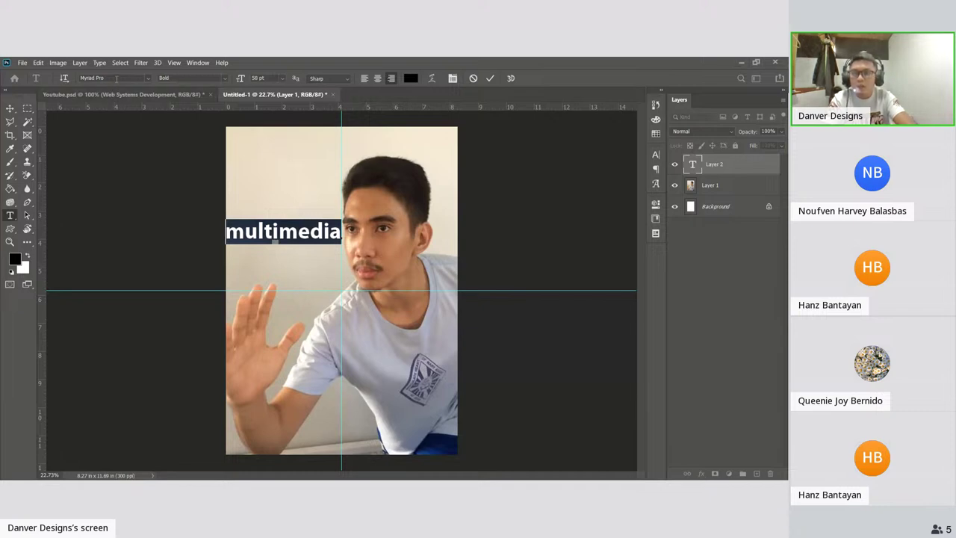
{"action": "left_click", "coordinate": [116, 78]}
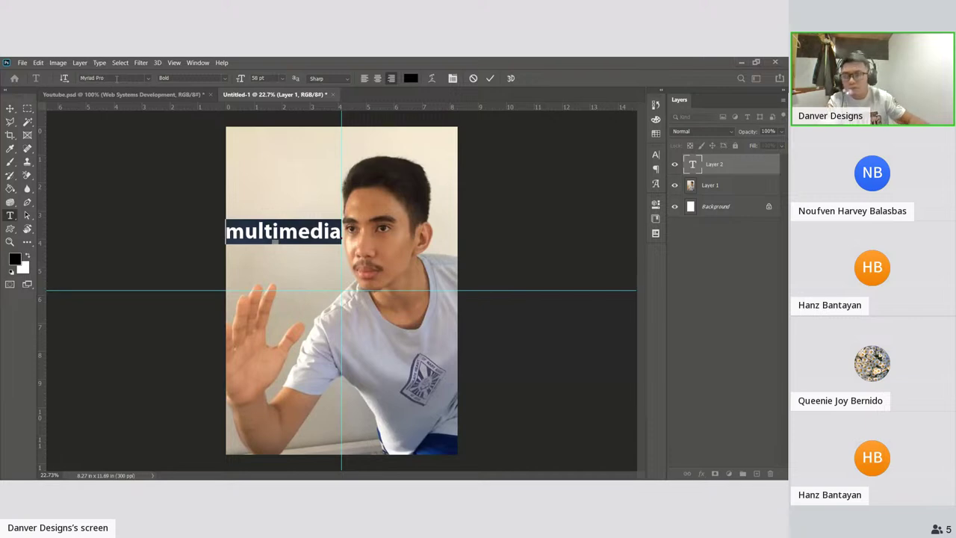
{"action": "left_click", "coordinate": [134, 79]}
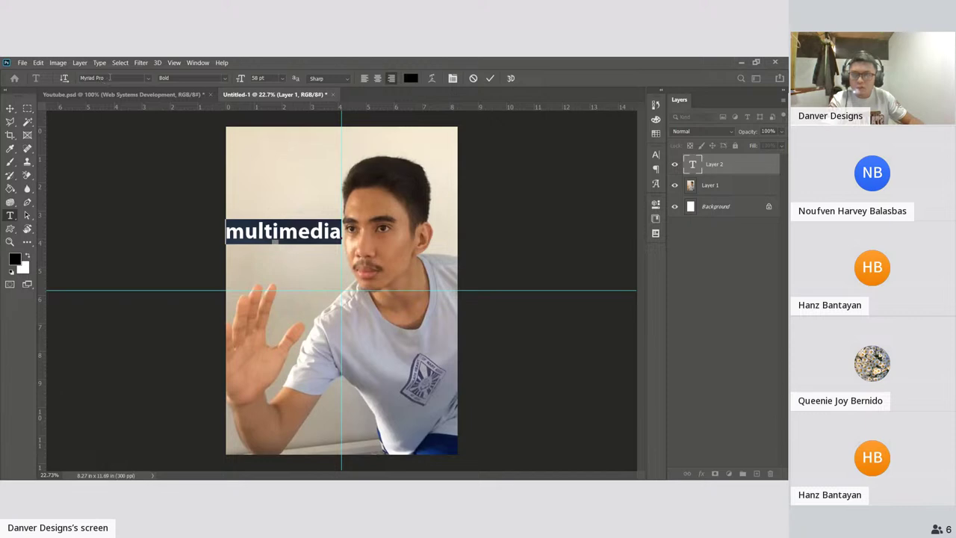
- Retype the text as 'multimedia' and select all of it
{"action": "left_click", "coordinate": [111, 77]}
{"action": "left_click", "coordinate": [112, 80]}
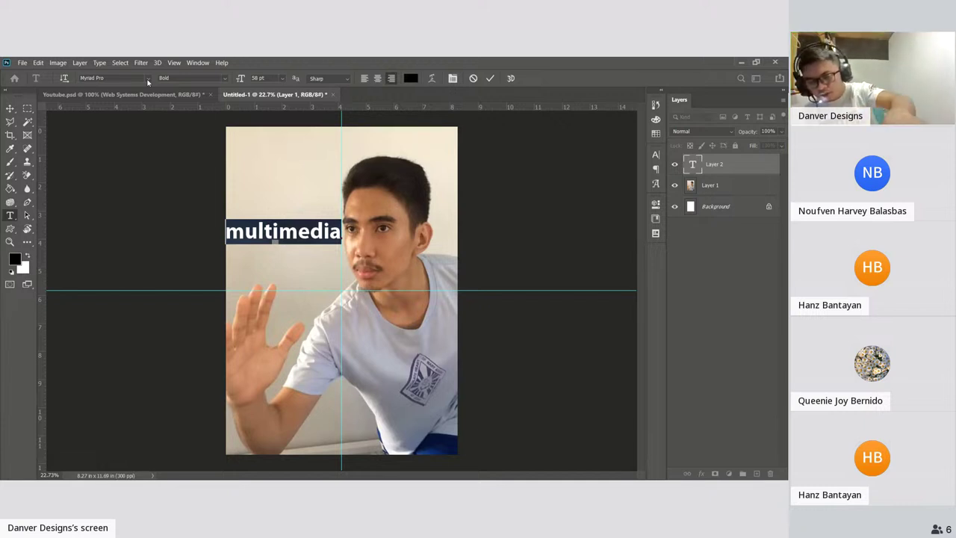
{"action": "key", "text": "BackSpace"}
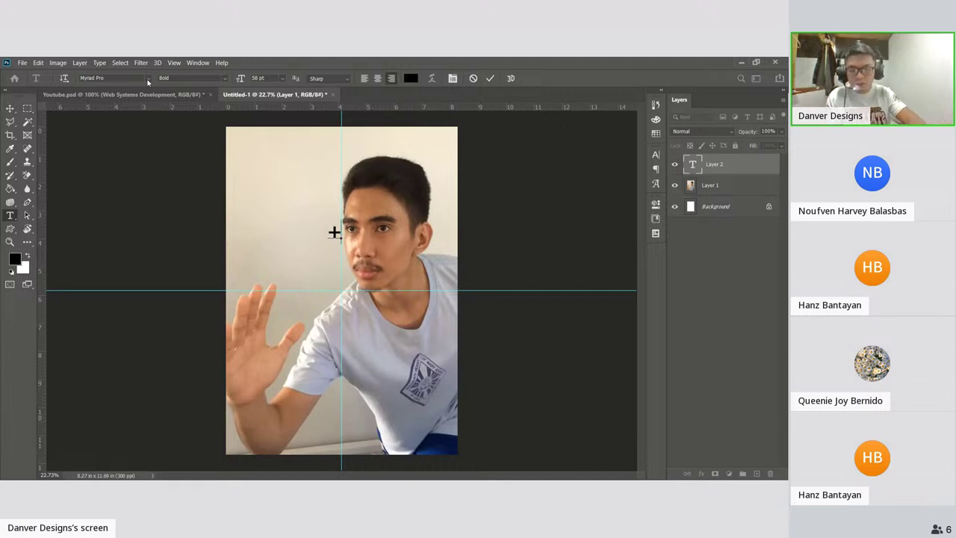
{"action": "type", "text": "mu"}
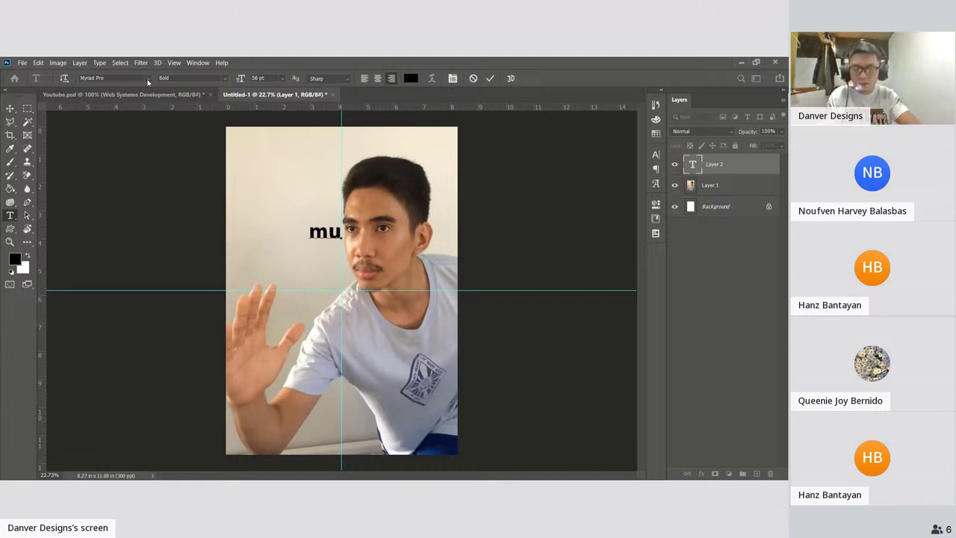
{"action": "type", "text": "ltimedia"}
{"action": "key", "text": "ctrl+a"}
- Change the title's font to Bebas Neue Bold
{"action": "left_click", "coordinate": [107, 77]}
{"action": "left_click", "coordinate": [109, 78]}
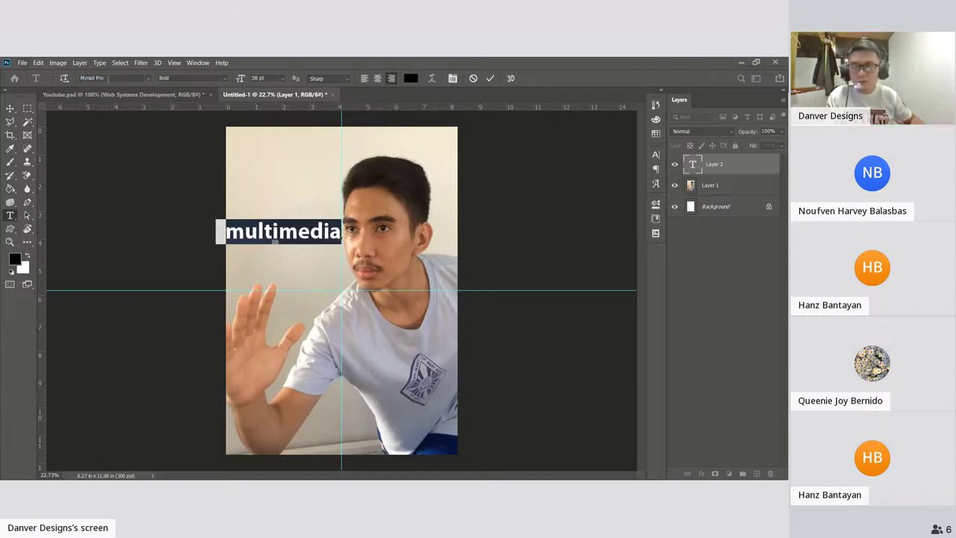
{"action": "left_click", "coordinate": [151, 79]}
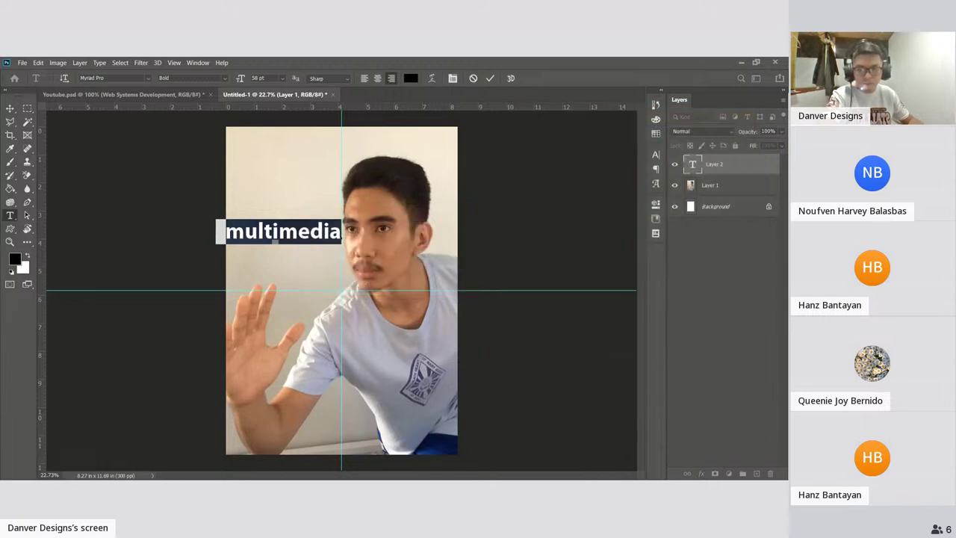
{"action": "left_click", "coordinate": [505, 413]}
{"action": "left_click", "coordinate": [150, 79]}
{"action": "left_click", "coordinate": [149, 79]}
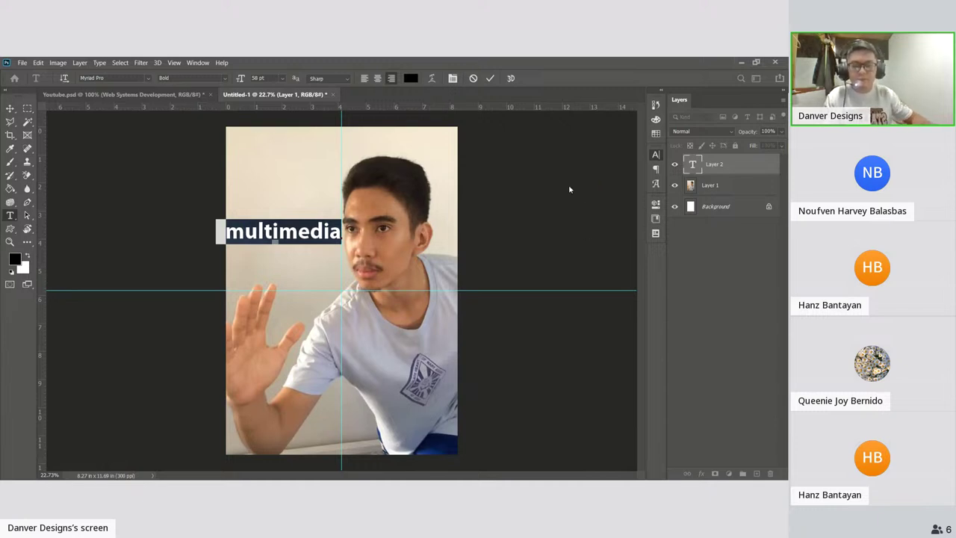
{"action": "key", "text": "Down"}
{"action": "key", "text": "Down"}
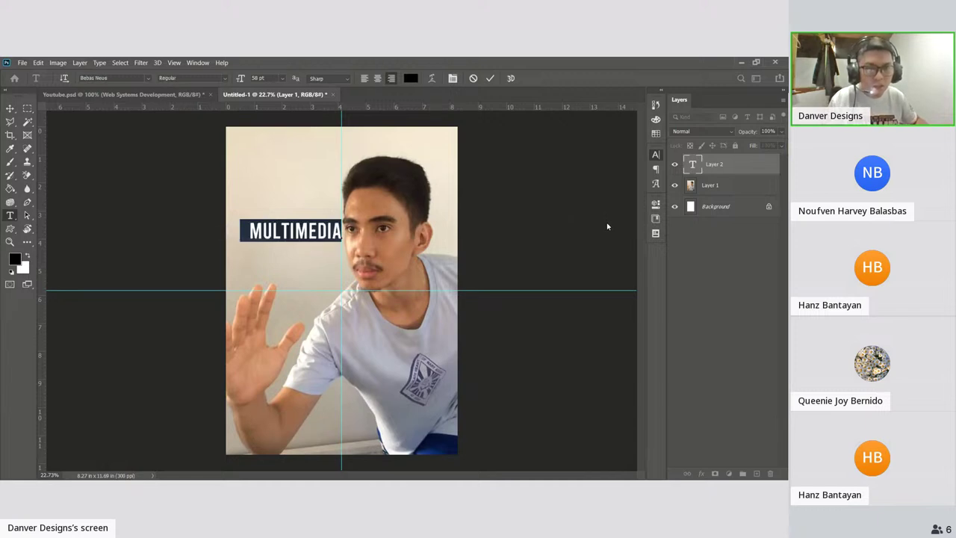
{"action": "key", "text": "Down"}
{"action": "key", "text": "Down"}
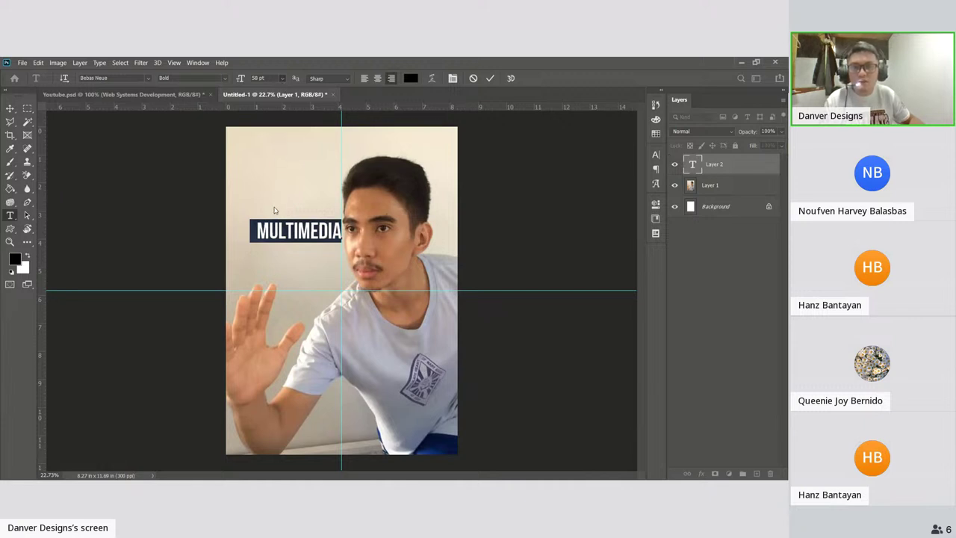
- Enlarge the title to 108 pt and commit the text
{"action": "key", "text": "ctrl+shift+period"}
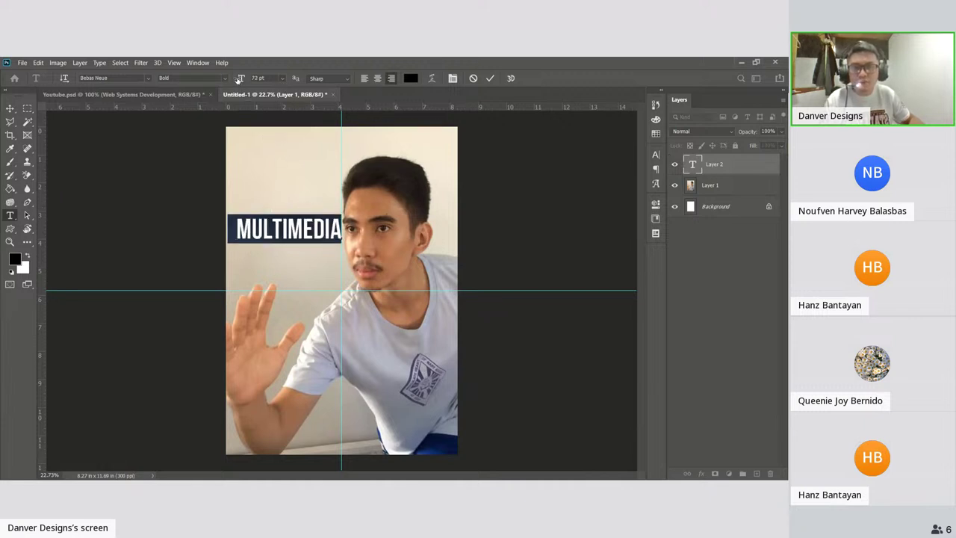
{"action": "left_click_drag", "start_coordinate": [239, 79], "coordinate": [258, 79]}
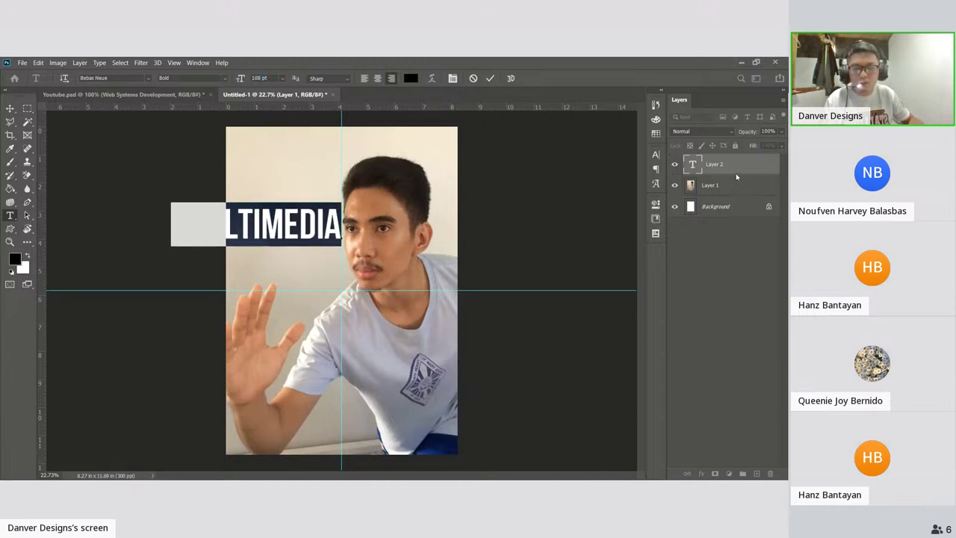
{"action": "left_click", "coordinate": [737, 175]}
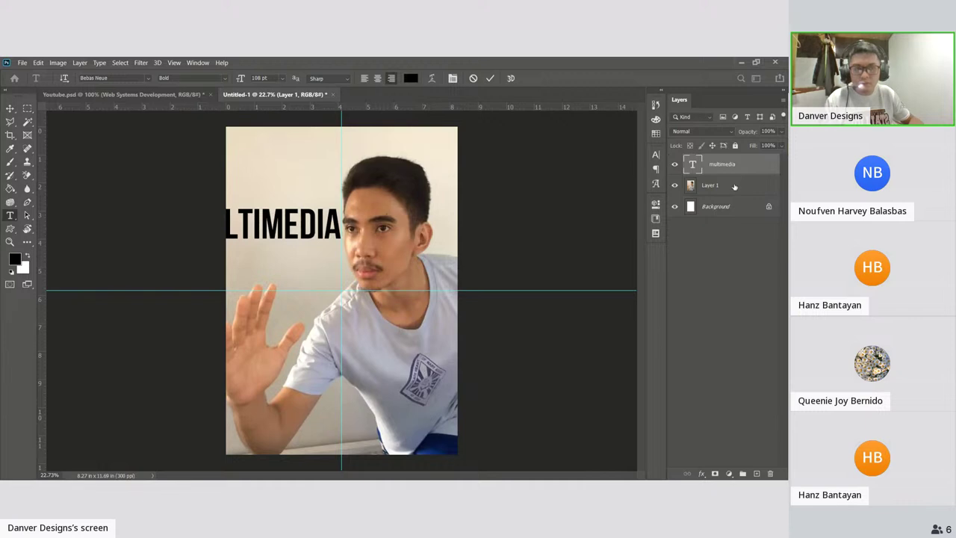
{"action": "left_click", "coordinate": [736, 186]}
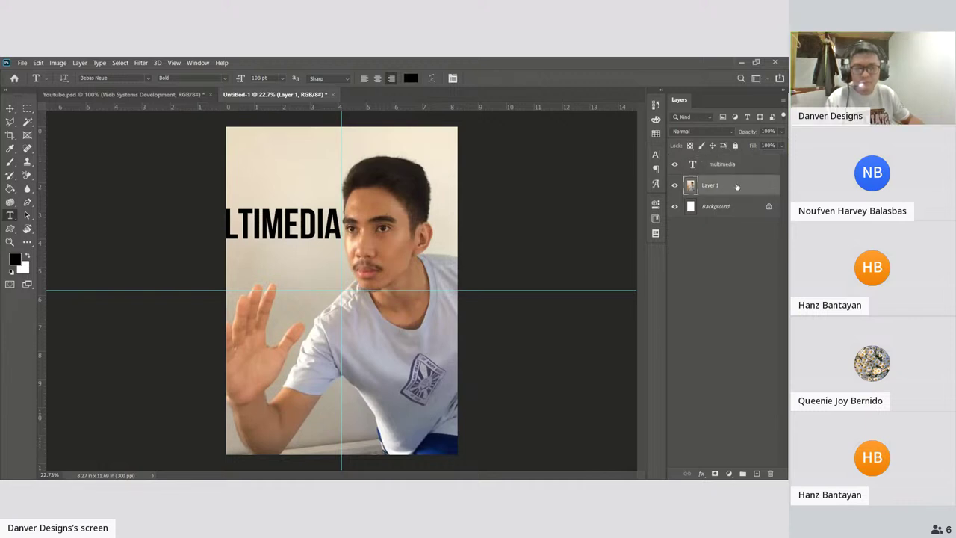
- Move the MULTIMEDIA title to the top centre of the page
{"action": "key", "text": "v"}
{"action": "left_click", "coordinate": [318, 232]}
{"action": "left_click_drag", "start_coordinate": [317, 231], "coordinate": [383, 164]}
{"action": "key", "text": "ctrl+t"}
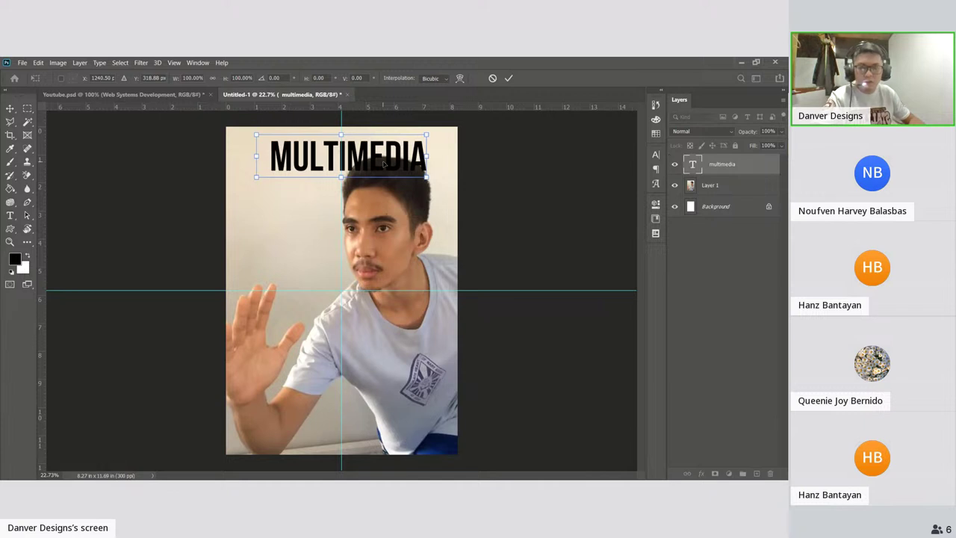
{"action": "key", "text": "Return"}
- Raise the title to 115 pt and centre-align it
{"action": "key", "text": "t"}
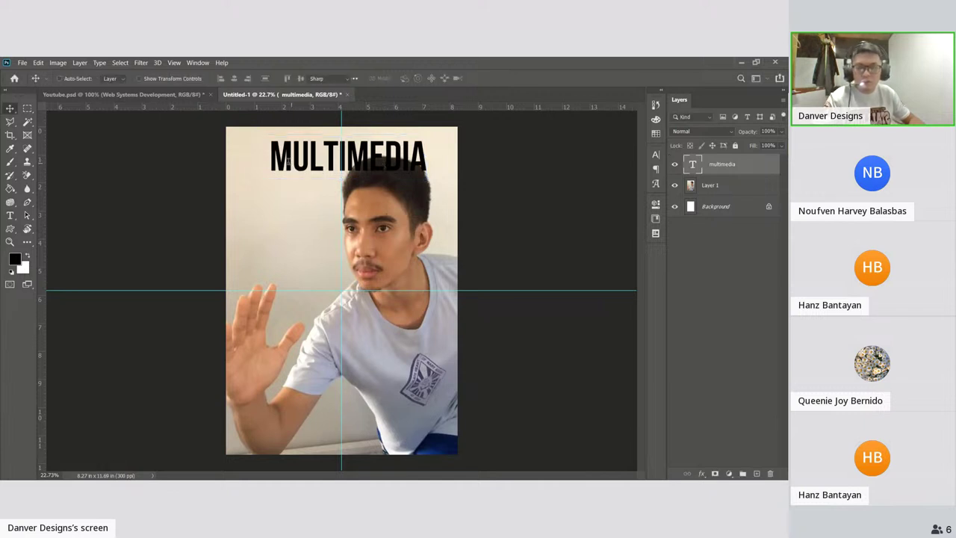
{"action": "left_click", "coordinate": [276, 158]}
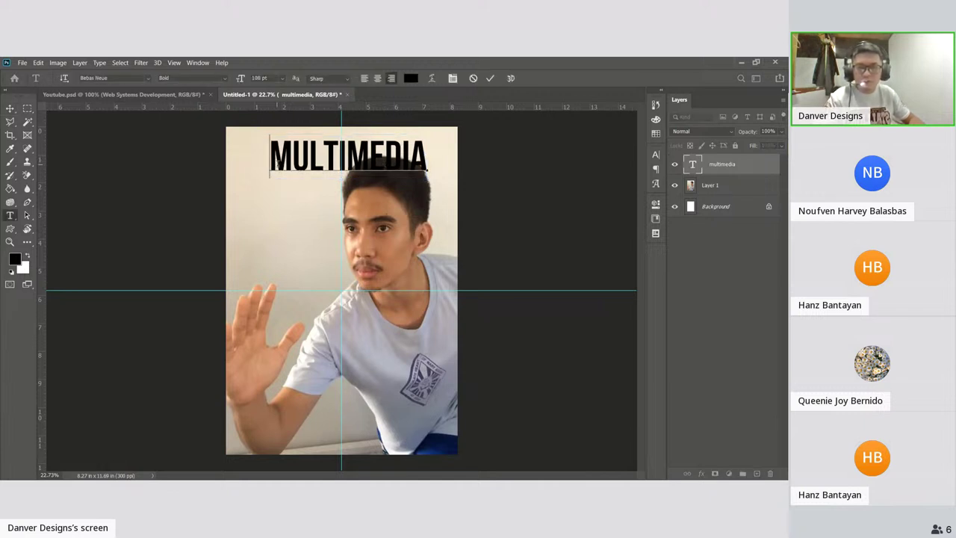
{"action": "key", "text": "ctrl+a"}
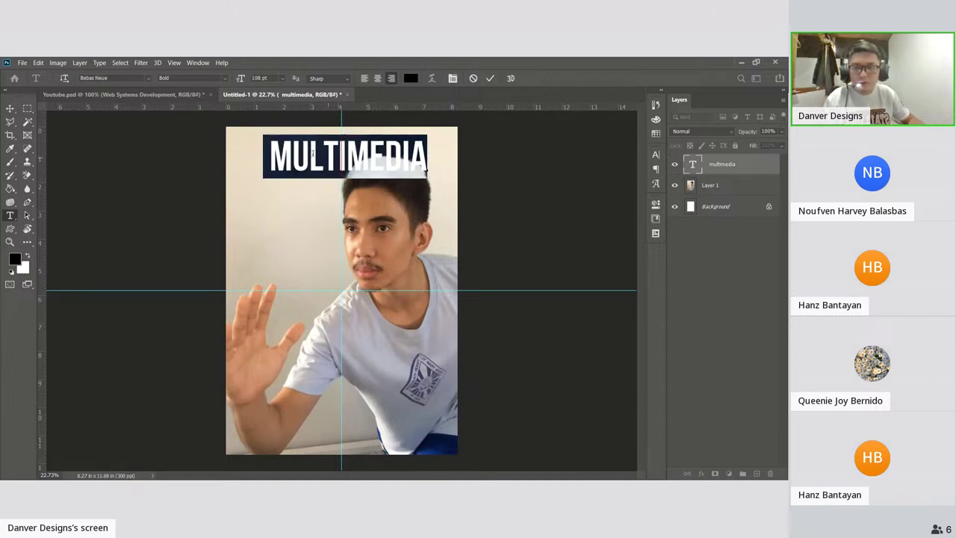
{"action": "left_click_drag", "start_coordinate": [240, 80], "coordinate": [259, 80]}
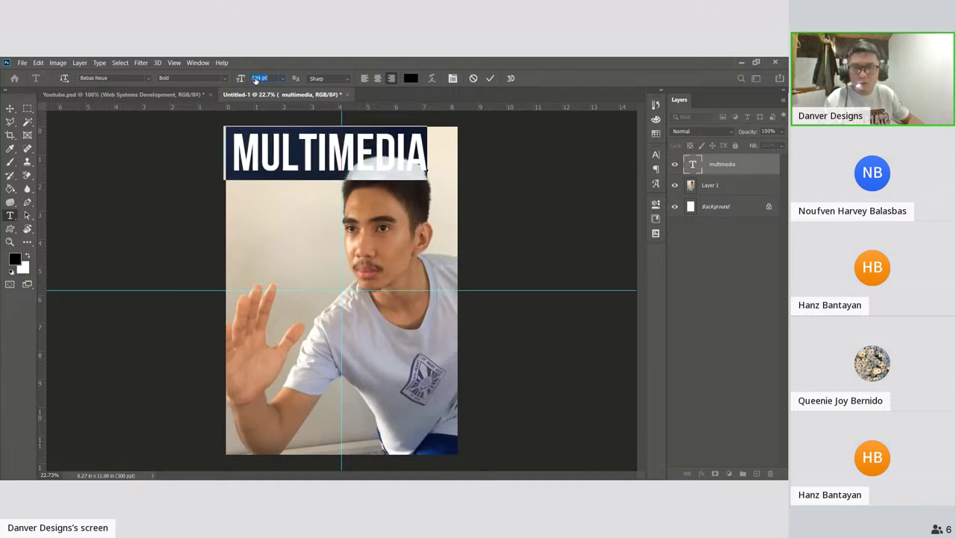
{"action": "left_click", "coordinate": [377, 77]}
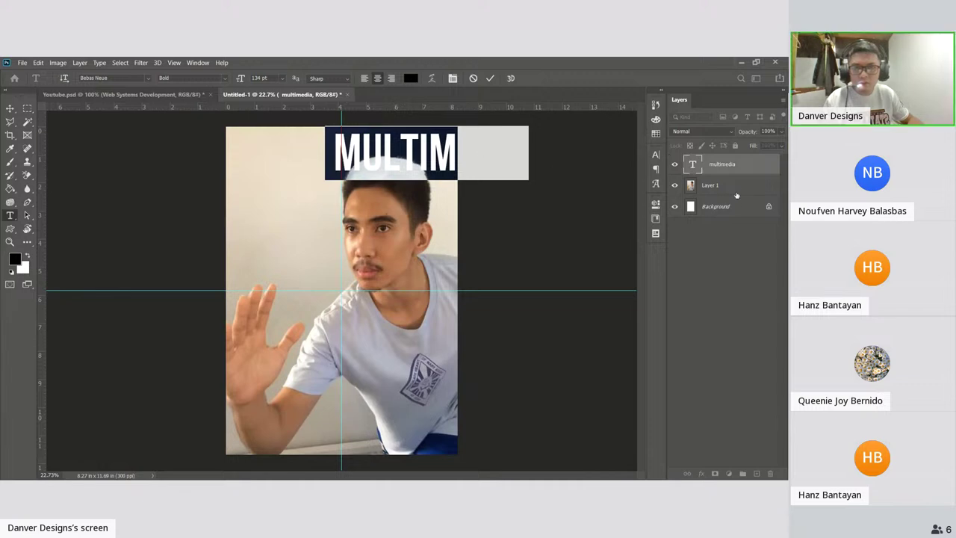
{"action": "left_click", "coordinate": [749, 167]}
{"action": "left_click", "coordinate": [750, 186]}
- Shift the title left onto the page and enlarge it to 150 pt
{"action": "key", "text": "v"}
{"action": "left_click_drag", "start_coordinate": [412, 167], "coordinate": [344, 174]}
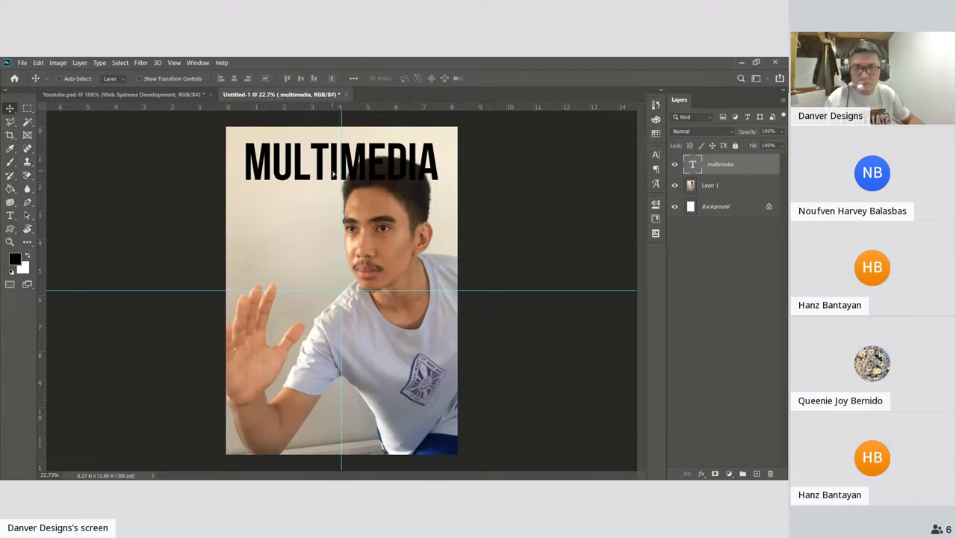
{"action": "key", "text": "t"}
{"action": "left_click", "coordinate": [345, 174]}
{"action": "key", "text": "ctrl+a"}
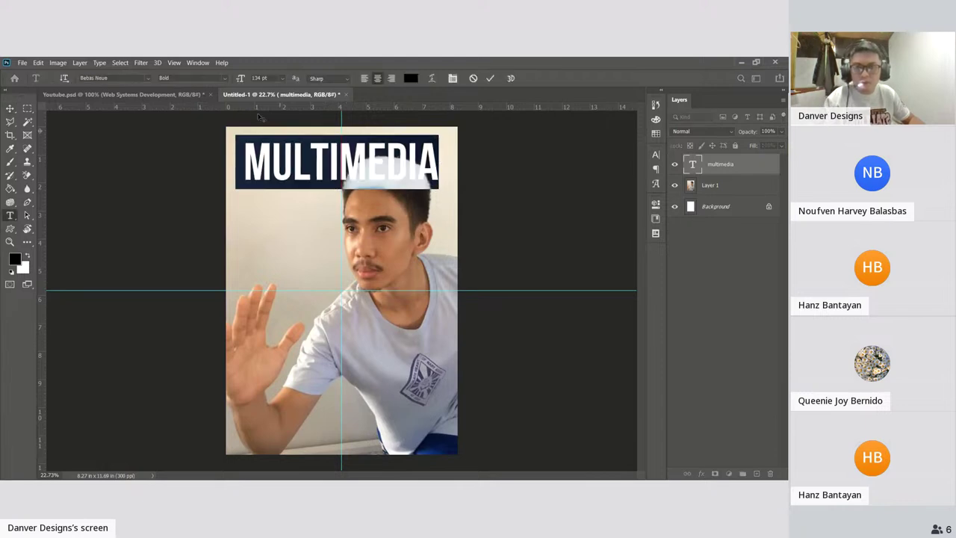
{"action": "left_click_drag", "start_coordinate": [240, 81], "coordinate": [250, 83]}
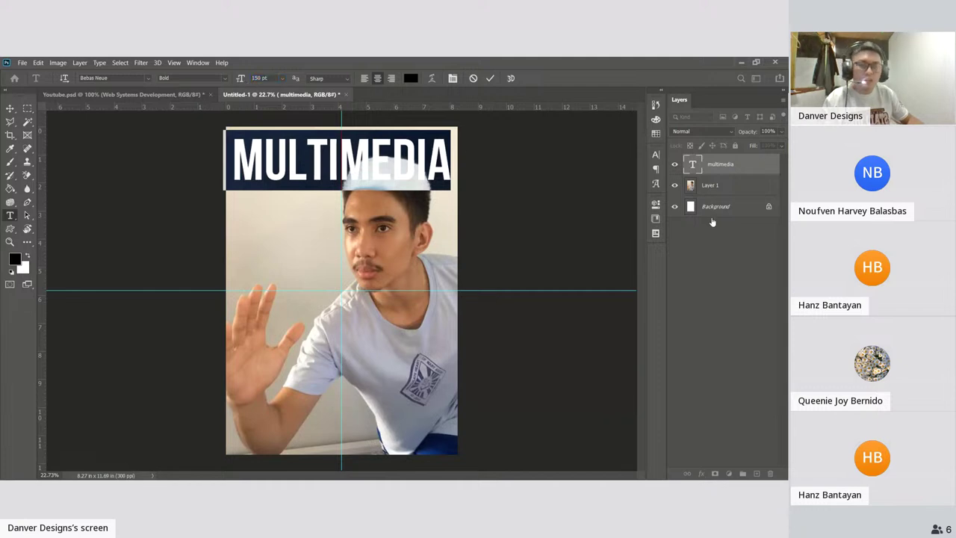
{"action": "left_click", "coordinate": [727, 188]}
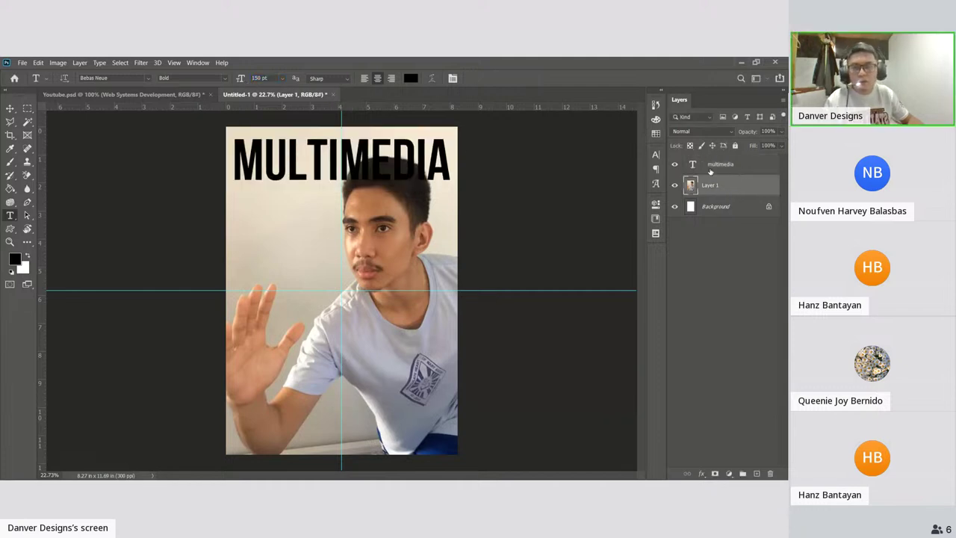
{"action": "left_click", "coordinate": [747, 168]}
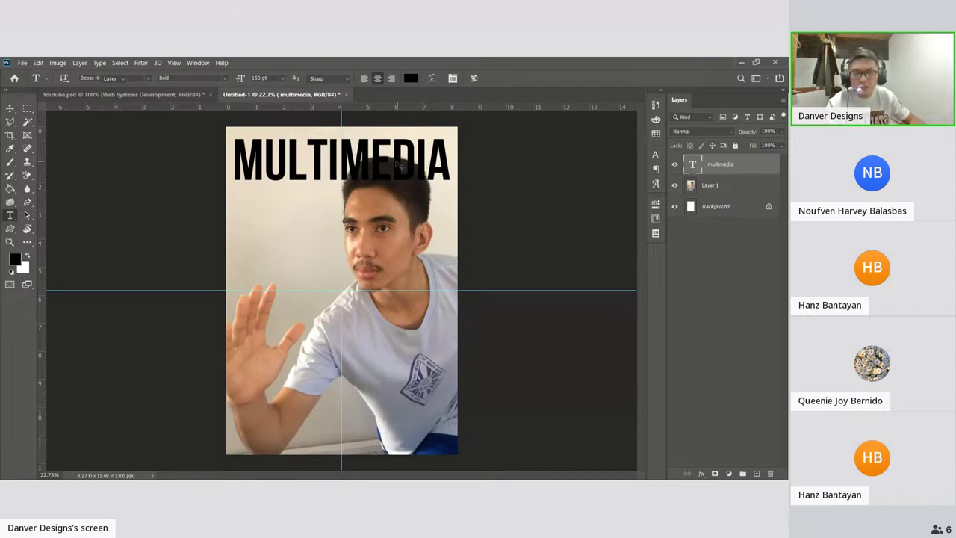
{"action": "key", "text": "v"}
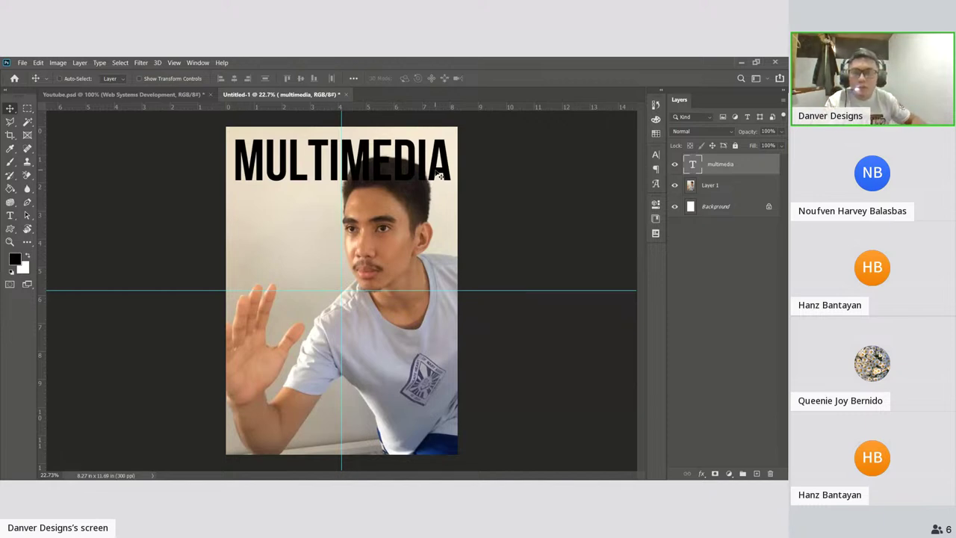
{"action": "left_click", "coordinate": [733, 193]}
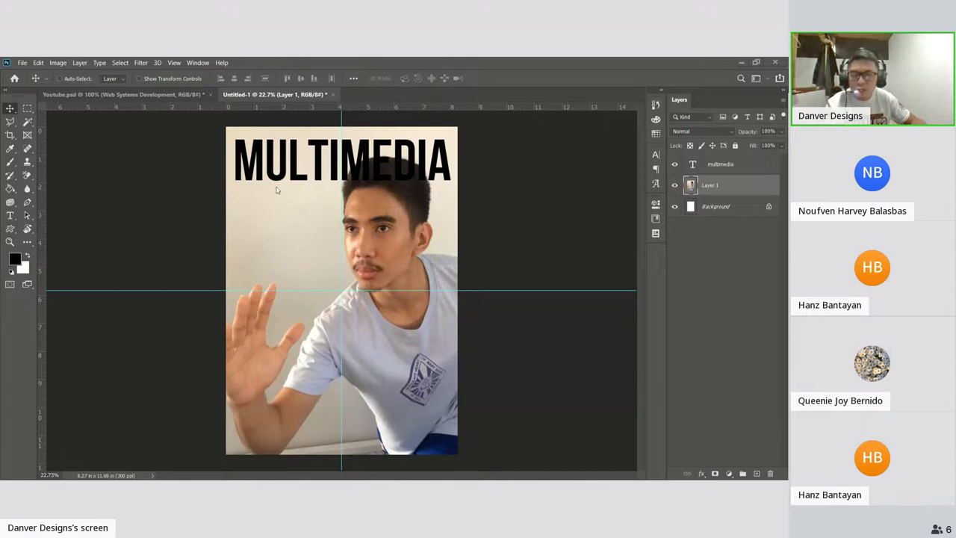
- Add guides at the page's left edge and near its top
{"action": "scroll", "coordinate": [275, 190], "scroll_direction": "up", "scroll_amount": 3}
{"action": "scroll", "coordinate": [275, 189], "scroll_direction": "up", "scroll_amount": 1}
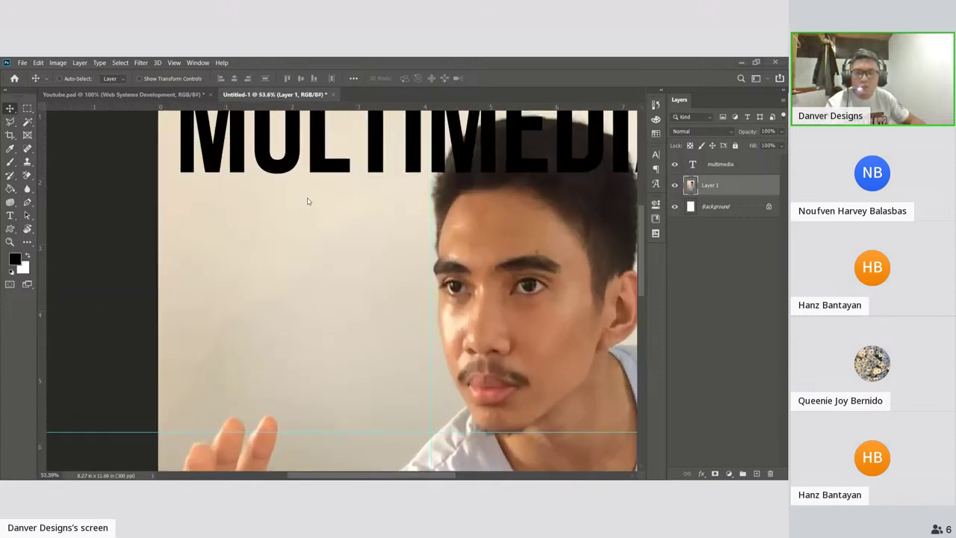
{"action": "scroll", "coordinate": [390, 231], "scroll_direction": "up", "scroll_amount": 3}
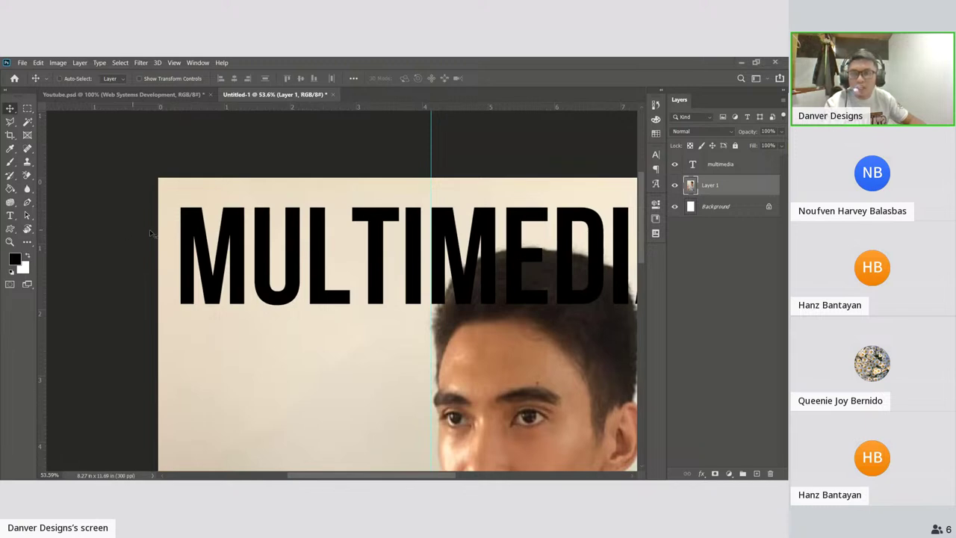
{"action": "left_click_drag", "start_coordinate": [42, 224], "coordinate": [166, 227]}
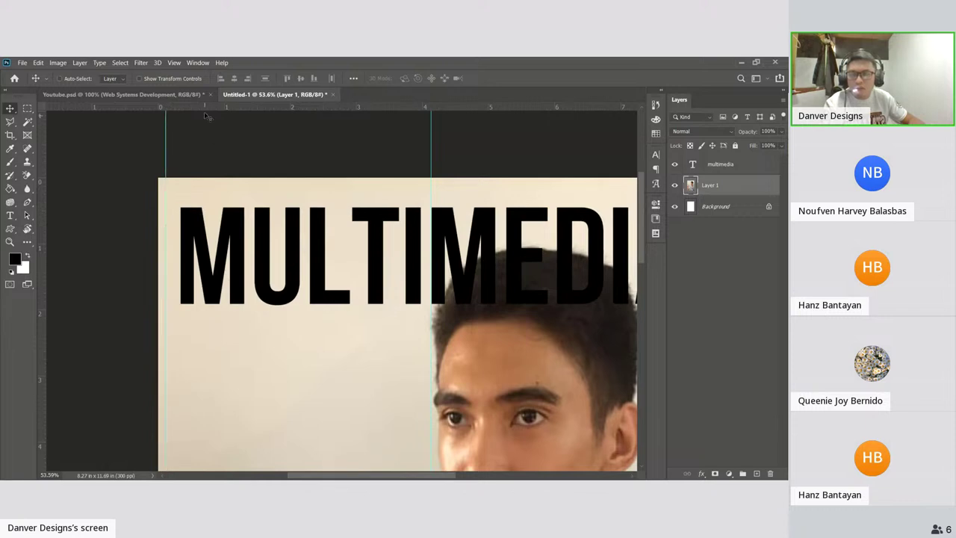
{"action": "left_click_drag", "start_coordinate": [204, 110], "coordinate": [199, 186]}
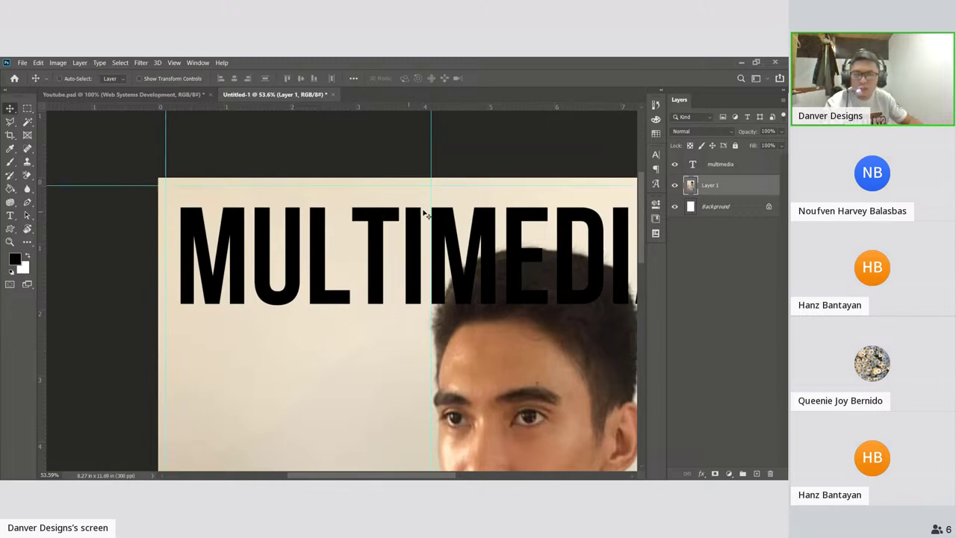
- Add guides at the page's right edge and the photo's bottom edge
{"action": "scroll", "coordinate": [509, 205], "scroll_direction": "right", "scroll_amount": 6}
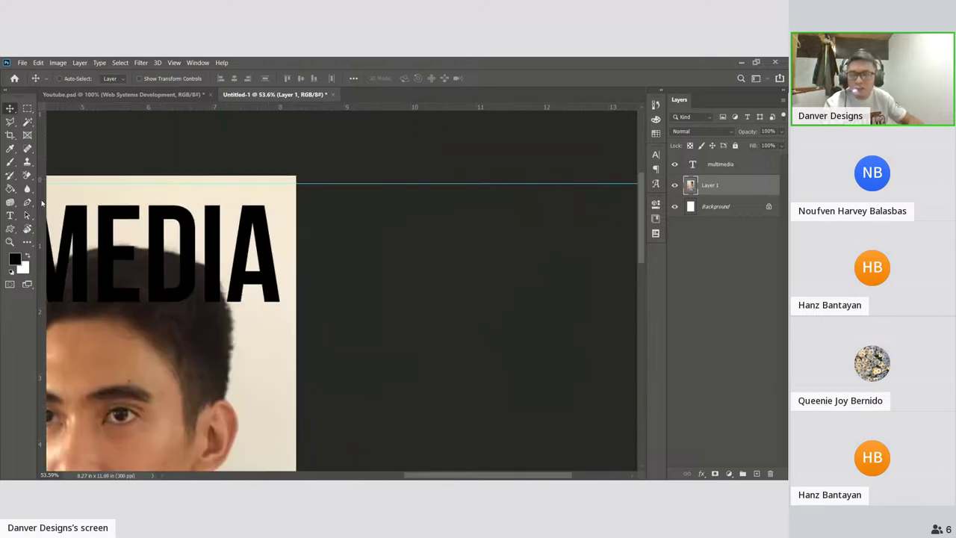
{"action": "left_click_drag", "start_coordinate": [40, 203], "coordinate": [288, 205]}
{"action": "scroll", "coordinate": [286, 264], "scroll_direction": "down", "scroll_amount": 5}
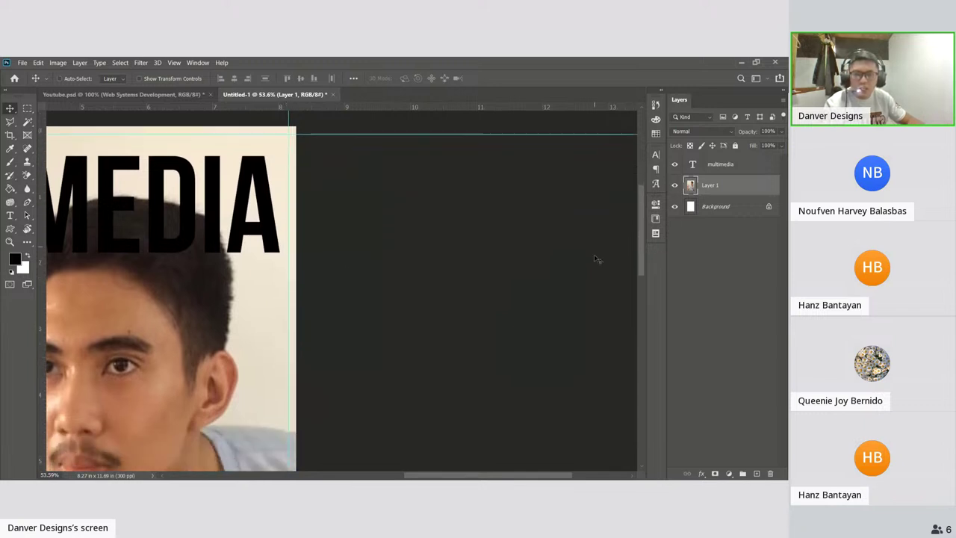
{"action": "scroll", "coordinate": [377, 324], "scroll_direction": "down", "scroll_amount": 10}
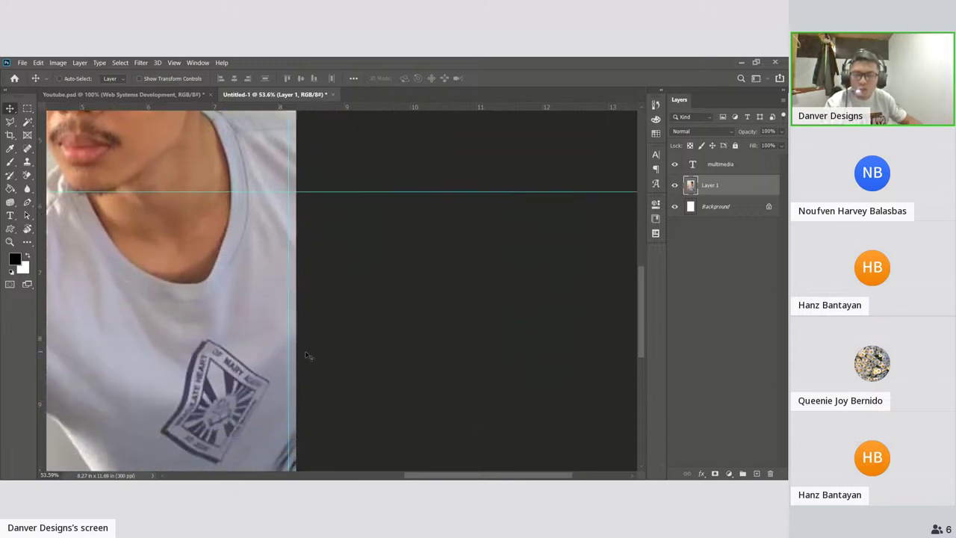
{"action": "scroll", "coordinate": [302, 364], "scroll_direction": "down", "scroll_amount": 3}
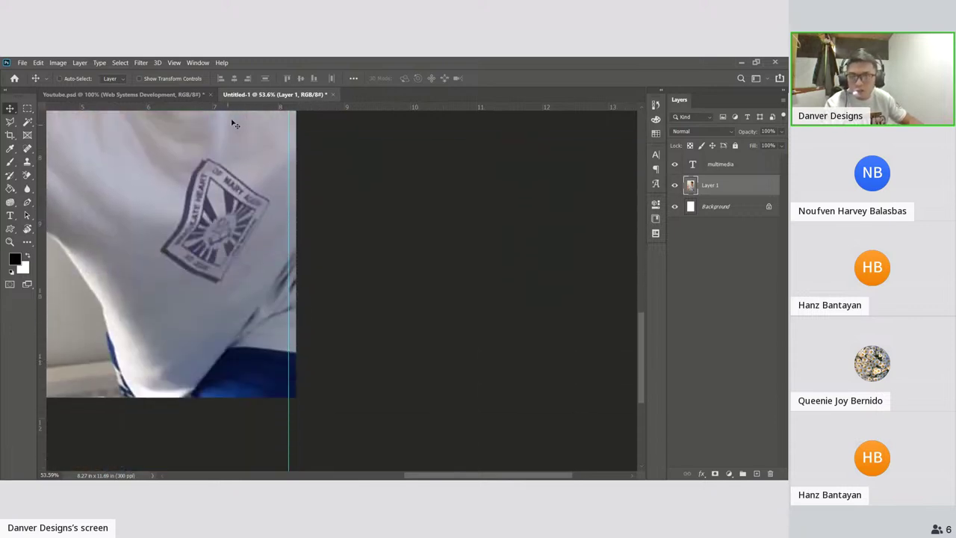
{"action": "left_click_drag", "start_coordinate": [239, 110], "coordinate": [230, 392]}
{"action": "scroll", "coordinate": [264, 322], "scroll_direction": "down", "scroll_amount": 2}
{"action": "scroll", "coordinate": [263, 322], "scroll_direction": "down", "scroll_amount": 2}
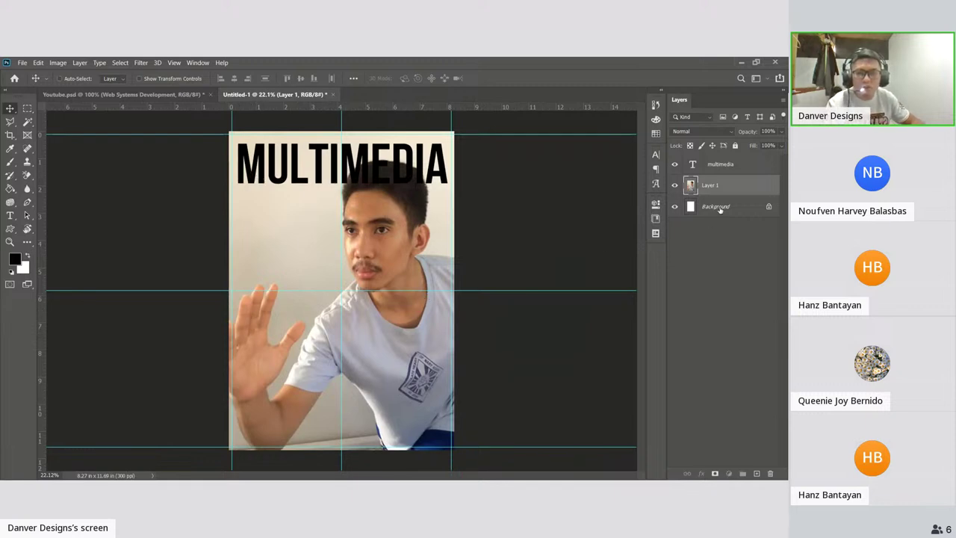
{"action": "left_click", "coordinate": [720, 208]}
{"action": "left_click", "coordinate": [734, 171]}
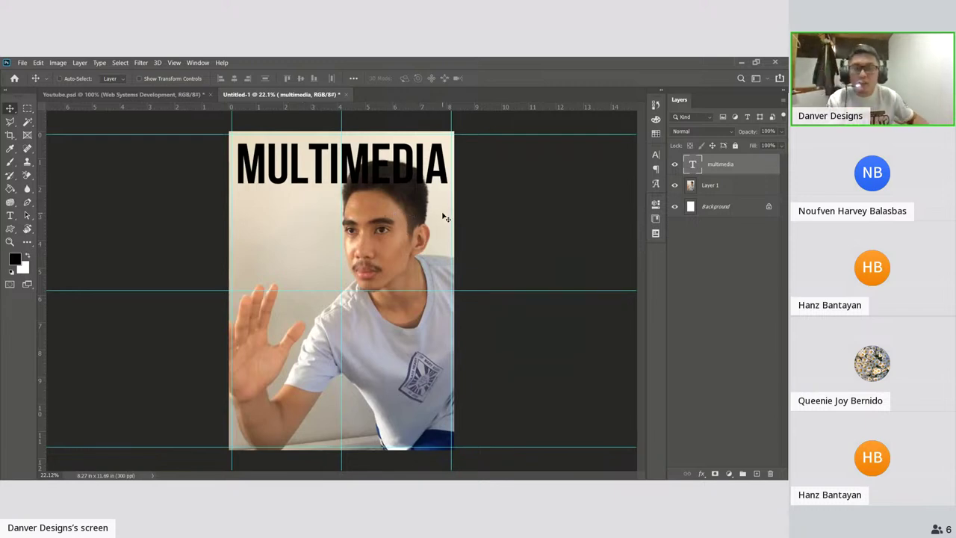
- Move the MULTIMEDIA title slightly down and nudge it right and down with arrow keys
{"action": "left_click", "coordinate": [719, 188]}
{"action": "left_click", "coordinate": [418, 174]}
{"action": "left_click_drag", "start_coordinate": [415, 174], "coordinate": [394, 171]}
{"action": "key", "text": "ctrl+t"}
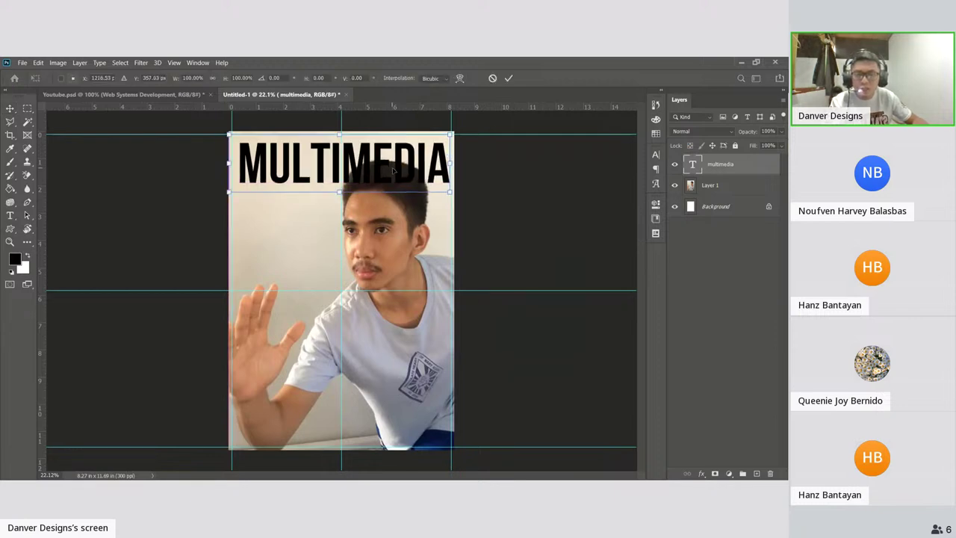
{"action": "key", "text": "Right"}
{"action": "key", "text": "Right"}
{"action": "key", "text": "Right"}
{"action": "key", "text": "Right"}
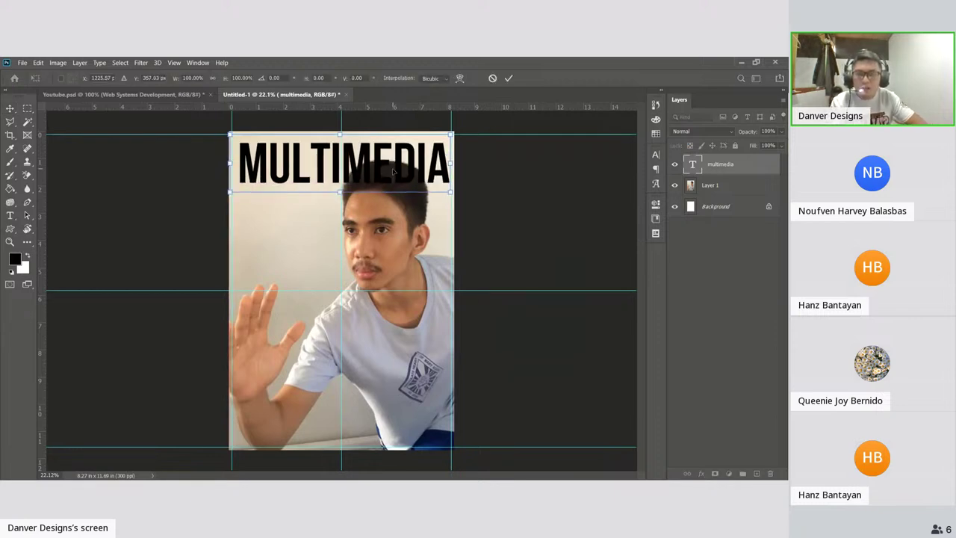
{"action": "key", "text": "Down"}
{"action": "key", "text": "Down"}
{"action": "key", "text": "Down"}
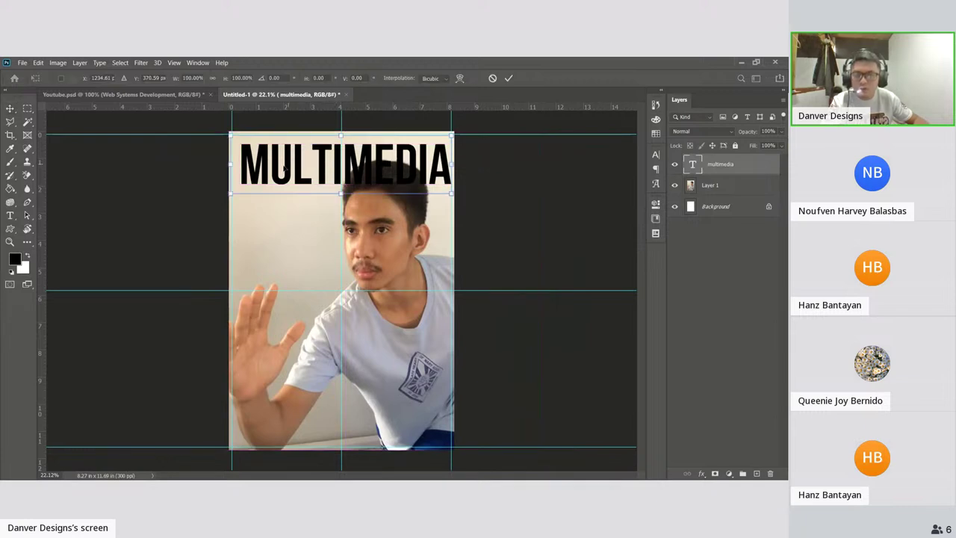
{"action": "key", "text": "Return"}
- Trim the title text slightly left and lower MULTIMEDIA a touch more
{"action": "key", "text": "t"}
{"action": "left_click", "coordinate": [241, 170]}
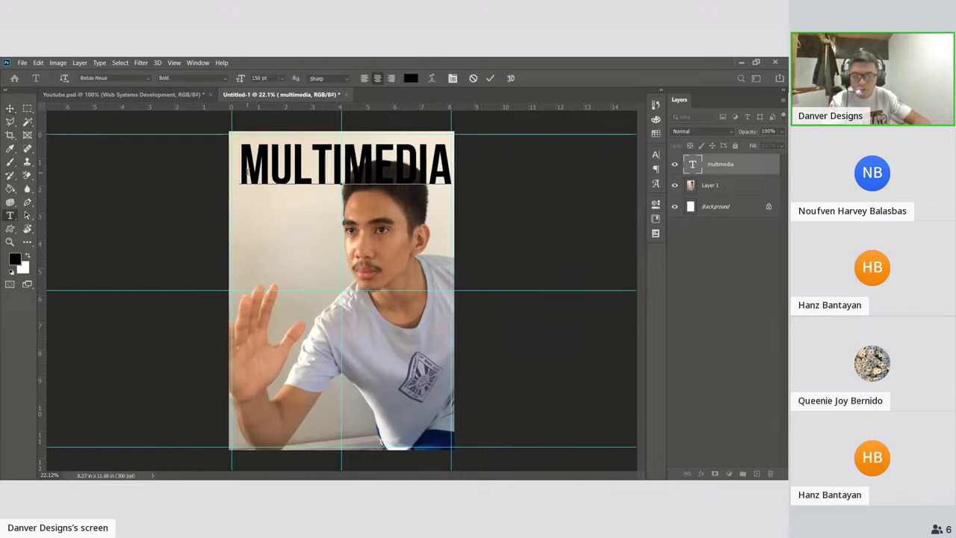
{"action": "key", "text": "BackSpace"}
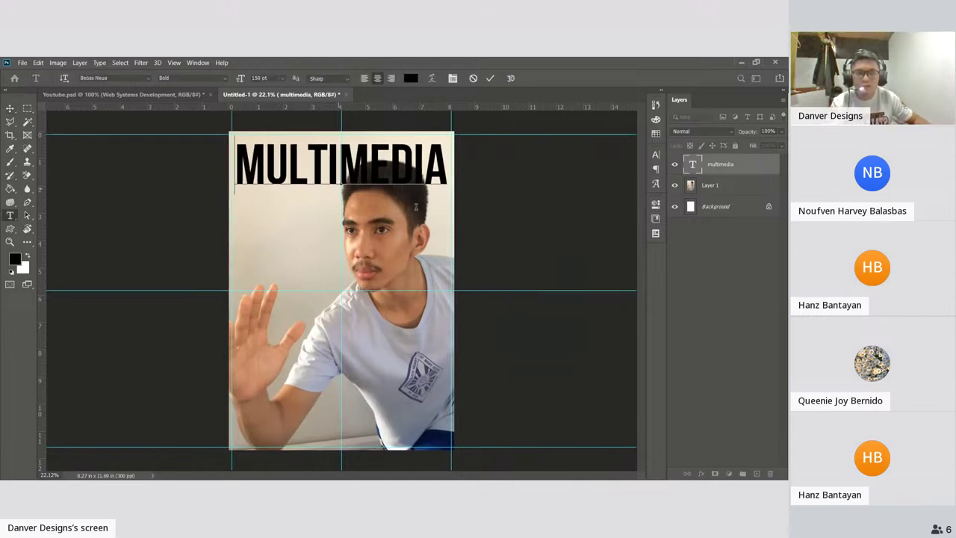
{"action": "left_click", "coordinate": [724, 185]}
{"action": "key", "text": "ctrl+t"}
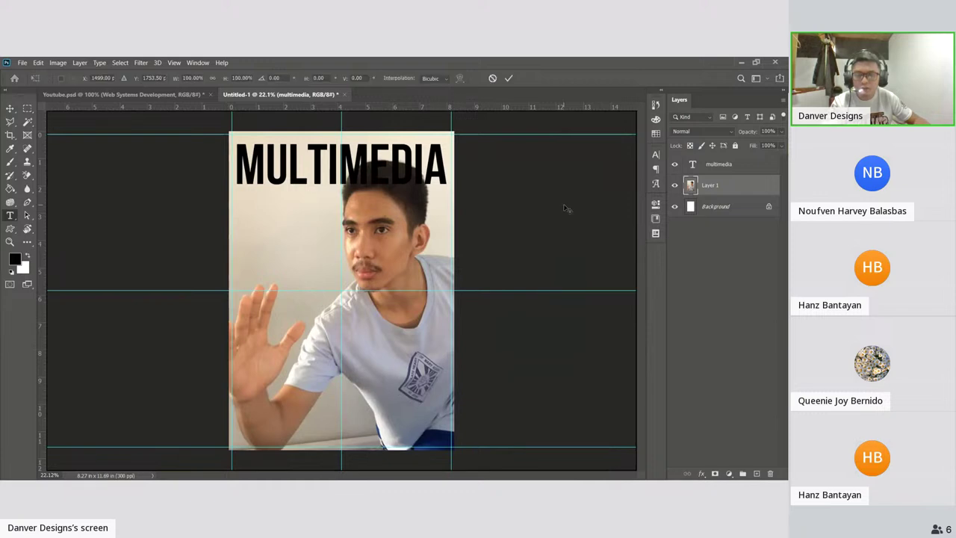
{"action": "key", "text": "Return"}
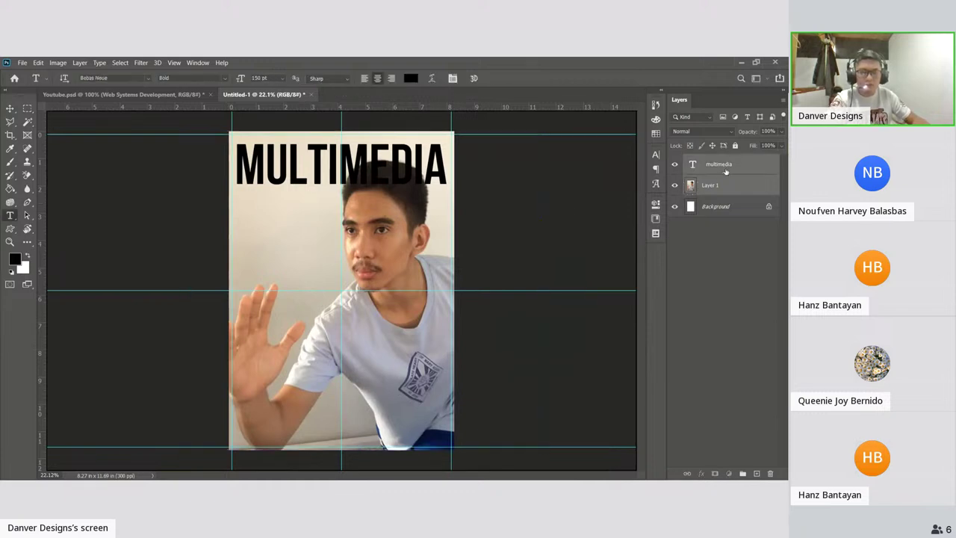
{"action": "left_click", "coordinate": [724, 171]}
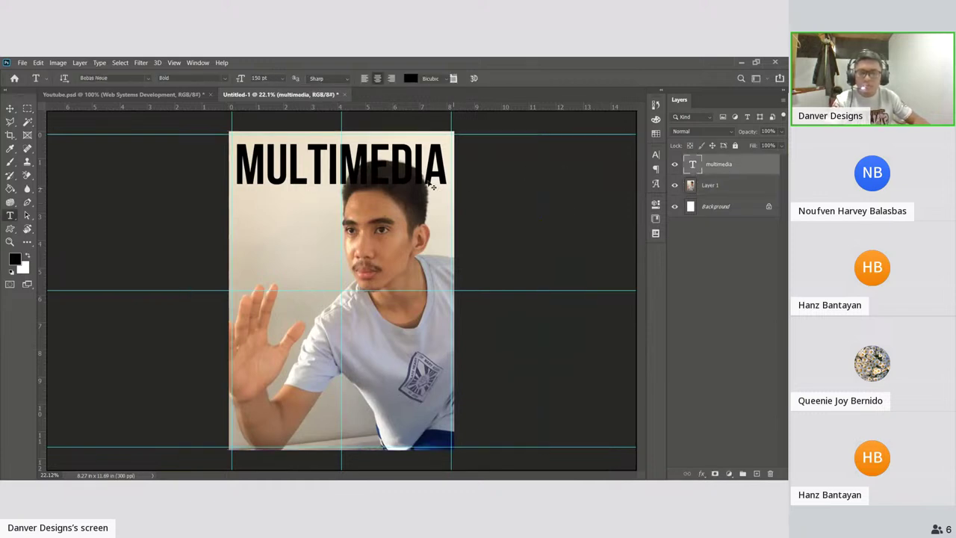
{"action": "key", "text": "ctrl+t"}
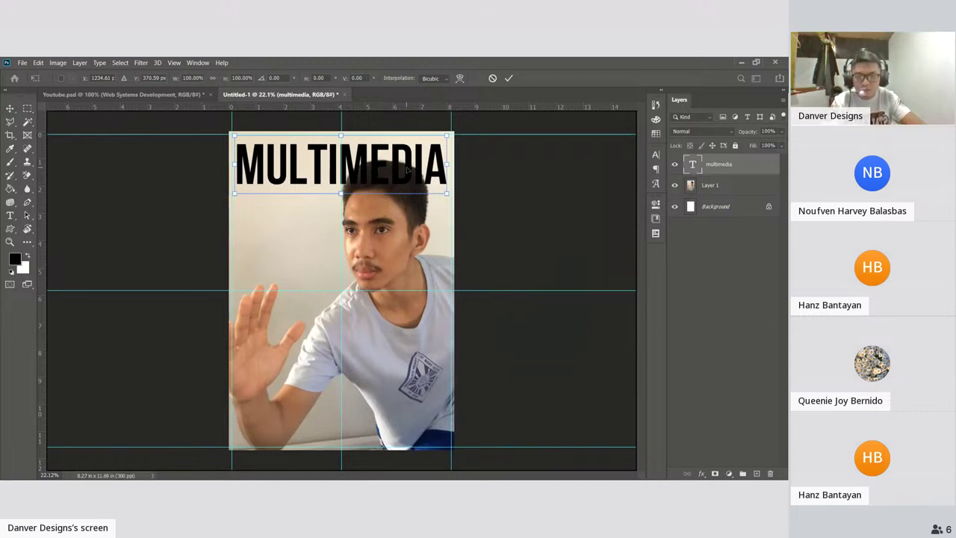
{"action": "left_click_drag", "start_coordinate": [407, 169], "coordinate": [407, 172]}
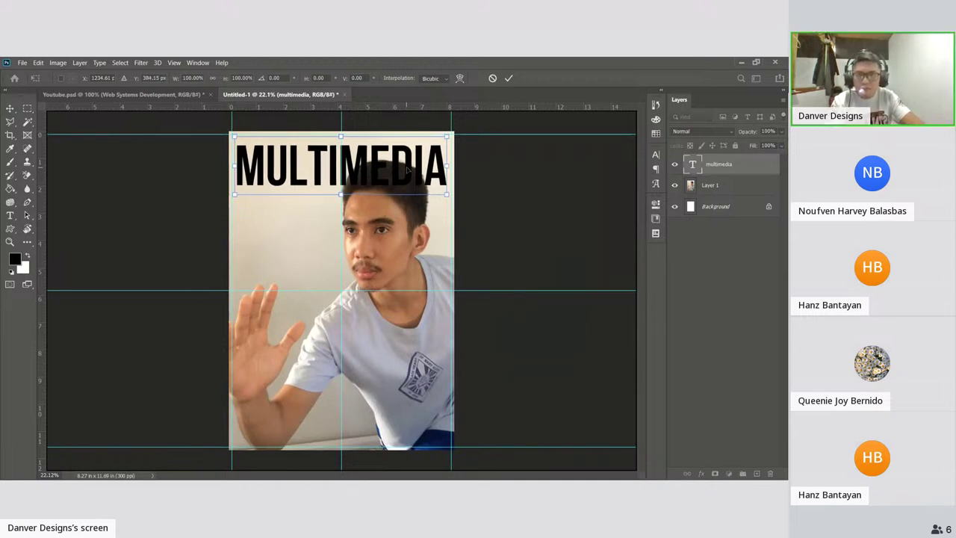
{"action": "key", "text": "Return"}
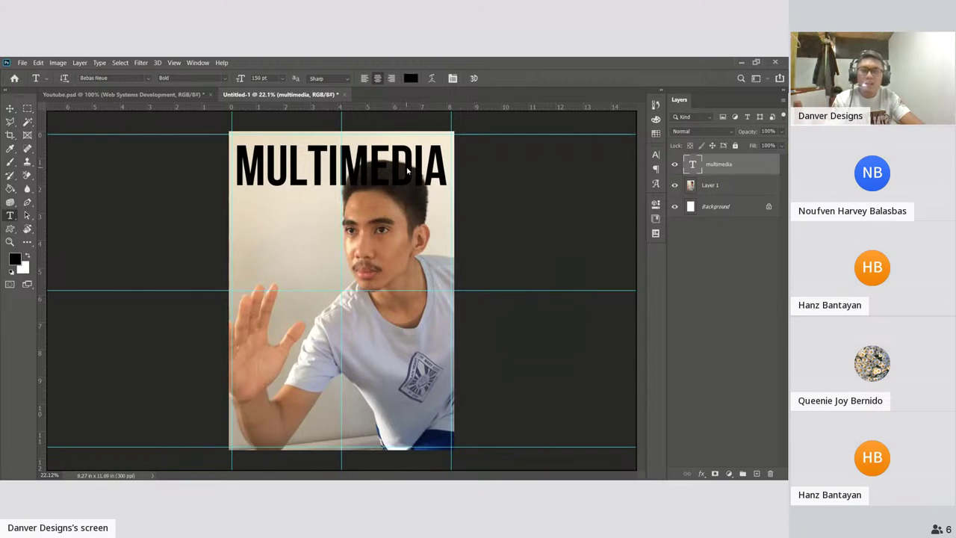
{"action": "key", "text": "v"}
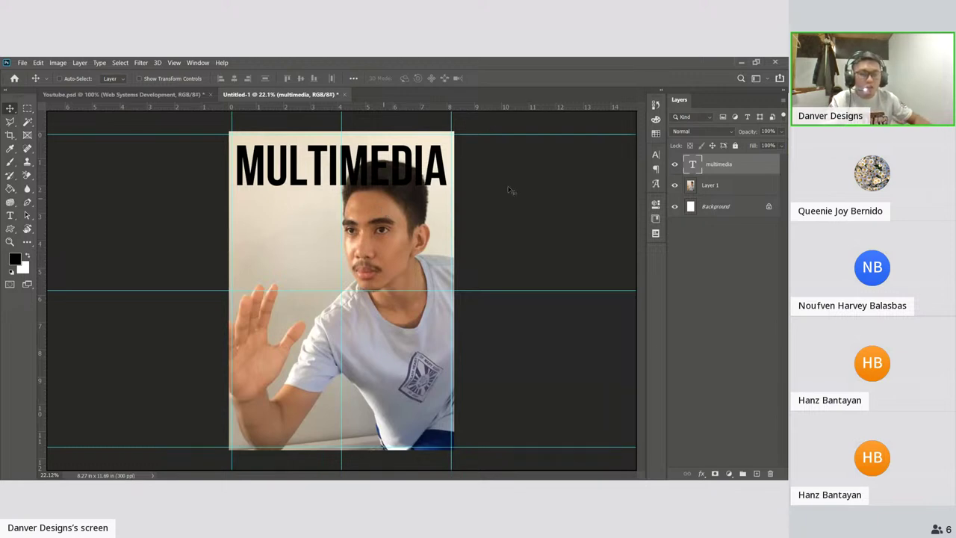
- Erase the wall around the man's head and raised hand, then place MULTIMEDIA below the photo layer
{"action": "left_click", "coordinate": [725, 189]}
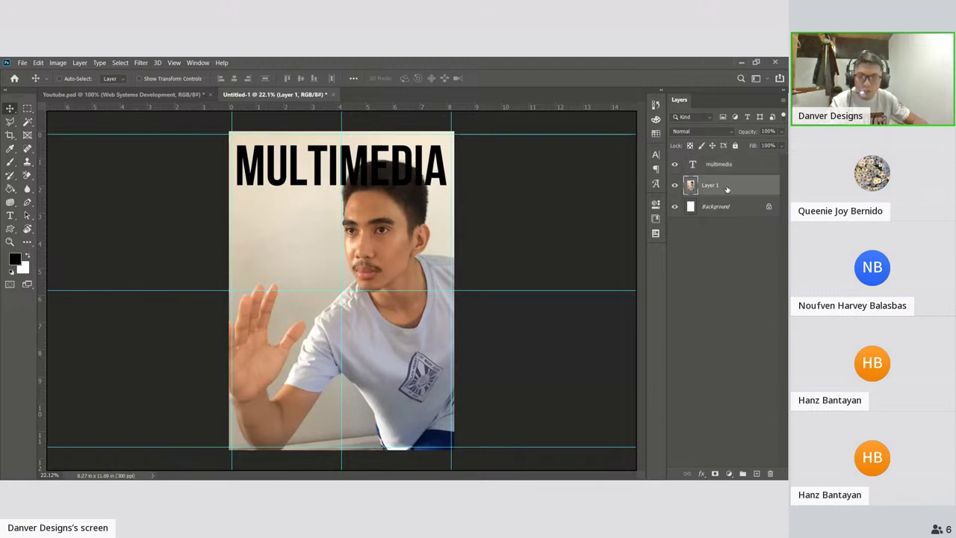
{"action": "key", "text": "e"}
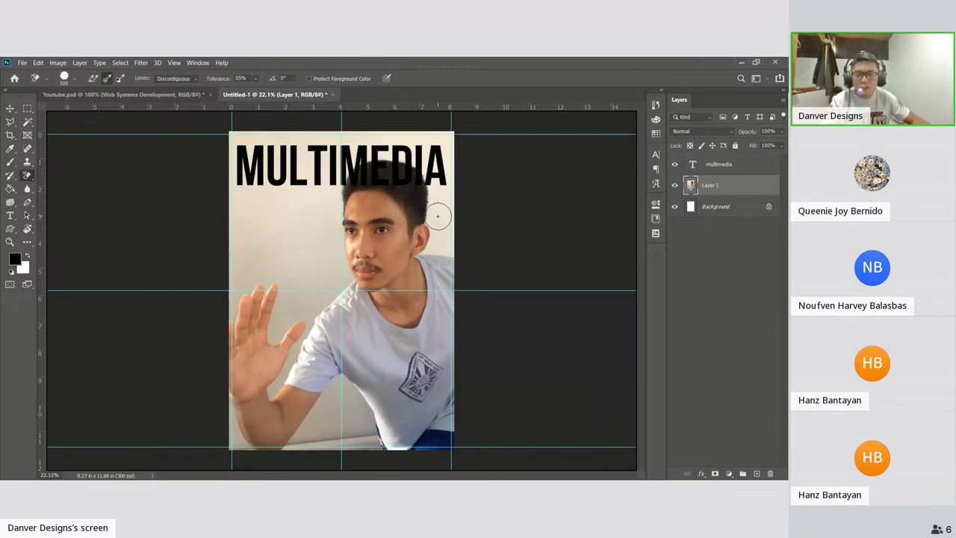
{"action": "left_click", "coordinate": [438, 212]}
{"action": "mouse_move", "coordinate": [436, 241]}
{"action": "left_mouse_down"}
{"action": "mouse_move", "coordinate": [439, 178]}
{"action": "mouse_move", "coordinate": [420, 150]}
{"action": "mouse_move", "coordinate": [366, 141]}
{"action": "mouse_move", "coordinate": [419, 158]}
{"action": "mouse_move", "coordinate": [334, 164]}
{"action": "mouse_move", "coordinate": [329, 237]}
{"action": "mouse_move", "coordinate": [338, 282]}
{"action": "mouse_move", "coordinate": [291, 314]}
{"action": "mouse_move", "coordinate": [290, 299]}
{"action": "mouse_move", "coordinate": [327, 271]}
{"action": "mouse_move", "coordinate": [245, 271]}
{"action": "mouse_move", "coordinate": [269, 281]}
{"action": "mouse_move", "coordinate": [241, 282]}
{"action": "mouse_move", "coordinate": [224, 313]}
{"action": "mouse_move", "coordinate": [235, 258]}
{"action": "mouse_move", "coordinate": [324, 219]}
{"action": "mouse_move", "coordinate": [303, 222]}
{"action": "mouse_move", "coordinate": [288, 202]}
{"action": "mouse_move", "coordinate": [266, 217]}
{"action": "mouse_move", "coordinate": [257, 161]}
{"action": "mouse_move", "coordinate": [237, 216]}
{"action": "left_mouse_up"}
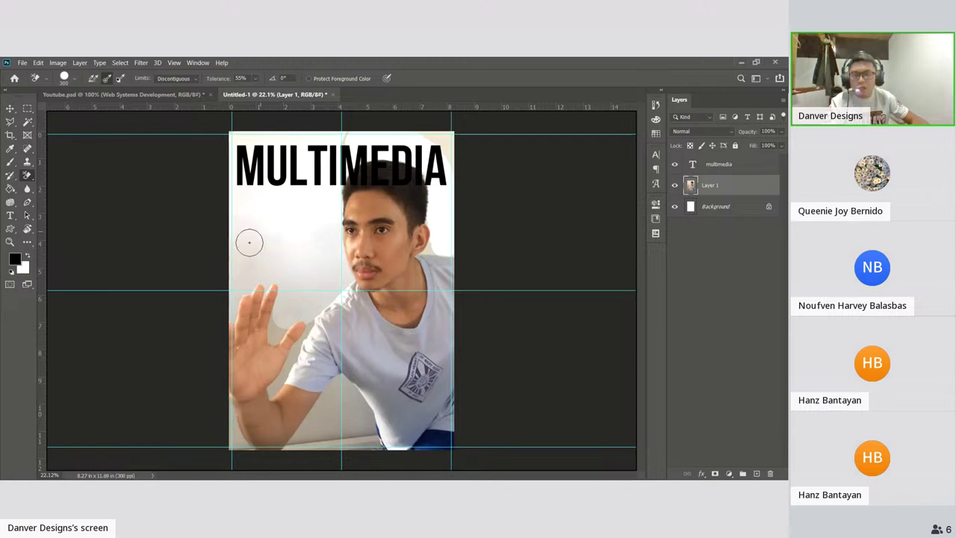
{"action": "mouse_move", "coordinate": [277, 331]}
{"action": "left_mouse_down"}
{"action": "mouse_move", "coordinate": [340, 291]}
{"action": "mouse_move", "coordinate": [383, 335]}
{"action": "mouse_move", "coordinate": [419, 342]}
{"action": "mouse_move", "coordinate": [439, 310]}
{"action": "mouse_move", "coordinate": [437, 252]}
{"action": "mouse_move", "coordinate": [446, 274]}
{"action": "mouse_move", "coordinate": [441, 375]}
{"action": "mouse_move", "coordinate": [441, 357]}
{"action": "mouse_move", "coordinate": [379, 388]}
{"action": "mouse_move", "coordinate": [391, 371]}
{"action": "mouse_move", "coordinate": [355, 360]}
{"action": "mouse_move", "coordinate": [349, 338]}
{"action": "mouse_move", "coordinate": [392, 368]}
{"action": "mouse_move", "coordinate": [373, 379]}
{"action": "mouse_move", "coordinate": [339, 370]}
{"action": "mouse_move", "coordinate": [336, 358]}
{"action": "mouse_move", "coordinate": [311, 376]}
{"action": "mouse_move", "coordinate": [304, 395]}
{"action": "mouse_move", "coordinate": [342, 386]}
{"action": "mouse_move", "coordinate": [374, 460]}
{"action": "mouse_move", "coordinate": [349, 430]}
{"action": "mouse_move", "coordinate": [328, 442]}
{"action": "mouse_move", "coordinate": [331, 412]}
{"action": "mouse_move", "coordinate": [316, 446]}
{"action": "mouse_move", "coordinate": [323, 417]}
{"action": "mouse_move", "coordinate": [304, 447]}
{"action": "mouse_move", "coordinate": [316, 420]}
{"action": "mouse_move", "coordinate": [264, 390]}
{"action": "mouse_move", "coordinate": [246, 401]}
{"action": "mouse_move", "coordinate": [234, 445]}
{"action": "mouse_move", "coordinate": [228, 406]}
{"action": "mouse_move", "coordinate": [228, 440]}
{"action": "mouse_move", "coordinate": [297, 454]}
{"action": "mouse_move", "coordinate": [462, 459]}
{"action": "mouse_move", "coordinate": [483, 427]}
{"action": "mouse_move", "coordinate": [437, 395]}
{"action": "mouse_move", "coordinate": [381, 412]}
{"action": "mouse_move", "coordinate": [396, 431]}
{"action": "mouse_move", "coordinate": [540, 349]}
{"action": "mouse_move", "coordinate": [494, 198]}
{"action": "mouse_move", "coordinate": [450, 147]}
{"action": "mouse_move", "coordinate": [396, 138]}
{"action": "mouse_move", "coordinate": [340, 160]}
{"action": "mouse_move", "coordinate": [319, 141]}
{"action": "mouse_move", "coordinate": [215, 148]}
{"action": "left_mouse_up"}
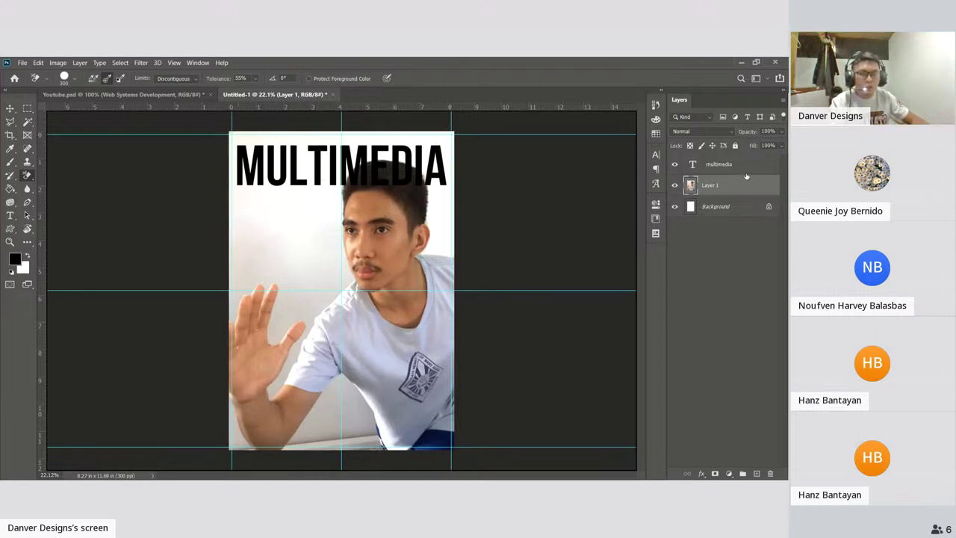
{"action": "left_click", "coordinate": [749, 169]}
{"action": "left_click_drag", "start_coordinate": [748, 171], "coordinate": [746, 195]}
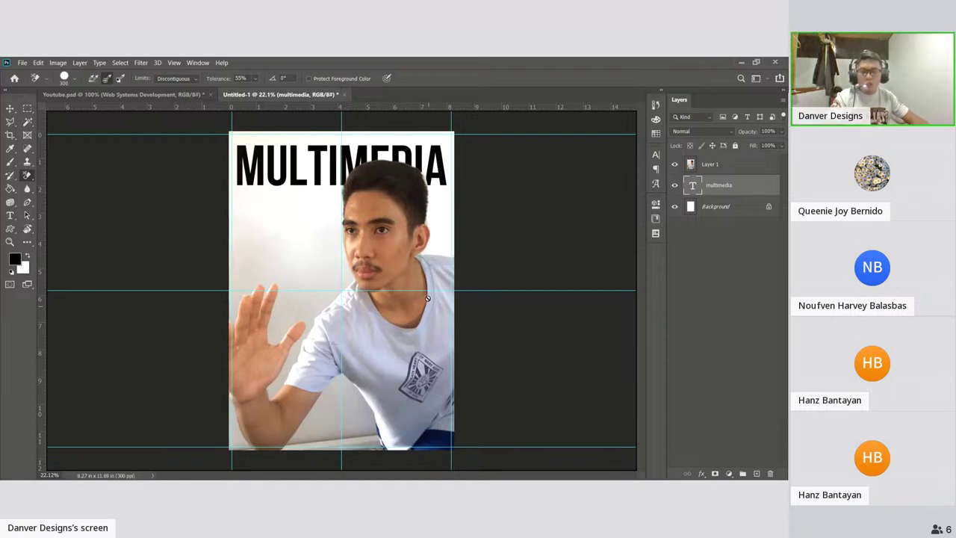
- Recolour the MULTIMEDIA title text from black to a bright blue and commit the edit
{"action": "key", "text": "t"}
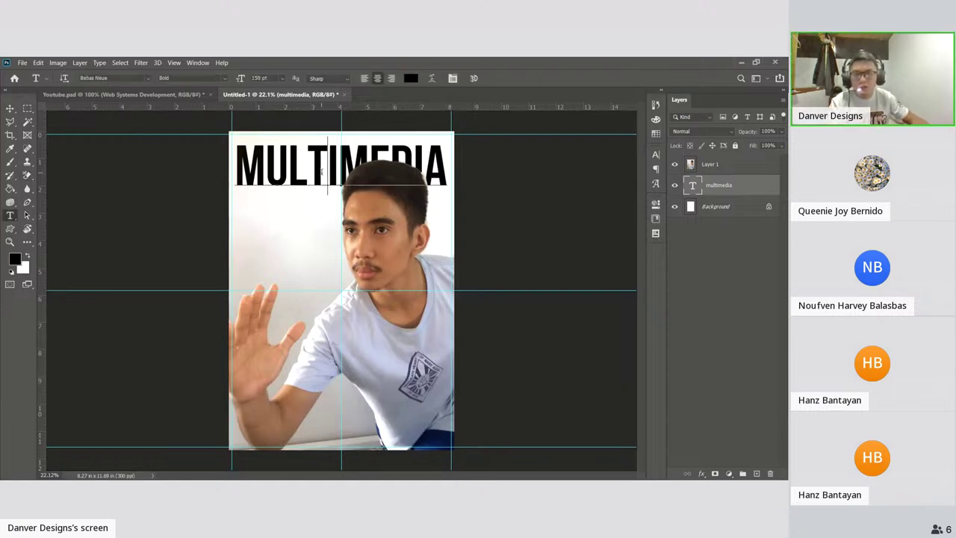
{"action": "double_click", "coordinate": [322, 172]}
{"action": "left_click", "coordinate": [410, 79]}
{"action": "key", "text": "Escape"}
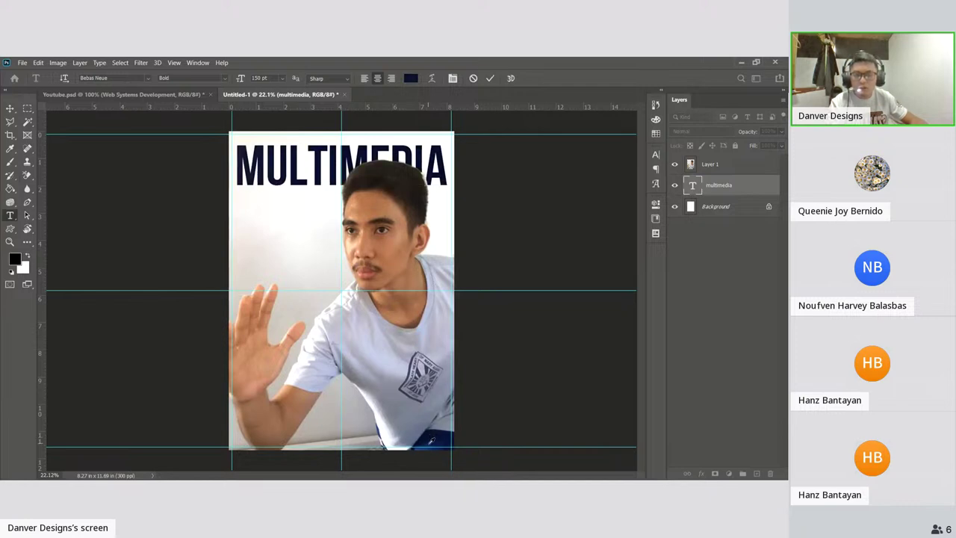
{"action": "left_click_drag", "start_coordinate": [615, 401], "coordinate": [630, 399]}
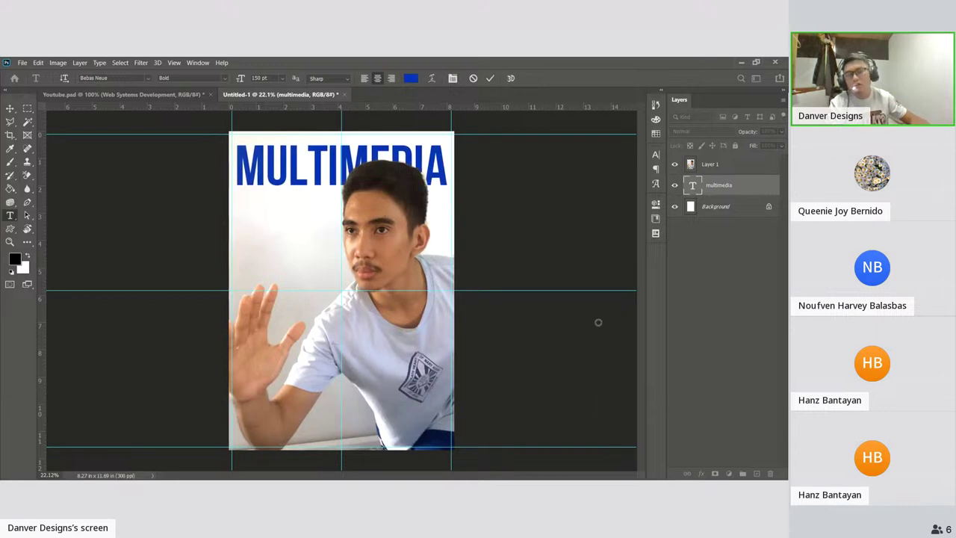
{"action": "key", "text": "Escape"}
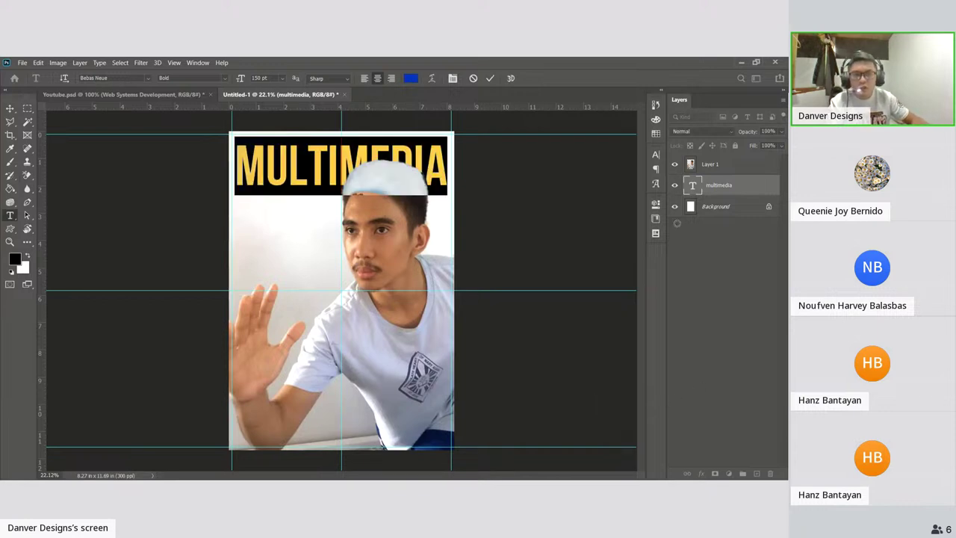
{"action": "left_click", "coordinate": [741, 205]}
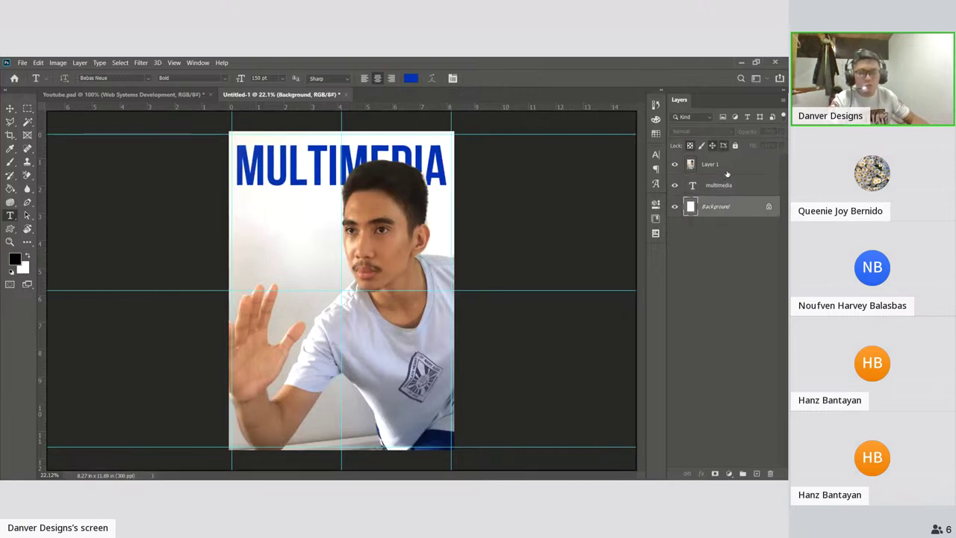
- Make the man's photo layer active, passing briefly through the white Background layer
{"action": "left_click", "coordinate": [729, 170]}
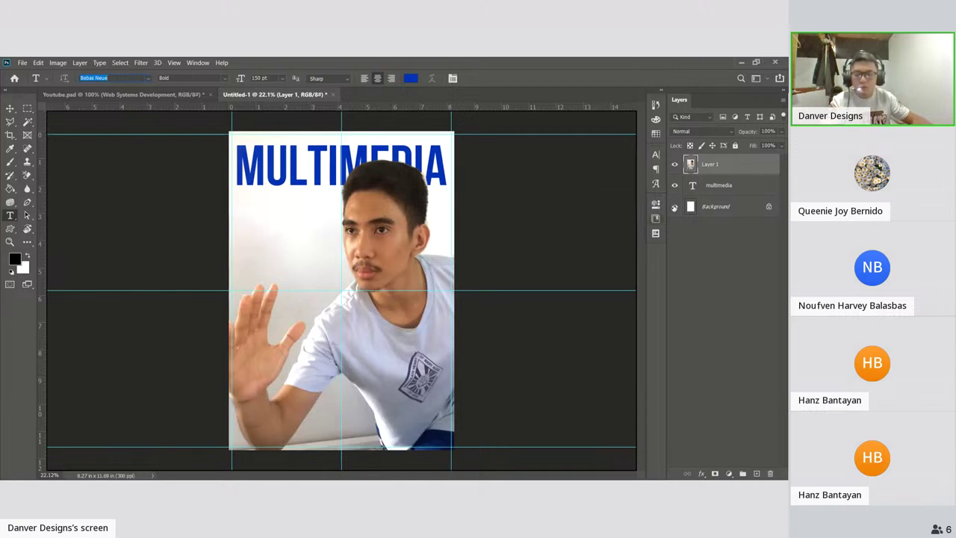
{"action": "left_click", "coordinate": [715, 207]}
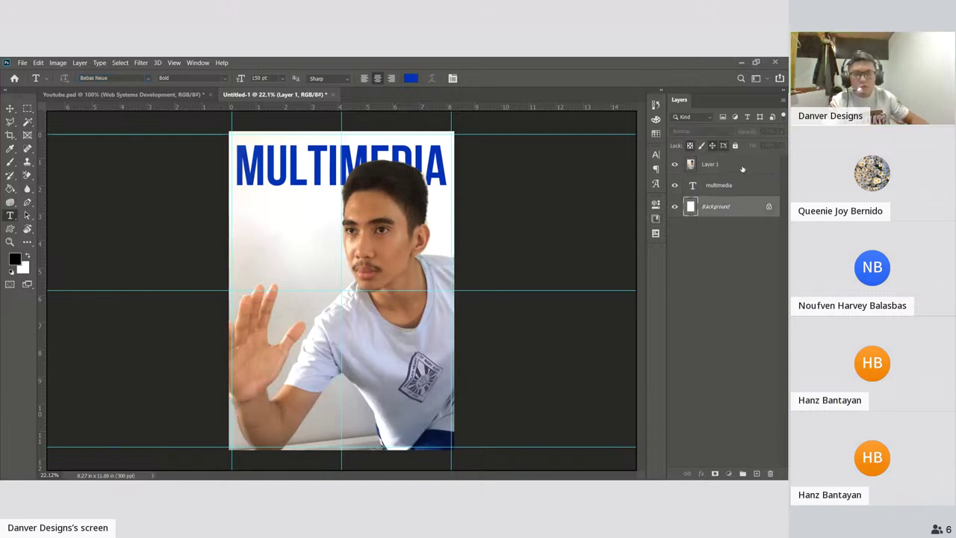
{"action": "left_click", "coordinate": [741, 169]}
- Shrink the man's photo layer to about 97% and apply the transform
{"action": "key", "text": "ctrl+t"}
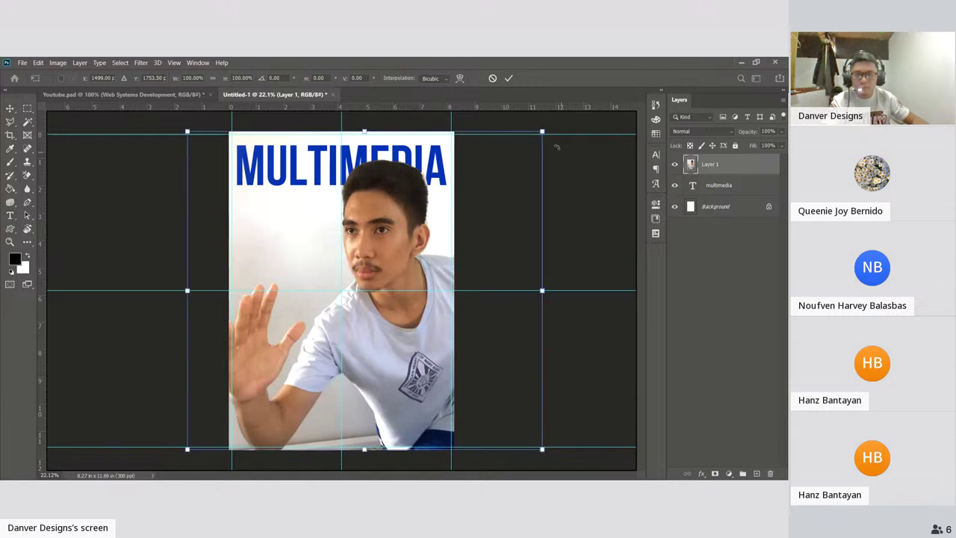
{"action": "left_click_drag", "start_coordinate": [547, 130], "coordinate": [530, 139]}
{"action": "key", "text": "Return"}
- Background-erase the light strip along the photo's right edge, then undo to adjust it
{"action": "key", "text": "e"}
{"action": "mouse_move", "coordinate": [461, 196]}
{"action": "left_mouse_down"}
{"action": "mouse_move", "coordinate": [445, 193]}
{"action": "mouse_move", "coordinate": [446, 150]}
{"action": "mouse_move", "coordinate": [444, 283]}
{"action": "left_mouse_up"}
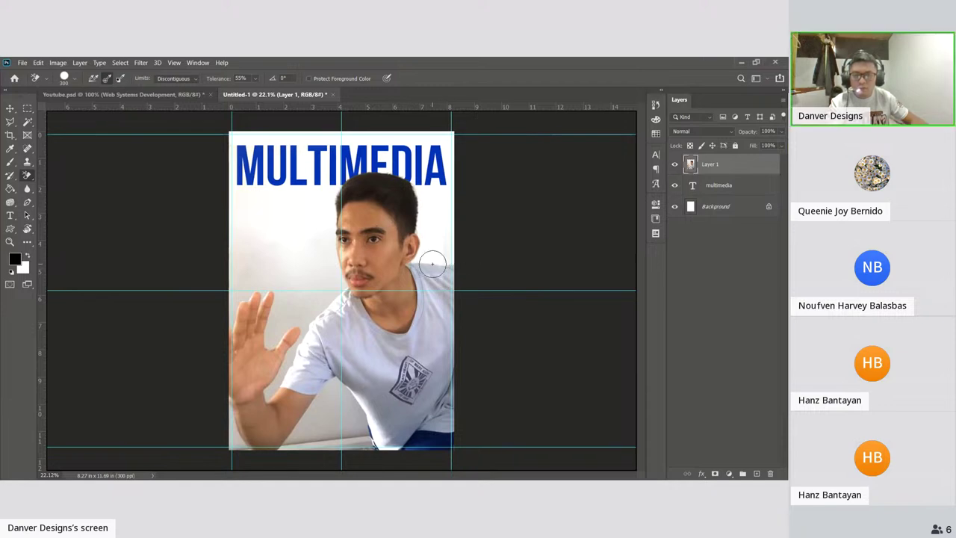
{"action": "key", "text": "alt"}
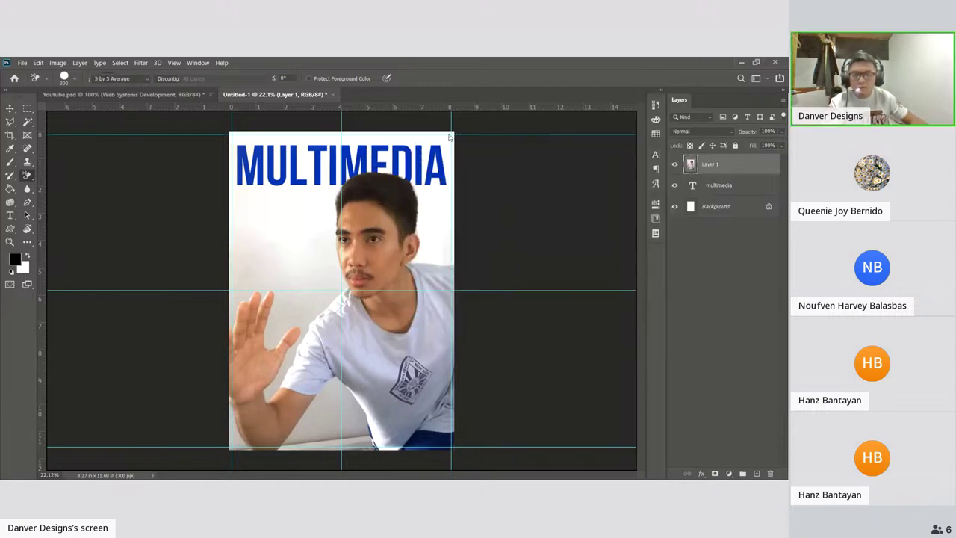
{"action": "key", "text": "i"}
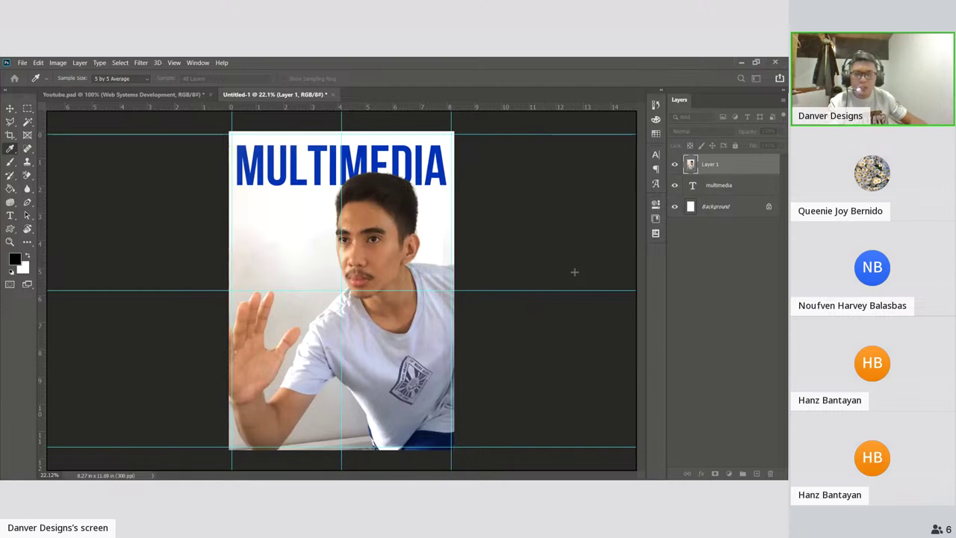
{"action": "key", "text": "ctrl+z"}
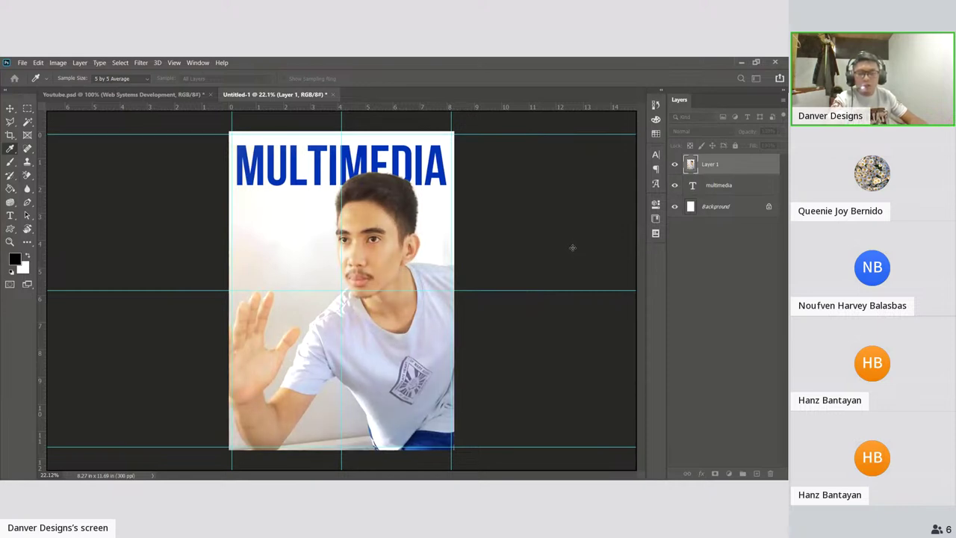
- Try the Clone Stamp and Dodge tools, ending with the photo layer active again
{"action": "key", "text": "e"}
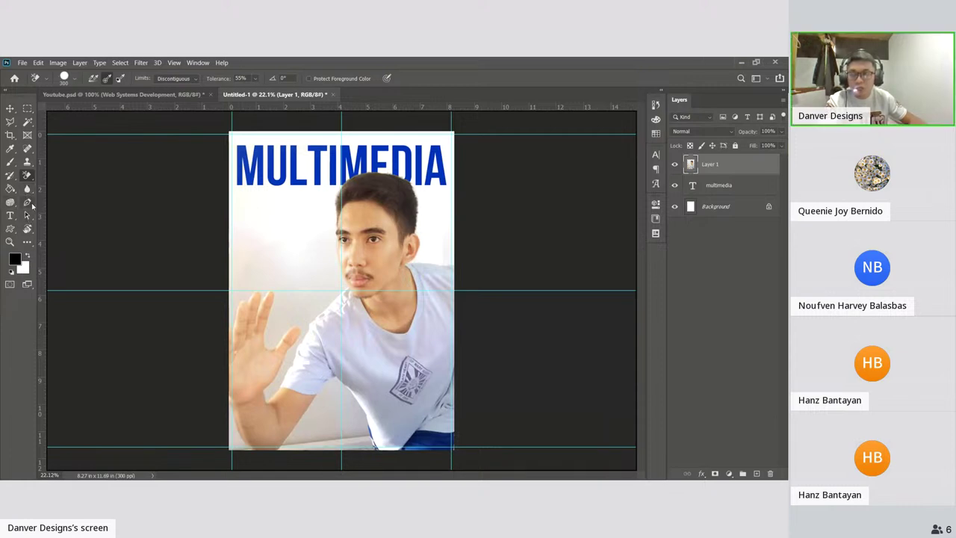
{"action": "left_click", "coordinate": [29, 162]}
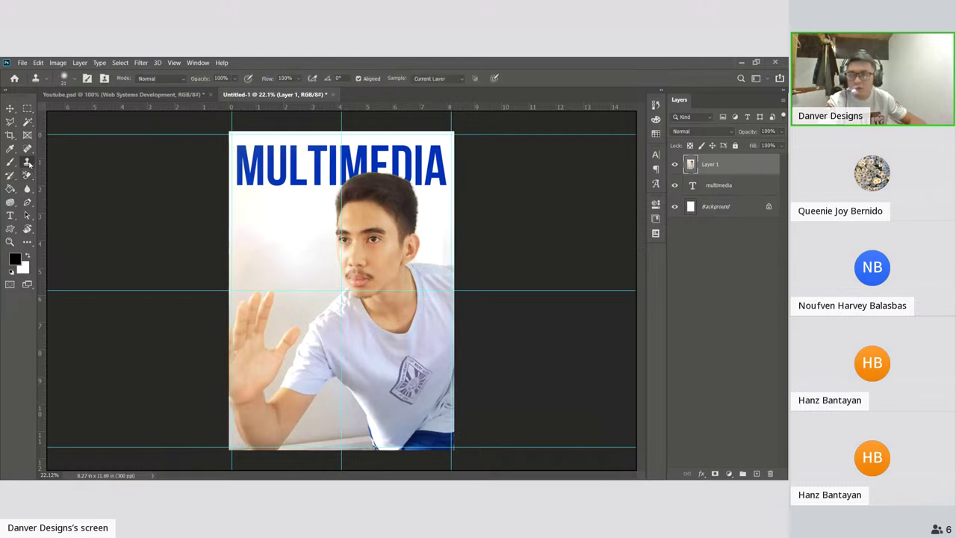
{"action": "left_click", "coordinate": [26, 177]}
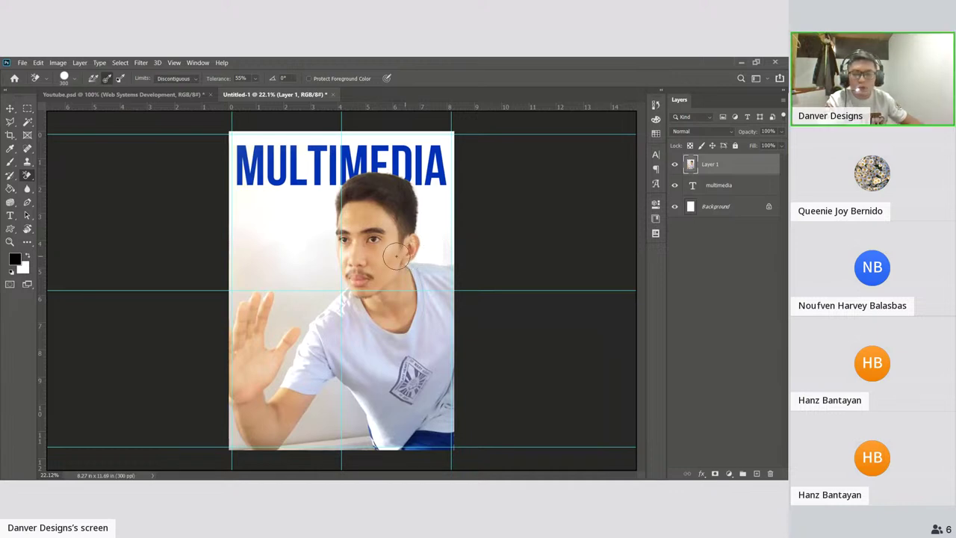
{"action": "left_click", "coordinate": [737, 185]}
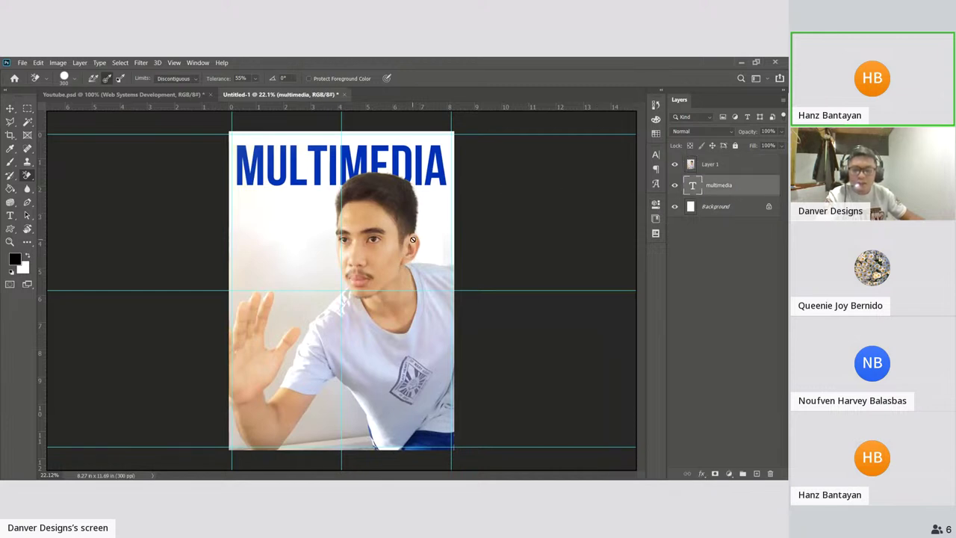
{"action": "key", "text": "o"}
{"action": "left_click", "coordinate": [729, 166]}
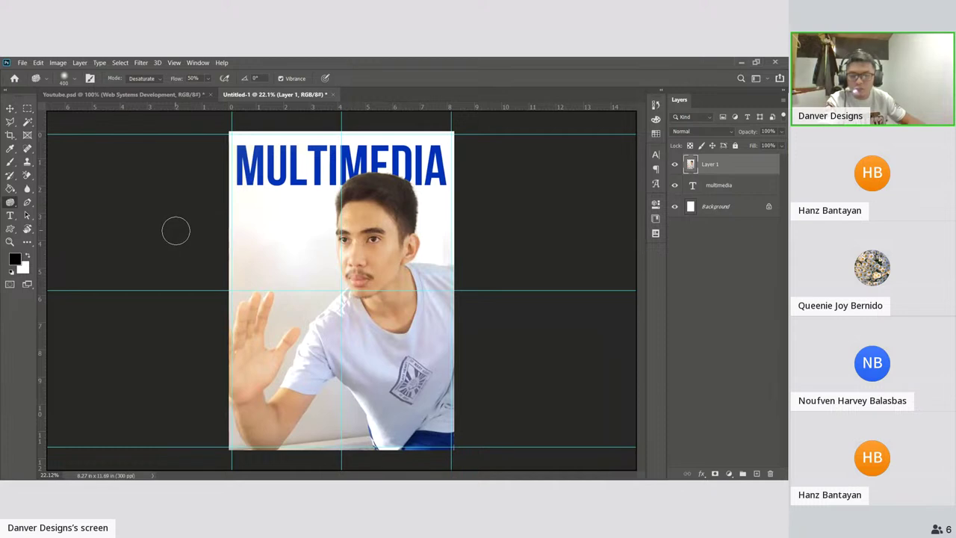
- Take the Dodge tool at a 125 brush and scroll to the face beneath MULTIMEDIA
{"action": "key", "text": "shift+o"}
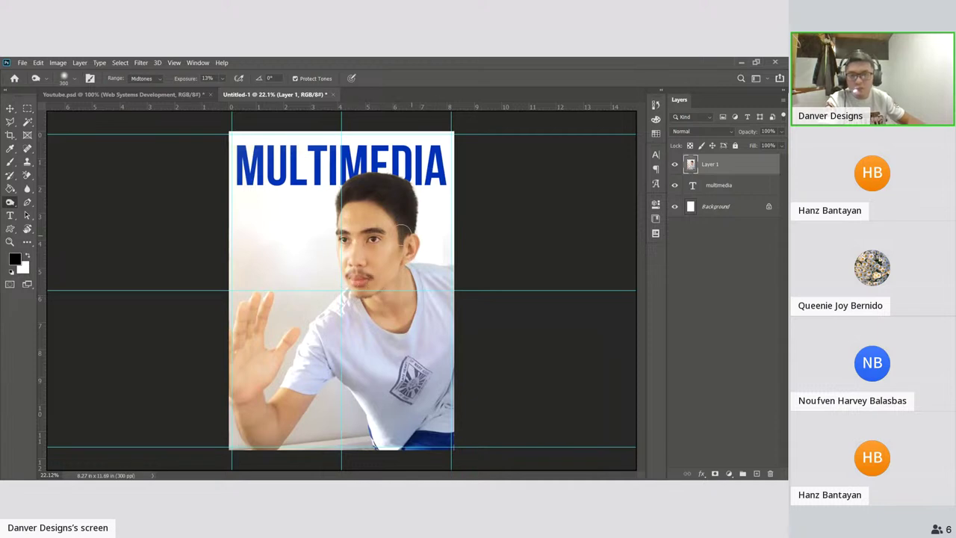
{"action": "scroll", "coordinate": [383, 236], "scroll_direction": "up", "scroll_amount": 3}
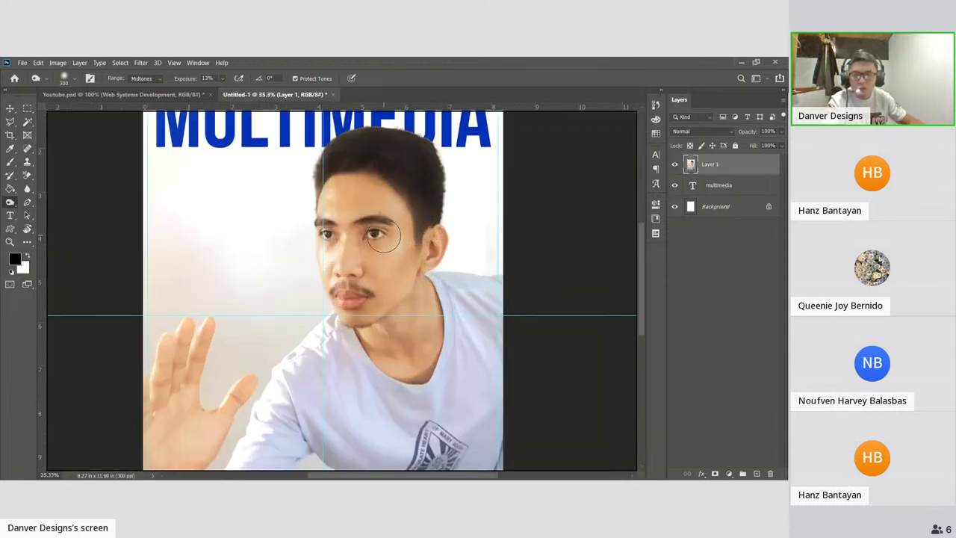
{"action": "key", "text": "bracketleft"}
{"action": "key", "text": "bracketleft"}
{"action": "key", "text": "bracketleft"}
{"action": "key", "text": "bracketleft"}
{"action": "key", "text": "bracketleft"}
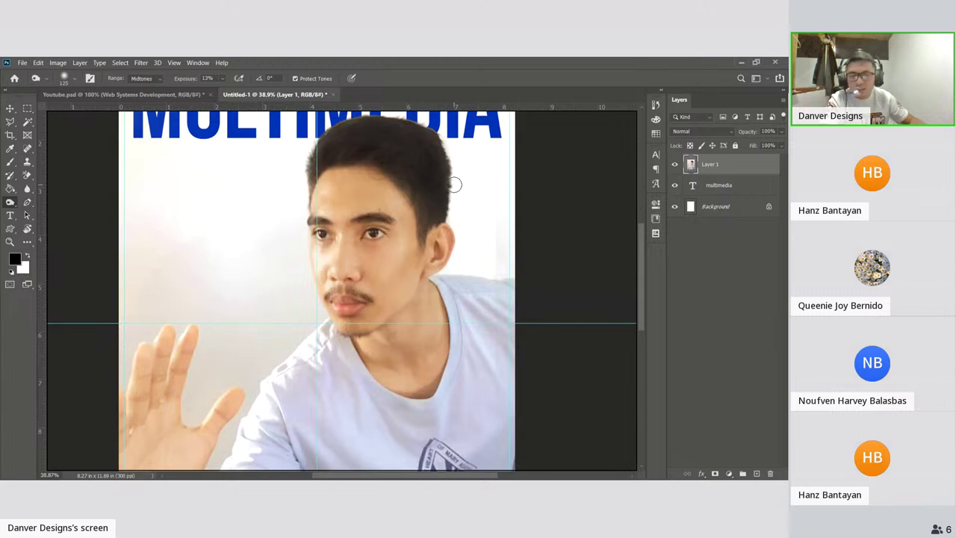
{"action": "scroll", "coordinate": [453, 185], "scroll_direction": "up", "scroll_amount": 5}
{"action": "scroll", "coordinate": [442, 307], "scroll_direction": "down", "scroll_amount": 2}
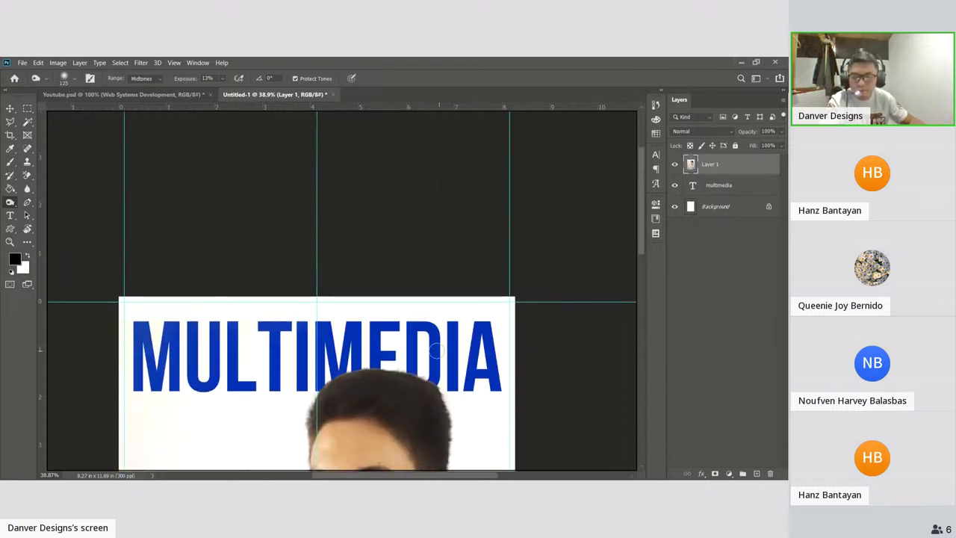
{"action": "scroll", "coordinate": [436, 351], "scroll_direction": "down", "scroll_amount": 2}
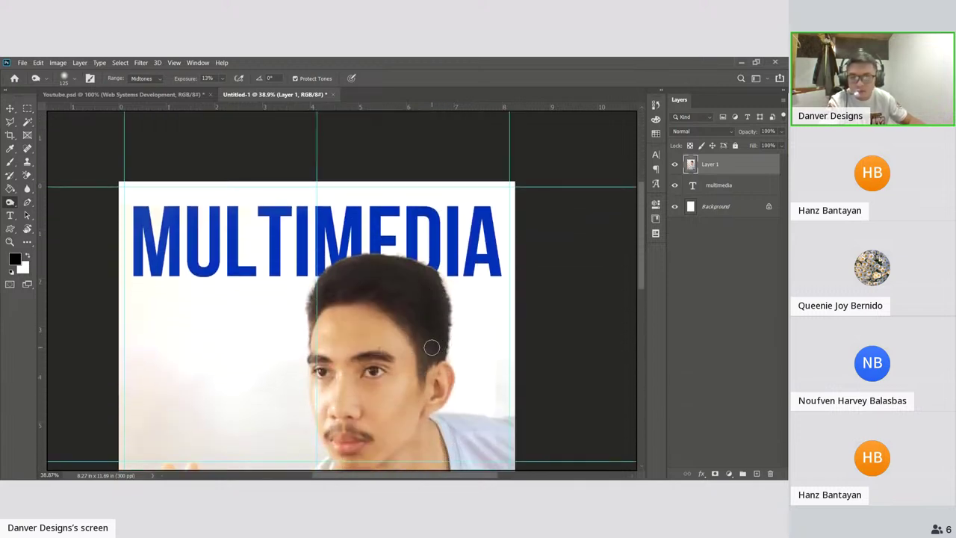
{"action": "scroll", "coordinate": [432, 347], "scroll_direction": "up", "scroll_amount": 6}
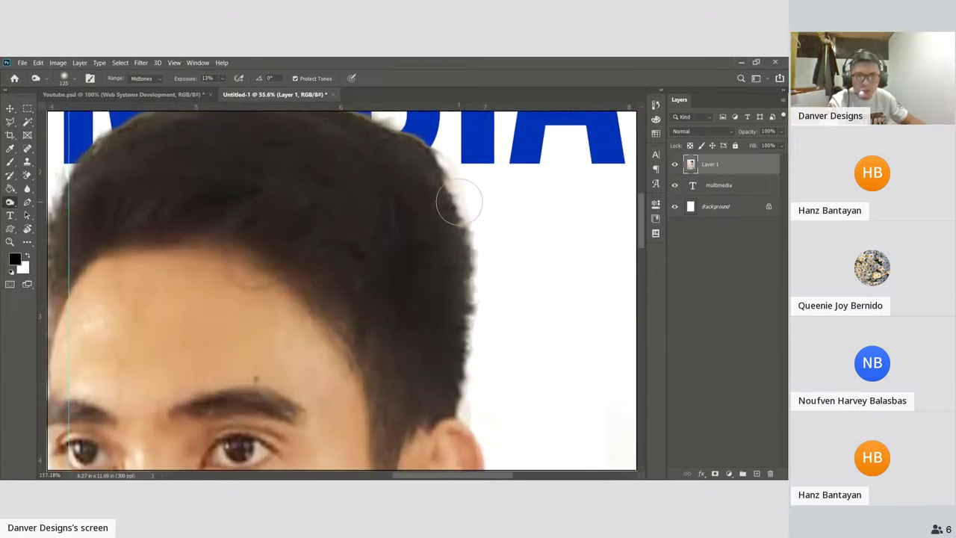
- Background-erase the grey fringe off the hair's top-right edge, undoing strokes that bit into hair
{"action": "key", "text": "e"}
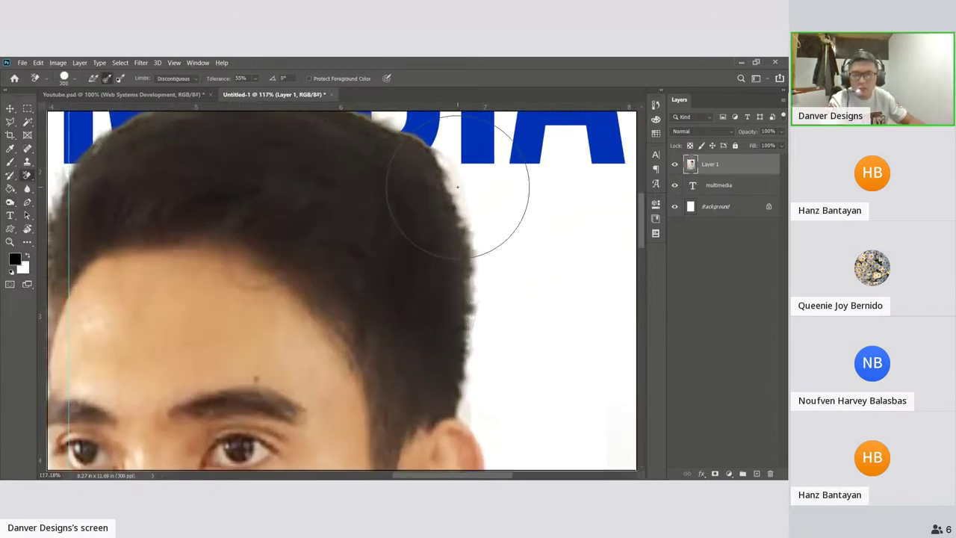
{"action": "key", "text": "shift+e"}
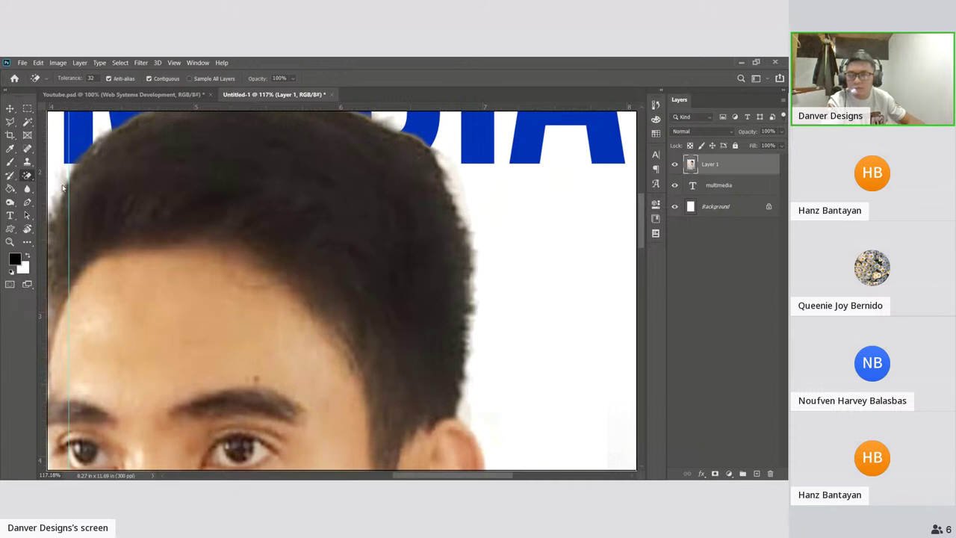
{"action": "key", "text": "shift+e"}
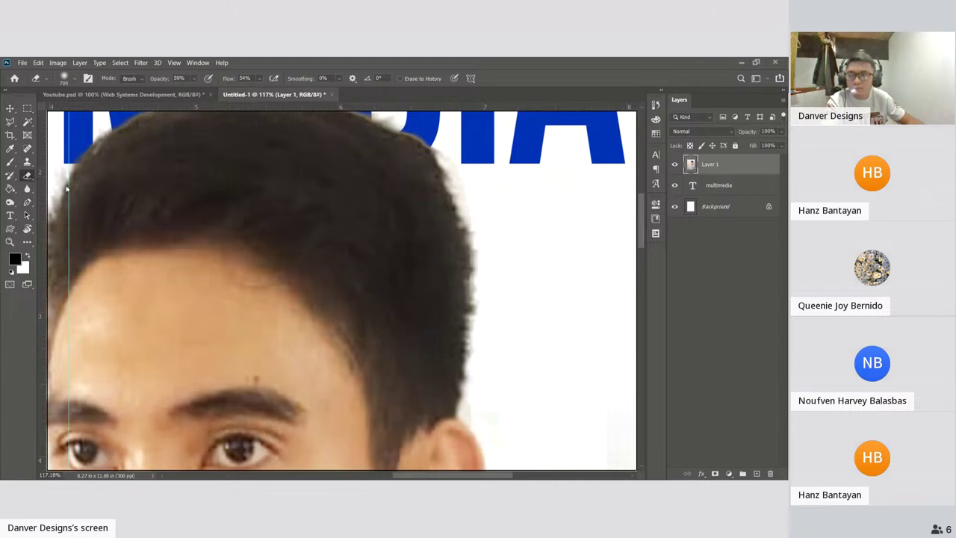
{"action": "key", "text": "shift+e"}
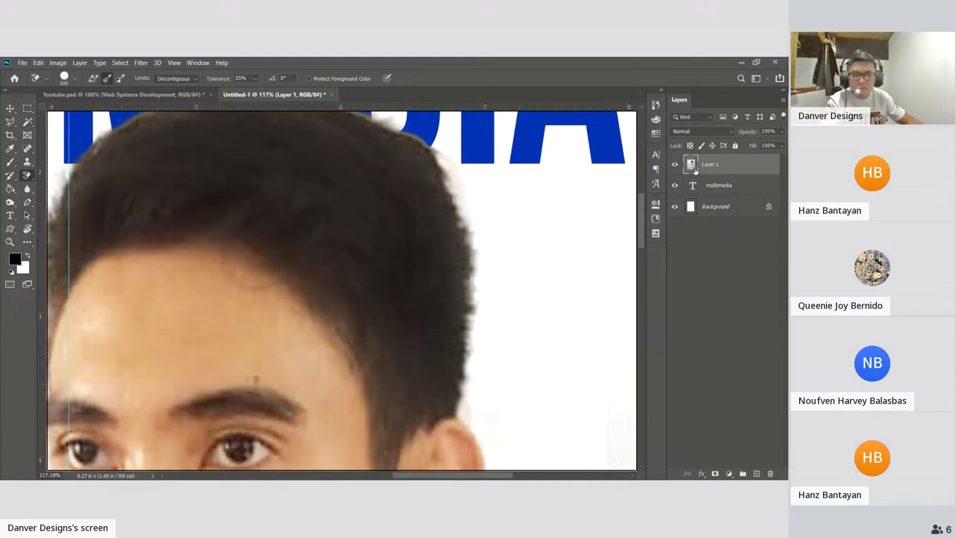
{"action": "mouse_move", "coordinate": [448, 188]}
{"action": "left_mouse_down"}
{"action": "mouse_move", "coordinate": [435, 156]}
{"action": "mouse_move", "coordinate": [463, 200]}
{"action": "mouse_move", "coordinate": [475, 286]}
{"action": "left_mouse_up"}
{"action": "left_click", "coordinate": [472, 287]}
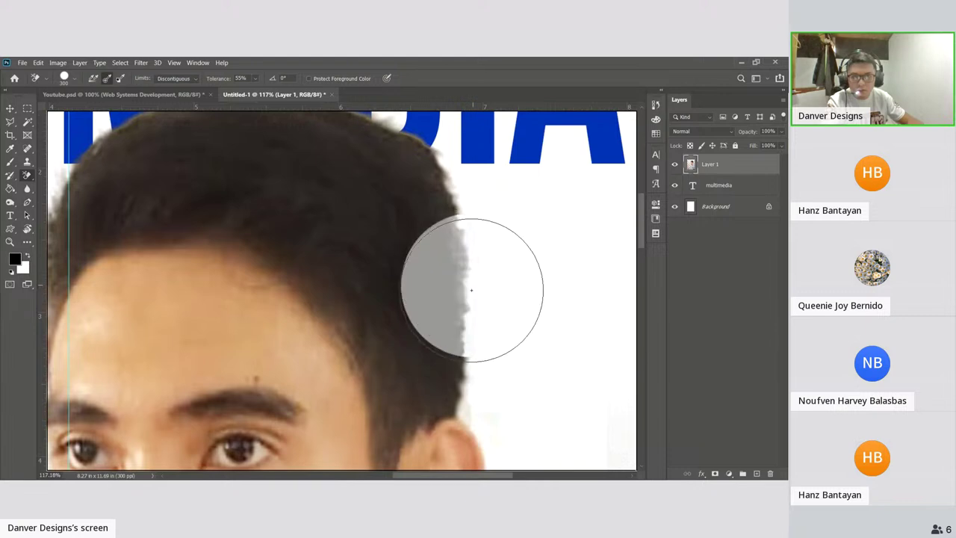
{"action": "key", "text": "ctrl+z"}
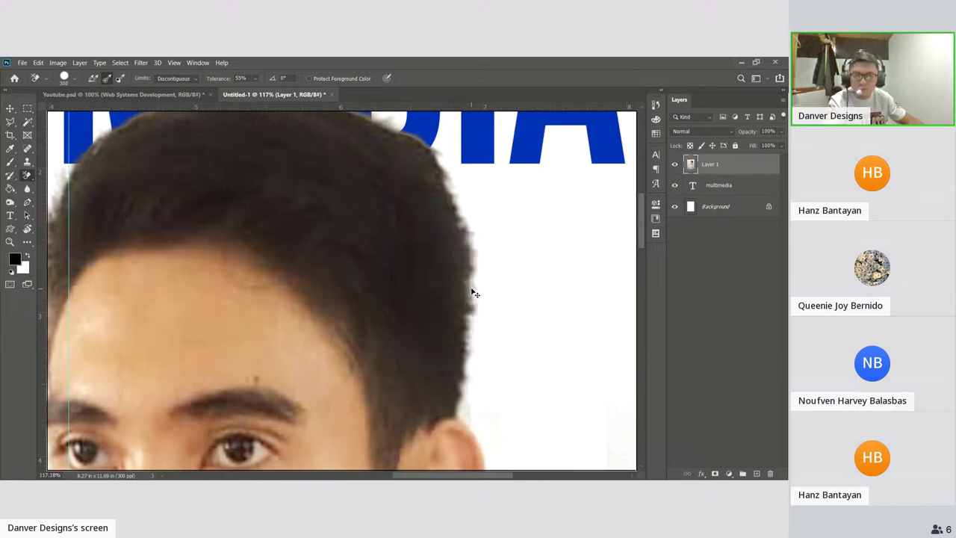
{"action": "key", "text": "bracketleft"}
{"action": "key", "text": "bracketleft"}
{"action": "key", "text": "bracketleft"}
{"action": "key", "text": "bracketleft"}
{"action": "key", "text": "bracketleft"}
{"action": "key", "text": "bracketleft"}
{"action": "key", "text": "bracketleft"}
{"action": "key", "text": "bracketleft"}
{"action": "key", "text": "bracketleft"}
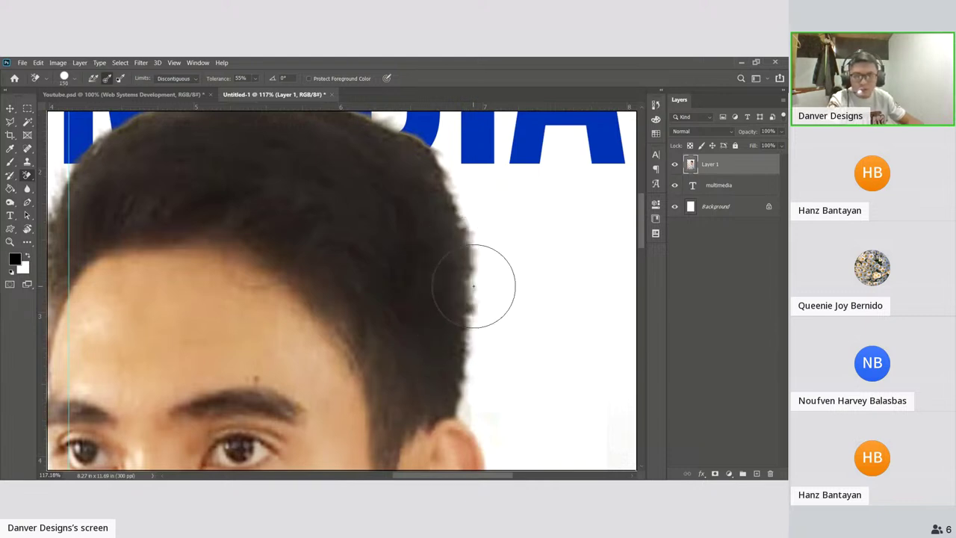
{"action": "left_click", "coordinate": [474, 285]}
{"action": "key", "text": "ctrl+z"}
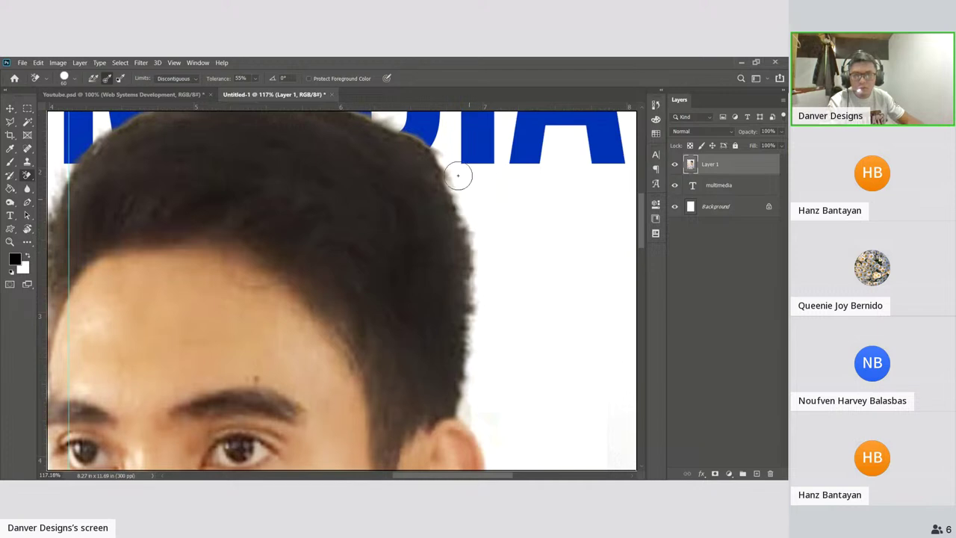
{"action": "left_click_drag", "start_coordinate": [403, 164], "coordinate": [433, 236]}
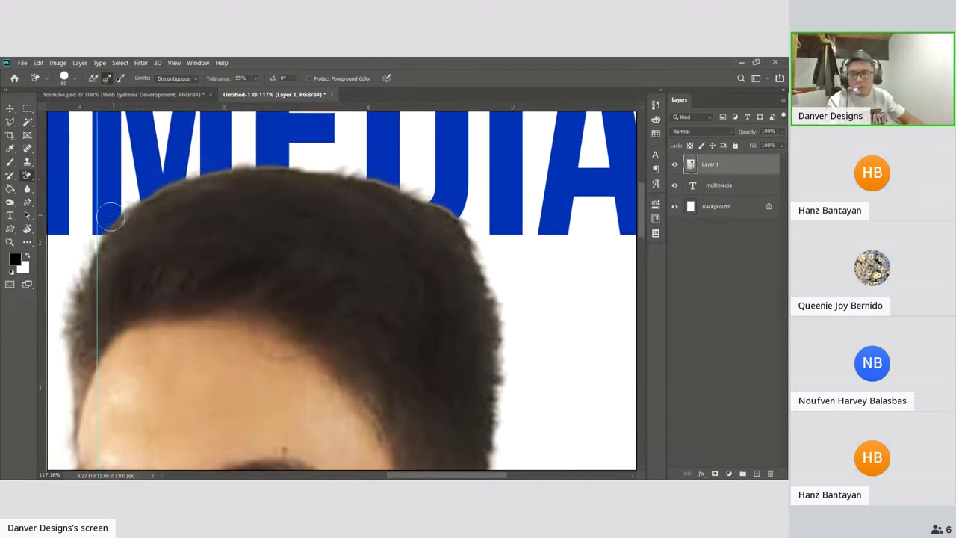
- Clean the hair's left-edge fringe with the Background Eraser, then the Eraser at an 80 brush
{"action": "mouse_move", "coordinate": [67, 277]}
{"action": "left_mouse_down"}
{"action": "mouse_move", "coordinate": [58, 312]}
{"action": "mouse_move", "coordinate": [75, 238]}
{"action": "mouse_move", "coordinate": [56, 345]}
{"action": "left_mouse_up"}
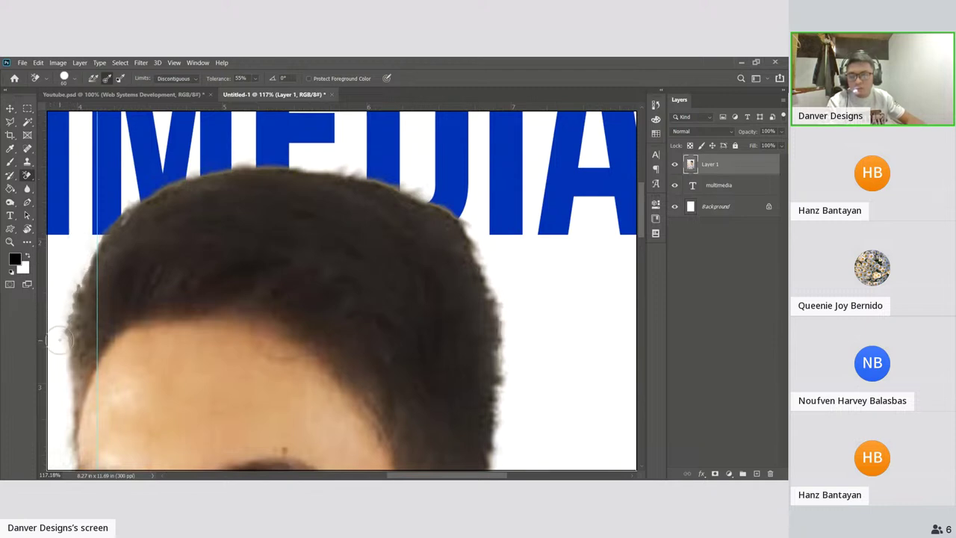
{"action": "key", "text": "shift+e"}
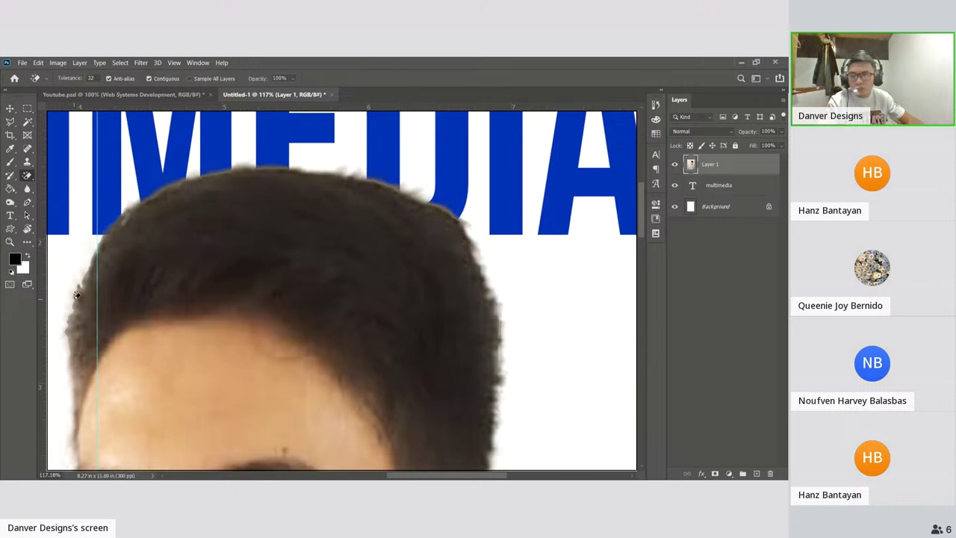
{"action": "key", "text": "shift+e"}
{"action": "key", "text": "bracketleft"}
{"action": "key", "text": "bracketleft"}
{"action": "key", "text": "bracketleft"}
{"action": "key", "text": "bracketleft"}
{"action": "key", "text": "bracketleft"}
{"action": "key", "text": "bracketleft"}
{"action": "key", "text": "bracketleft"}
{"action": "key", "text": "bracketleft"}
{"action": "key", "text": "bracketleft"}
{"action": "key", "text": "bracketleft"}
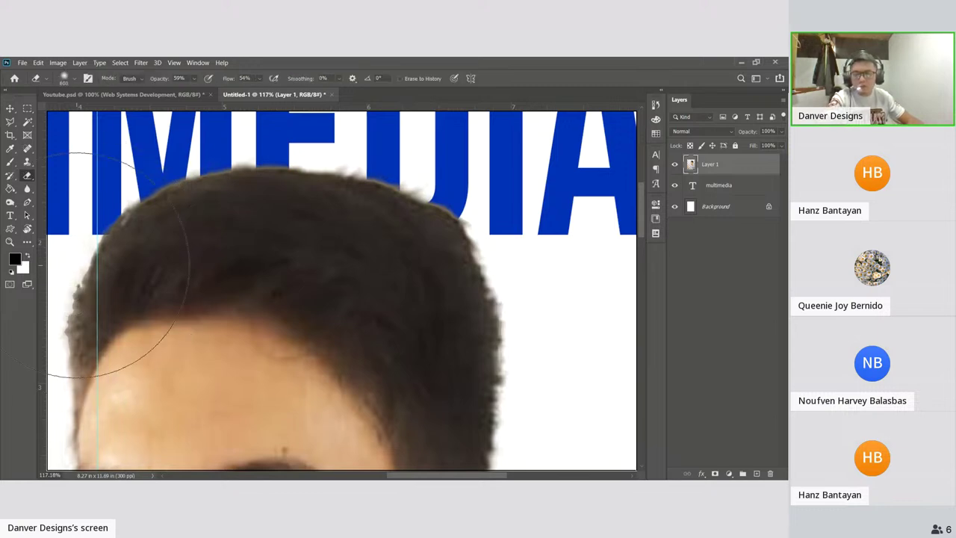
{"action": "key", "text": "bracketleft"}
{"action": "key", "text": "bracketleft"}
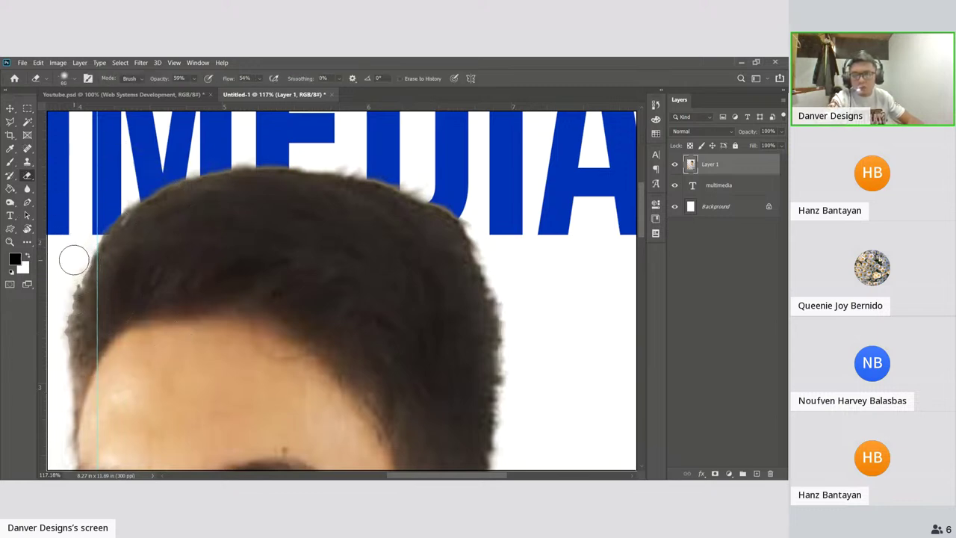
{"action": "left_click_drag", "start_coordinate": [62, 299], "coordinate": [60, 344]}
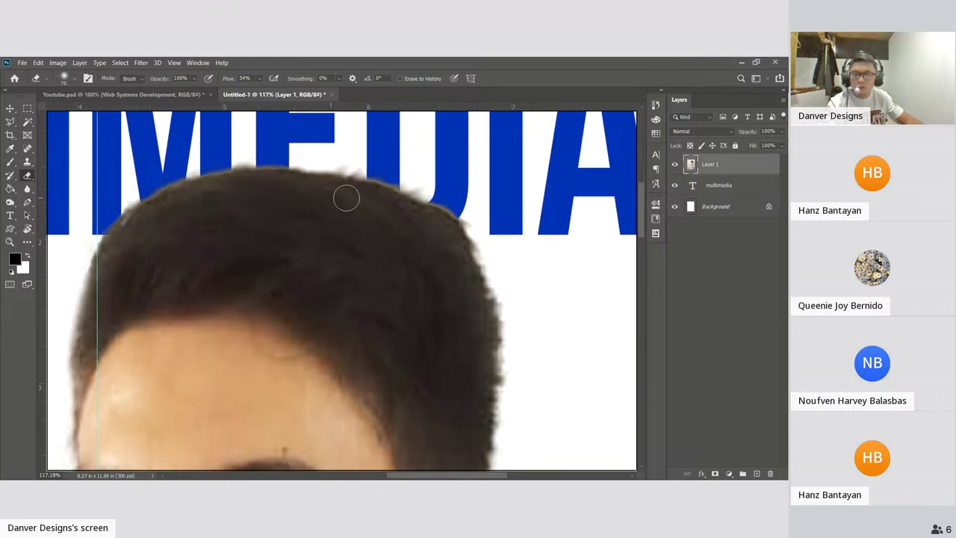
- Zoom back in on the man's face and select the Blur tool
{"action": "scroll", "coordinate": [422, 273], "scroll_direction": "down", "scroll_amount": 4}
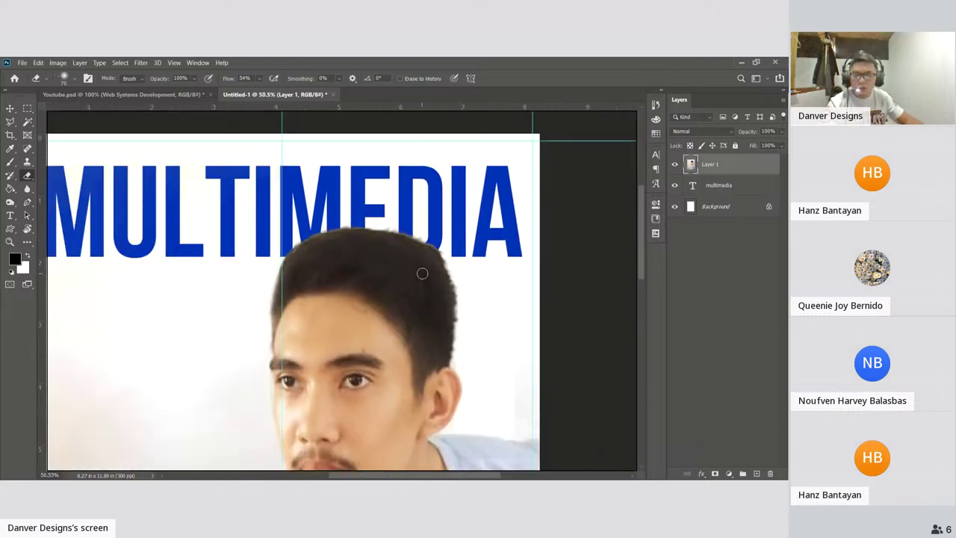
{"action": "scroll", "coordinate": [422, 274], "scroll_direction": "down", "scroll_amount": 1}
{"action": "scroll", "coordinate": [384, 356], "scroll_direction": "down", "scroll_amount": 5}
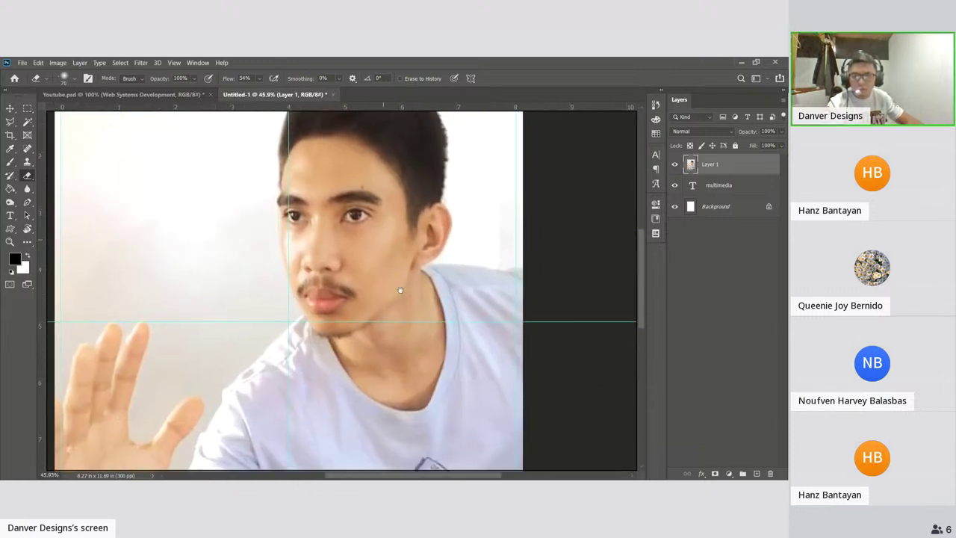
{"action": "scroll", "coordinate": [373, 242], "scroll_direction": "up", "scroll_amount": 3}
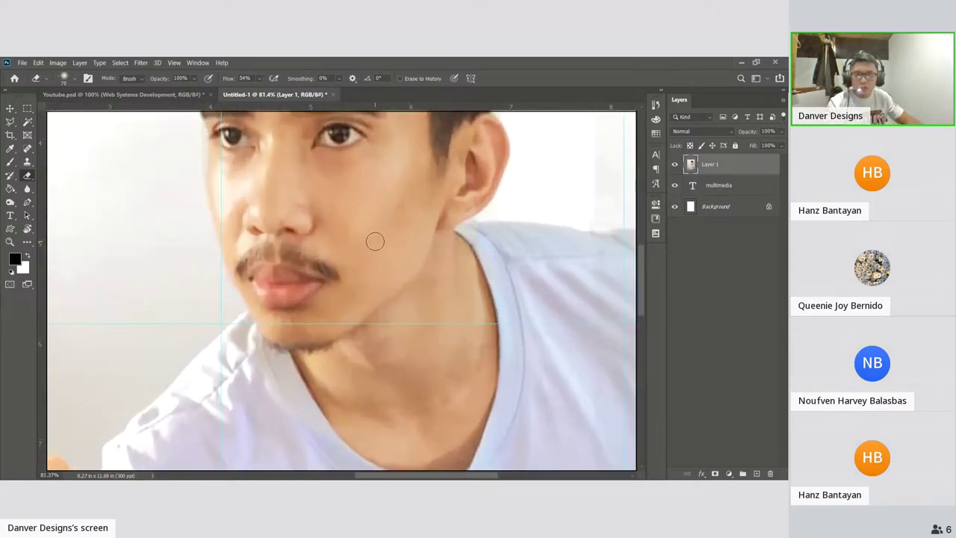
{"action": "scroll", "coordinate": [362, 217], "scroll_direction": "up", "scroll_amount": 1}
{"action": "left_click", "coordinate": [28, 188]}
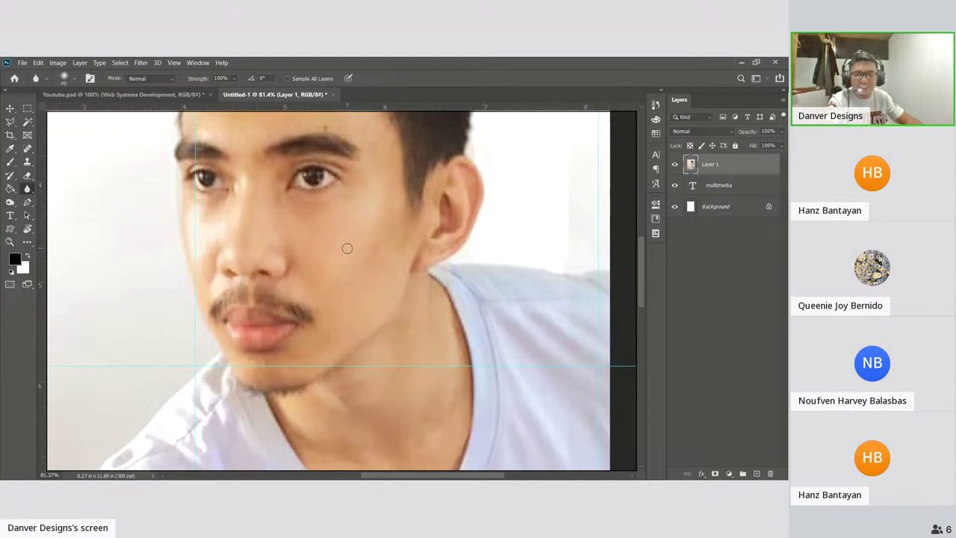
- Enlarge the blur brush to 125 and soften the cheek, neck and forehead, panning between areas
{"action": "key", "text": "bracketright"}
{"action": "key", "text": "bracketright"}
{"action": "key", "text": "bracketright"}
{"action": "key", "text": "bracketright"}
{"action": "key", "text": "bracketright"}
{"action": "key", "text": "bracketright"}
{"action": "key", "text": "bracketright"}
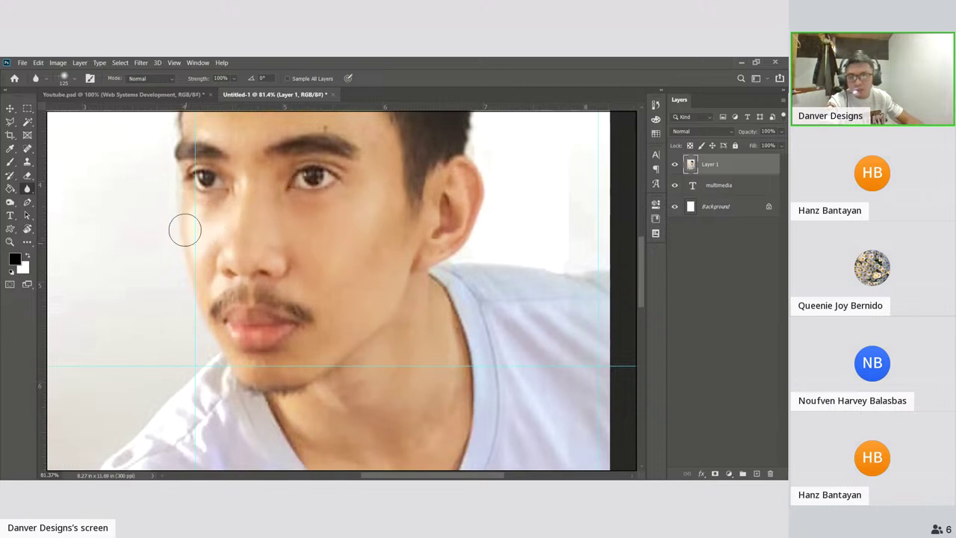
{"action": "key", "text": "e"}
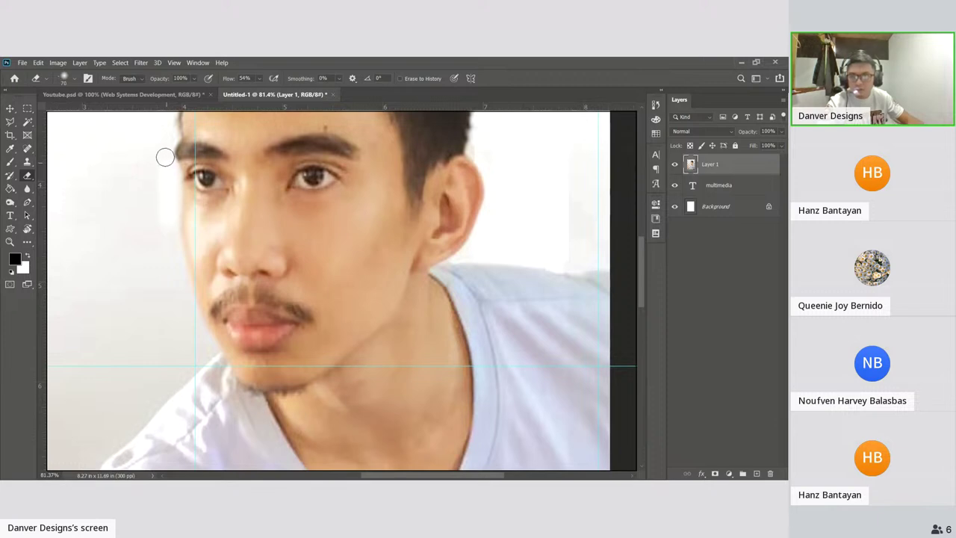
{"action": "left_click_drag", "start_coordinate": [167, 127], "coordinate": [182, 215]}
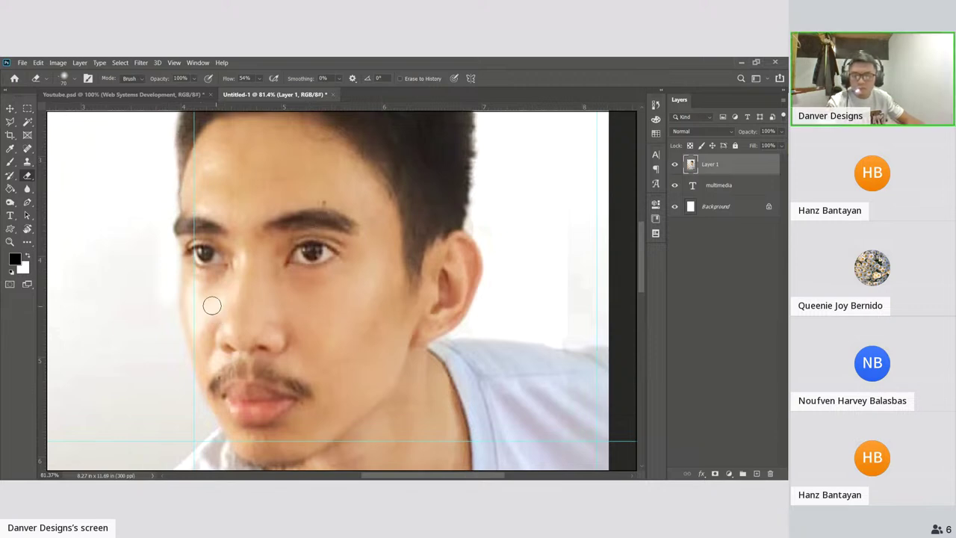
{"action": "left_click", "coordinate": [26, 188]}
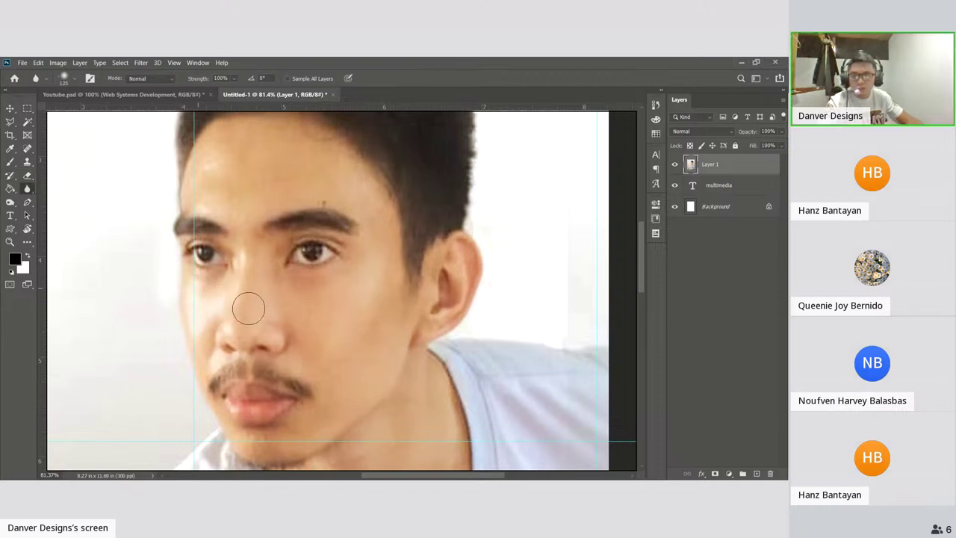
{"action": "left_click_drag", "start_coordinate": [336, 388], "coordinate": [363, 311]}
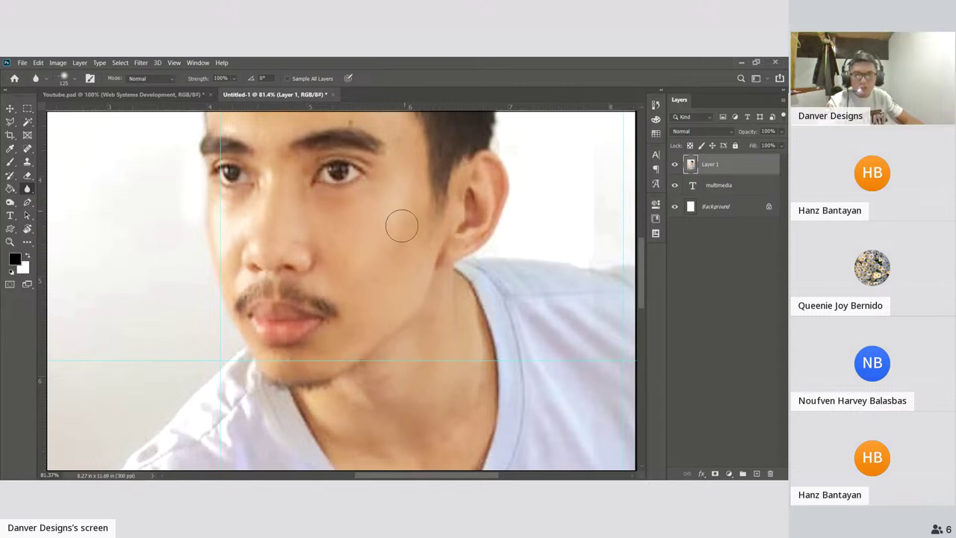
{"action": "left_click_drag", "start_coordinate": [391, 220], "coordinate": [378, 265]}
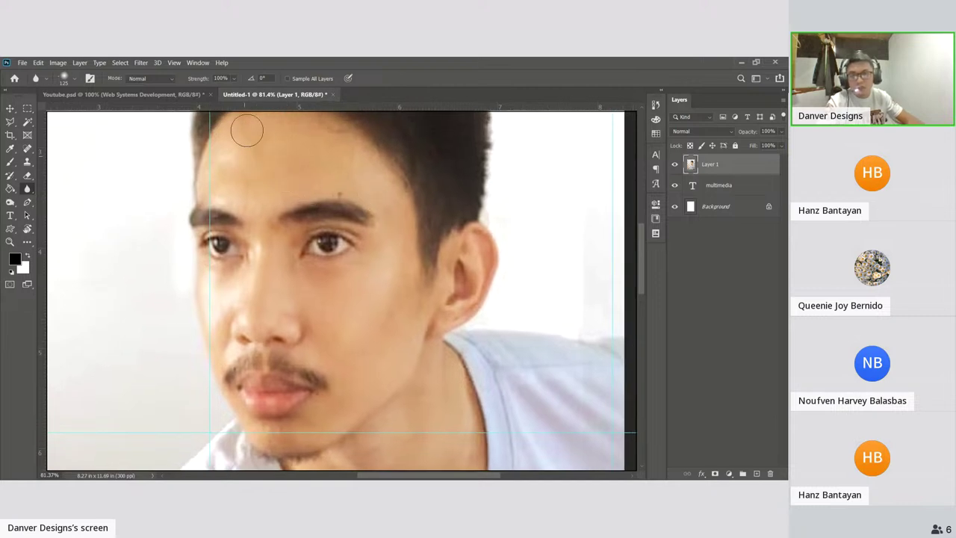
{"action": "left_click_drag", "start_coordinate": [267, 167], "coordinate": [267, 233]}
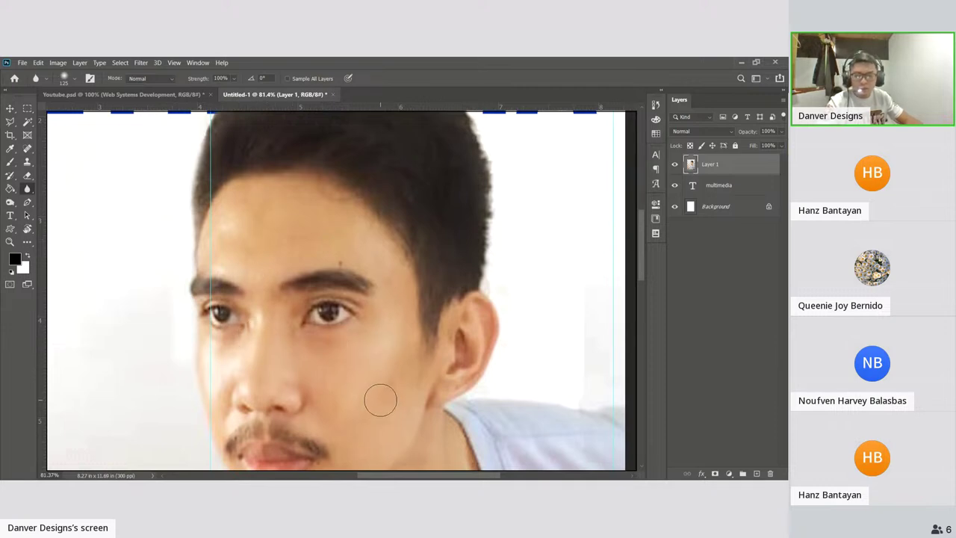
- Zoom out on the cover and toggle the guide lines off
{"action": "scroll", "coordinate": [379, 396], "scroll_direction": "down", "scroll_amount": 3}
{"action": "scroll", "coordinate": [379, 393], "scroll_direction": "down", "scroll_amount": 5}
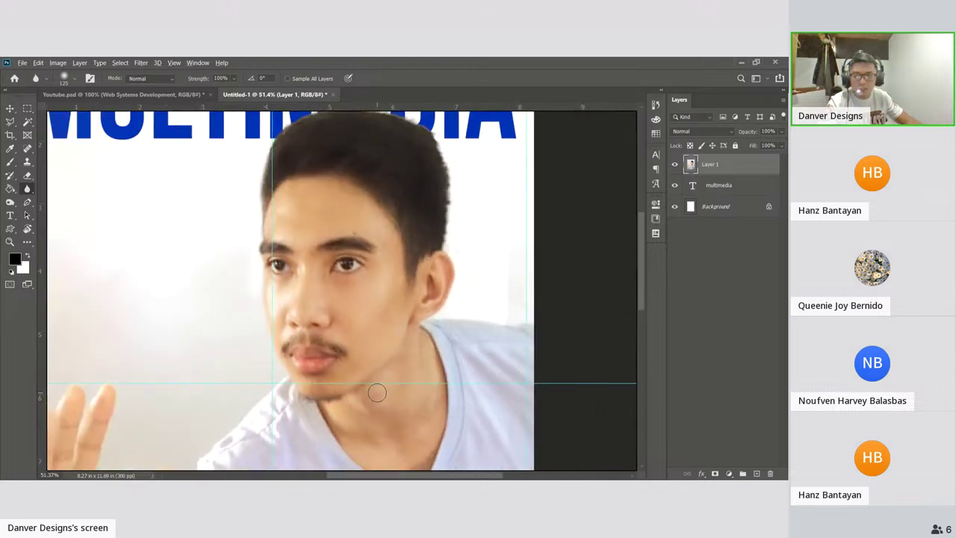
{"action": "scroll", "coordinate": [376, 384], "scroll_direction": "down", "scroll_amount": 1}
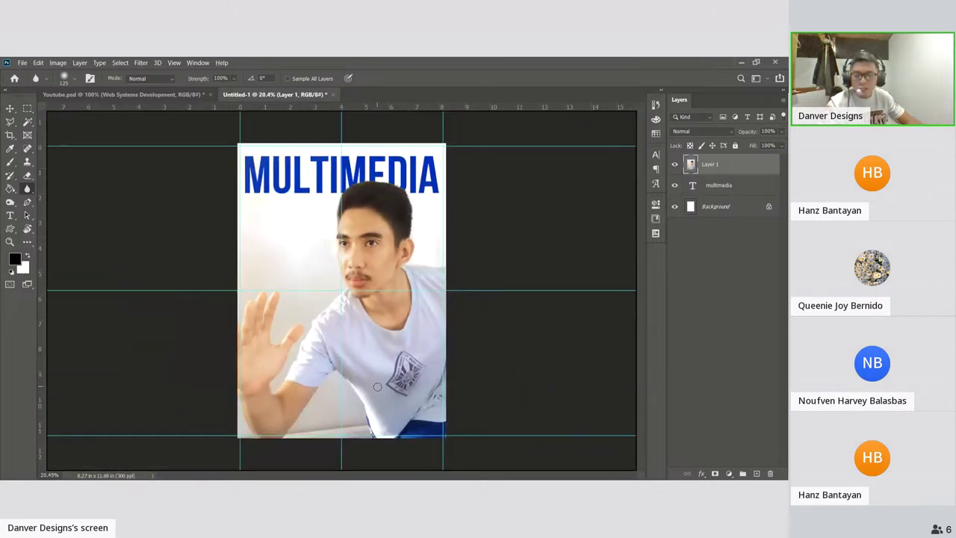
{"action": "key", "text": "ctrl+semicolon"}
{"action": "key", "text": "ctrl+semicolon"}
- Add 'THINK OUTSIDE THE BOX' below the title in Bebas Neue Book at 12 pt
{"action": "key", "text": "t"}
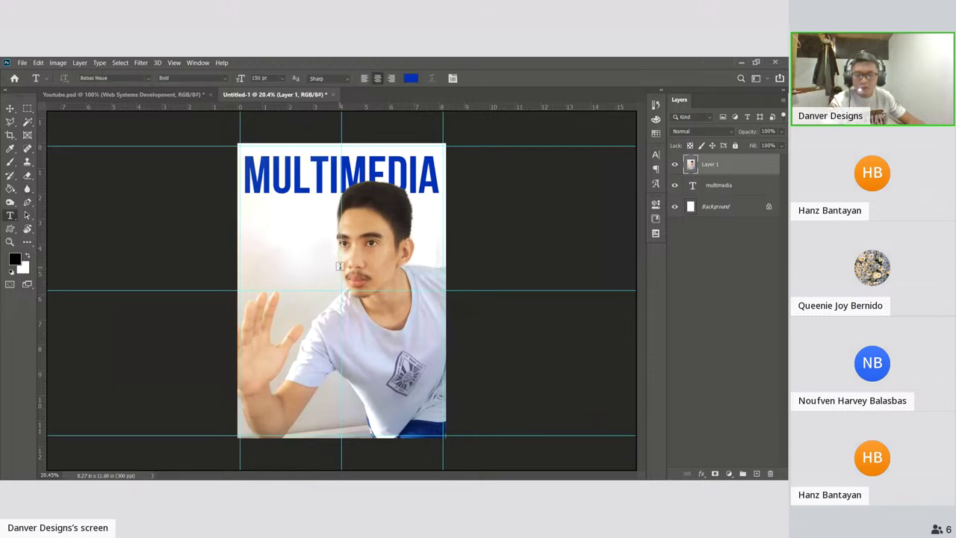
{"action": "left_click", "coordinate": [339, 266]}
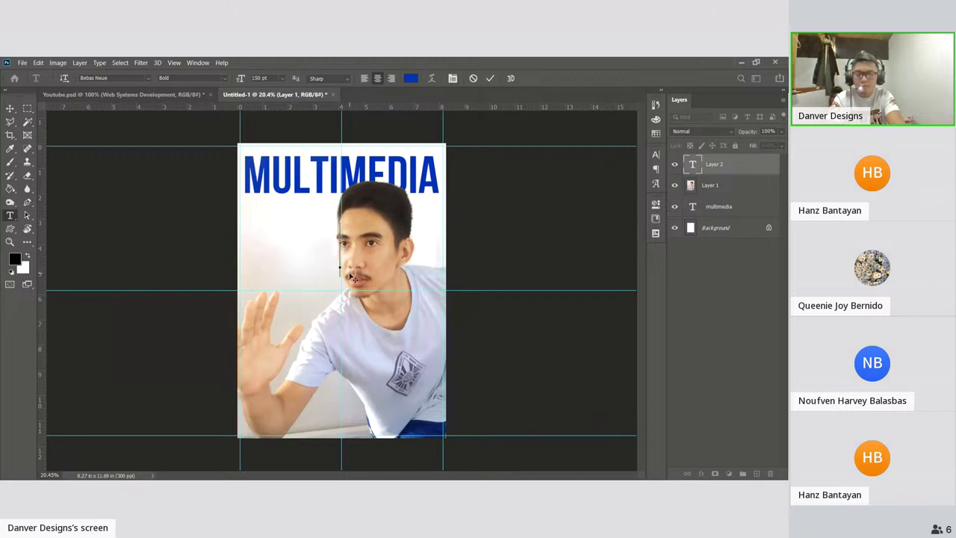
{"action": "type", "text": "THINK"}
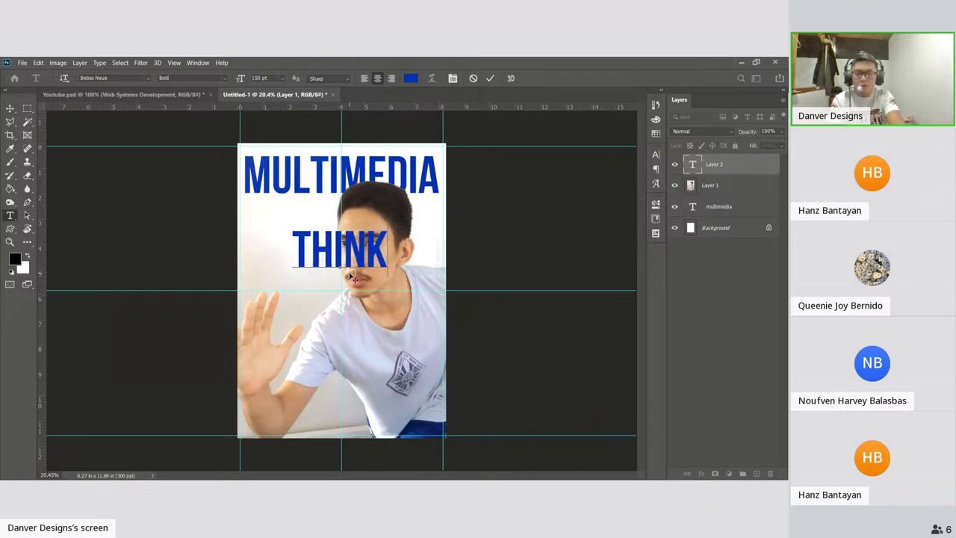
{"action": "type", "text": " OUTSIDE"}
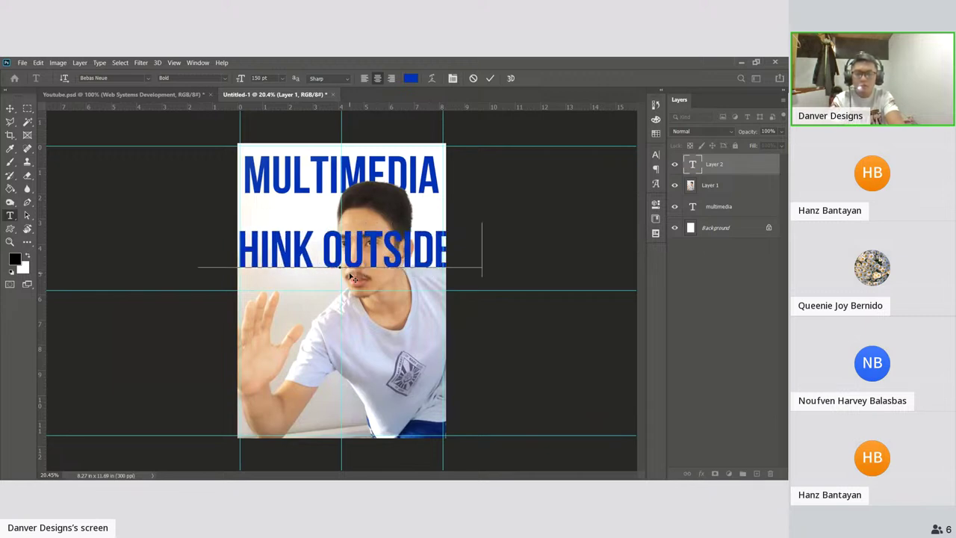
{"action": "type", "text": " THE B"}
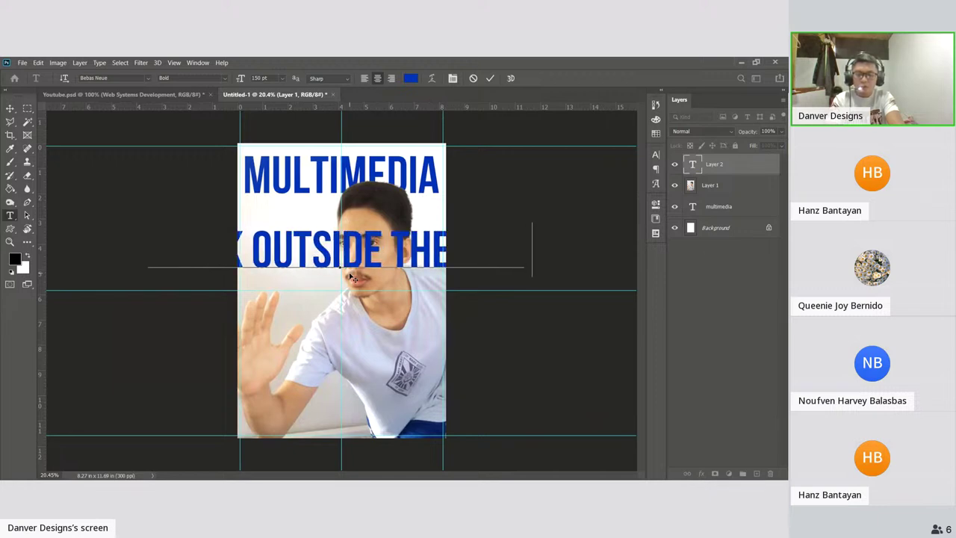
{"action": "type", "text": "OX"}
{"action": "key", "text": "ctrl+a"}
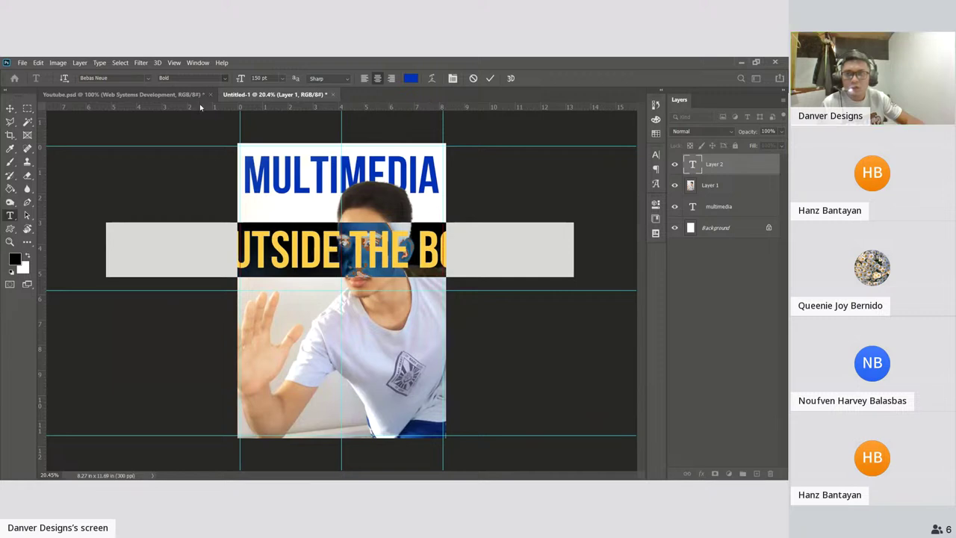
{"action": "key", "text": "Down"}
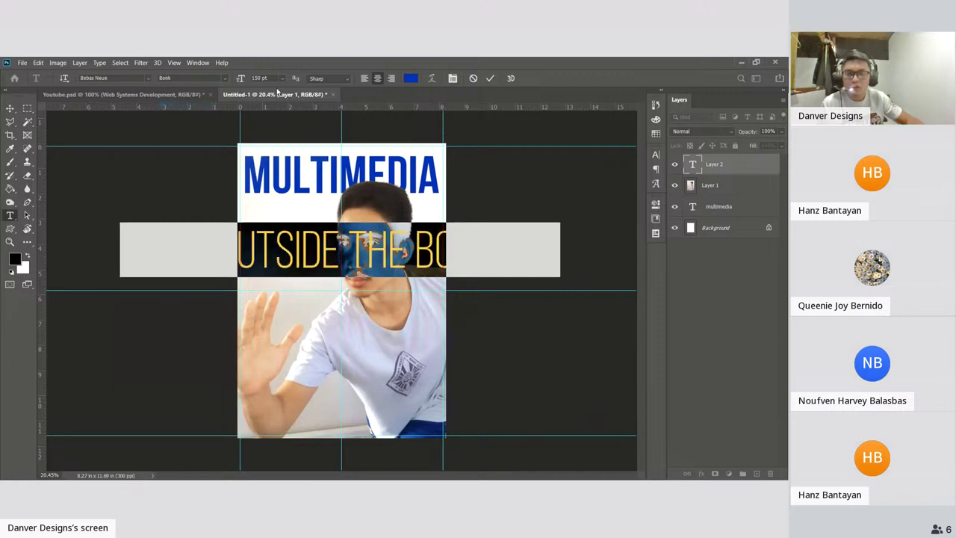
{"action": "key", "text": "ctrl+z"}
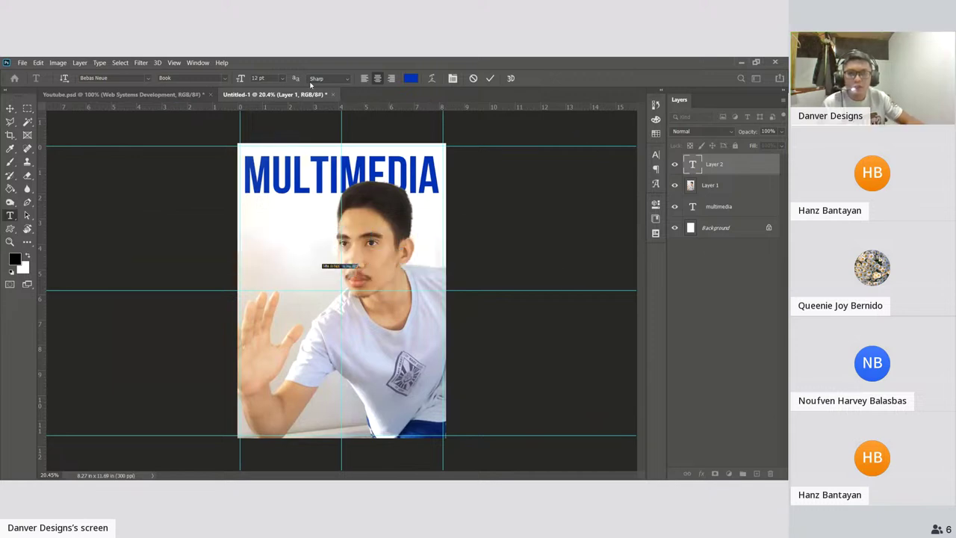
- Enlarge the tagline to 24 pt and commit the text
{"action": "left_click_drag", "start_coordinate": [243, 81], "coordinate": [248, 78]}
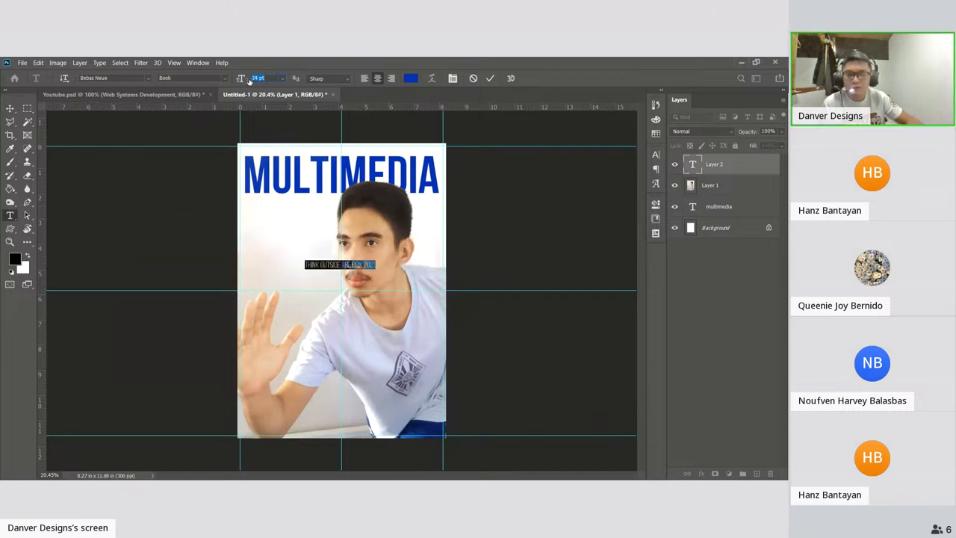
{"action": "left_click", "coordinate": [742, 166]}
{"action": "left_click", "coordinate": [741, 185]}
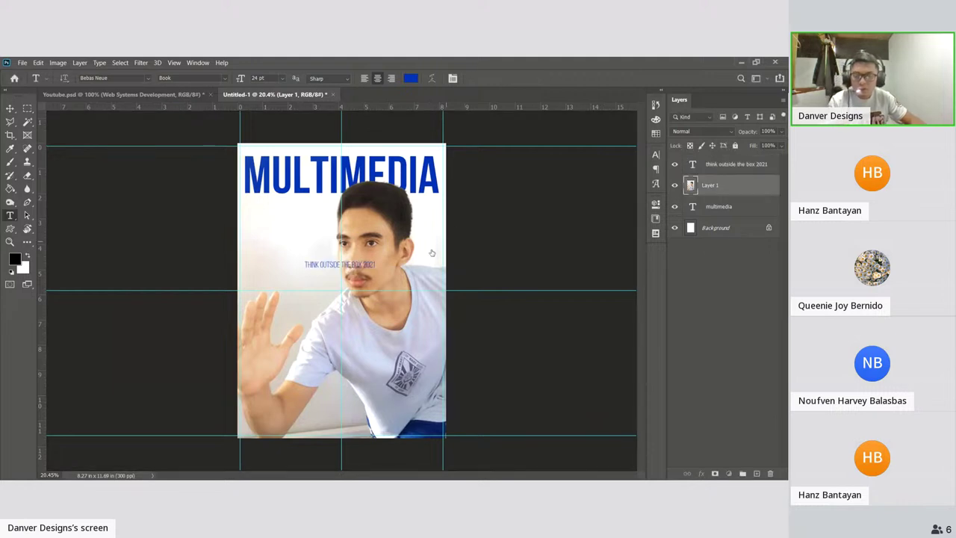
- Move the tagline up just beneath MULTIMEDIA on the left, nudging it slightly down
{"action": "key", "text": "v"}
{"action": "left_click_drag", "start_coordinate": [329, 268], "coordinate": [269, 199]}
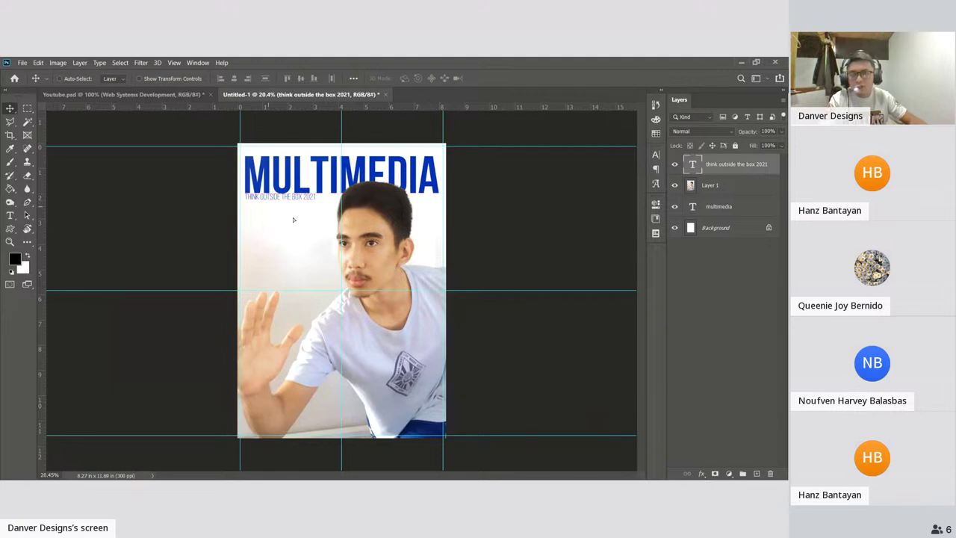
{"action": "key", "text": "shift+Down"}
{"action": "key", "text": "shift+Down"}
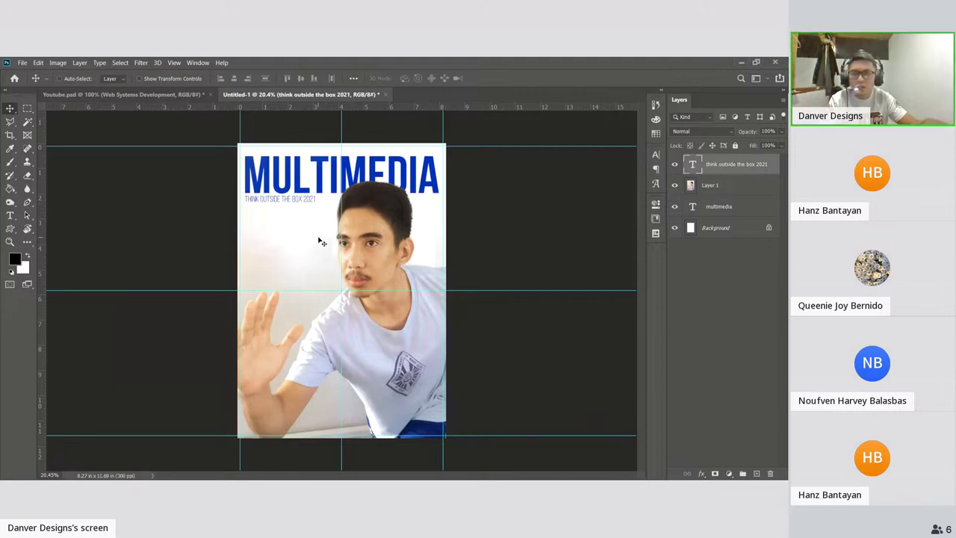
{"action": "scroll", "coordinate": [321, 242], "scroll_direction": "up", "scroll_amount": 3}
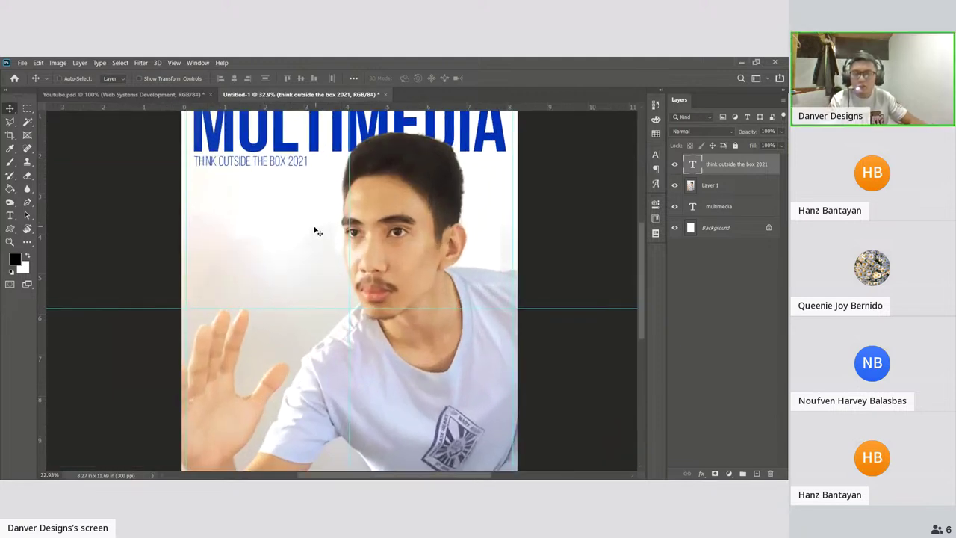
{"action": "left_click_drag", "start_coordinate": [303, 208], "coordinate": [288, 247]}
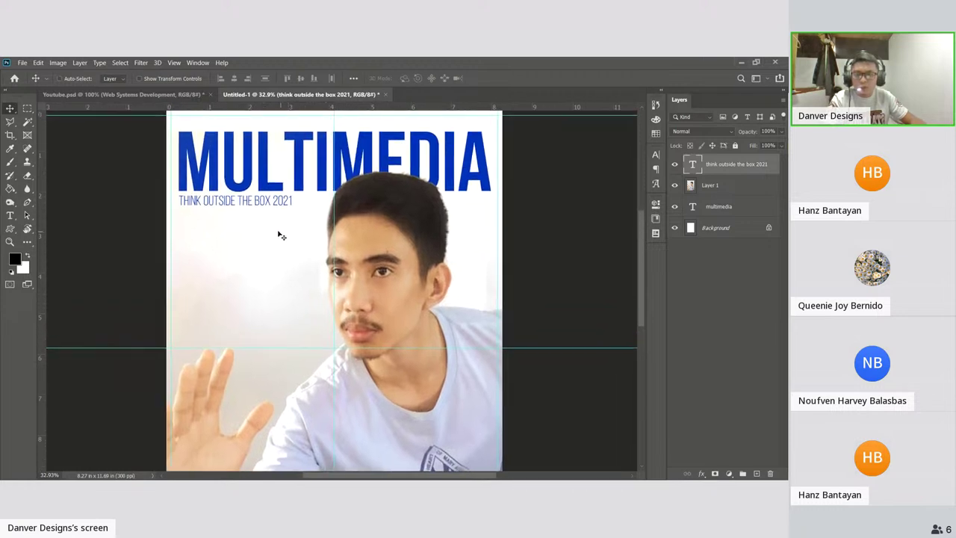
- Reopen the tagline, select all its text to adjust the text options, then commit the edit
{"action": "key", "text": "t"}
{"action": "left_click", "coordinate": [234, 203]}
{"action": "key", "text": "ctrl+a"}
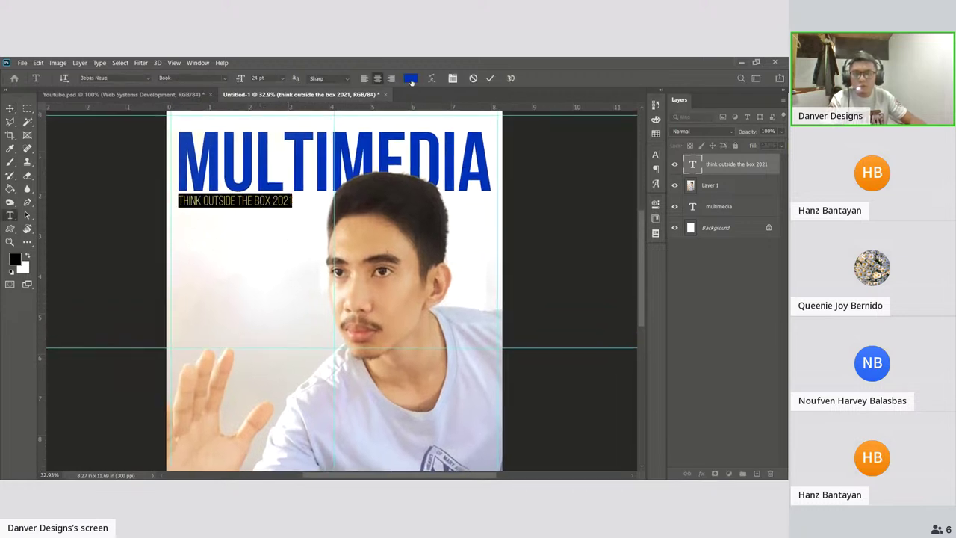
{"action": "left_click", "coordinate": [234, 203]}
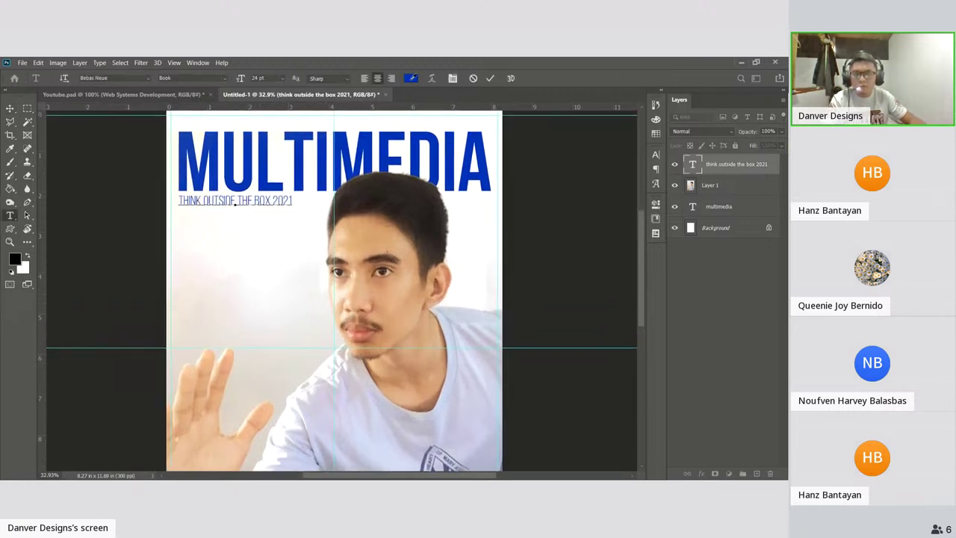
{"action": "right_click", "coordinate": [618, 243]}
{"action": "left_click", "coordinate": [443, 197]}
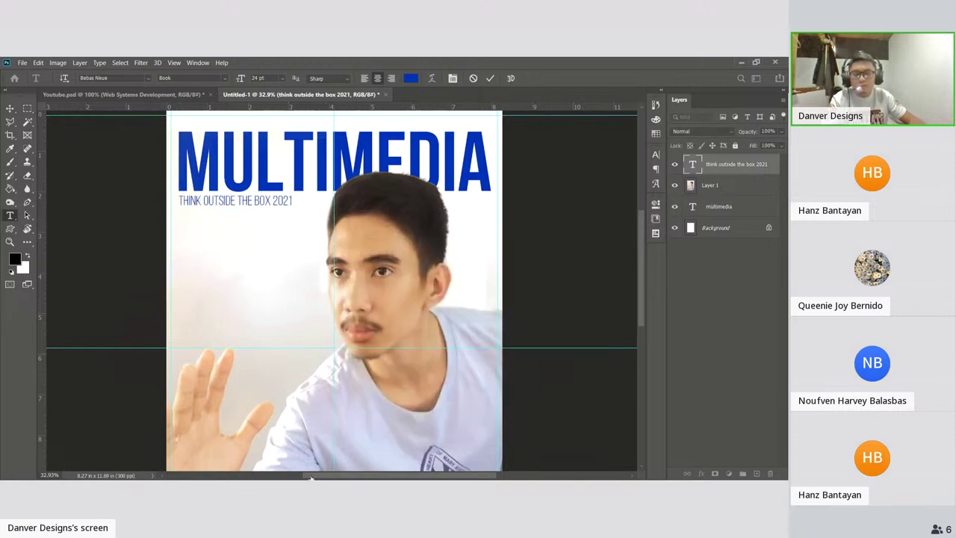
{"action": "left_click", "coordinate": [710, 184]}
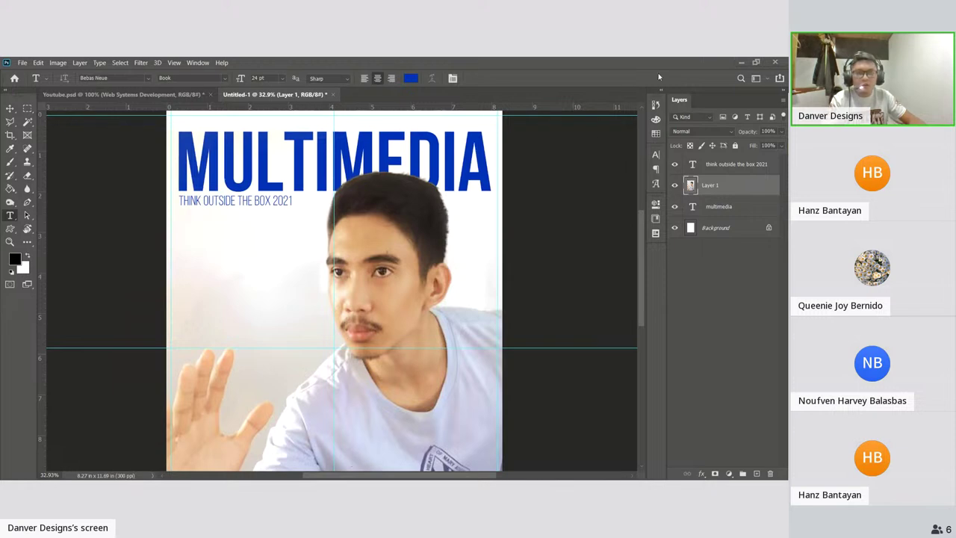
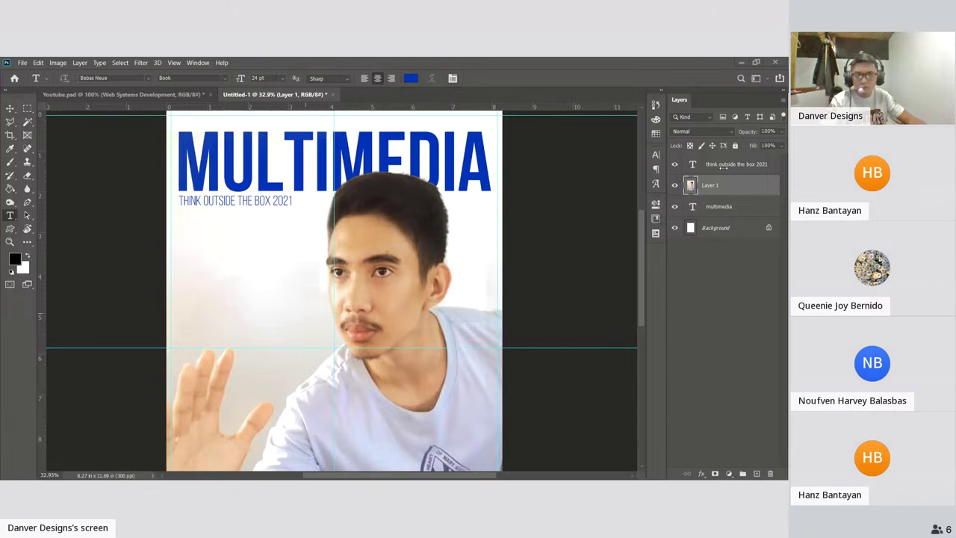
- Paste the blue-to-black swatch strip above the subtitle, enlarge it about 162%, and place it at the left edge
{"action": "left_click", "coordinate": [727, 167]}
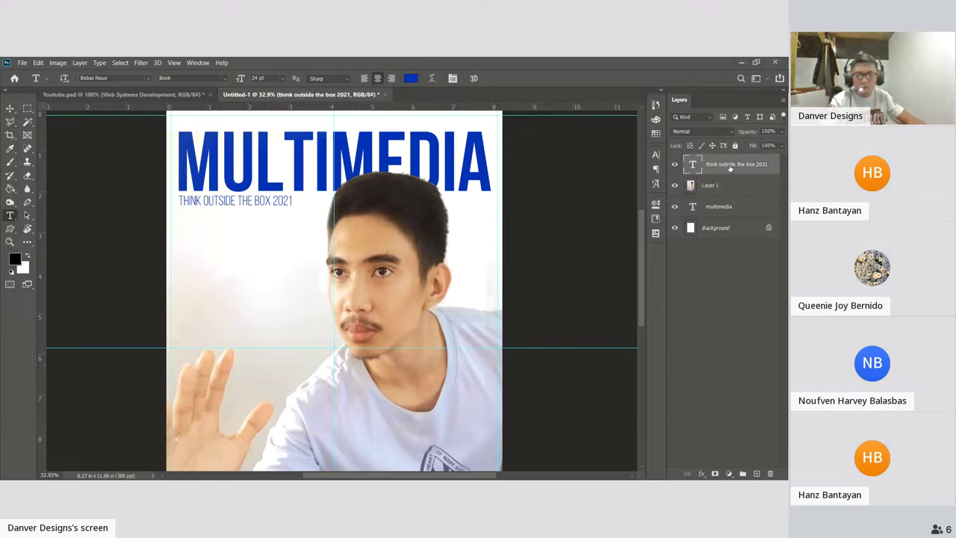
{"action": "key", "text": "ctrl+v"}
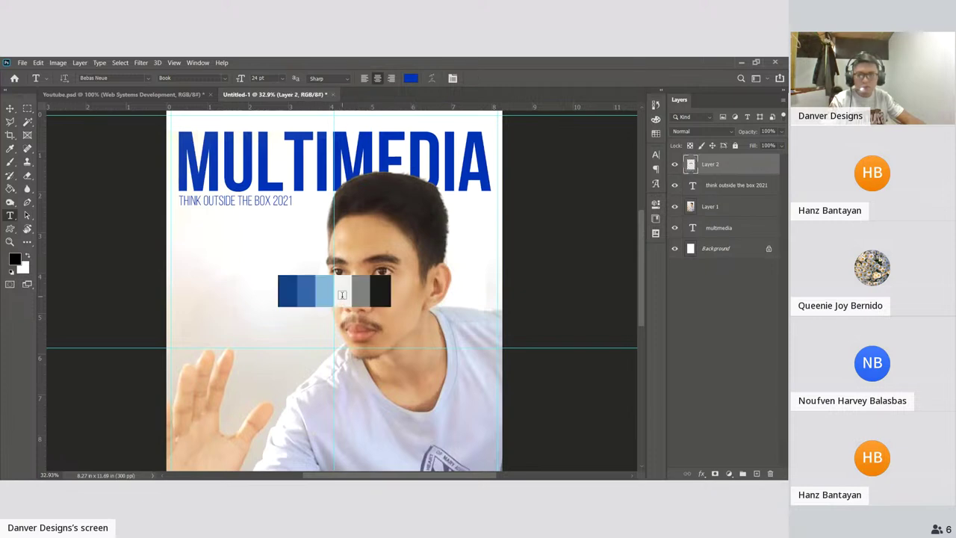
{"action": "key", "text": "ctrl+t"}
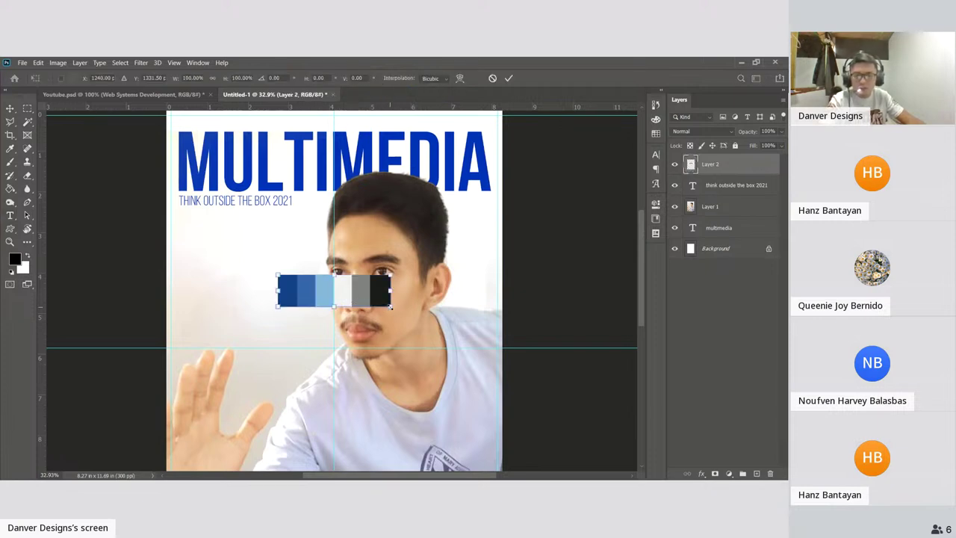
{"action": "left_click_drag", "start_coordinate": [390, 307], "coordinate": [454, 329]}
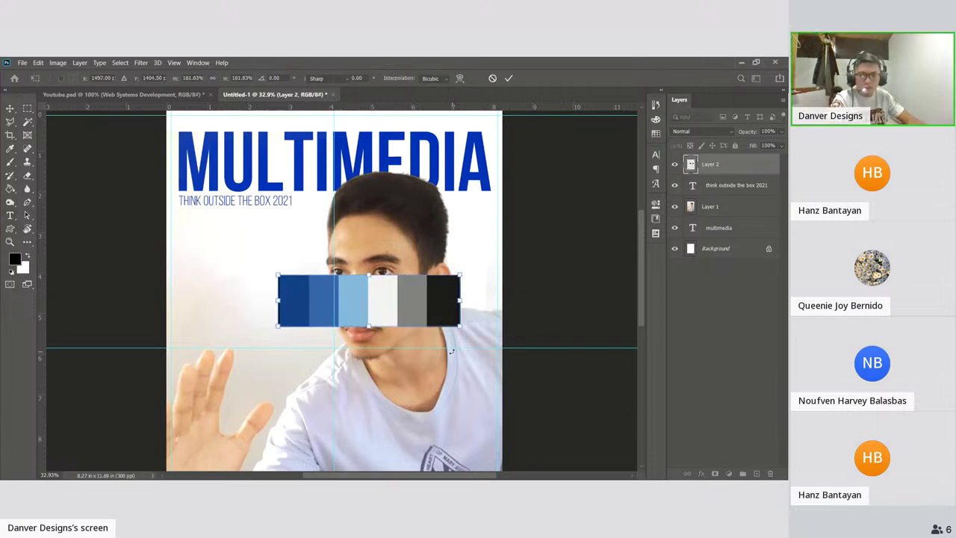
{"action": "key", "text": "Return"}
{"action": "left_click_drag", "start_coordinate": [406, 310], "coordinate": [306, 328]}
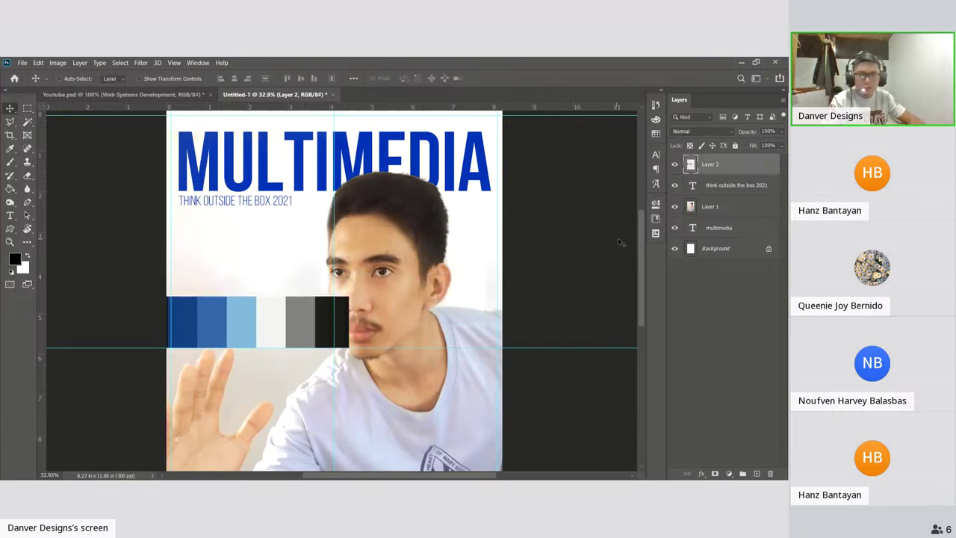
- Recolour the MULTIMEDIA title with the dark navy blue sampled from the swatch strip
{"action": "left_click", "coordinate": [723, 229]}
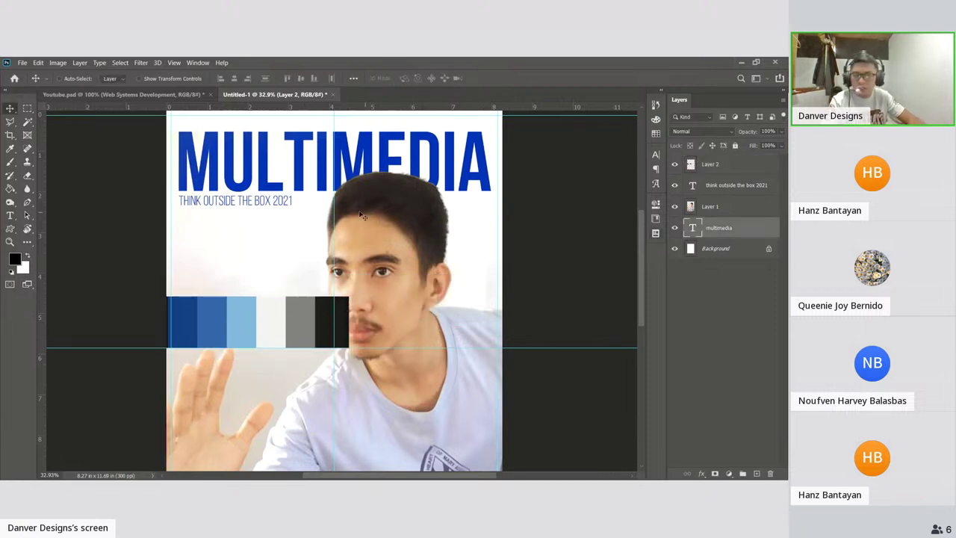
{"action": "double_click", "coordinate": [306, 173]}
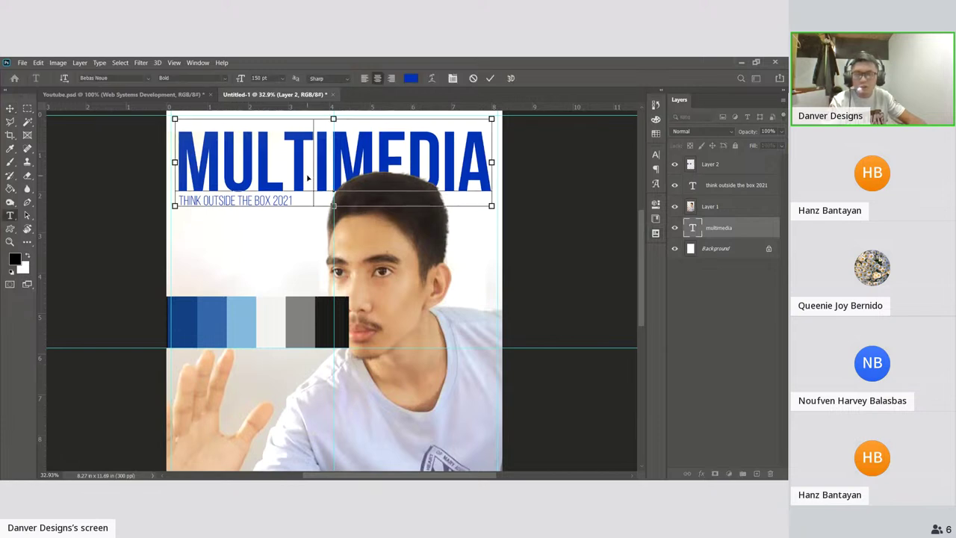
{"action": "left_click", "coordinate": [410, 78]}
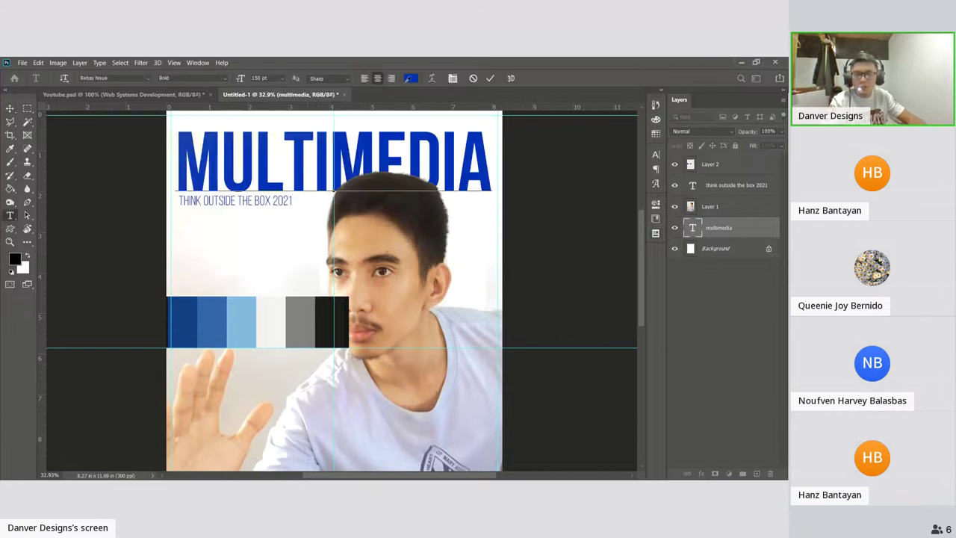
{"action": "left_click", "coordinate": [193, 310]}
{"action": "key", "text": "Return"}
{"action": "left_click", "coordinate": [731, 220]}
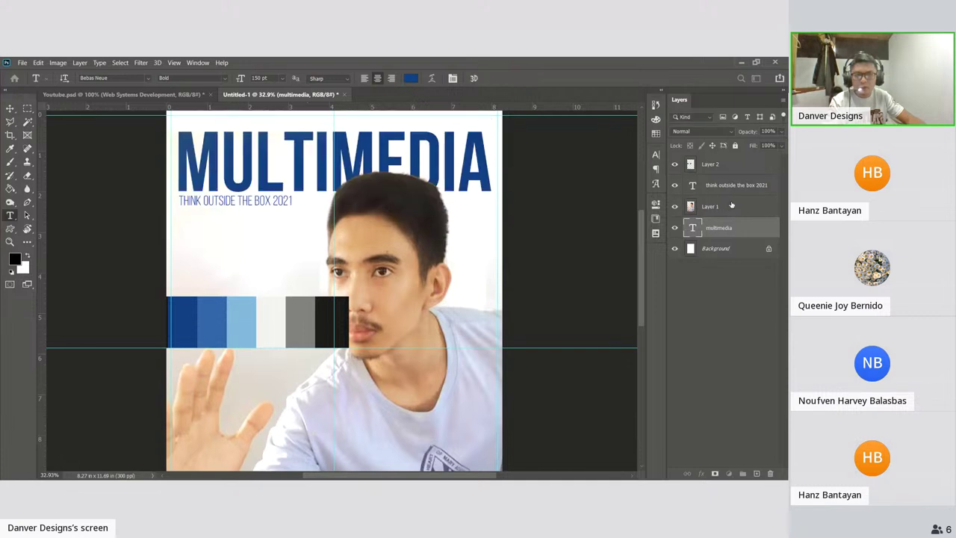
- Select the whole THINK OUTSIDE THE BOX 2021 subtitle text for editing
{"action": "key", "text": "alt+bracketleft"}
{"action": "key", "text": "alt+bracketright"}
{"action": "key", "text": "alt+bracketright"}
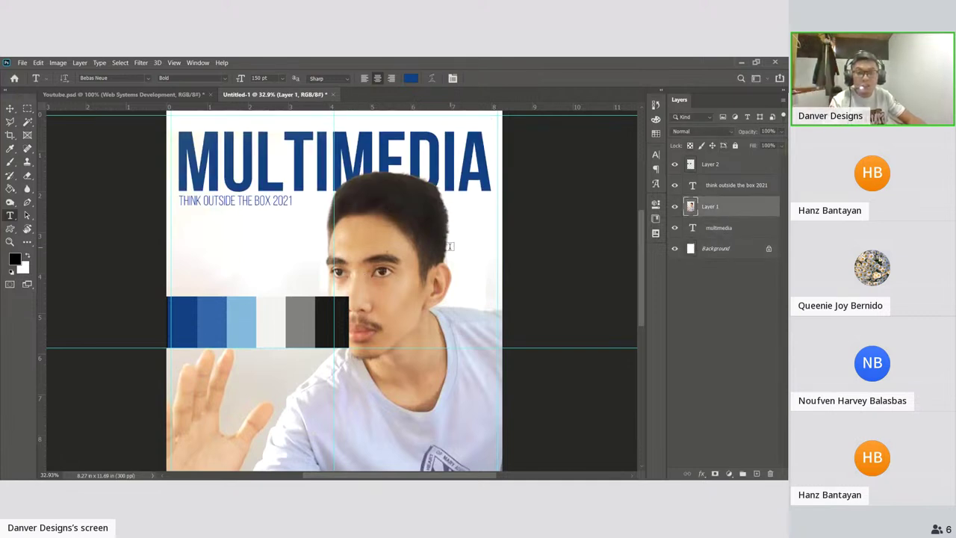
{"action": "scroll", "coordinate": [457, 332], "scroll_direction": "down", "scroll_amount": 2}
{"action": "scroll", "coordinate": [448, 360], "scroll_direction": "up", "scroll_amount": 2}
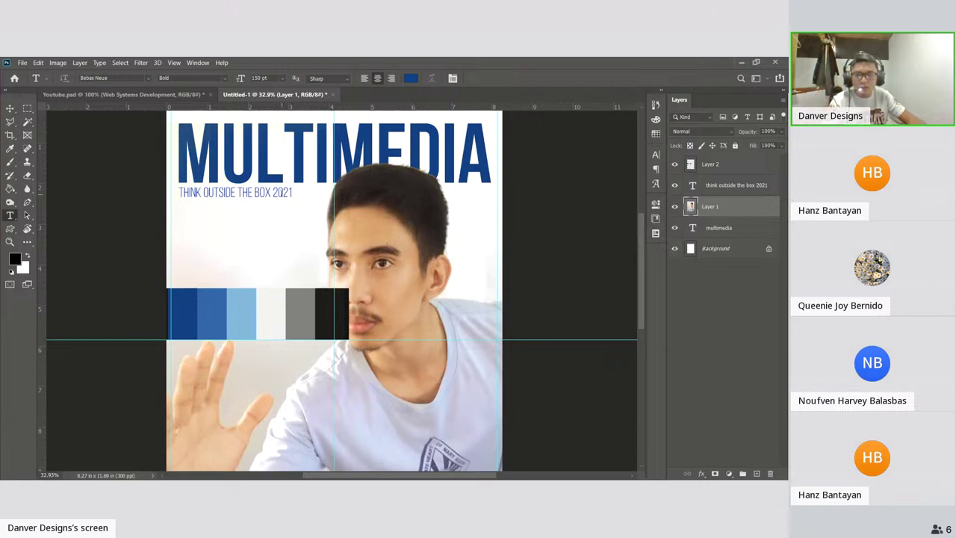
{"action": "left_click", "coordinate": [235, 192]}
{"action": "triple_click", "coordinate": [235, 192]}
- Colour the THINK OUTSIDE THE BOX 2021 subtitle with the grey sampled from the swatch strip
{"action": "left_click", "coordinate": [235, 192]}
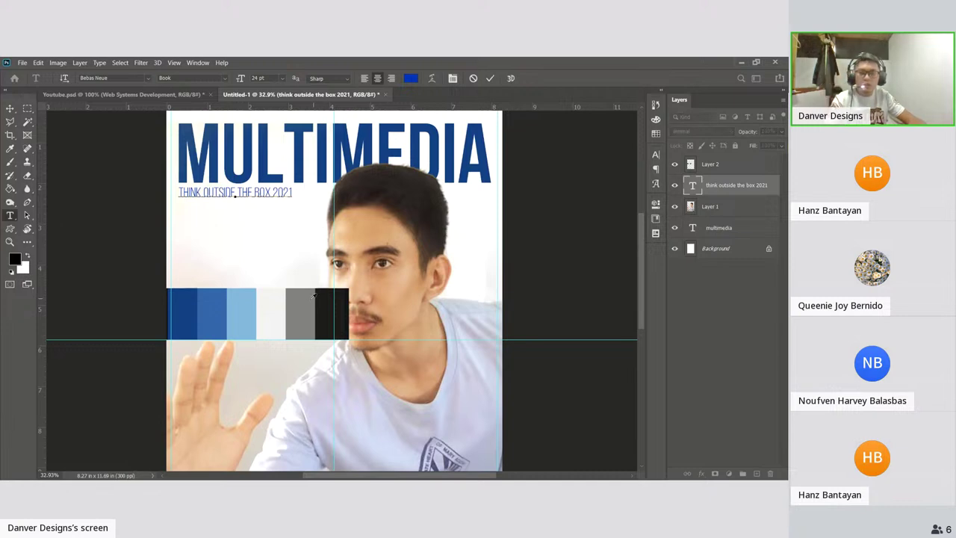
{"action": "left_click", "coordinate": [308, 298]}
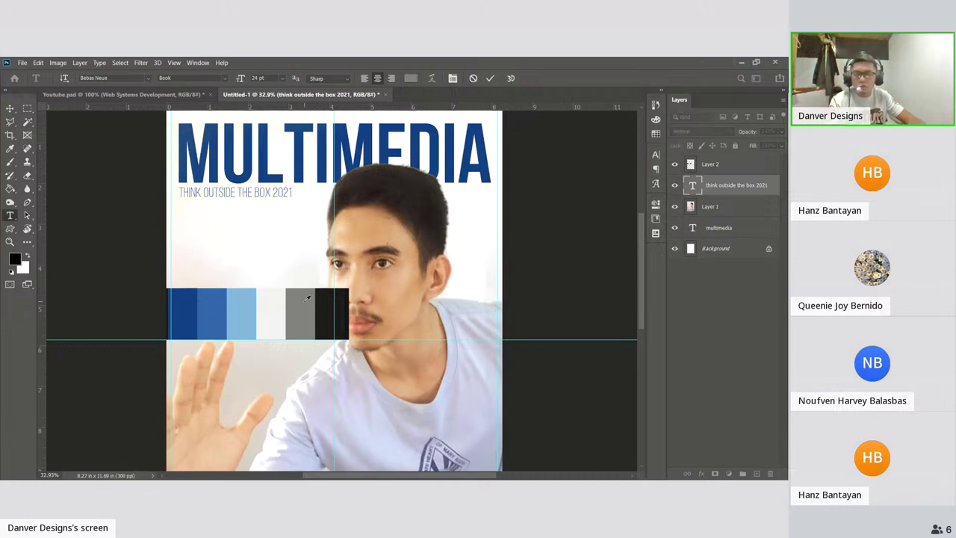
{"action": "key", "text": "Return"}
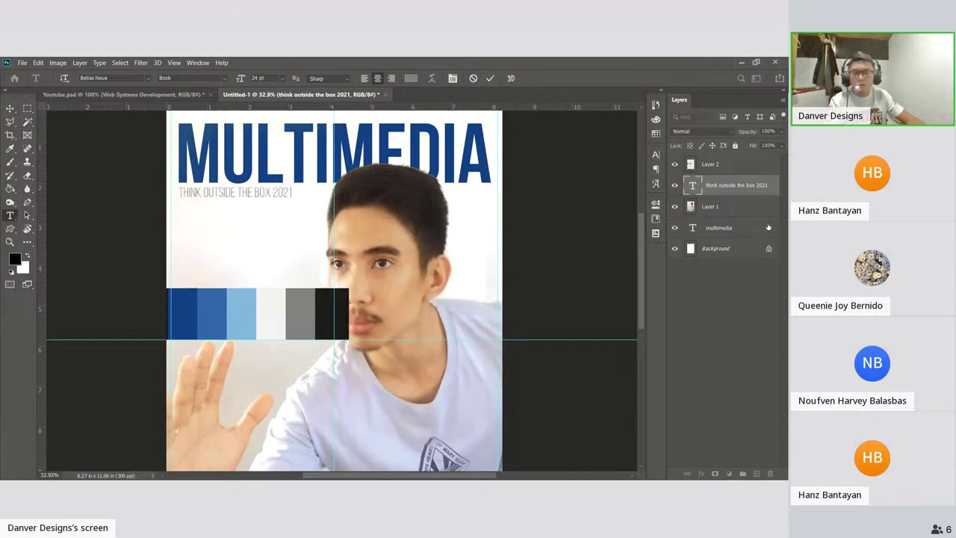
{"action": "left_click", "coordinate": [752, 216]}
- Check the title, photo and swatch layers, ending on the THINK OUTSIDE THE BOX 2021 layer
{"action": "left_click", "coordinate": [745, 229]}
{"action": "left_click", "coordinate": [744, 229]}
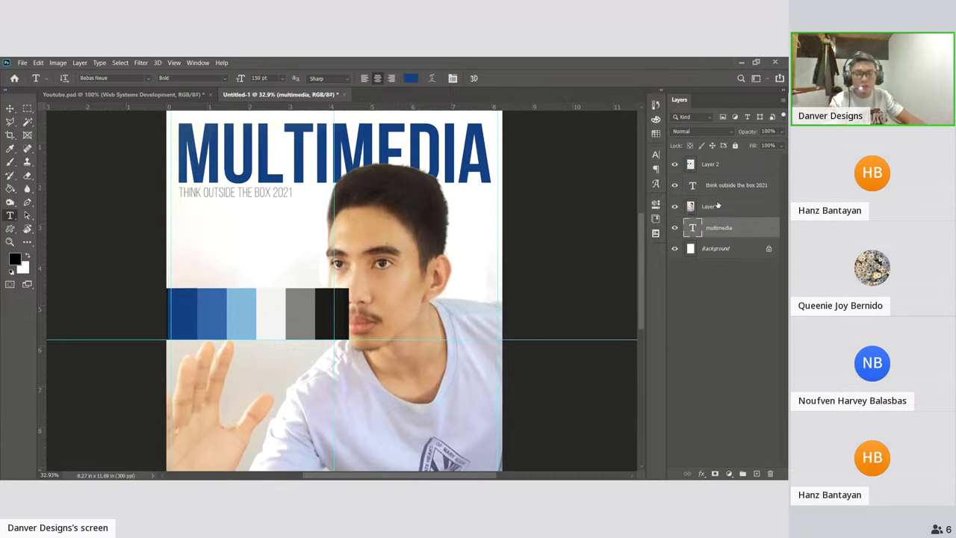
{"action": "left_click", "coordinate": [724, 209]}
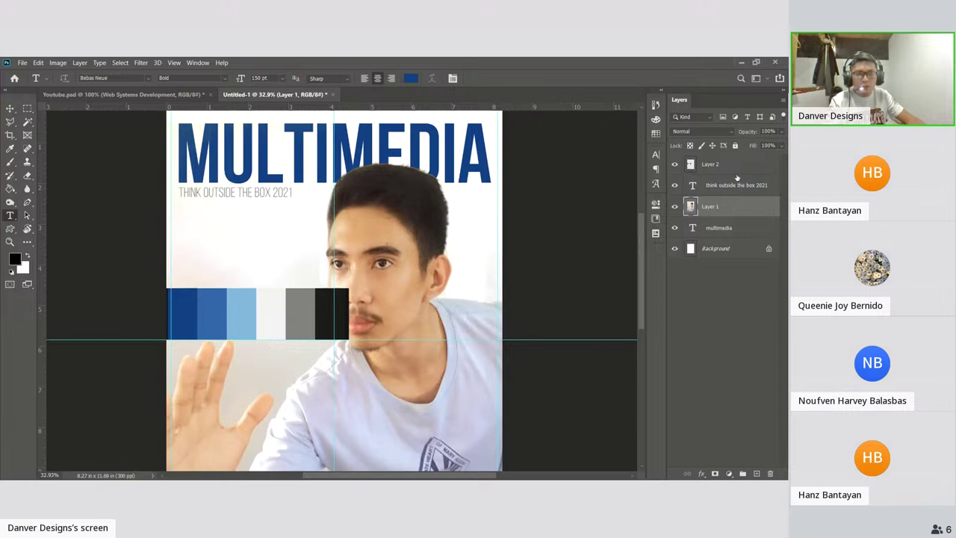
{"action": "left_click", "coordinate": [737, 168]}
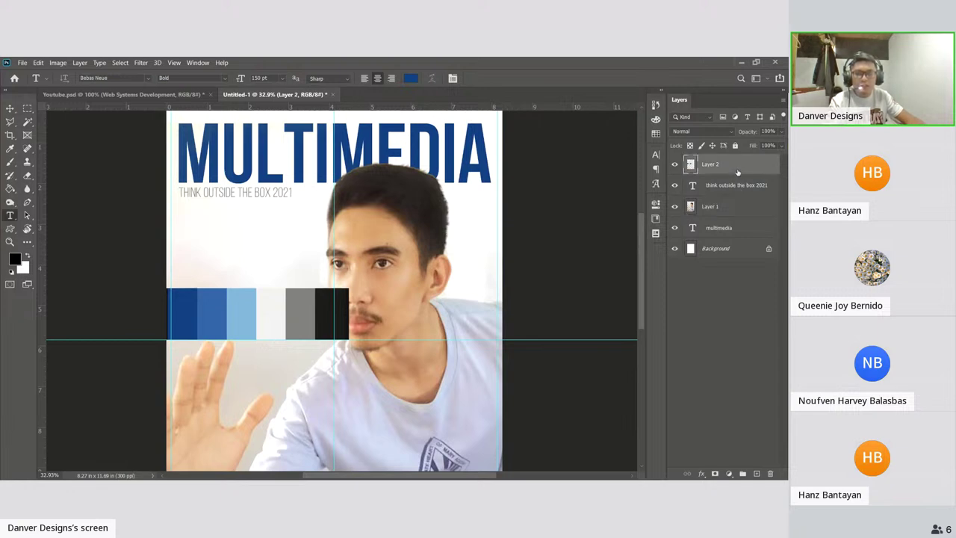
{"action": "scroll", "coordinate": [412, 240], "scroll_direction": "up", "scroll_amount": 1}
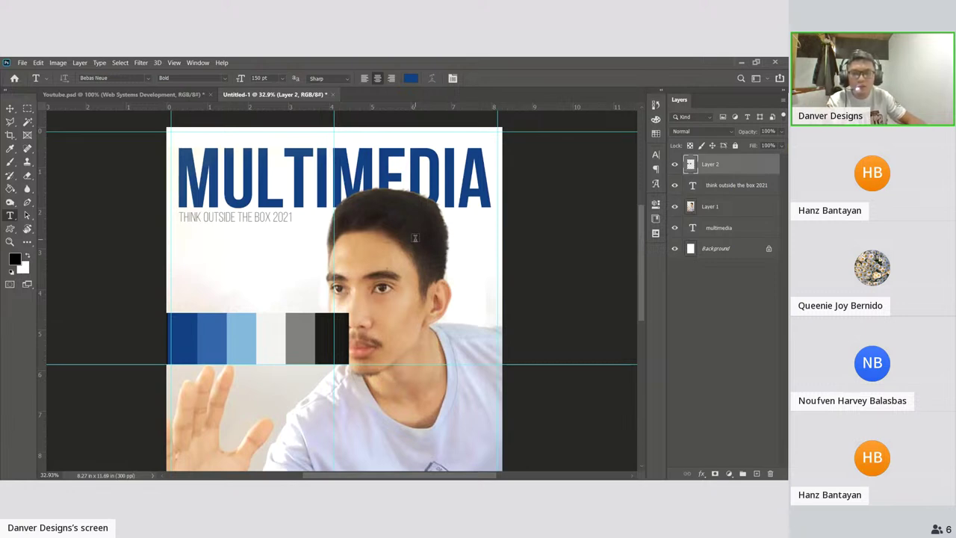
{"action": "left_click", "coordinate": [728, 193]}
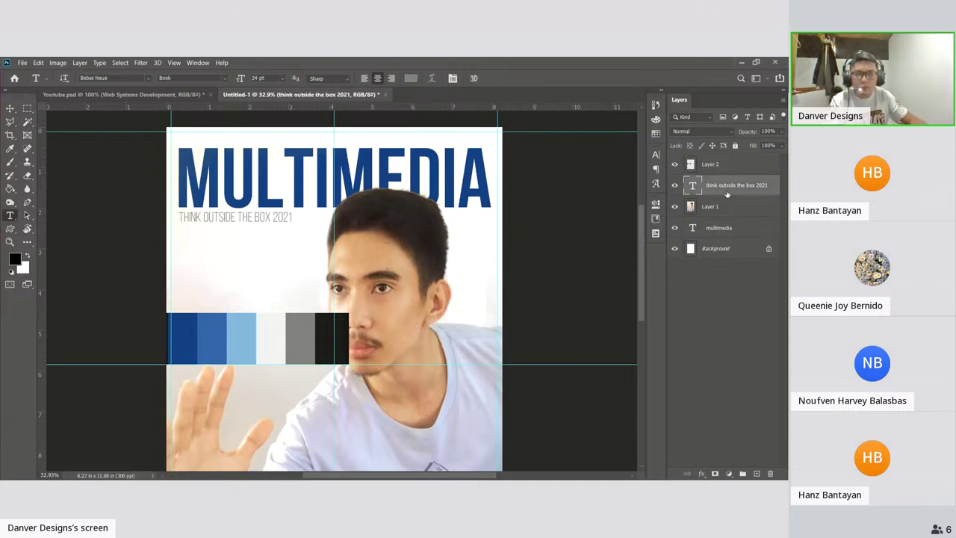
- Duplicate the subtitle layer and move the copy to the right side
{"action": "key", "text": "ctrl+j"}
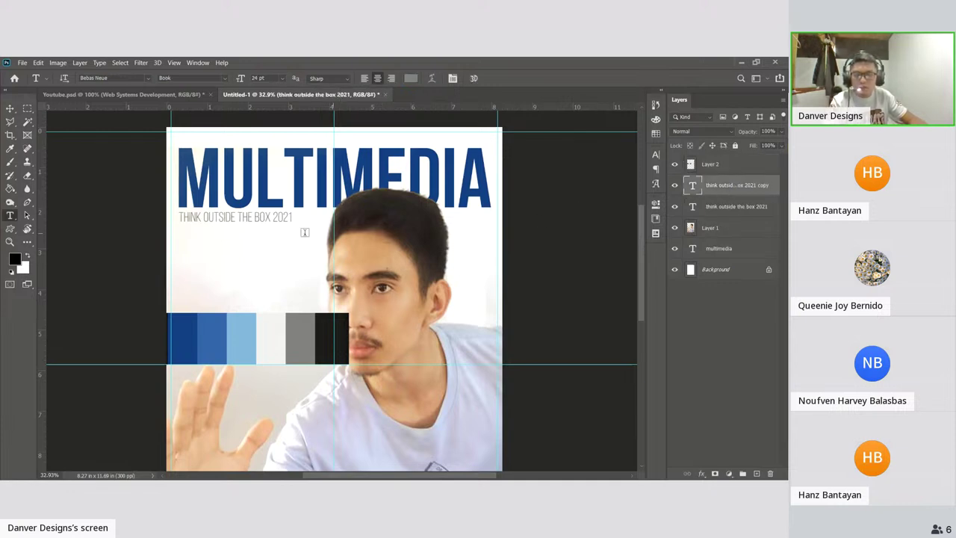
{"action": "key", "text": "v"}
{"action": "left_click_drag", "start_coordinate": [272, 229], "coordinate": [497, 231]}
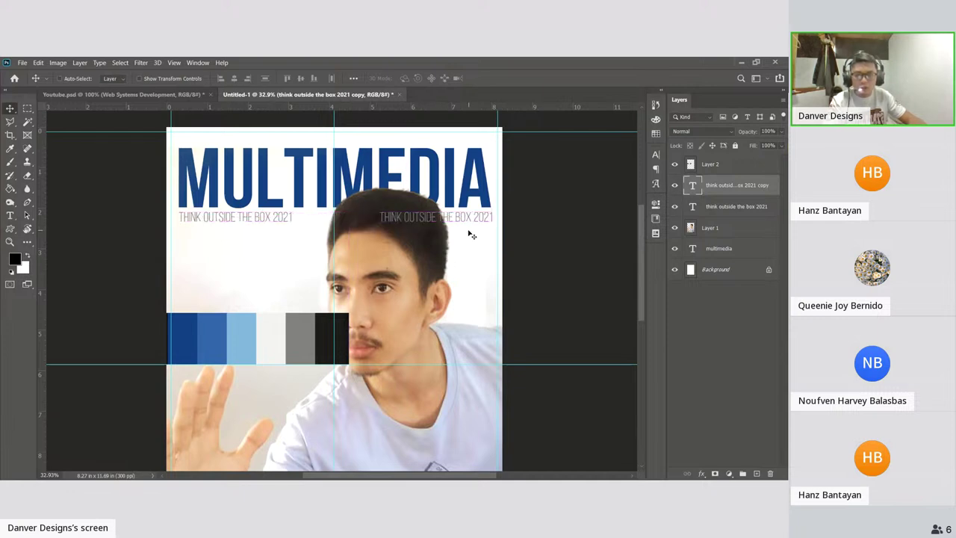
- Retype the copied line as OCTOBER 2021
{"action": "double_click", "coordinate": [476, 217]}
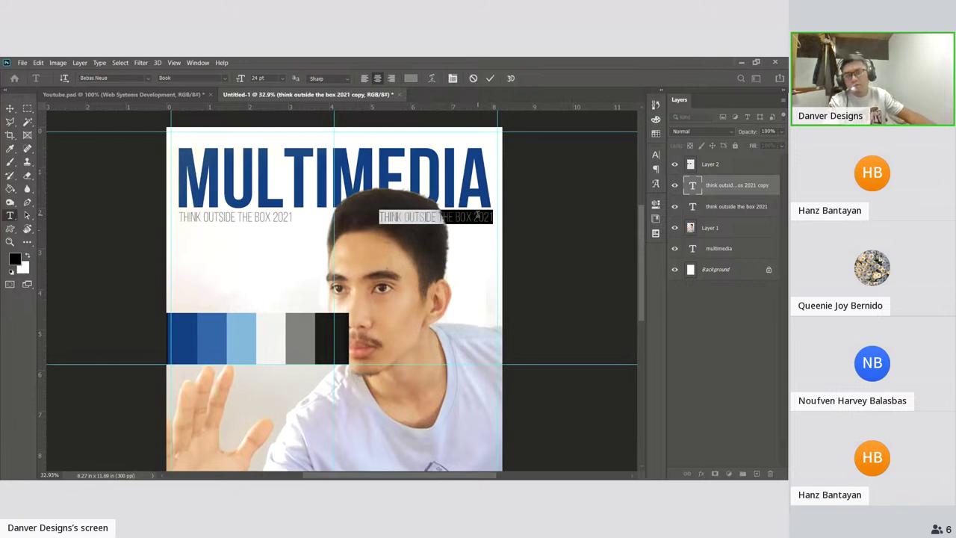
{"action": "type", "text": "MA"}
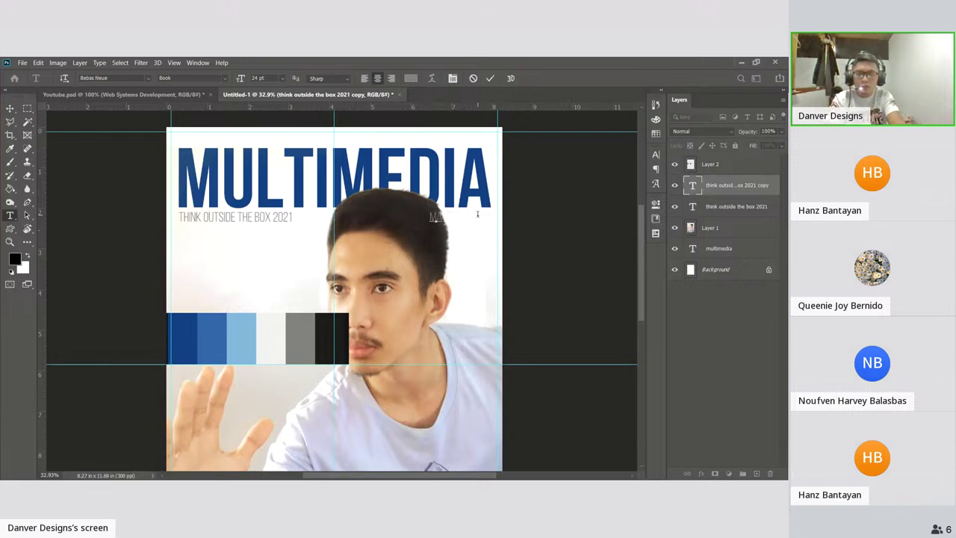
{"action": "key", "text": "BackSpace"}
{"action": "key", "text": "BackSpace"}
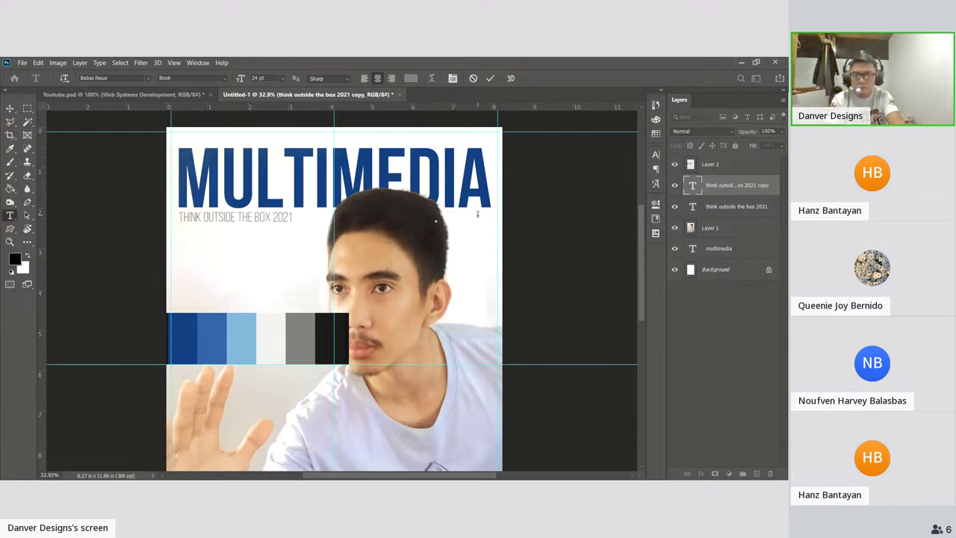
{"action": "type", "text": "OCTOBER"}
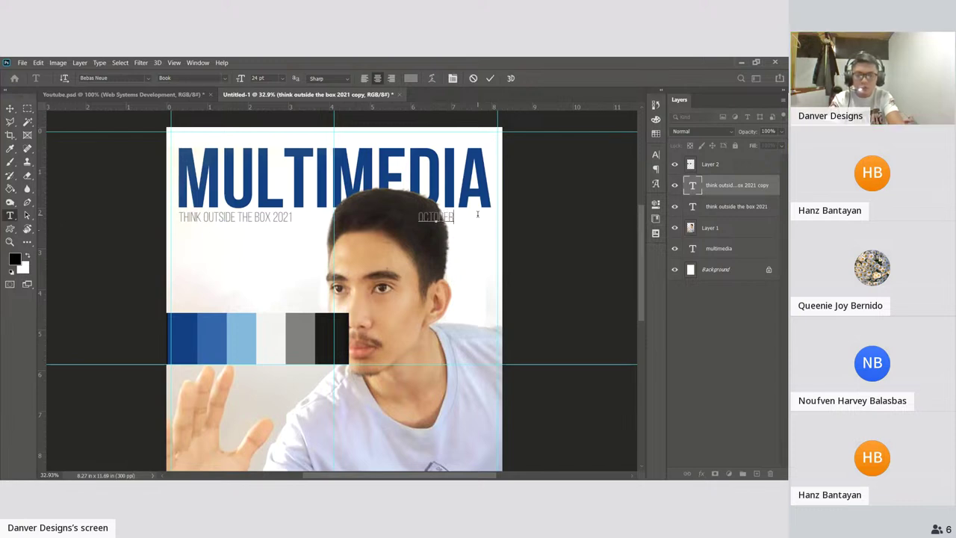
{"action": "type", "text": " 2021"}
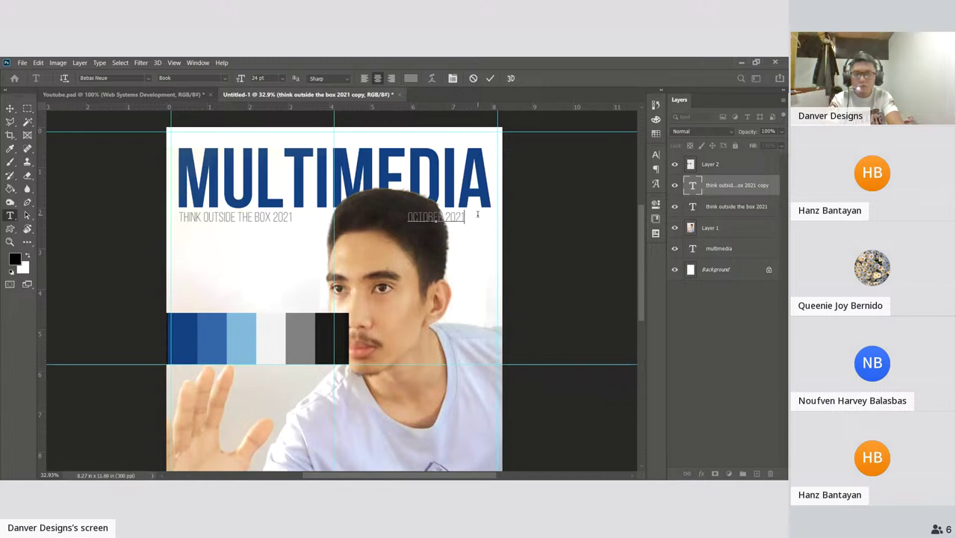
{"action": "left_click", "coordinate": [731, 208]}
- Reselect the THINK OUTSIDE THE BOX 2021 layer with the Move tool active
{"action": "left_click", "coordinate": [734, 187]}
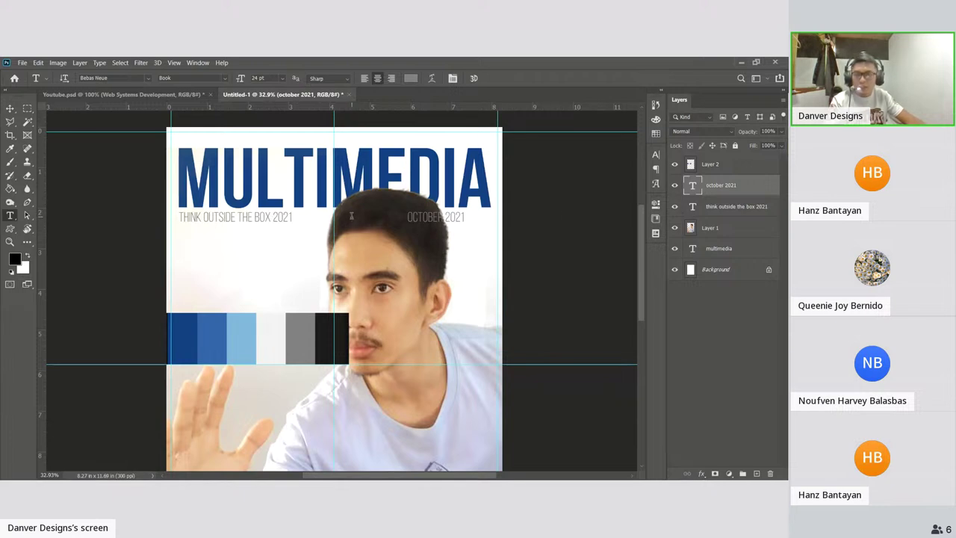
{"action": "left_click", "coordinate": [722, 212]}
{"action": "key", "text": "v"}
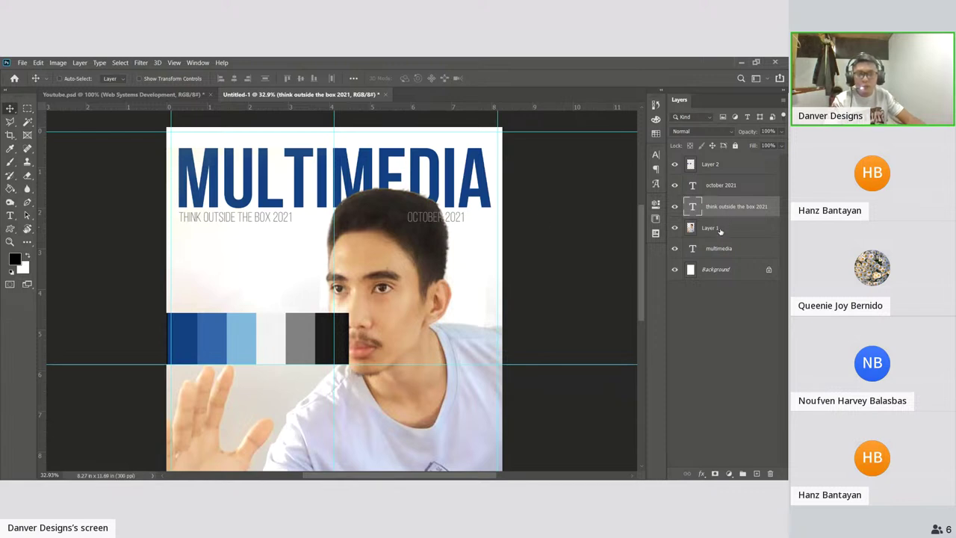
- Move OCTOBER 2021 to the top-right corner and shrink it to 16 pt
{"action": "left_click", "coordinate": [721, 186]}
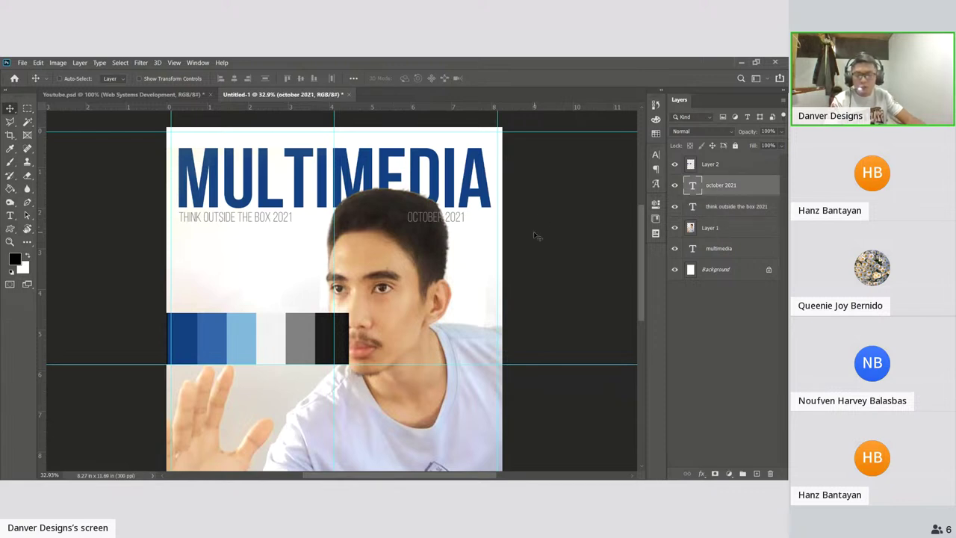
{"action": "left_click_drag", "start_coordinate": [459, 232], "coordinate": [460, 155]}
{"action": "key", "text": "Down"}
{"action": "key", "text": "Down"}
{"action": "key", "text": "Return"}
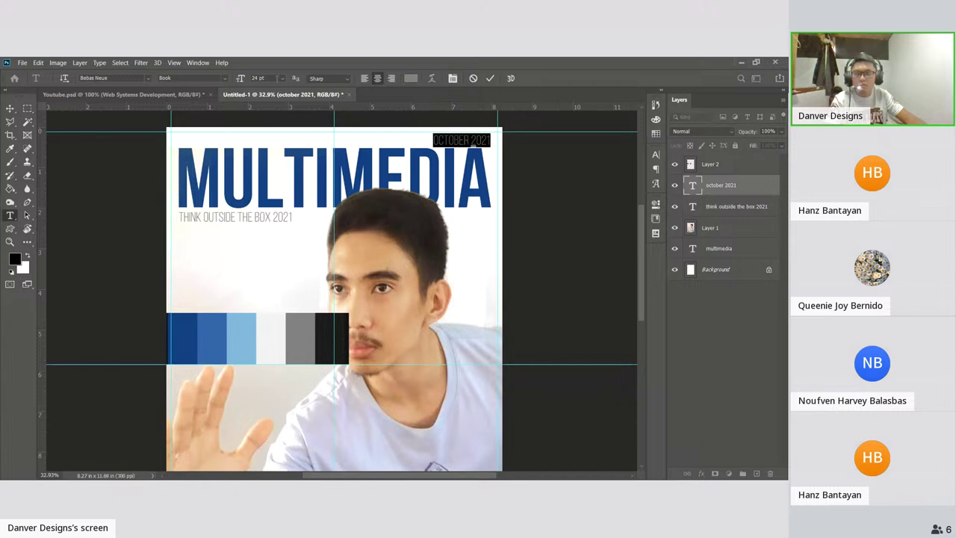
{"action": "key", "text": "ctrl+shift+comma"}
{"action": "key", "text": "ctrl+shift+comma"}
{"action": "key", "text": "ctrl+shift+comma"}
{"action": "key", "text": "ctrl+shift+comma"}
{"action": "left_click", "coordinate": [724, 187]}
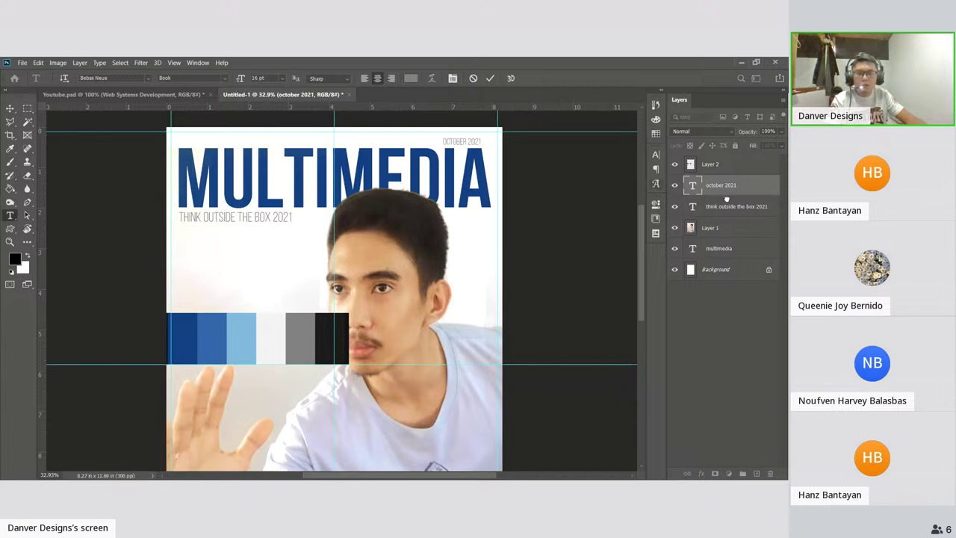
{"action": "key", "text": "ctrl+Return"}
- Add 'VOLUME II - ' in front of OCTOBER 2021
{"action": "left_click", "coordinate": [444, 141]}
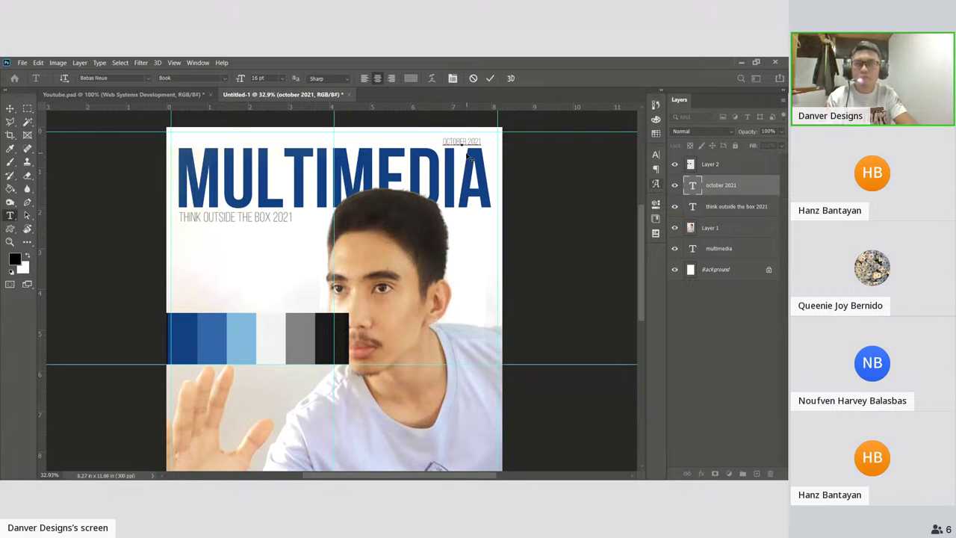
{"action": "type", "text": "volume  "}
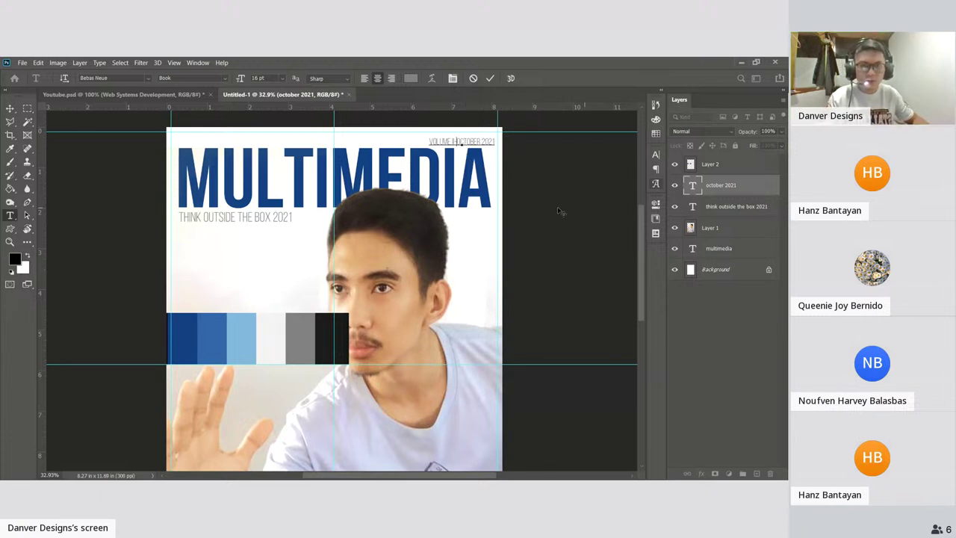
{"action": "type", "text": " I"}
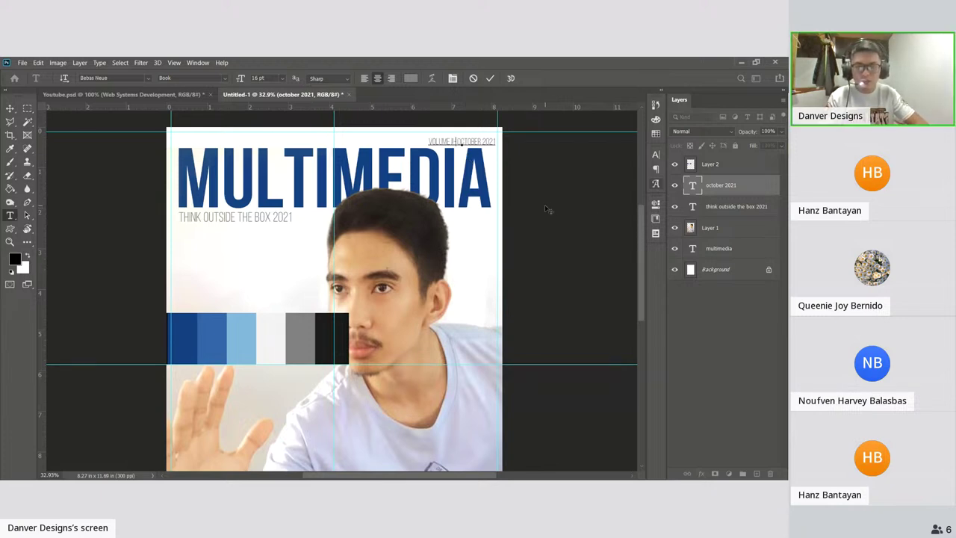
{"action": "type", "text": " -"}
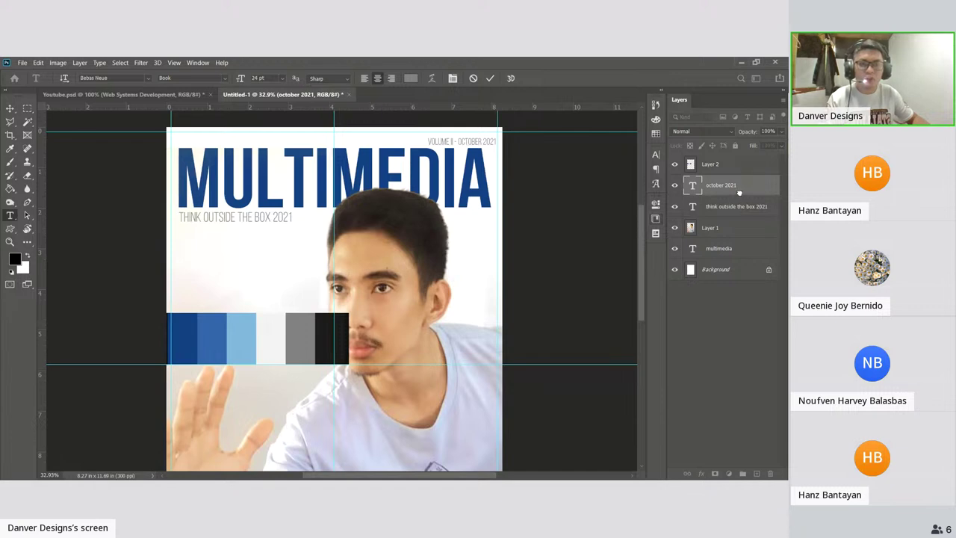
{"action": "left_click", "coordinate": [740, 198]}
- Nudge the VOLUME II - OCTOBER 2021 line slightly right and up
{"action": "key", "text": "v"}
{"action": "key", "text": "alt+bracketright"}
{"action": "key", "text": "shift+Left"}
{"action": "key", "text": "shift+Left"}
{"action": "key", "text": "shift+Left"}
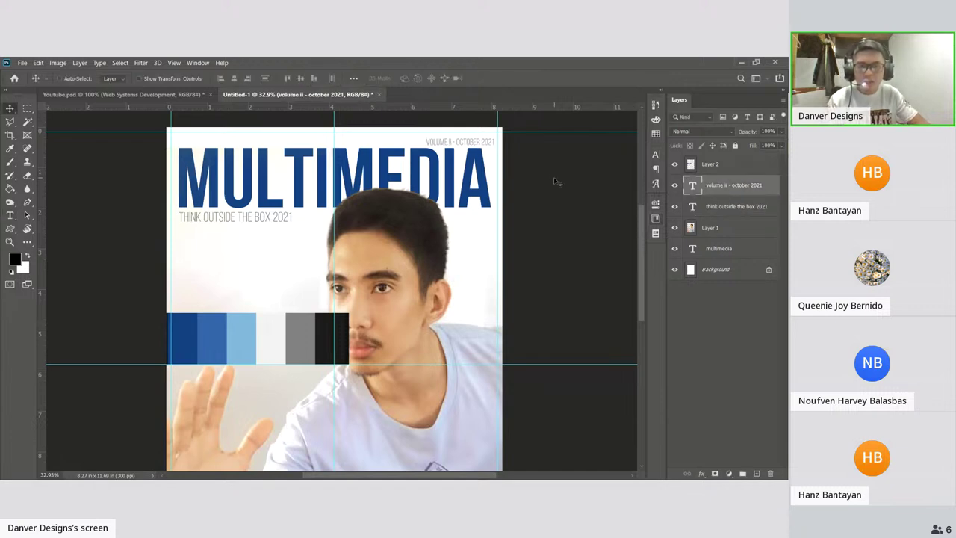
{"action": "key", "text": "shift+Right"}
{"action": "key", "text": "Up"}
{"action": "key", "text": "Up"}
{"action": "key", "text": "Up"}
{"action": "key", "text": "Up"}
{"action": "key", "text": "Up"}
{"action": "key", "text": "Up"}
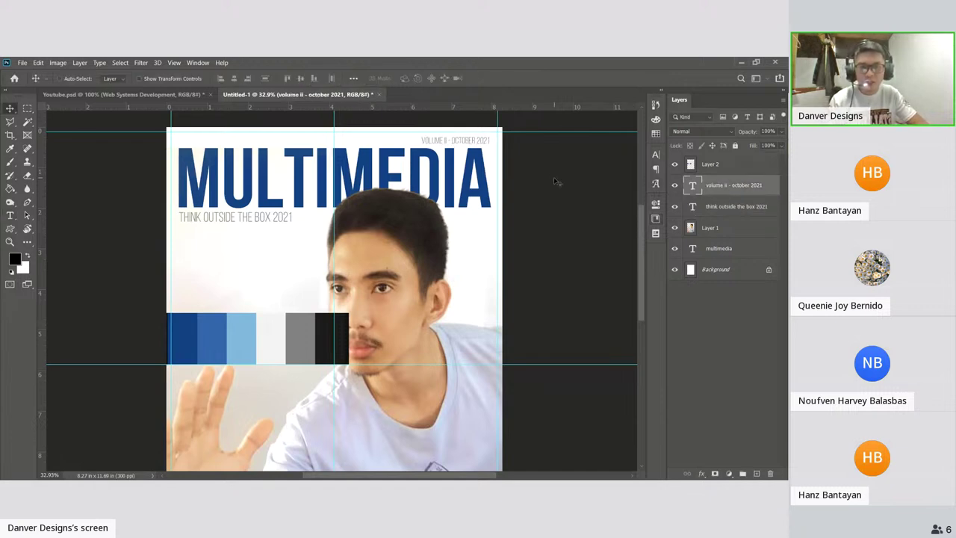
{"action": "key", "text": "Up"}
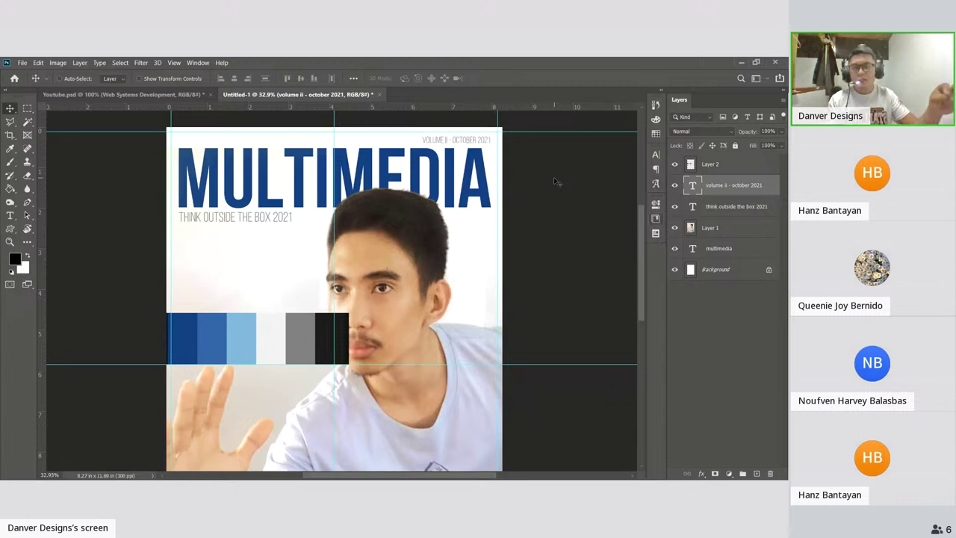
{"action": "scroll", "coordinate": [445, 285], "scroll_direction": "down", "scroll_amount": 1}
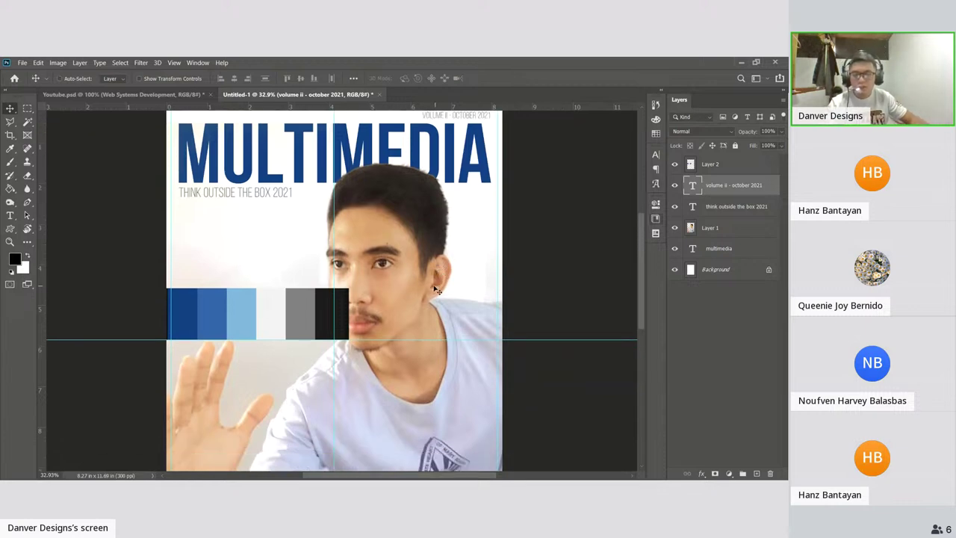
{"action": "scroll", "coordinate": [413, 289], "scroll_direction": "down", "scroll_amount": 2}
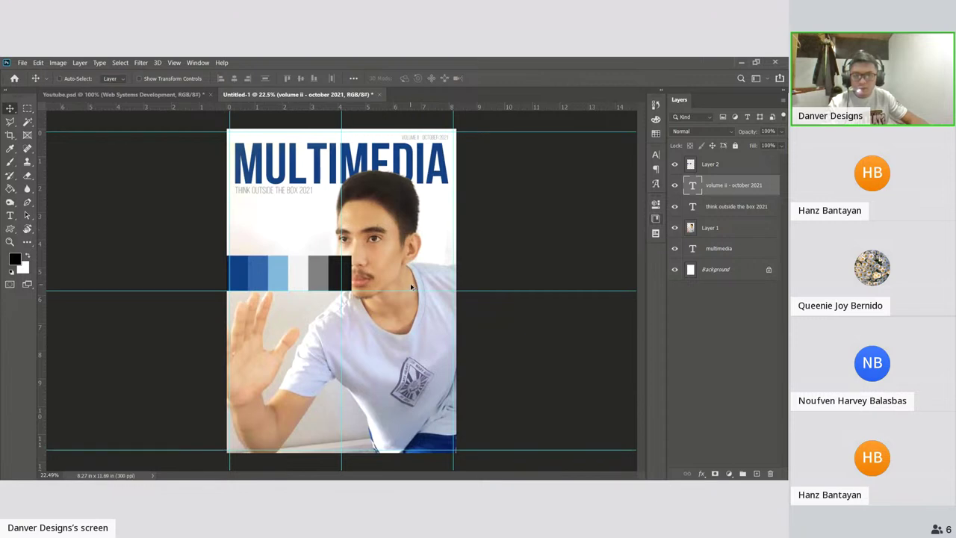
{"action": "key", "text": "alt+bracketleft"}
{"action": "key", "text": "alt+bracketright"}
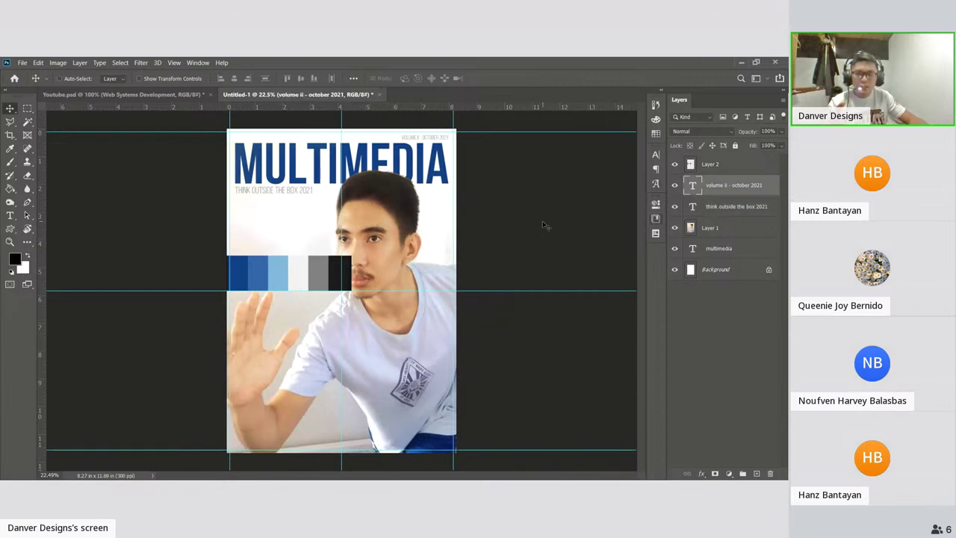
- Try moving the volume line off the page to the right, then undo it
{"action": "left_click", "coordinate": [706, 212]}
{"action": "left_click", "coordinate": [727, 193]}
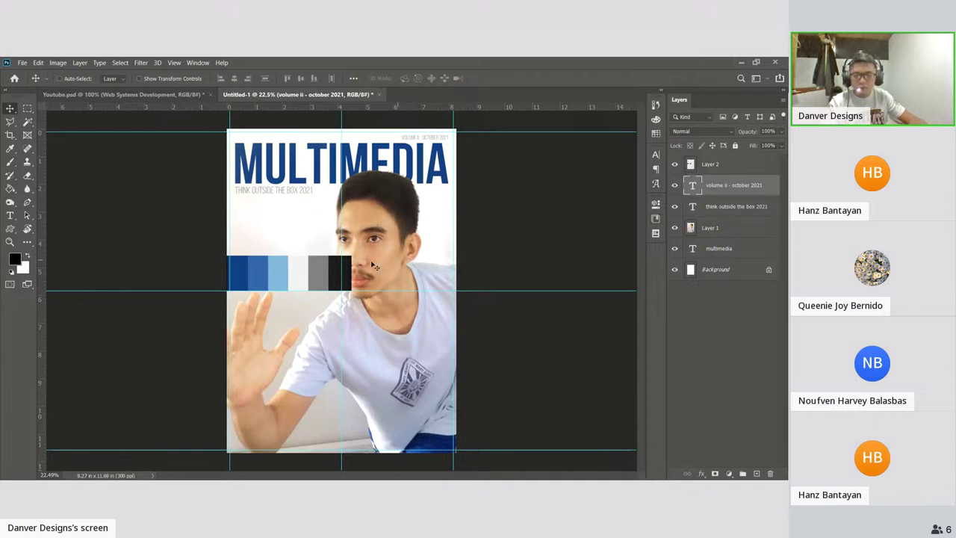
{"action": "left_click_drag", "start_coordinate": [305, 278], "coordinate": [501, 281]}
{"action": "key", "text": "ctrl+z"}
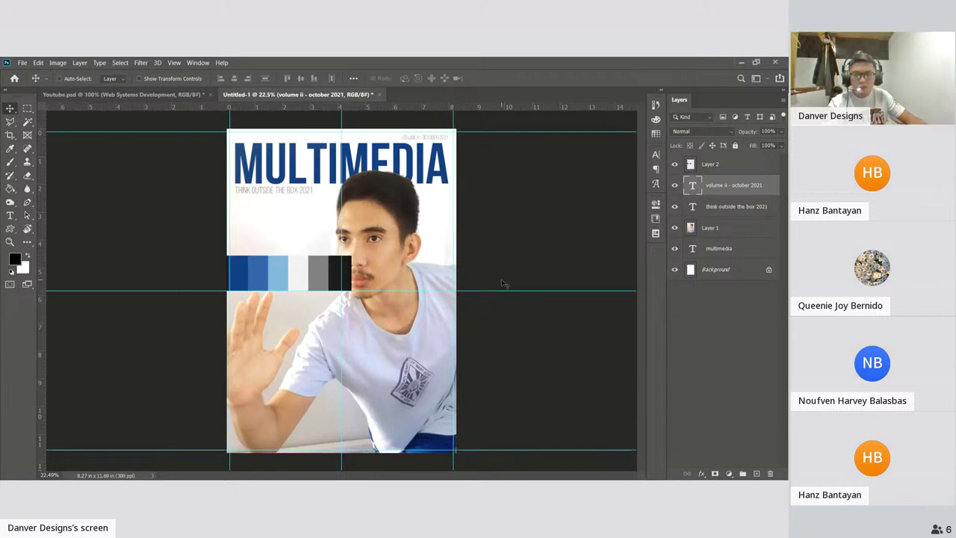
- Move the Layer 2 colour palette strip to the cover's lower right
{"action": "left_click", "coordinate": [717, 211]}
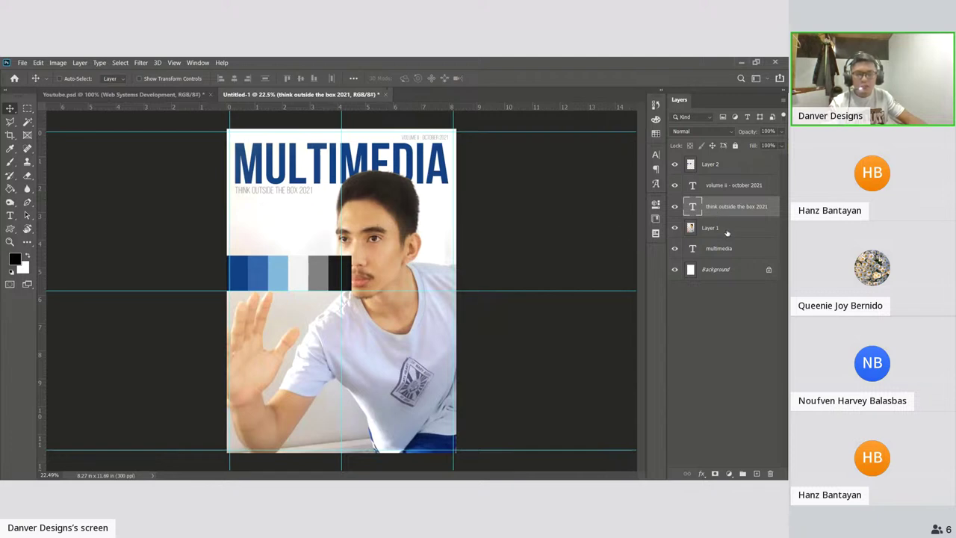
{"action": "left_click", "coordinate": [728, 170]}
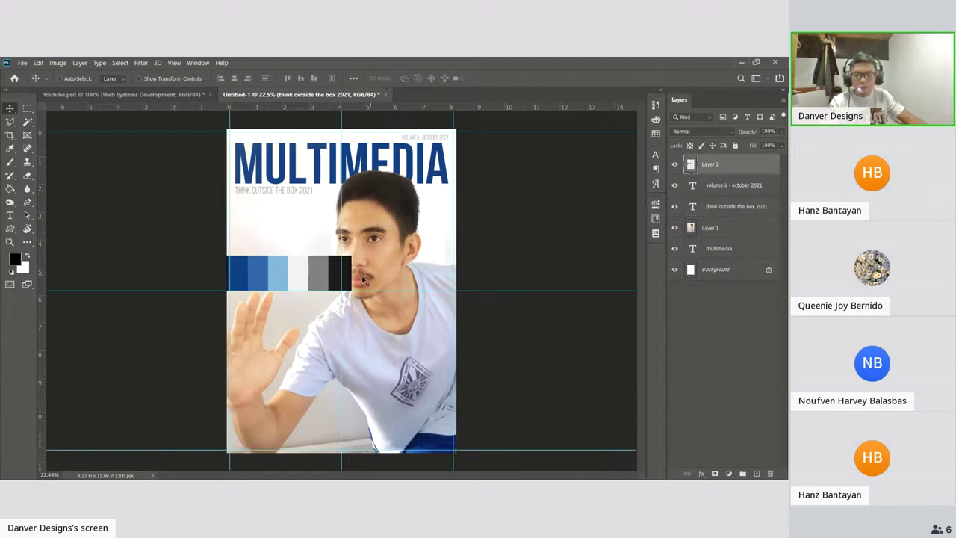
{"action": "left_click_drag", "start_coordinate": [313, 279], "coordinate": [414, 328]}
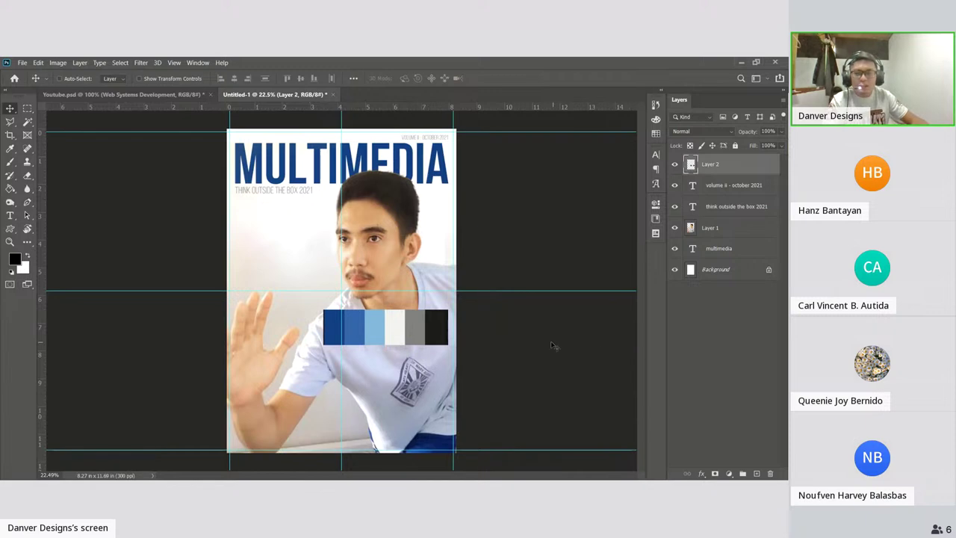
{"action": "left_click", "coordinate": [734, 210]}
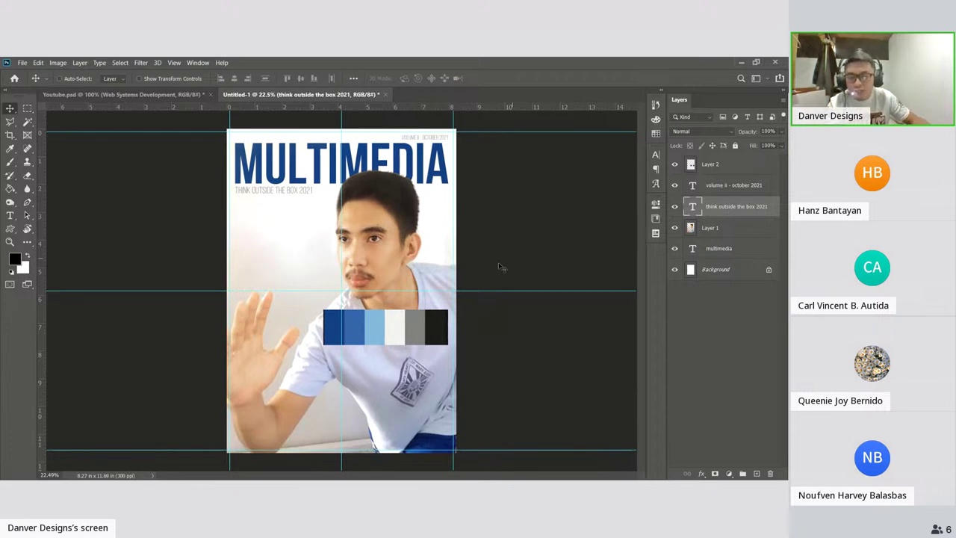
- Type a new text line, DESIGNING AT ITS FINEST, on the cover's left
{"action": "scroll", "coordinate": [460, 260], "scroll_direction": "up", "scroll_amount": 2}
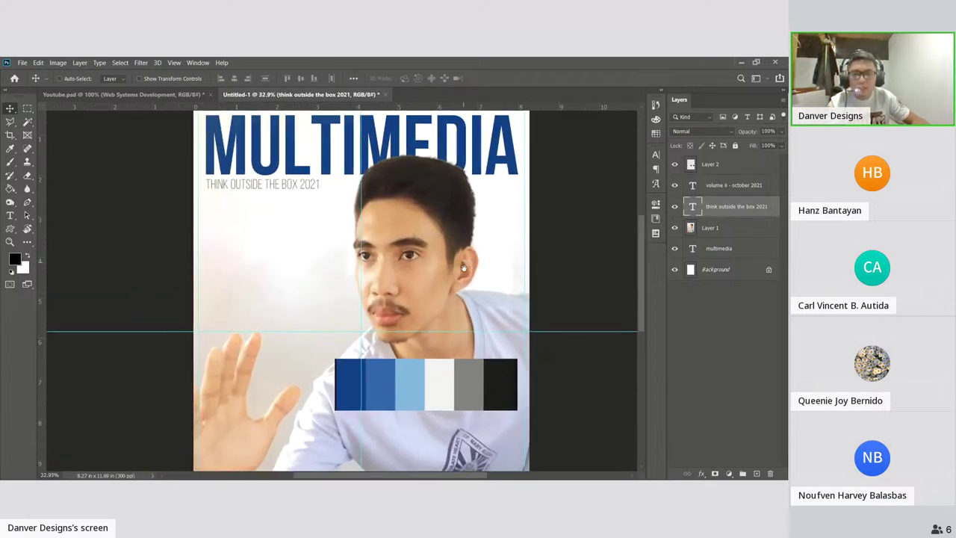
{"action": "left_click", "coordinate": [728, 186]}
{"action": "key", "text": "t"}
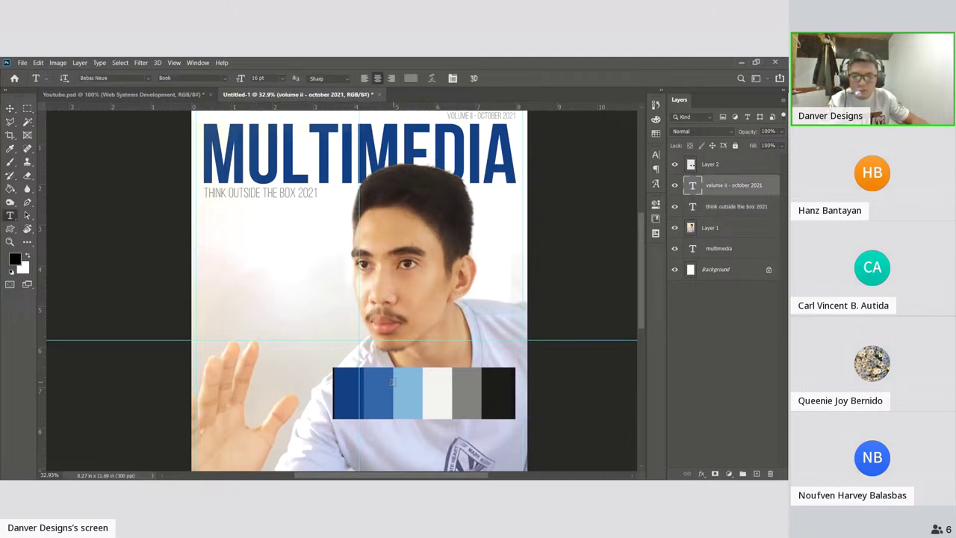
{"action": "left_click", "coordinate": [220, 251]}
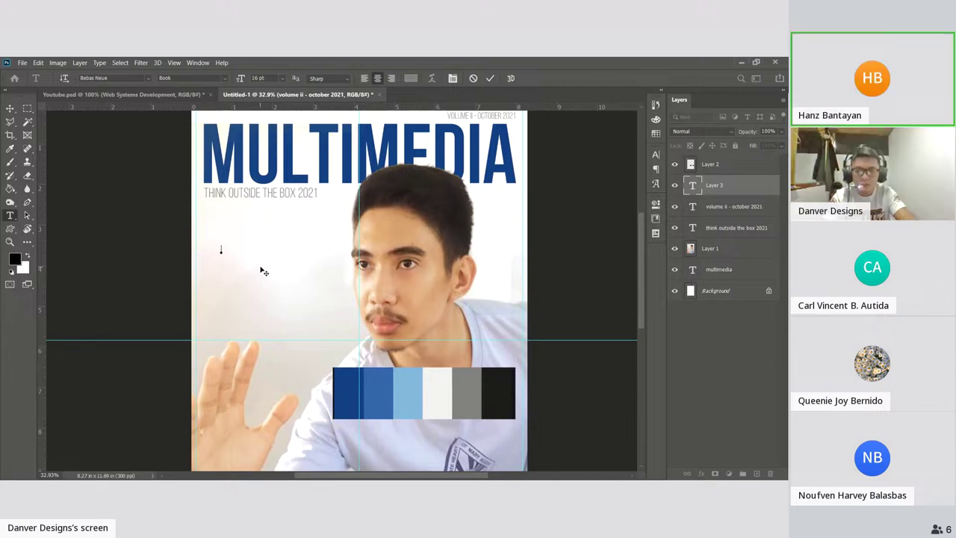
{"action": "type", "text": "DESIGN"}
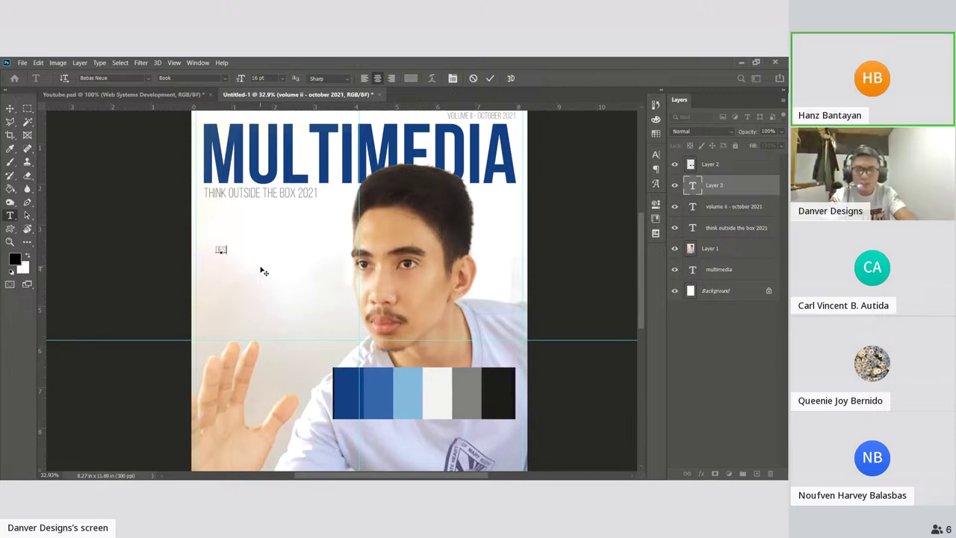
{"action": "key", "text": "BackSpace"}
{"action": "key", "text": "BackSpace"}
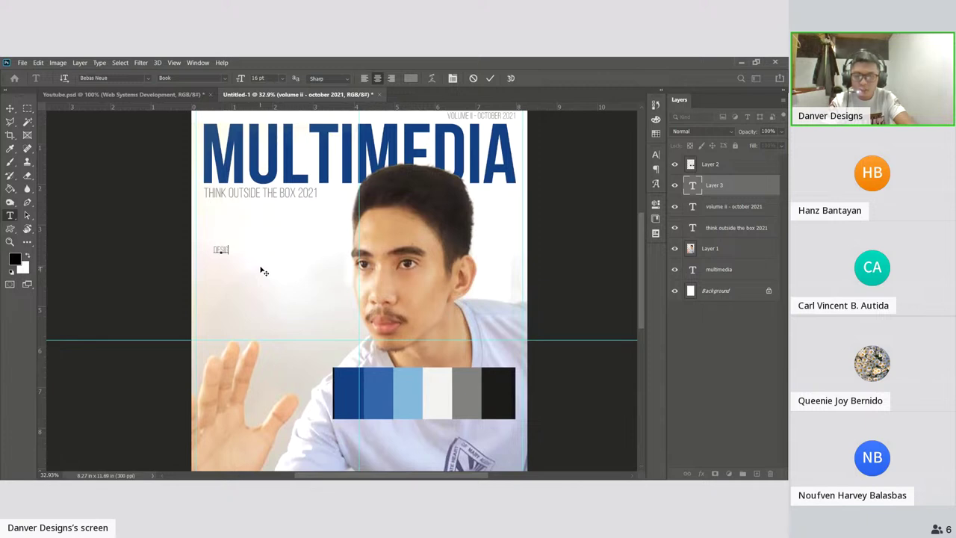
{"action": "type", "text": "GNING A"}
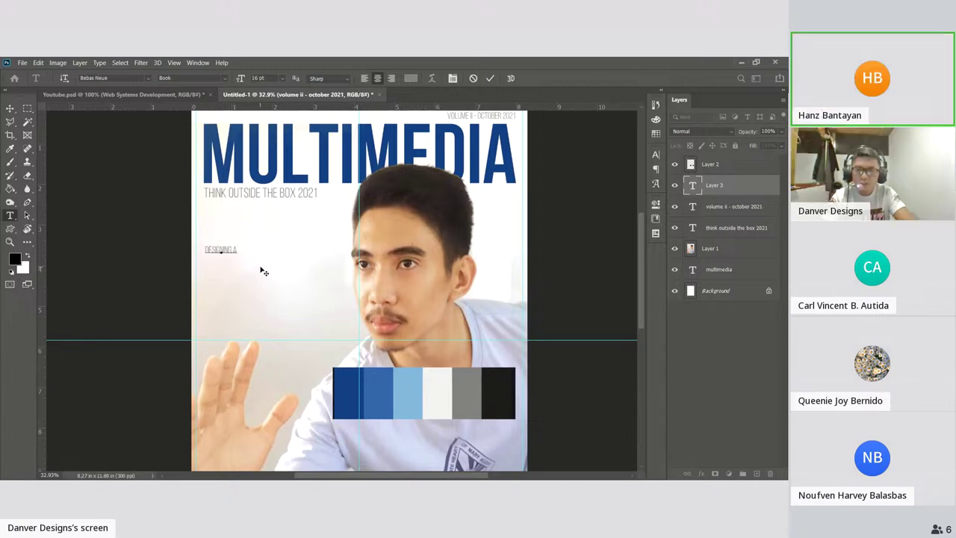
{"action": "type", "text": "S"}
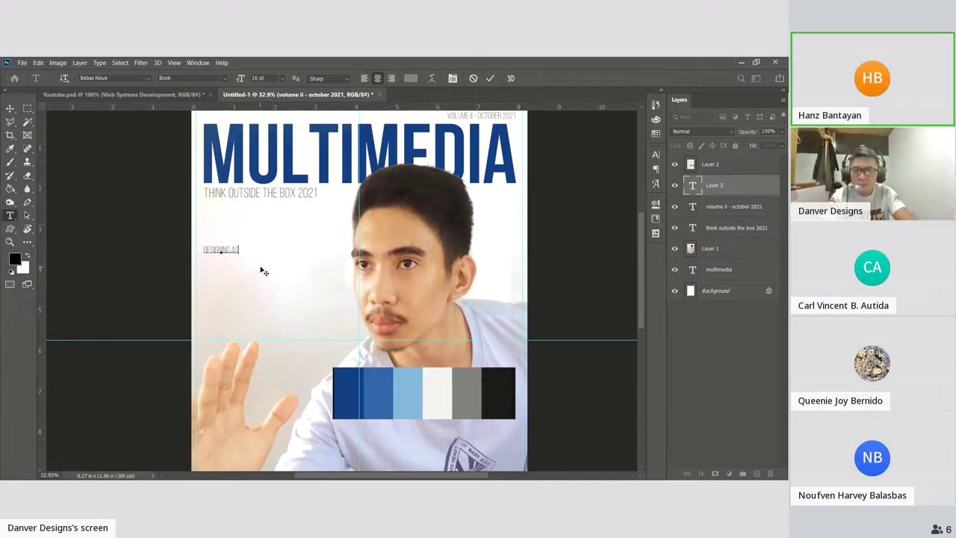
{"action": "key", "text": "BackSpace"}
{"action": "type", "text": "T"}
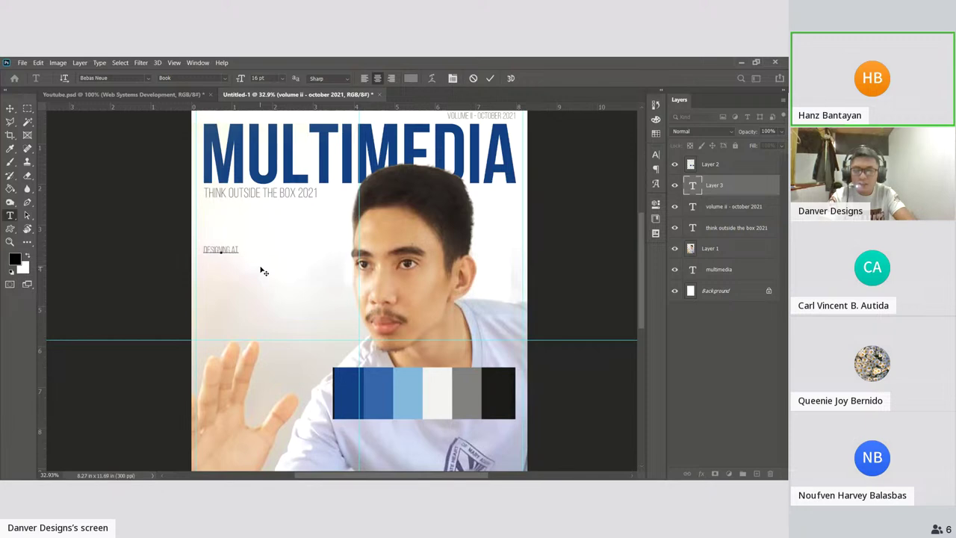
{"action": "type", "text": " ITS FINEST"}
- Make the headline Bold at 24 pt, then reselect its text for recolouring
{"action": "key", "text": "ctrl+a"}
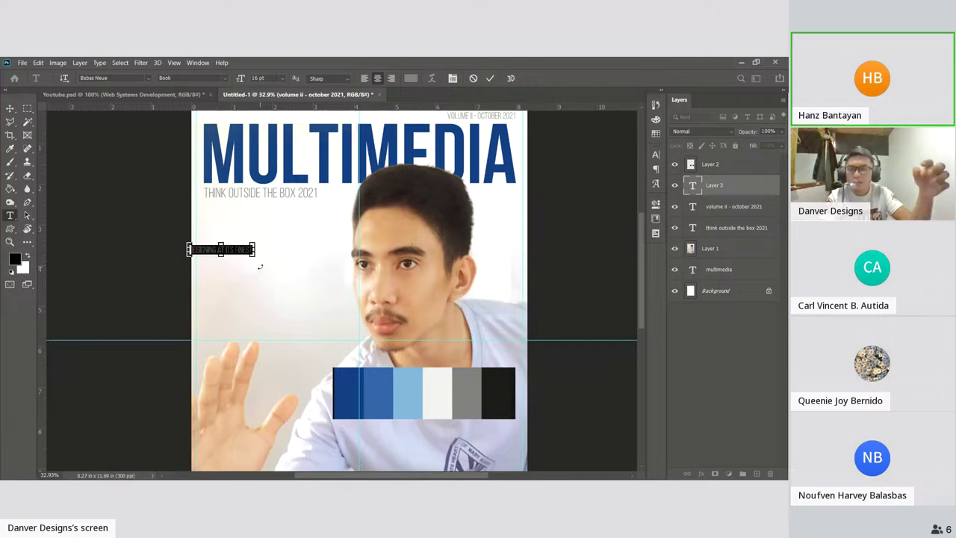
{"action": "left_click", "coordinate": [225, 79]}
{"action": "left_click", "coordinate": [187, 121]}
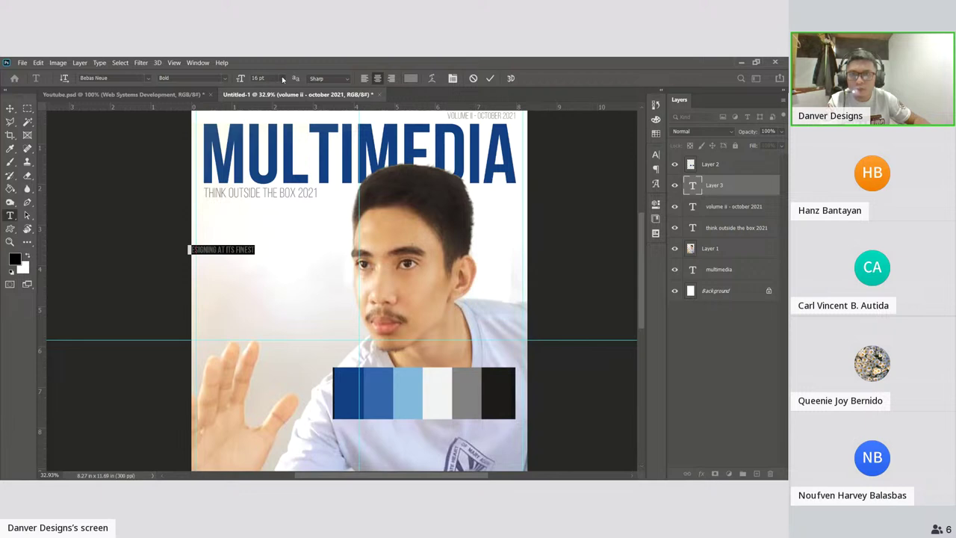
{"action": "key", "text": "ctrl+shift+period"}
{"action": "key", "text": "ctrl+shift+period"}
{"action": "key", "text": "ctrl+shift+period"}
{"action": "key", "text": "ctrl+shift+period"}
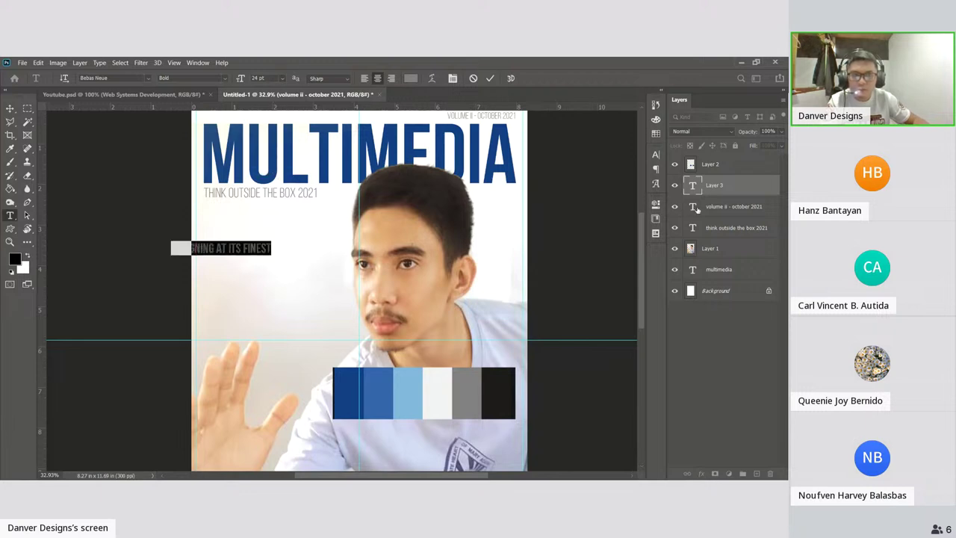
{"action": "key", "text": "Escape"}
{"action": "left_click", "coordinate": [264, 248]}
{"action": "key", "text": "ctrl+a"}
{"action": "left_click", "coordinate": [410, 79]}
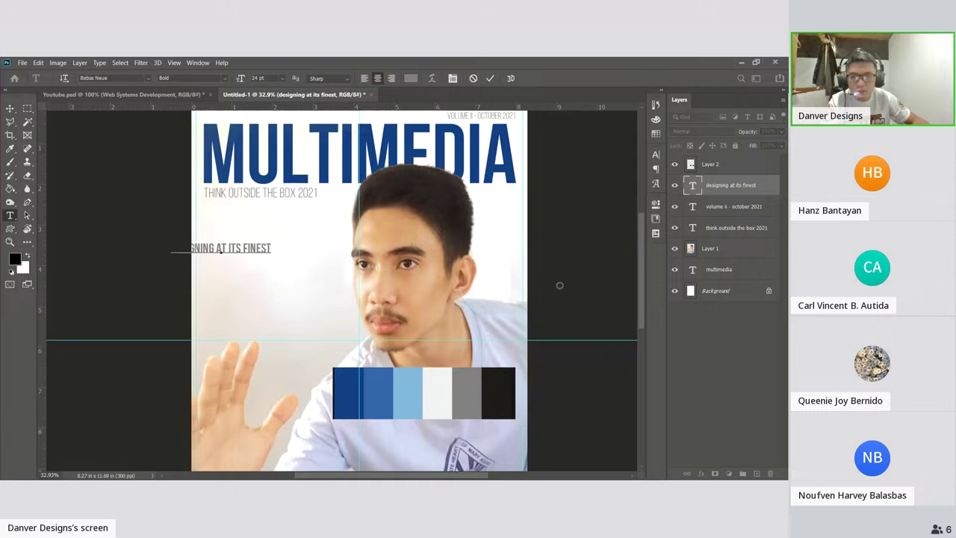
- Colour the headline near-black and move it fully onto the page
{"action": "scroll", "coordinate": [602, 340], "scroll_direction": "right", "scroll_amount": 1}
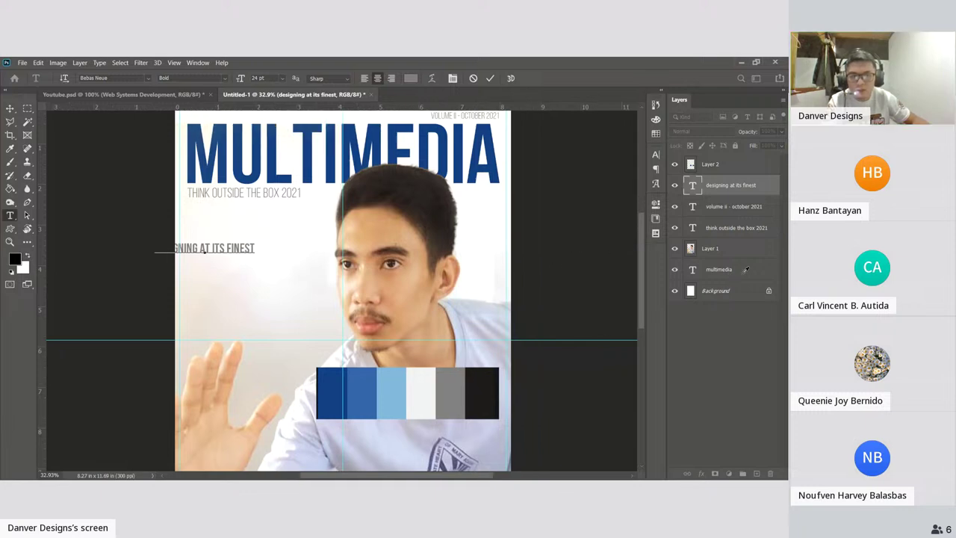
{"action": "left_click", "coordinate": [539, 340]}
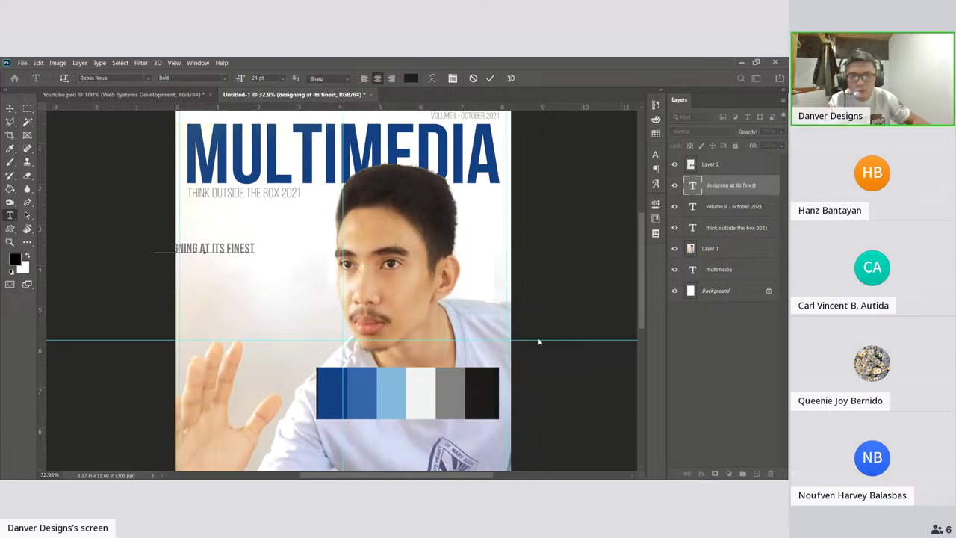
{"action": "left_click", "coordinate": [494, 382]}
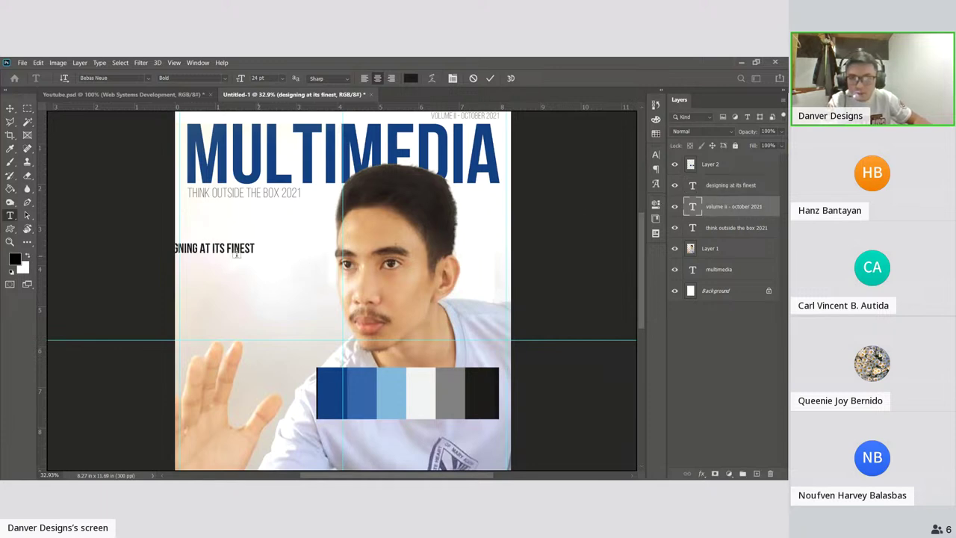
{"action": "key", "text": "v"}
{"action": "left_click_drag", "start_coordinate": [245, 258], "coordinate": [273, 242]}
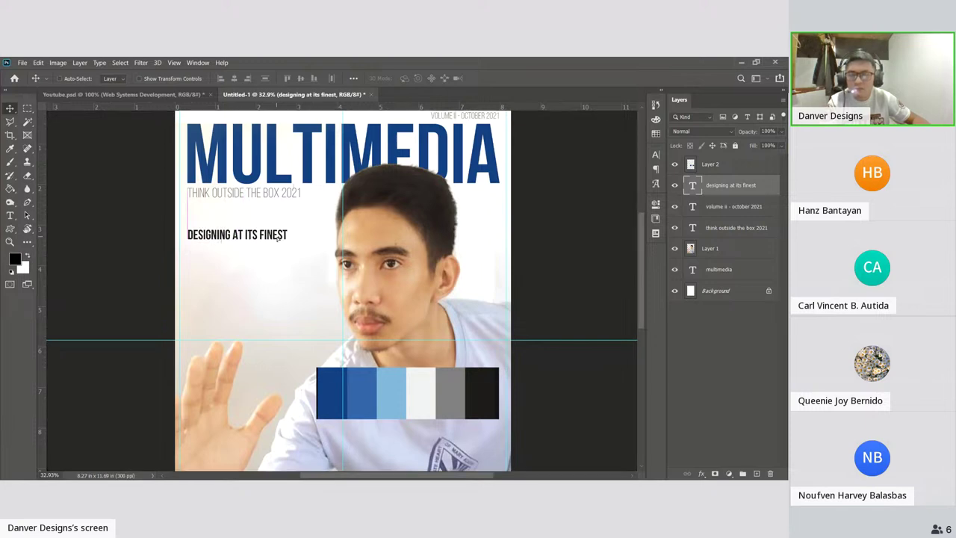
- Select the whole headline and its font name field to change the font
{"action": "scroll", "coordinate": [292, 272], "scroll_direction": "up", "scroll_amount": 2}
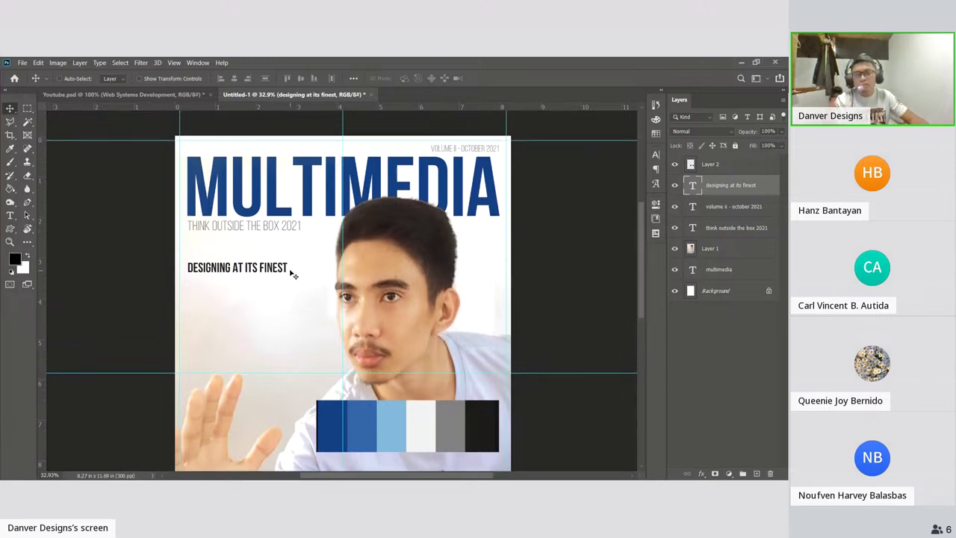
{"action": "left_click_drag", "start_coordinate": [277, 268], "coordinate": [298, 267]}
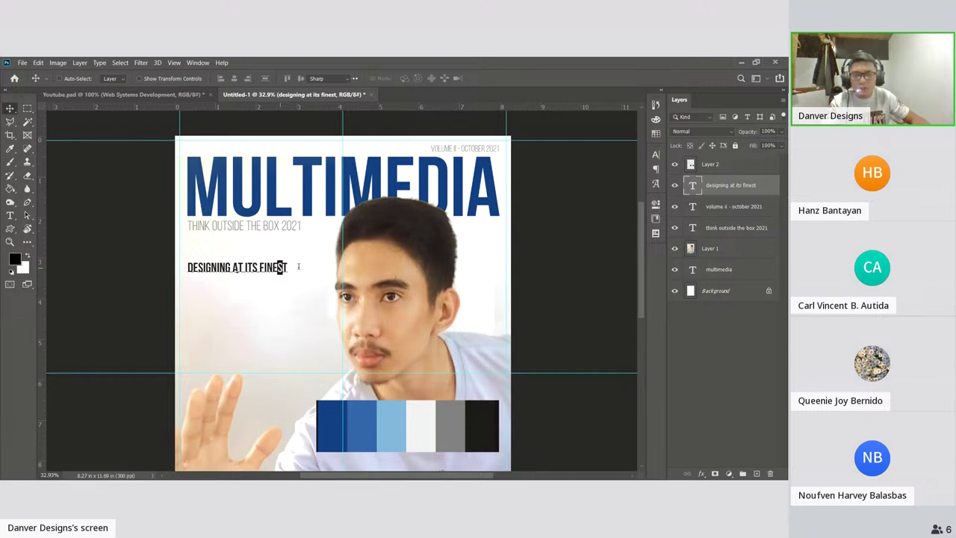
{"action": "key", "text": "ctrl+a"}
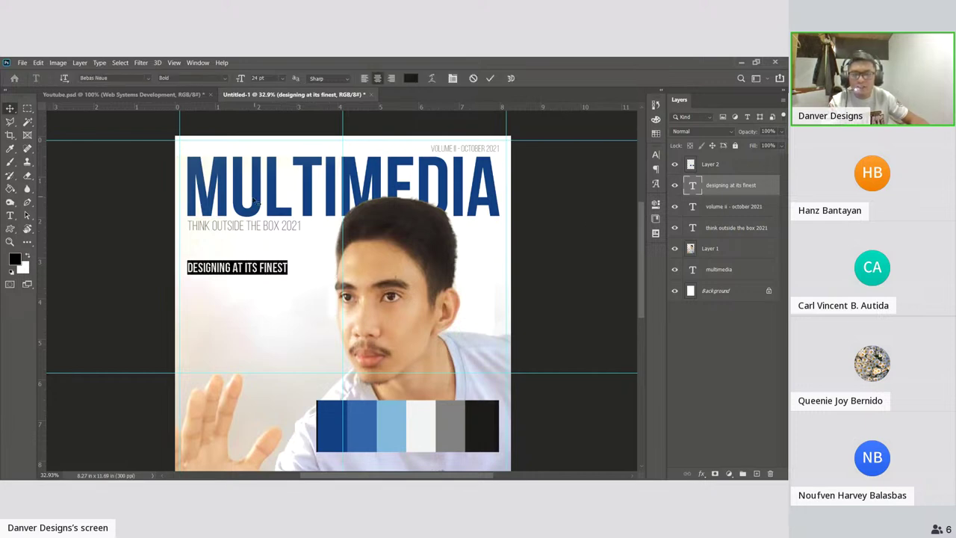
{"action": "left_click", "coordinate": [129, 78]}
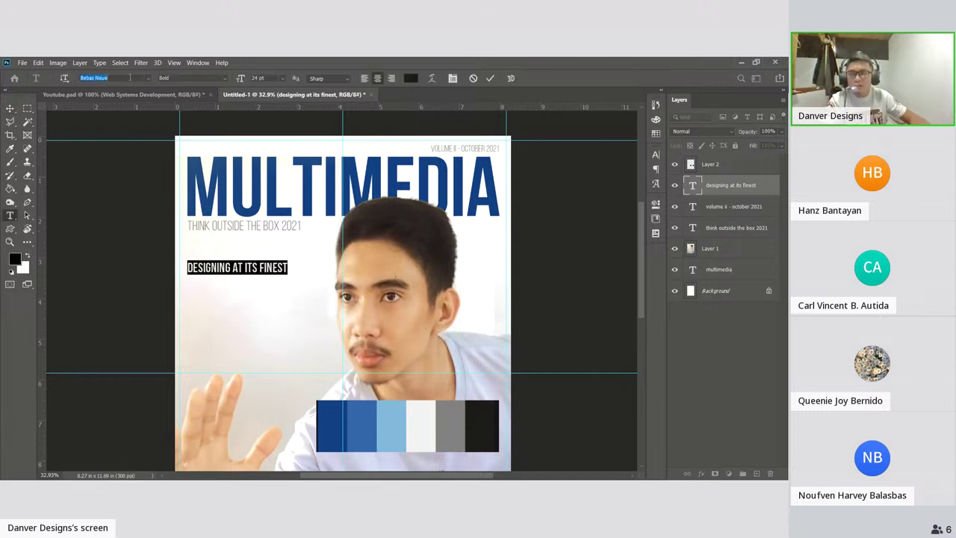
{"action": "left_click", "coordinate": [130, 78]}
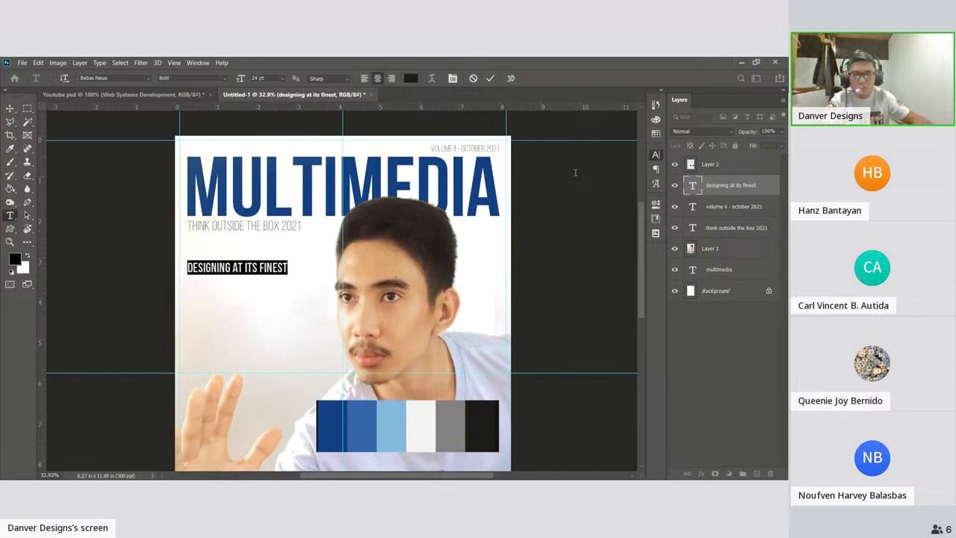
- Set the headline font to Montserrat Bold
{"action": "key", "text": "Down"}
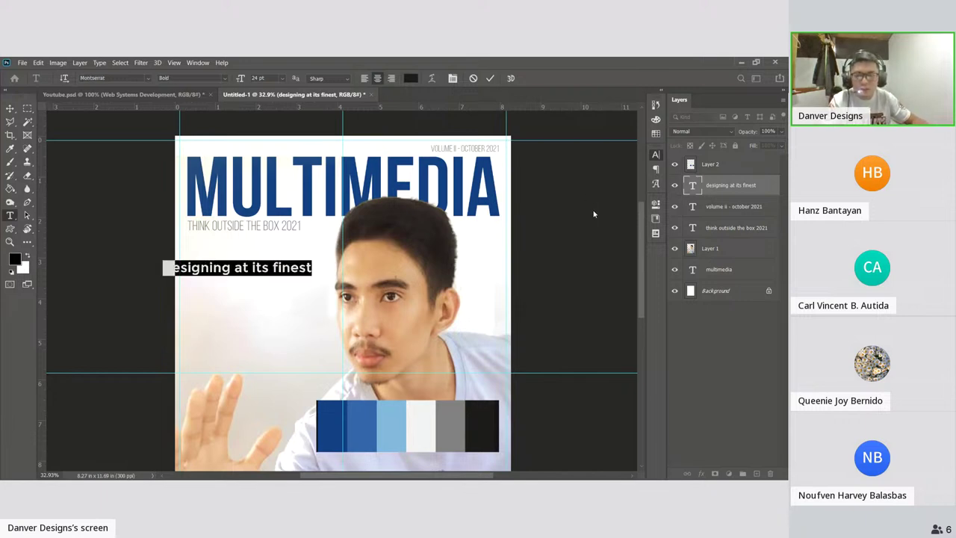
{"action": "key", "text": "Up"}
{"action": "key", "text": "Down"}
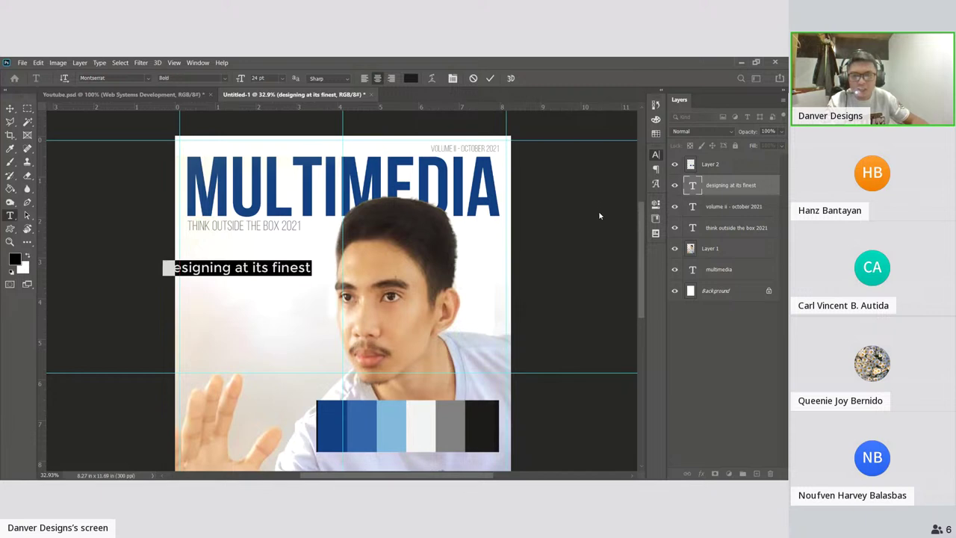
{"action": "key", "text": "Up"}
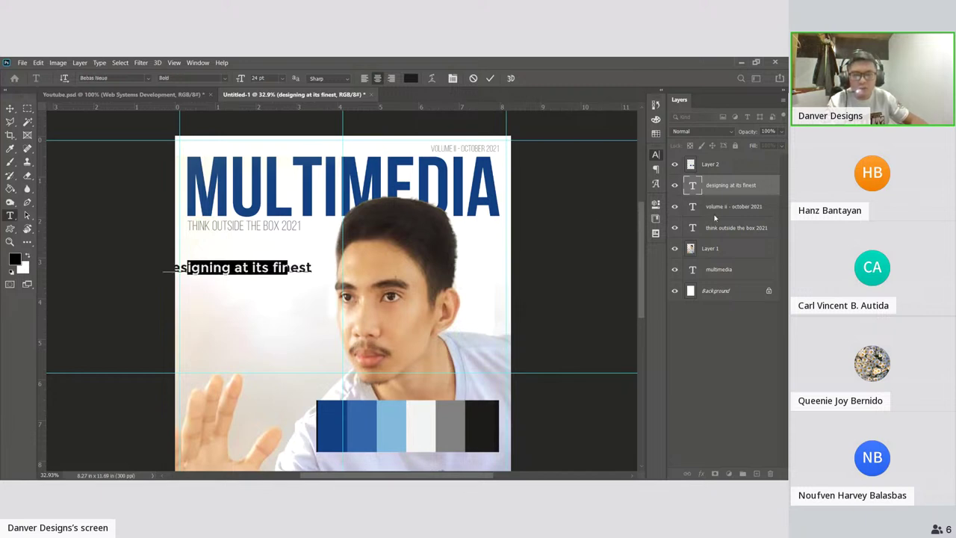
{"action": "key", "text": "Down"}
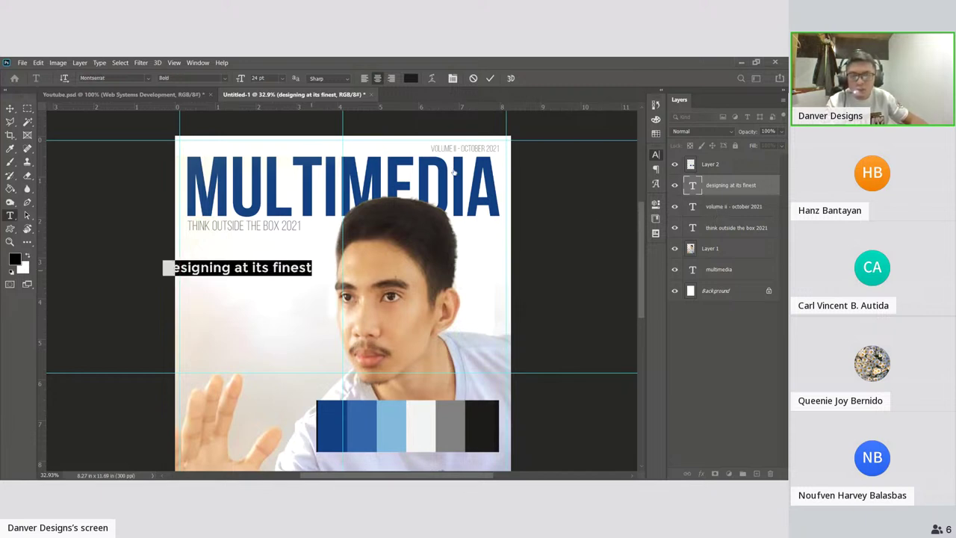
{"action": "key", "text": "ctrl+Return"}
{"action": "key", "text": "alt+bracketleft"}
{"action": "key", "text": "alt+bracketright"}
- Colour the headline medium blue from the palette strip after trying other swatches
{"action": "left_click", "coordinate": [296, 267]}
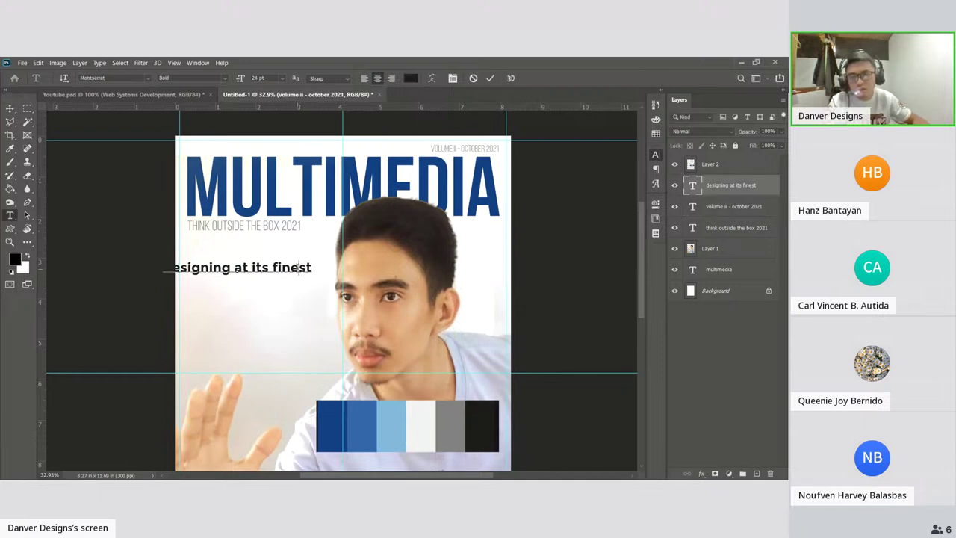
{"action": "key", "text": "ctrl+a"}
{"action": "left_click", "coordinate": [296, 268]}
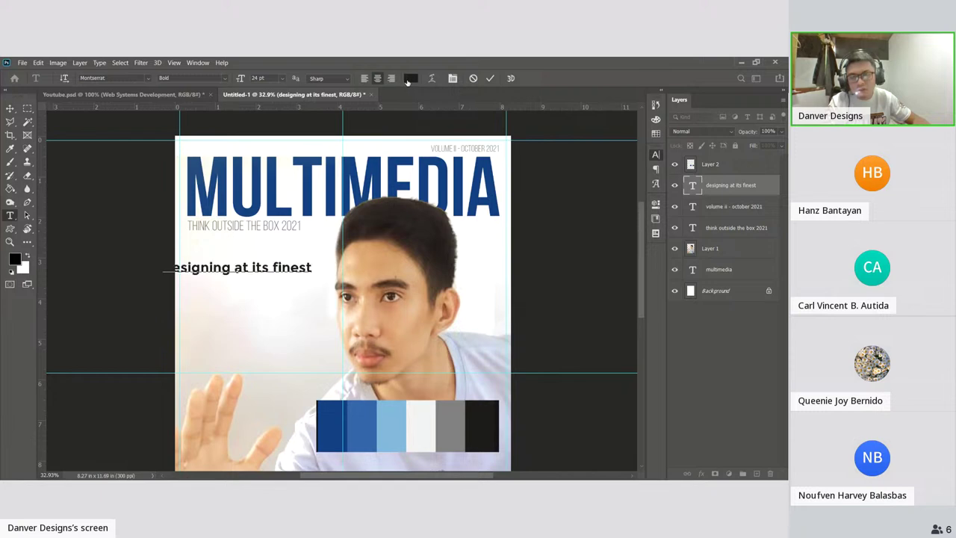
{"action": "left_click", "coordinate": [369, 408]}
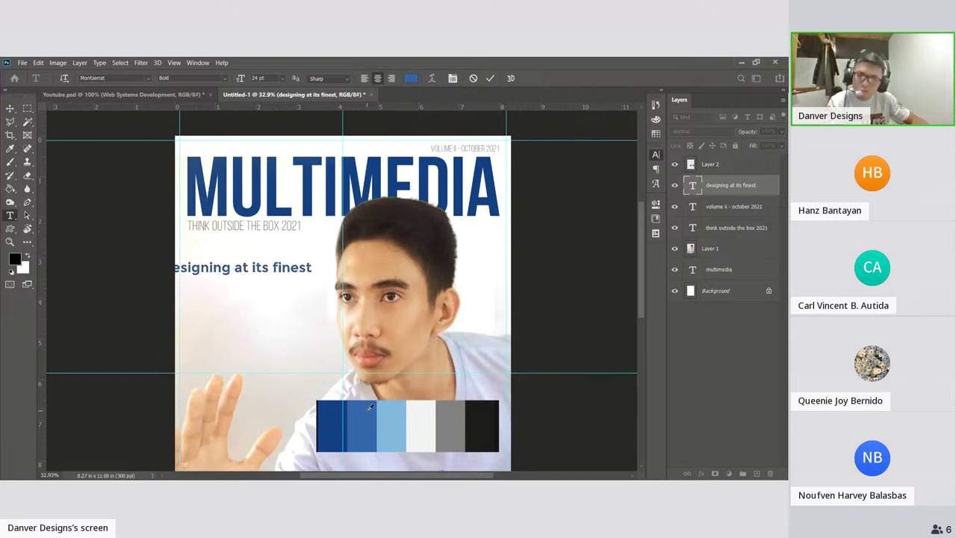
{"action": "left_click", "coordinate": [396, 411]}
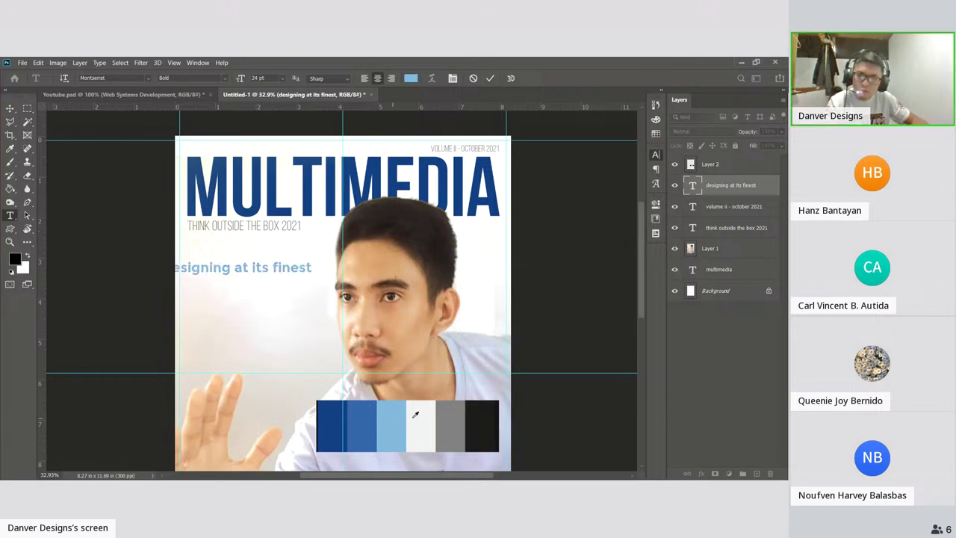
{"action": "left_click", "coordinate": [454, 413]}
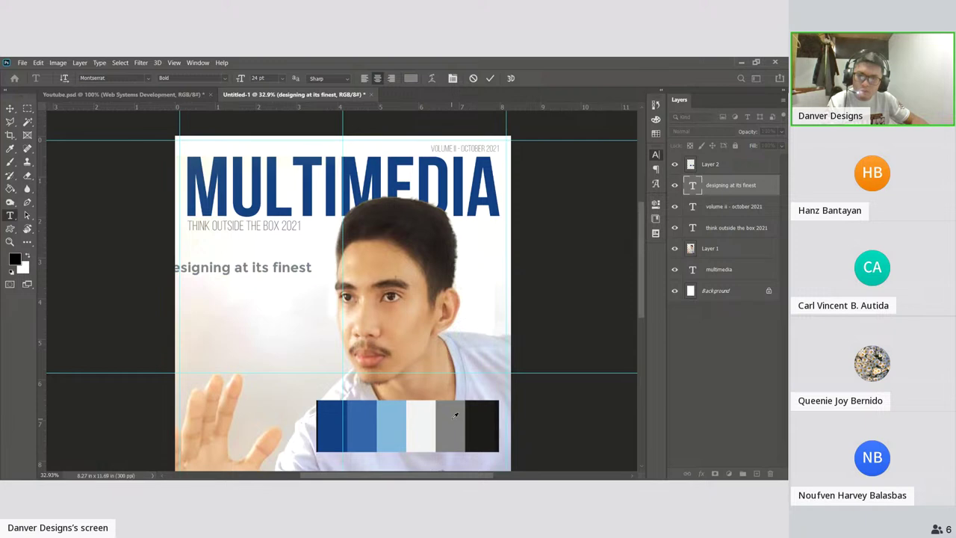
{"action": "left_click", "coordinate": [484, 416]}
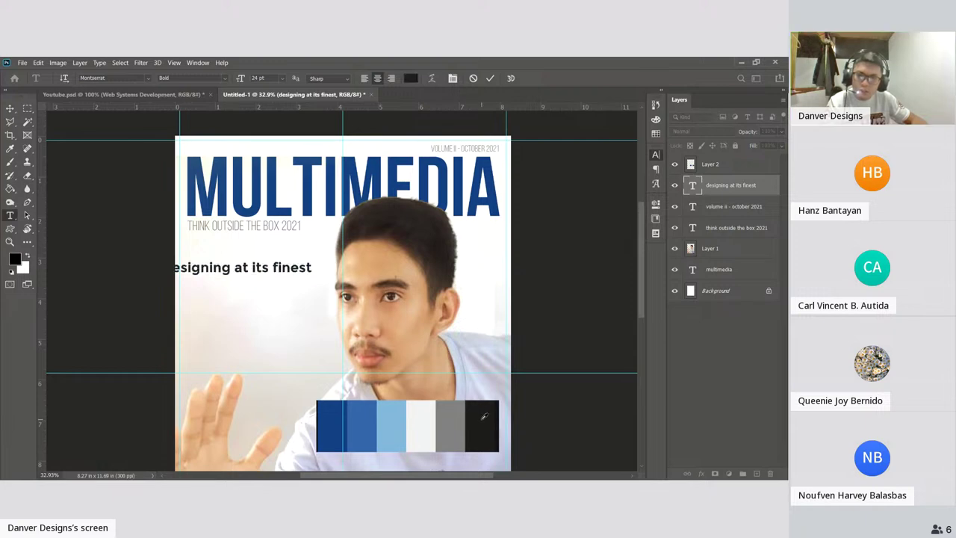
{"action": "left_click", "coordinate": [327, 416]}
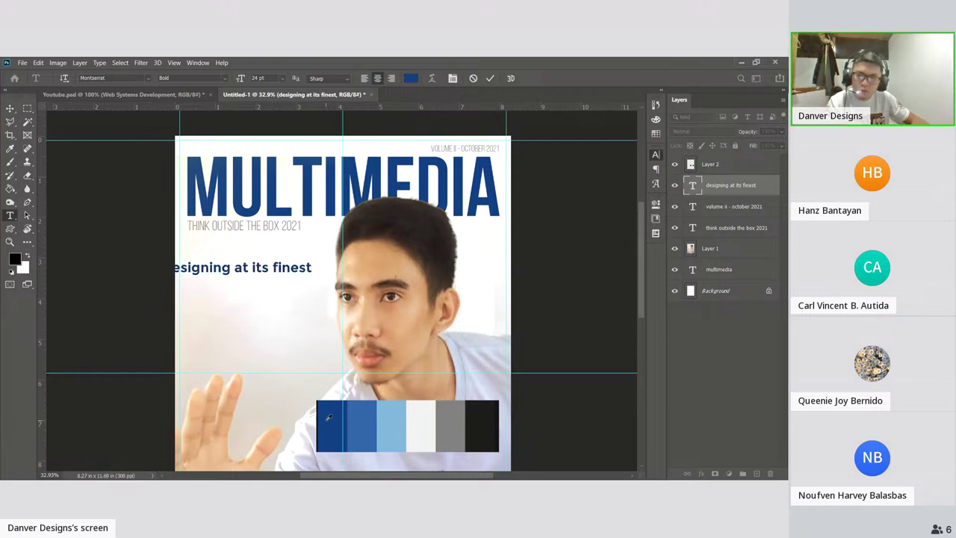
{"action": "left_click", "coordinate": [366, 418]}
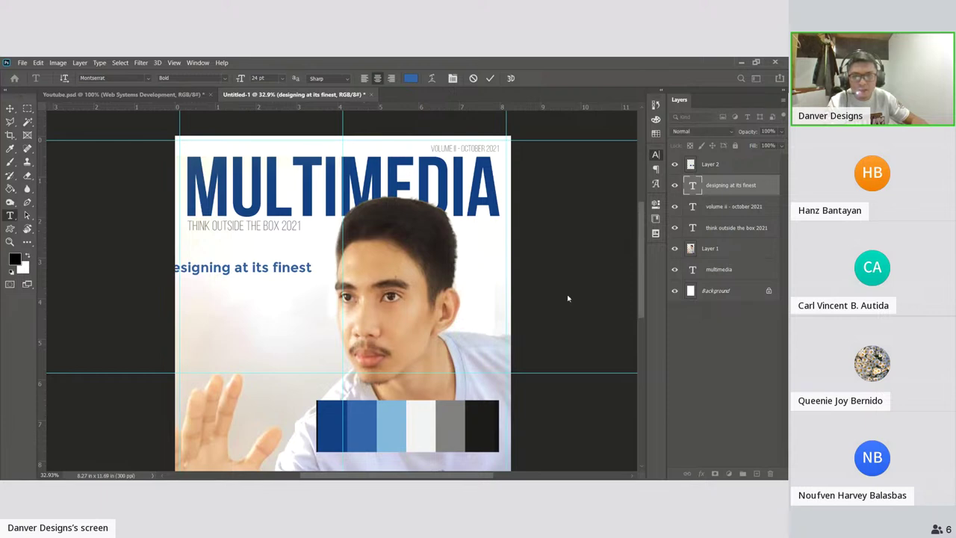
- Resize the headline to 18 pt, capitalise its first D, and nudge it right
{"action": "triple_click", "coordinate": [313, 270]}
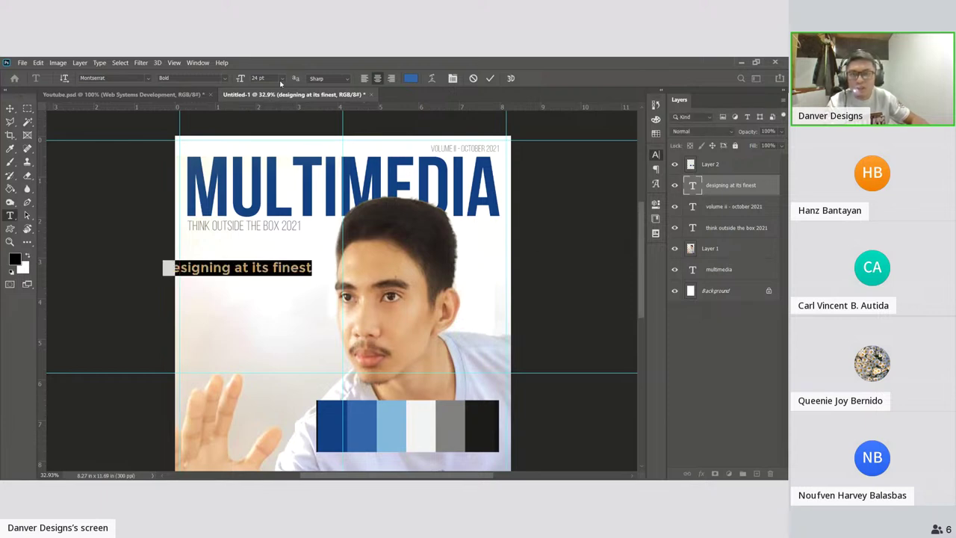
{"action": "left_click", "coordinate": [282, 79]}
{"action": "left_click", "coordinate": [278, 170]}
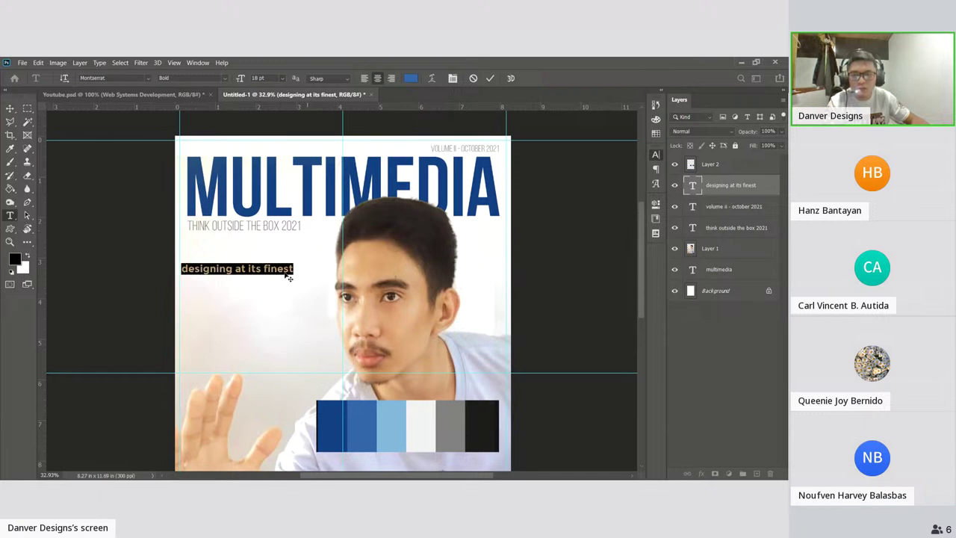
{"action": "left_click", "coordinate": [186, 269]}
{"action": "key", "text": "Delete"}
{"action": "type", "text": "D"}
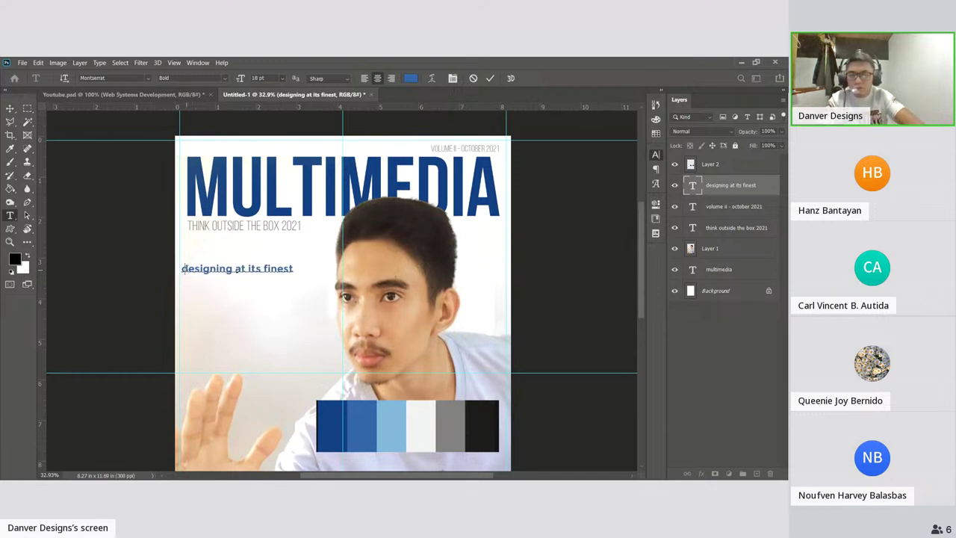
{"action": "left_click", "coordinate": [720, 213]}
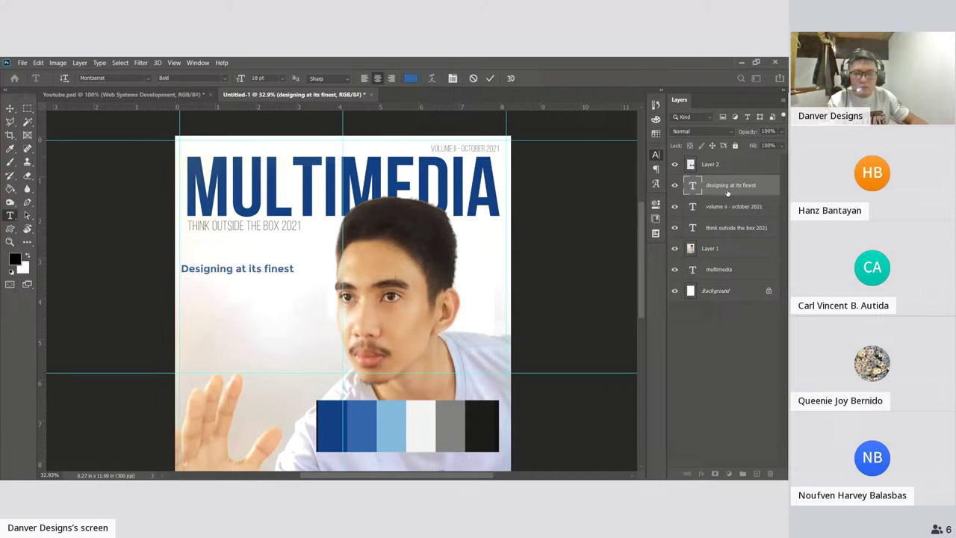
{"action": "left_click_drag", "start_coordinate": [279, 277], "coordinate": [286, 277]}
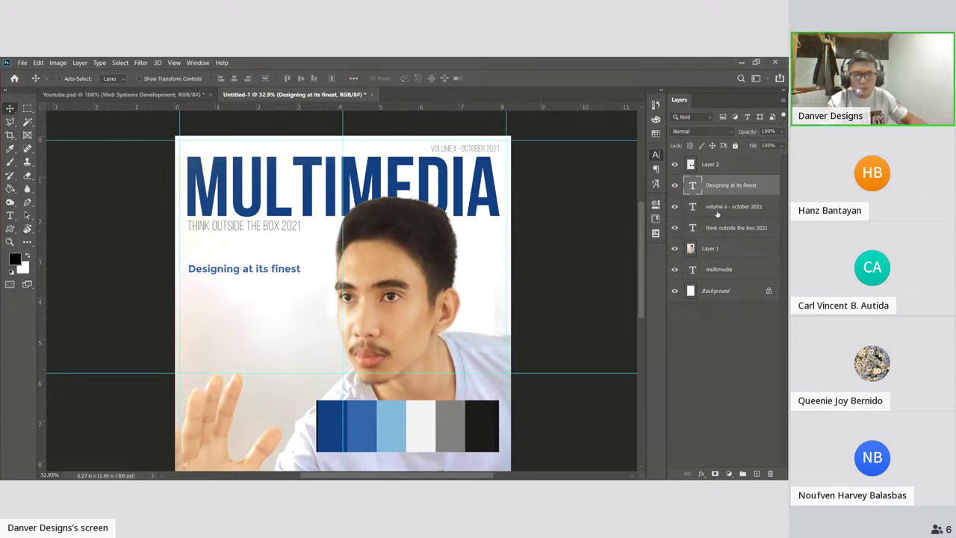
- Duplicate the headline below itself and retype the copy as 'Using the lasso tool.'
{"action": "key", "text": "ctrl+j"}
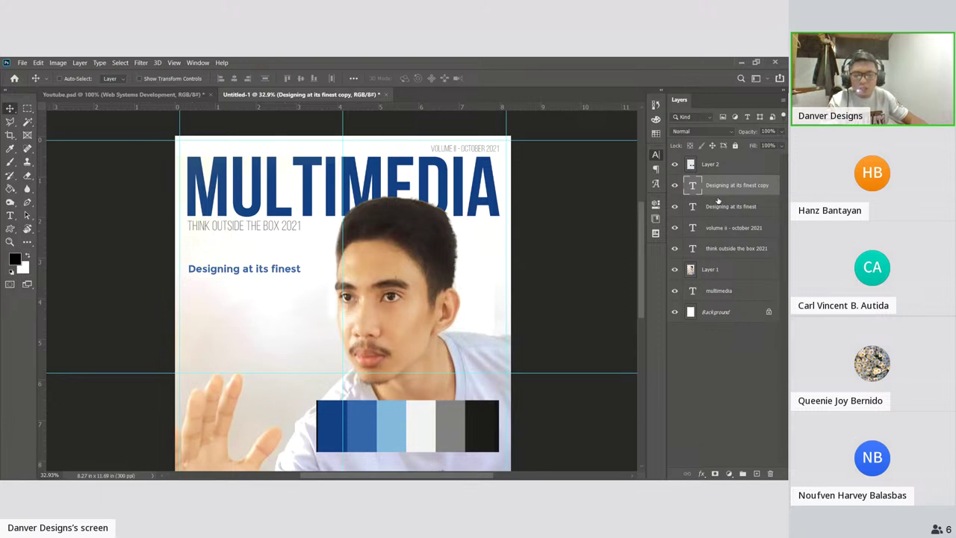
{"action": "left_click_drag", "start_coordinate": [301, 272], "coordinate": [298, 284]}
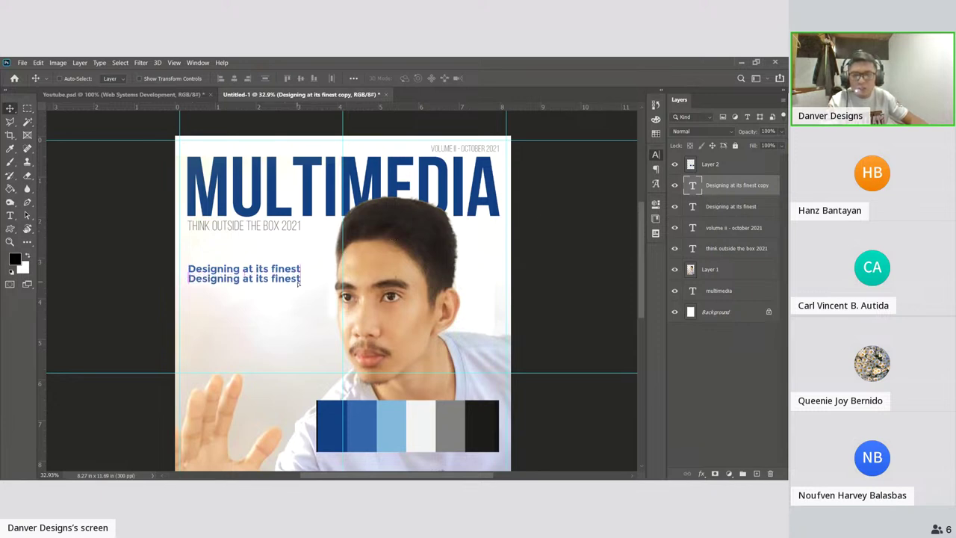
{"action": "double_click", "coordinate": [297, 281]}
{"action": "key", "text": "ctrl+a"}
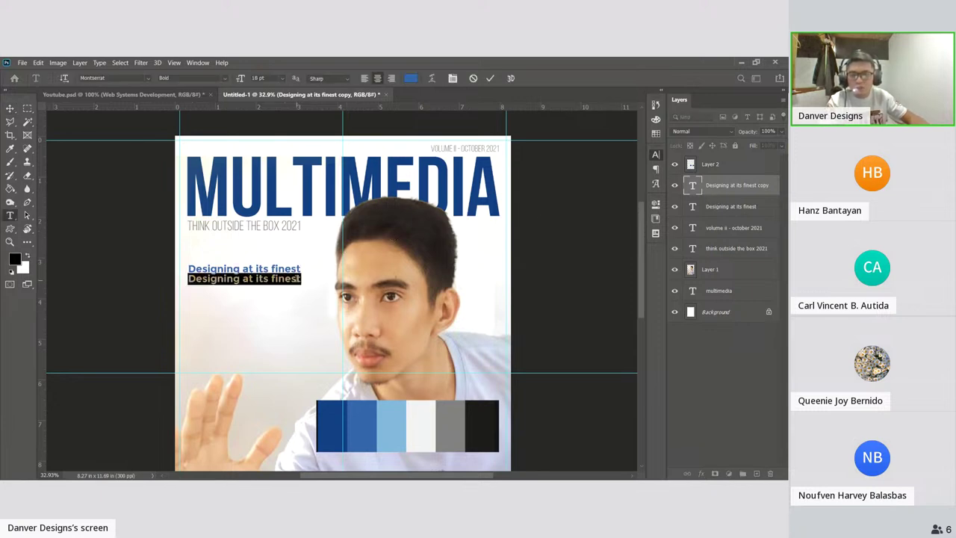
{"action": "left_click", "coordinate": [248, 279]}
{"action": "key", "text": "ctrl+a"}
{"action": "type", "text": "Using the "}
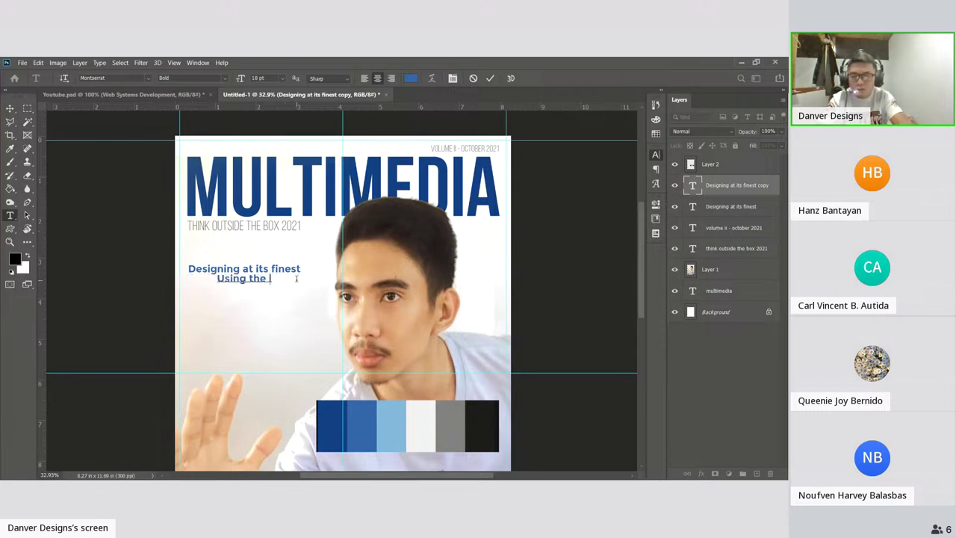
{"action": "type", "text": "la"}
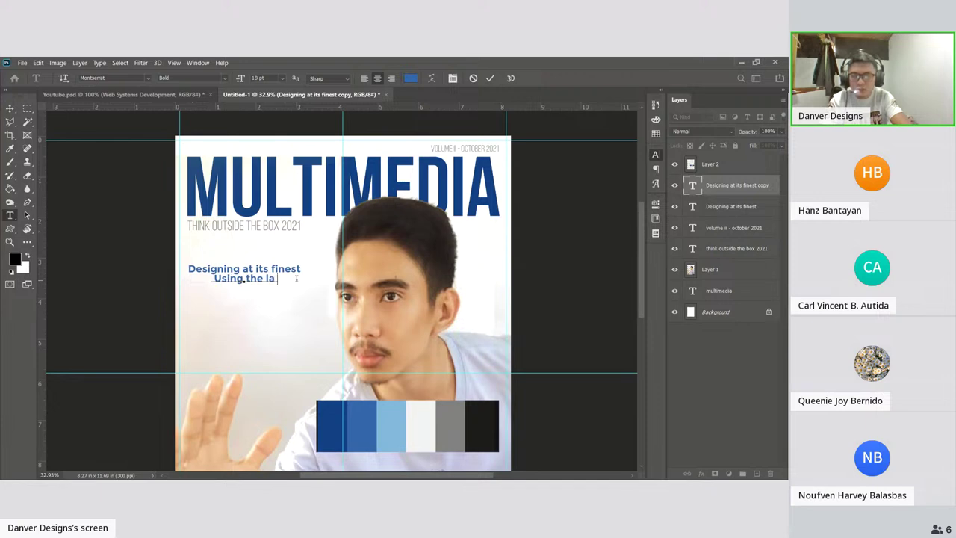
{"action": "type", "text": "sso t"}
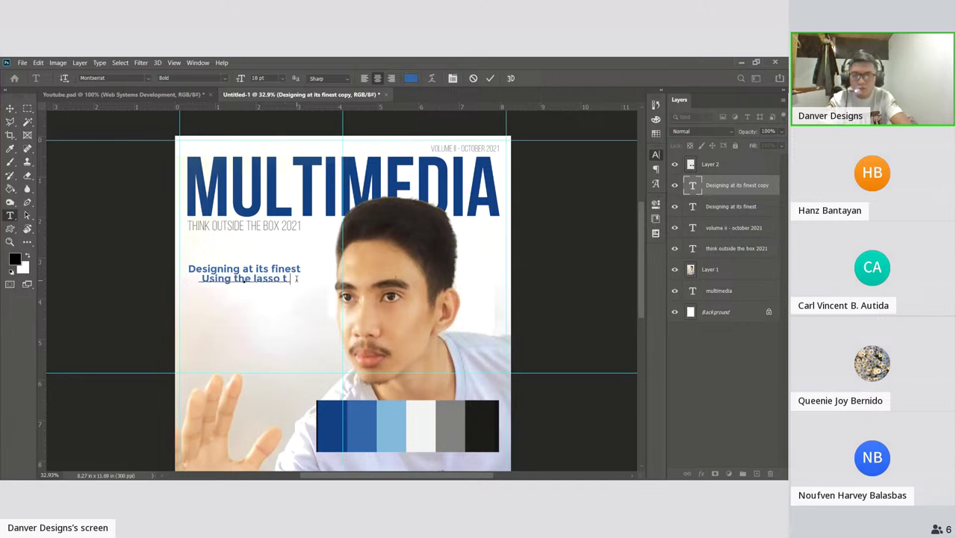
{"action": "type", "text": "ool."}
- Make the subheading Montserrat Regular in the light blue palette colour
{"action": "key", "text": "ctrl+a"}
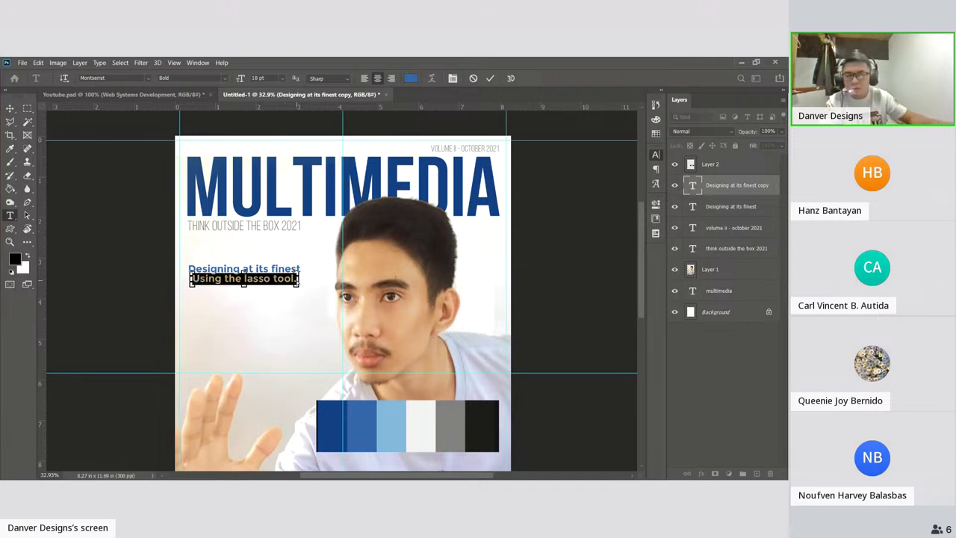
{"action": "left_click", "coordinate": [217, 78]}
{"action": "type", "text": "Regular"}
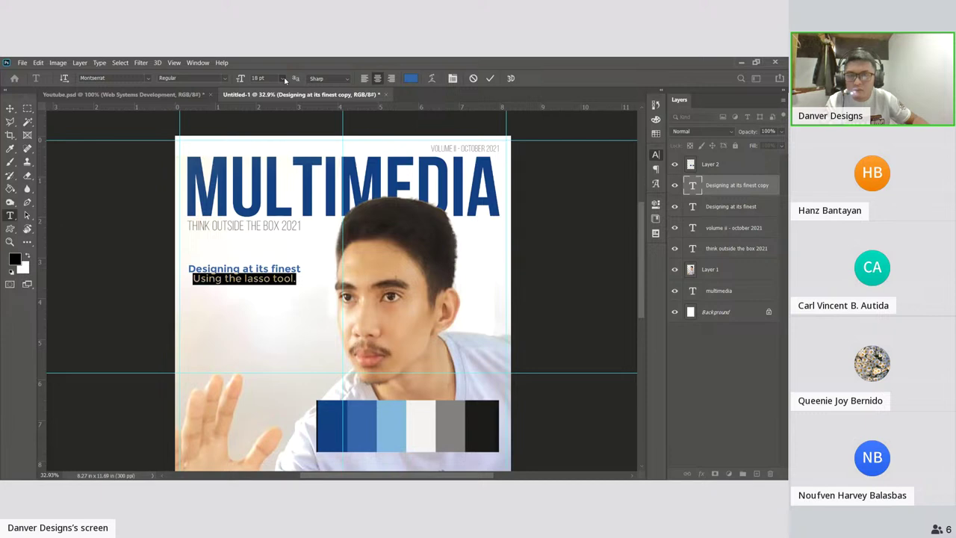
{"action": "left_click", "coordinate": [243, 279]}
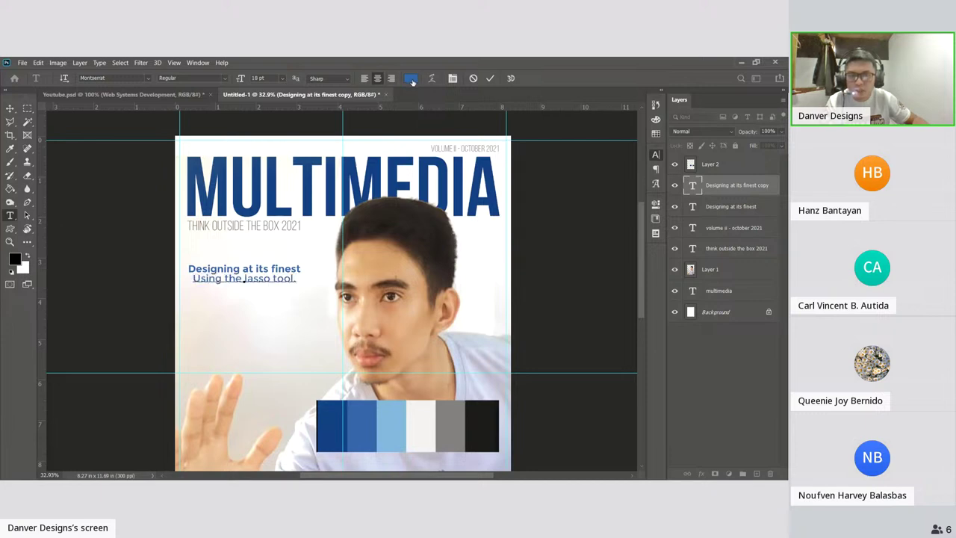
{"action": "left_click", "coordinate": [400, 412]}
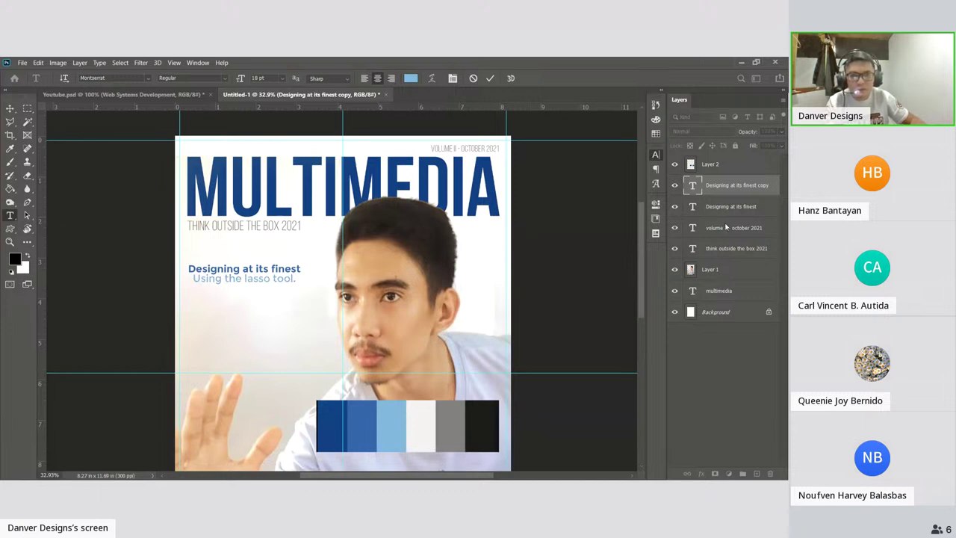
{"action": "key", "text": "ctrl+a"}
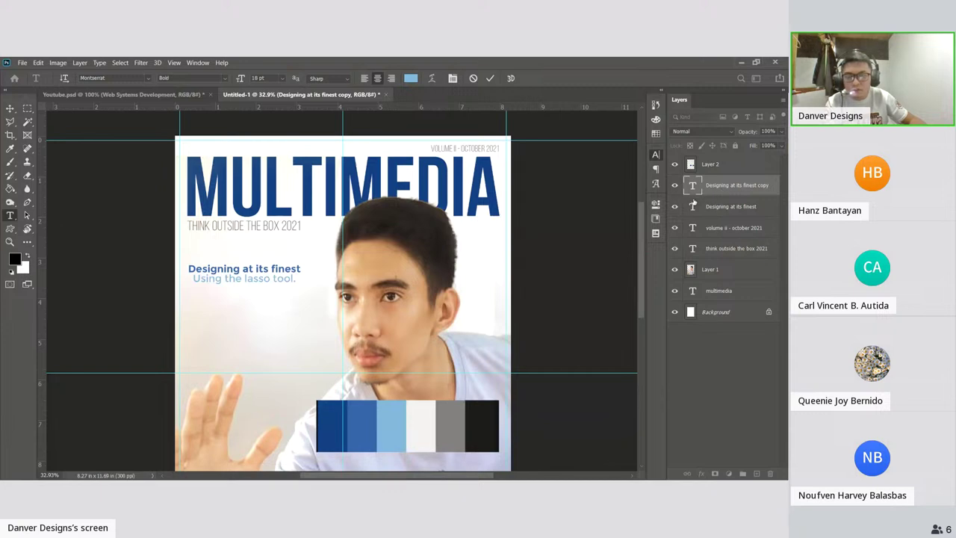
{"action": "left_click", "coordinate": [702, 204]}
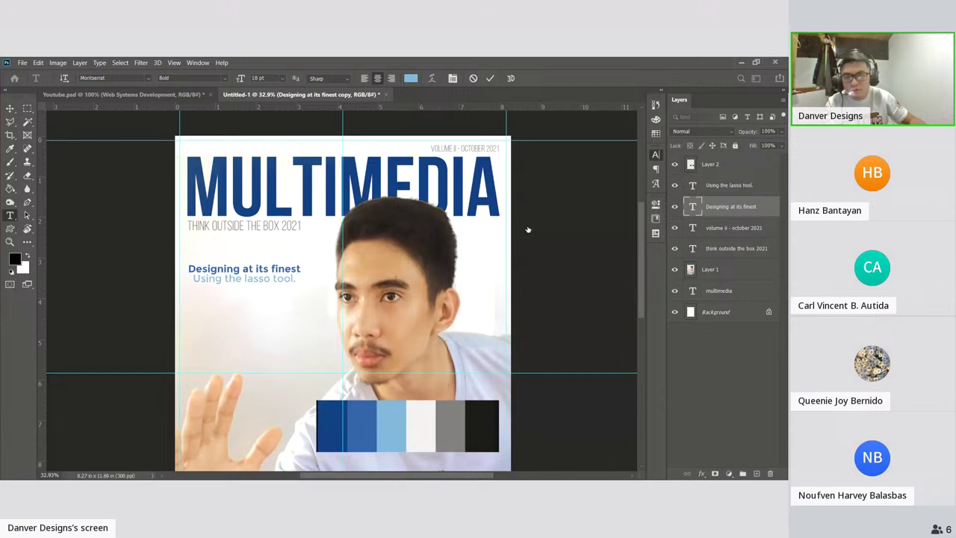
- Nudge the 'Designing at its finest' heading and 'Using the lasso tool.' subheading left to align them
{"action": "left_click", "coordinate": [318, 238]}
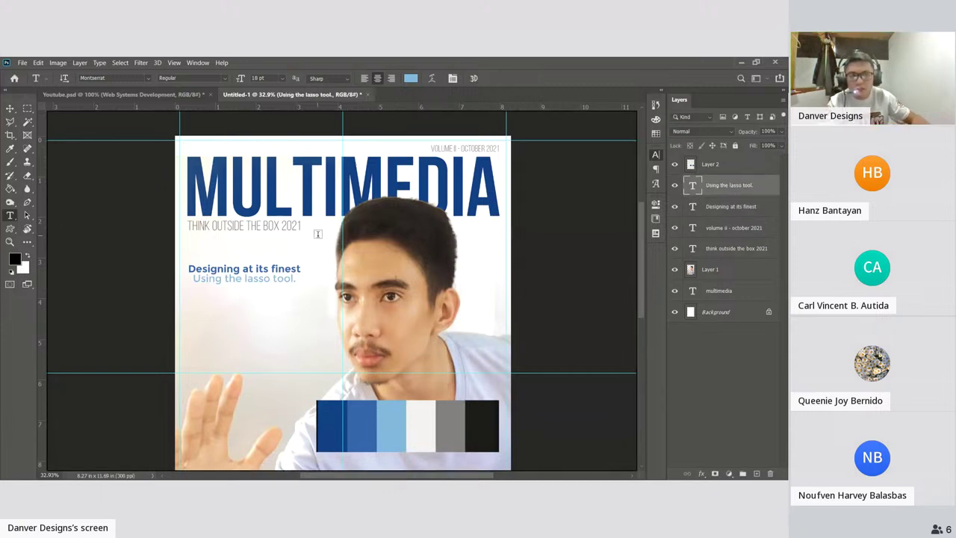
{"action": "left_click", "coordinate": [713, 210]}
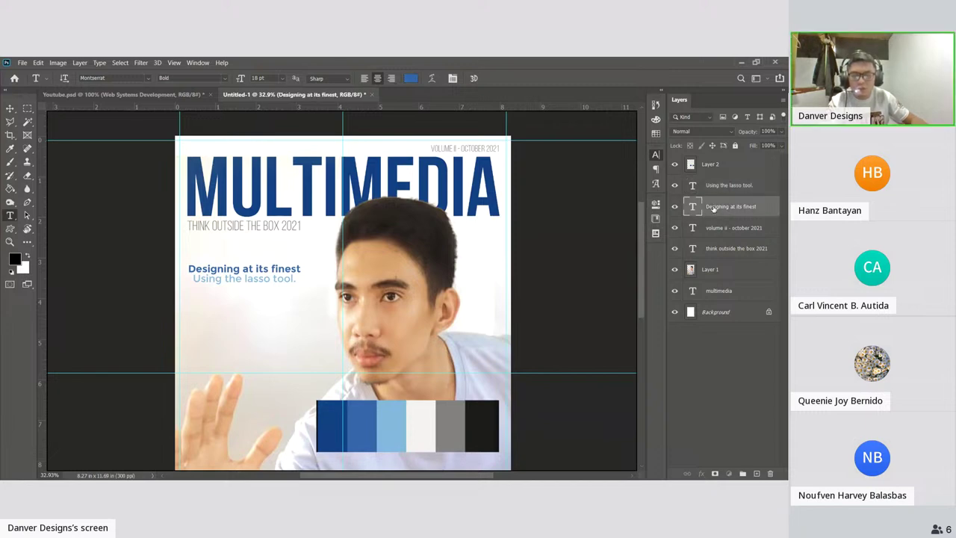
{"action": "key", "text": "v"}
{"action": "key", "text": "Left"}
{"action": "key", "text": "Left"}
{"action": "key", "text": "Left"}
{"action": "key", "text": "Left"}
{"action": "key", "text": "Left"}
{"action": "key", "text": "Left"}
{"action": "key", "text": "Left"}
{"action": "key", "text": "Left"}
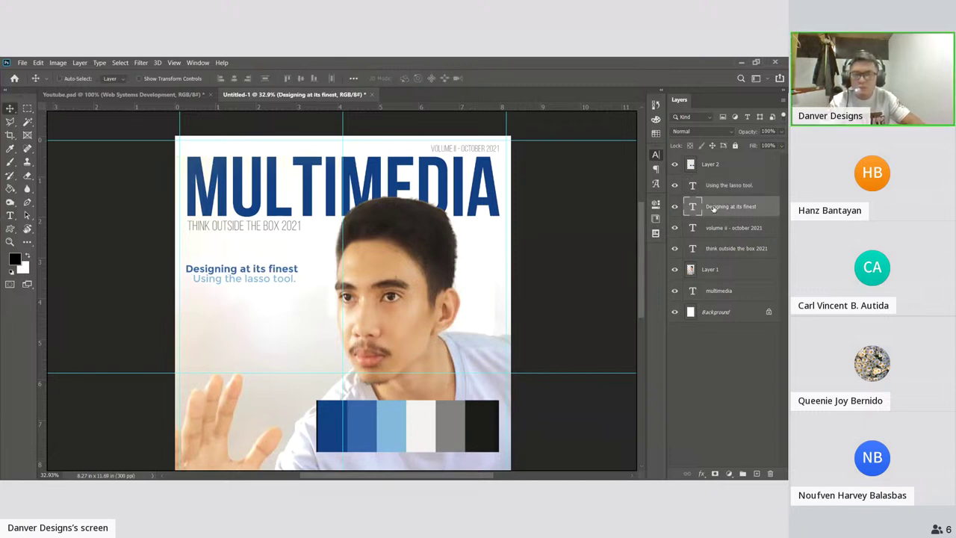
{"action": "key", "text": "Right"}
{"action": "key", "text": "Right"}
{"action": "key", "text": "Right"}
{"action": "key", "text": "Right"}
{"action": "key", "text": "Right"}
{"action": "key", "text": "Right"}
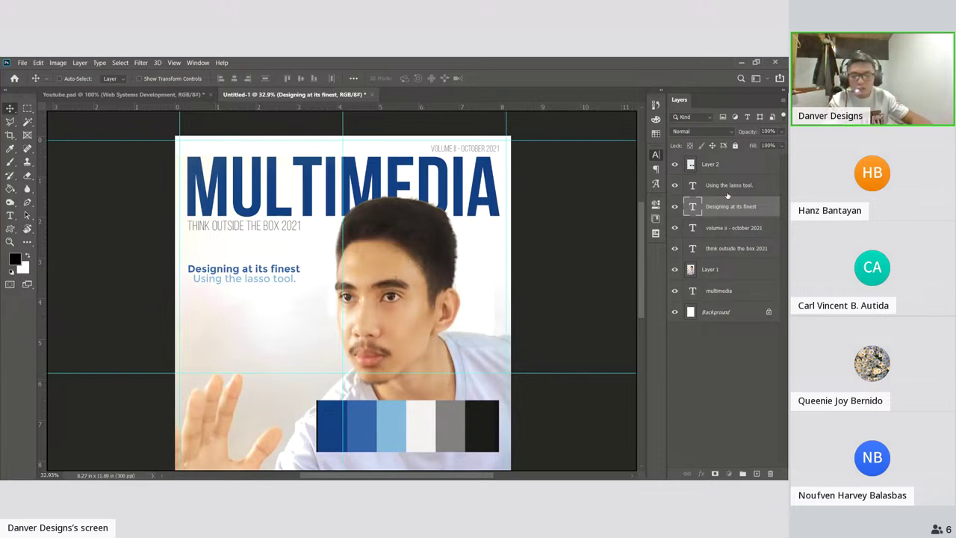
{"action": "left_click", "coordinate": [727, 191]}
{"action": "key", "text": "Left"}
{"action": "key", "text": "Left"}
{"action": "key", "text": "Left"}
{"action": "key", "text": "Left"}
{"action": "key", "text": "Left"}
{"action": "key", "text": "Left"}
{"action": "key", "text": "Left"}
{"action": "key", "text": "Left"}
- Scale both headline lines to 119%, group them as Group 1, and duplicate the group
{"action": "left_click", "coordinate": [727, 207], "text": "shift"}
{"action": "key", "text": "ctrl+t"}
{"action": "mouse_move", "coordinate": [298, 284]}
{"action": "left_mouse_down"}
{"action": "mouse_move", "coordinate": [318, 296]}
{"action": "mouse_move", "coordinate": [297, 276]}
{"action": "left_mouse_up"}
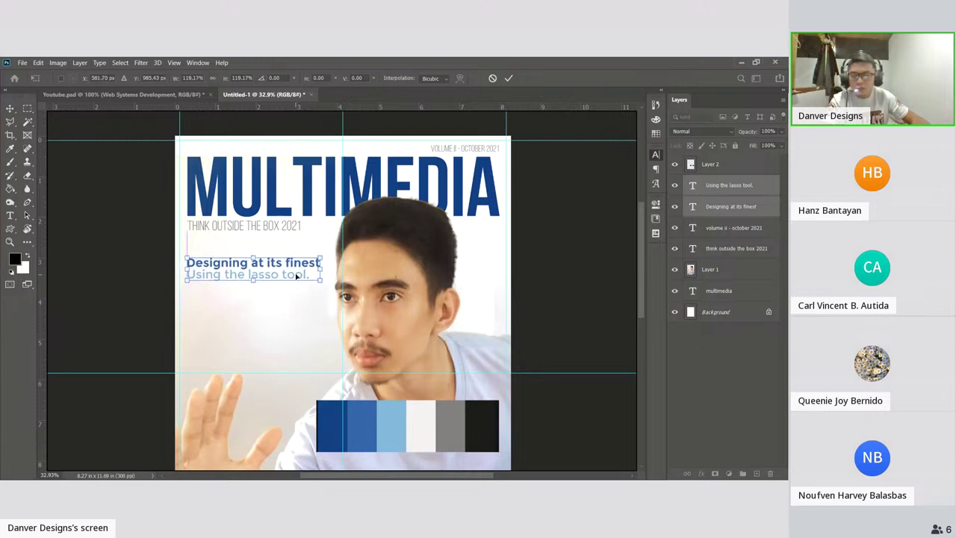
{"action": "key", "text": "Return"}
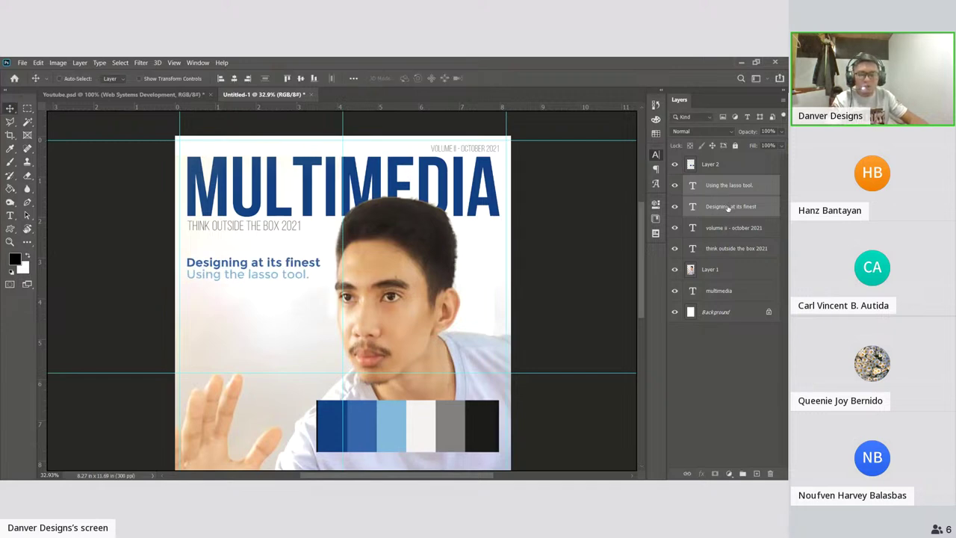
{"action": "key", "text": "ctrl+g"}
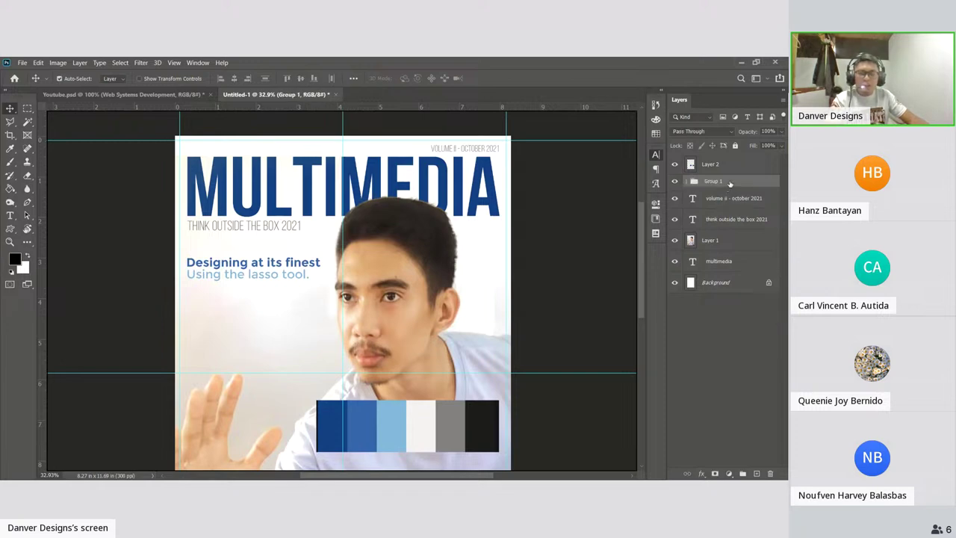
{"action": "key", "text": "ctrl+j"}
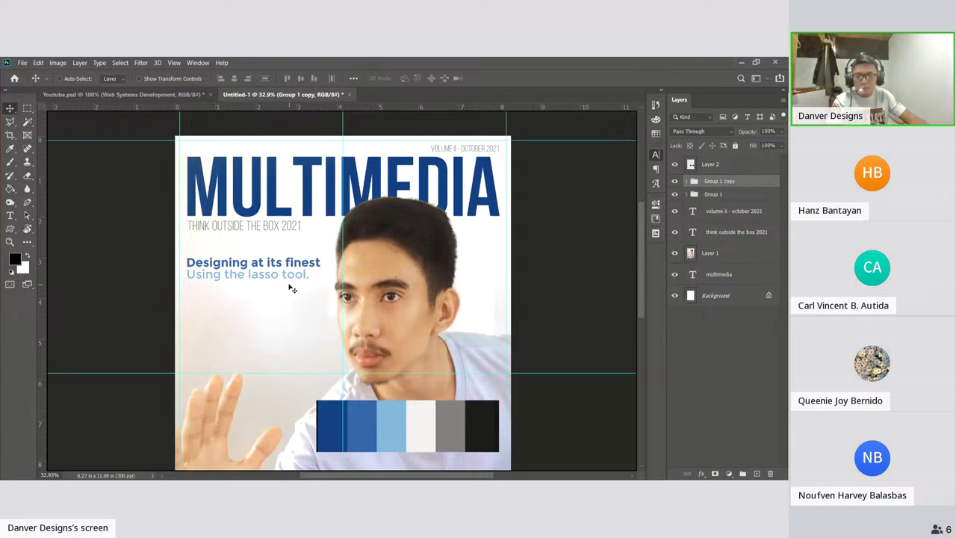
- Drag Group 1 copy below the original pair and select the copy's heading text
{"action": "left_click_drag", "start_coordinate": [284, 277], "coordinate": [283, 316]}
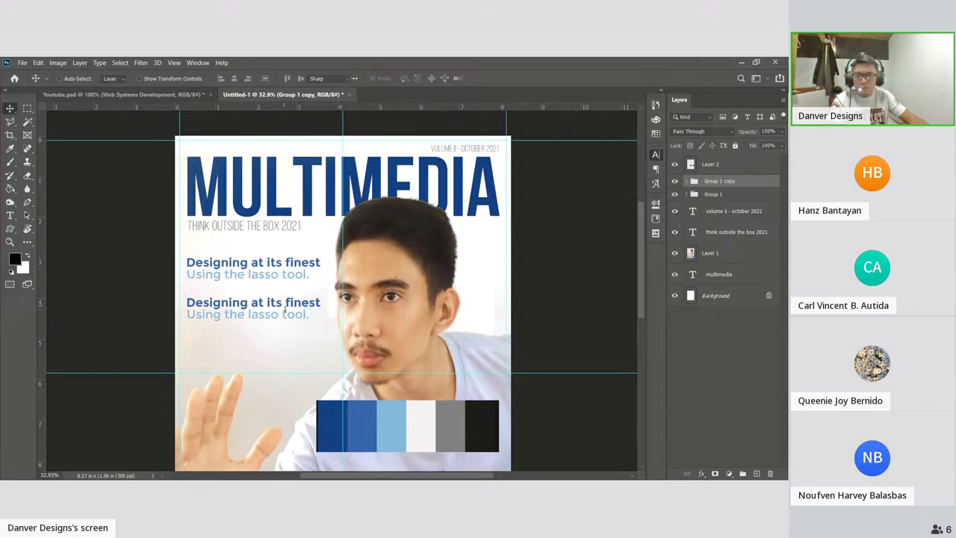
{"action": "double_click", "coordinate": [285, 302]}
{"action": "triple_click", "coordinate": [198, 303]}
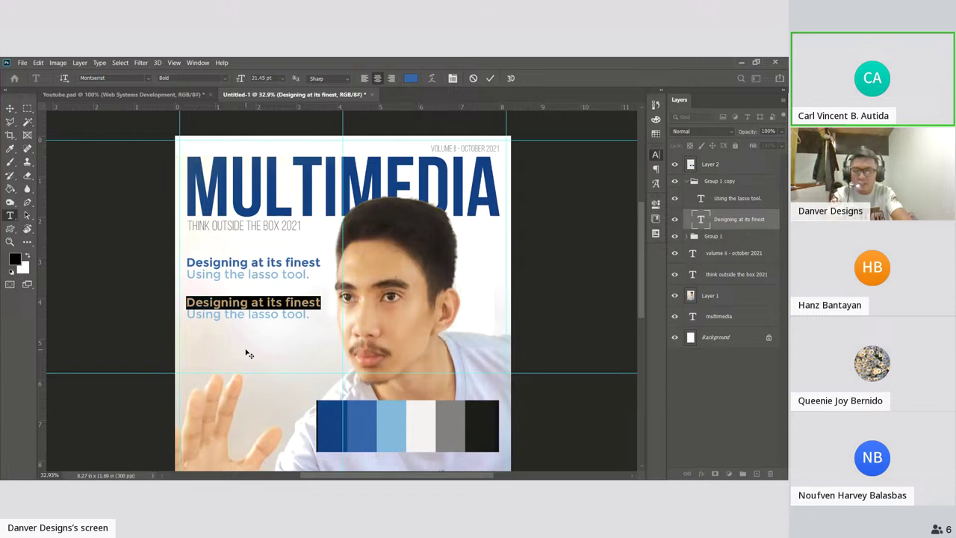
- Replace the duplicate heading with 'The beauty of Art'
{"action": "type", "text": "Beauty"}
{"action": "key", "text": "BackSpace"}
{"action": "key", "text": "BackSpace"}
{"action": "key", "text": "BackSpace"}
{"action": "key", "text": "BackSpace"}
{"action": "key", "text": "BackSpace"}
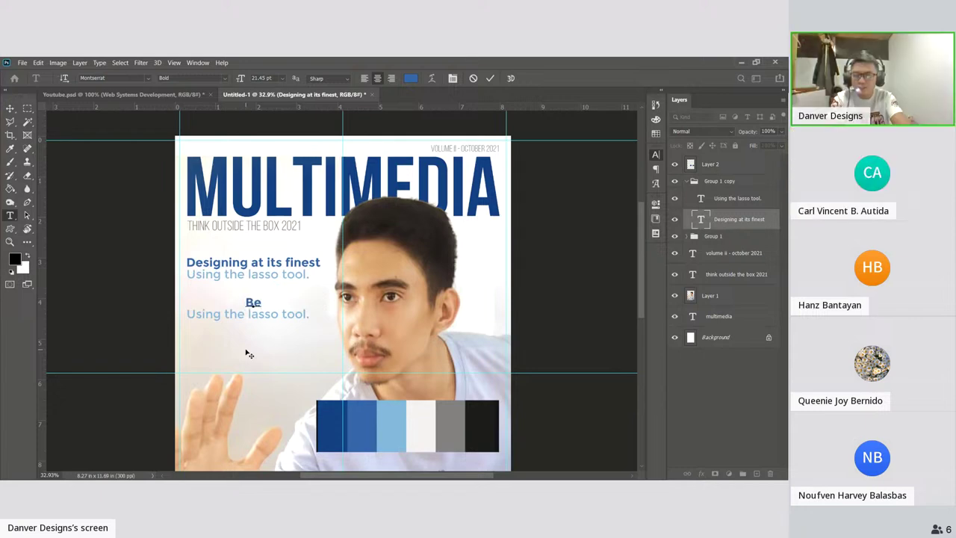
{"action": "key", "text": "BackSpace"}
{"action": "type", "text": "The"}
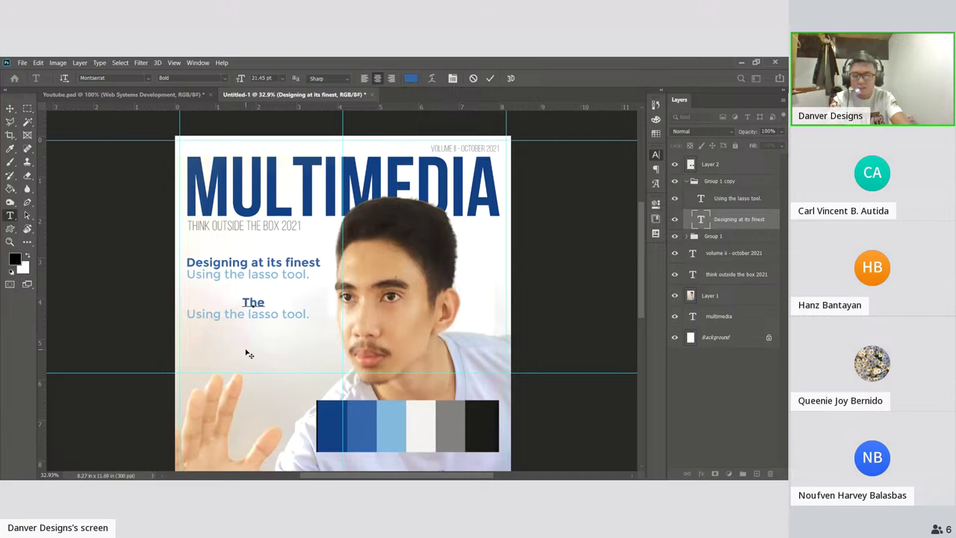
{"action": "type", "text": " bea"}
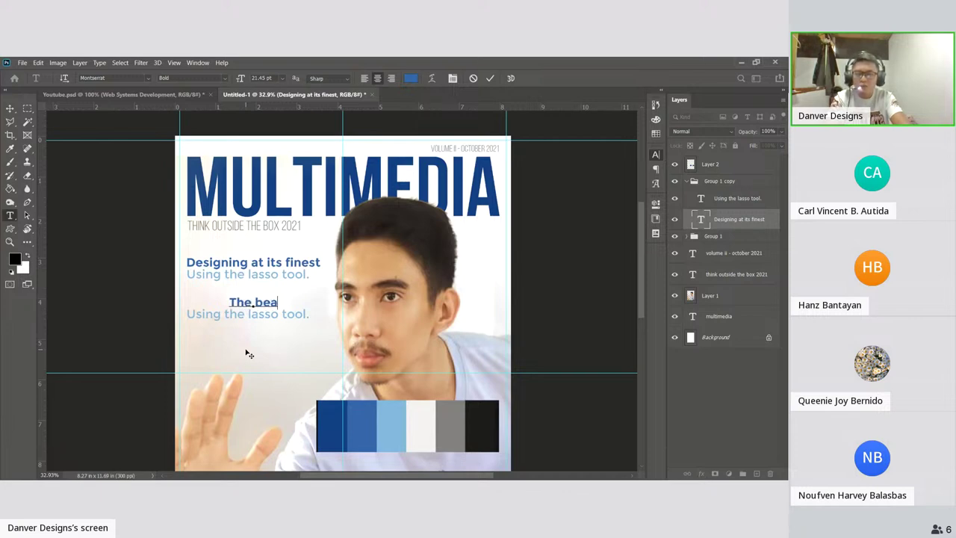
{"action": "type", "text": "uty o"}
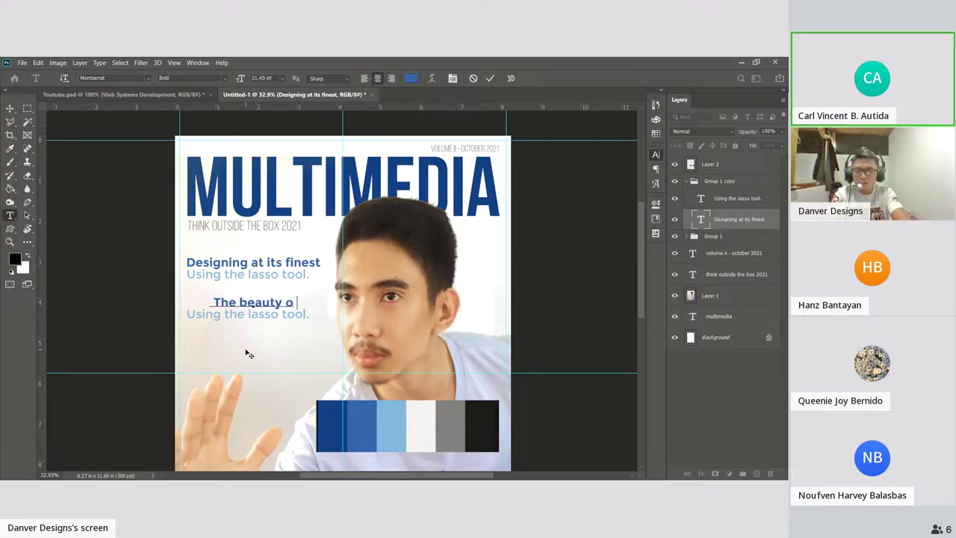
{"action": "type", "text": "f Ary"}
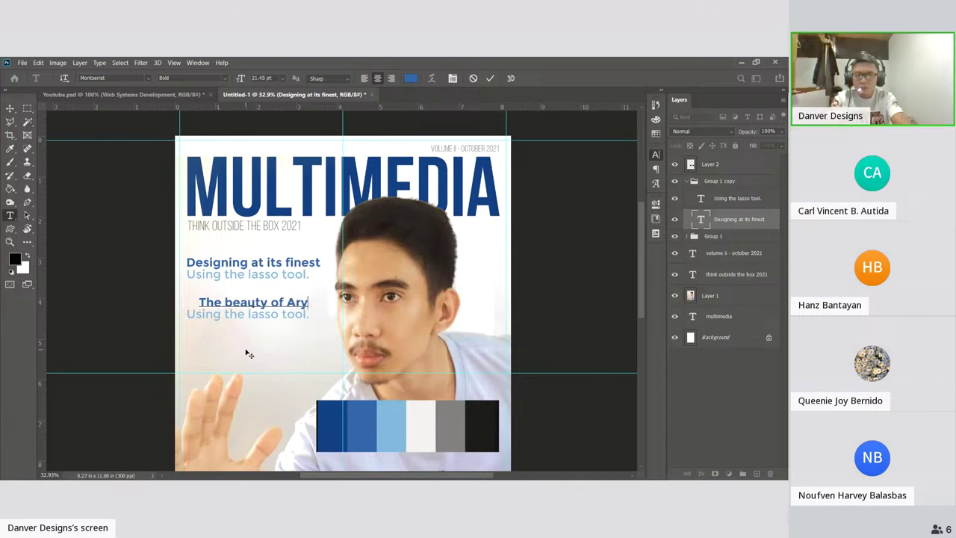
{"action": "key", "text": "BackSpace"}
{"action": "type", "text": "t"}
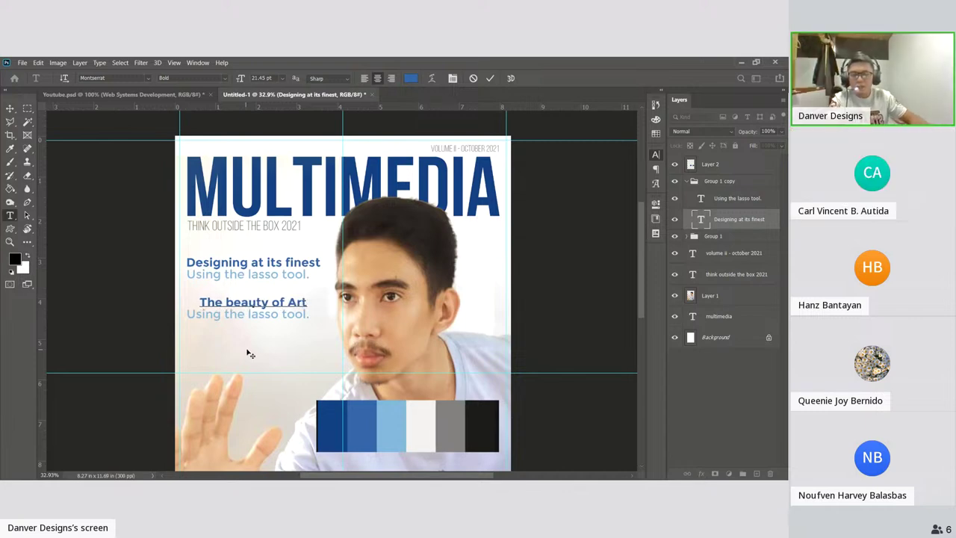
{"action": "left_click_drag", "start_coordinate": [728, 239], "coordinate": [728, 211]}
{"action": "key", "text": "v"}
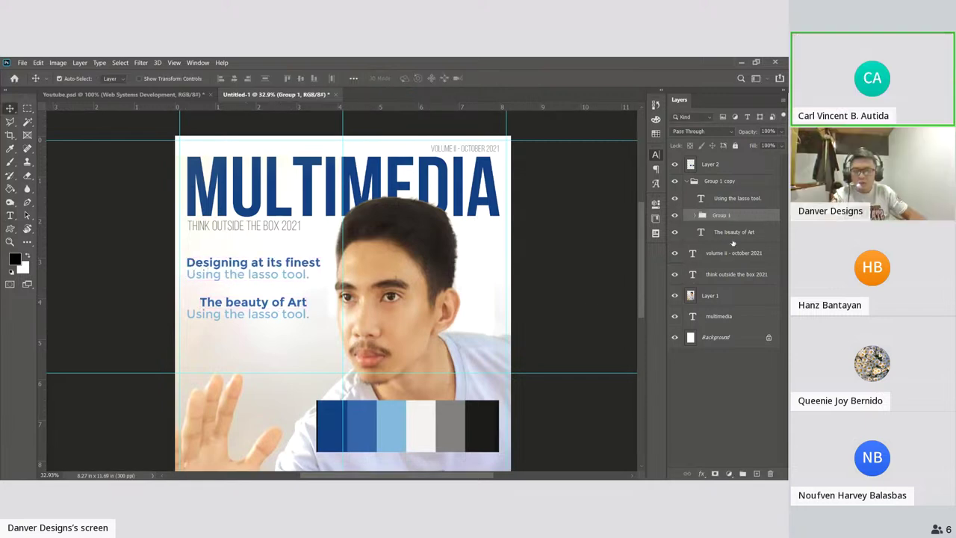
- Left-align the copied 'Using the lasso tool.' line and 'The beauty of Art' with the text above
{"action": "left_click", "coordinate": [313, 313]}
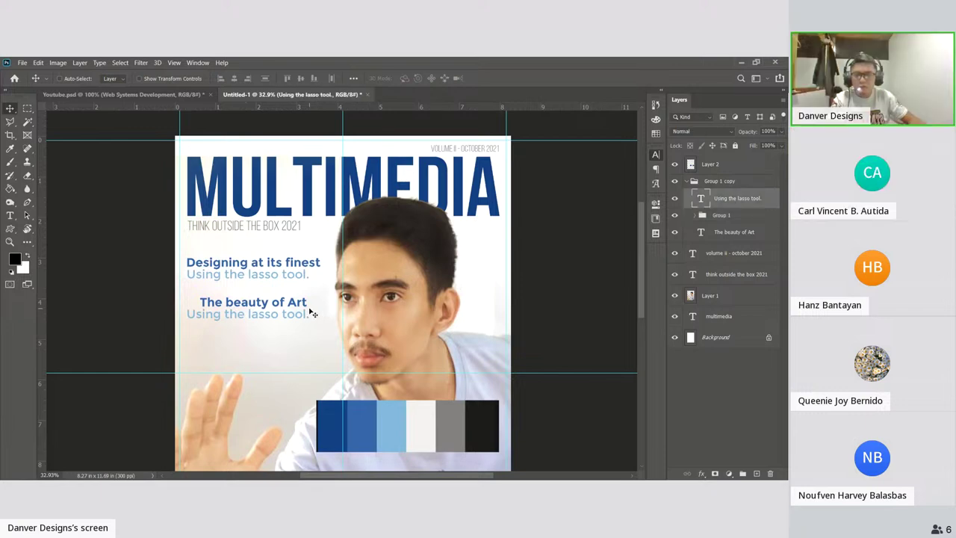
{"action": "left_click_drag", "start_coordinate": [297, 313], "coordinate": [290, 309]}
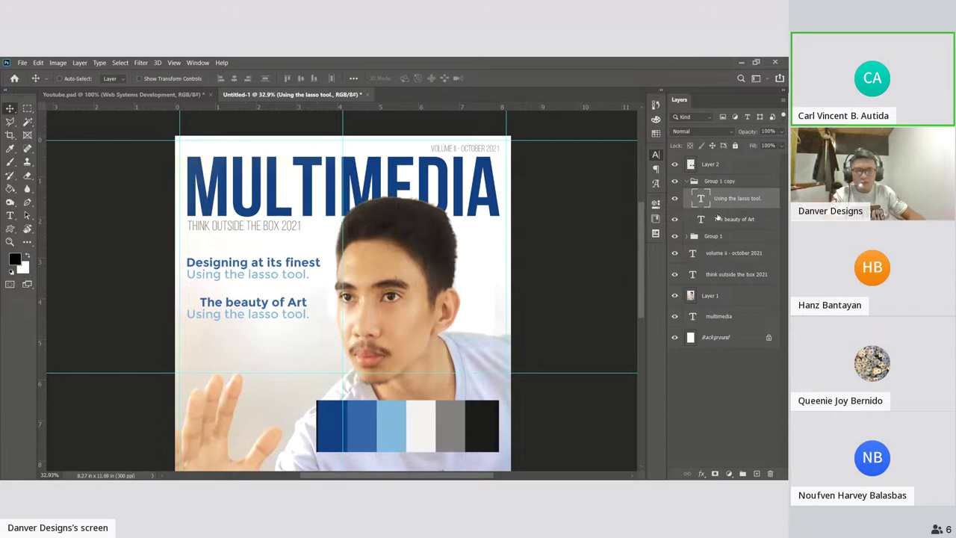
{"action": "left_click", "coordinate": [717, 219]}
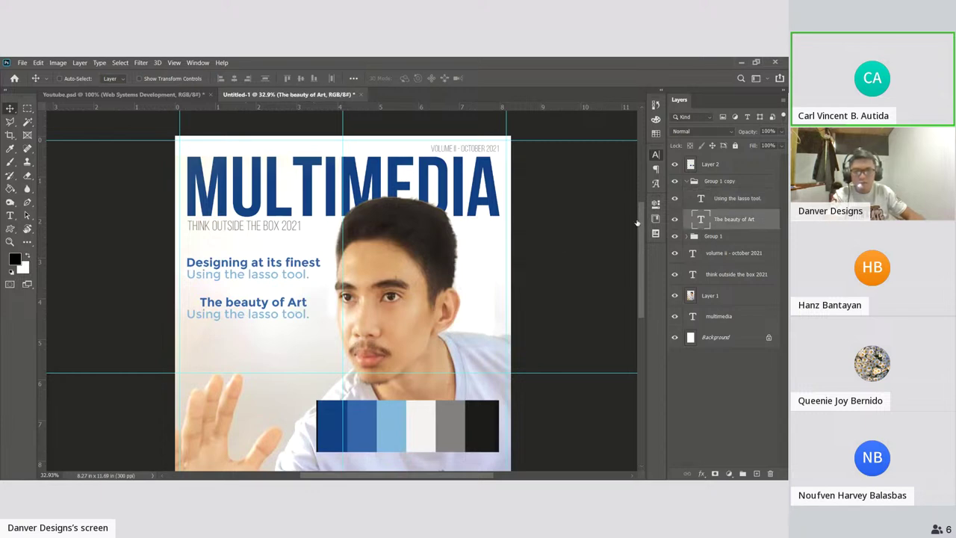
{"action": "left_click_drag", "start_coordinate": [303, 309], "coordinate": [296, 311]}
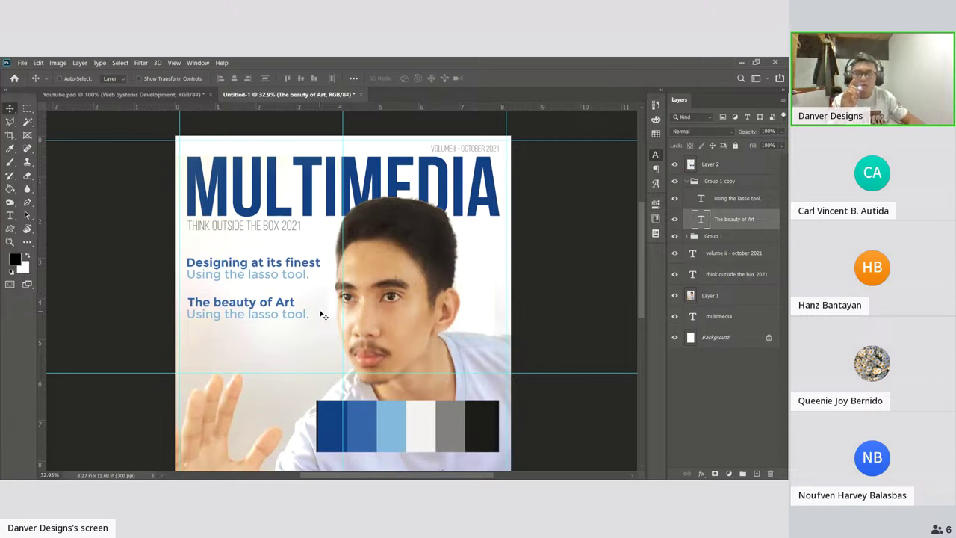
- Change the lower subheading to 'Healing brush tool.' and nudge it slightly left
{"action": "double_click", "coordinate": [298, 314]}
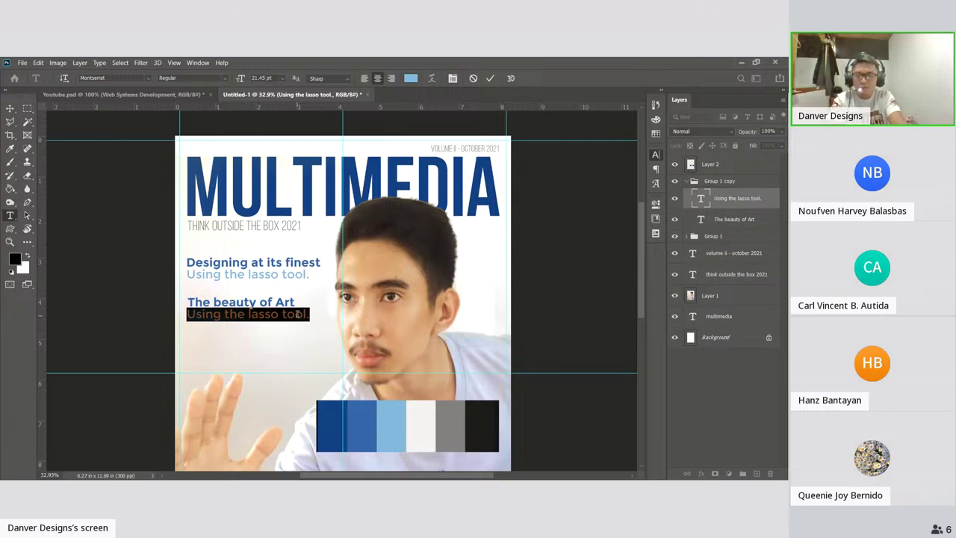
{"action": "type", "text": "hel"}
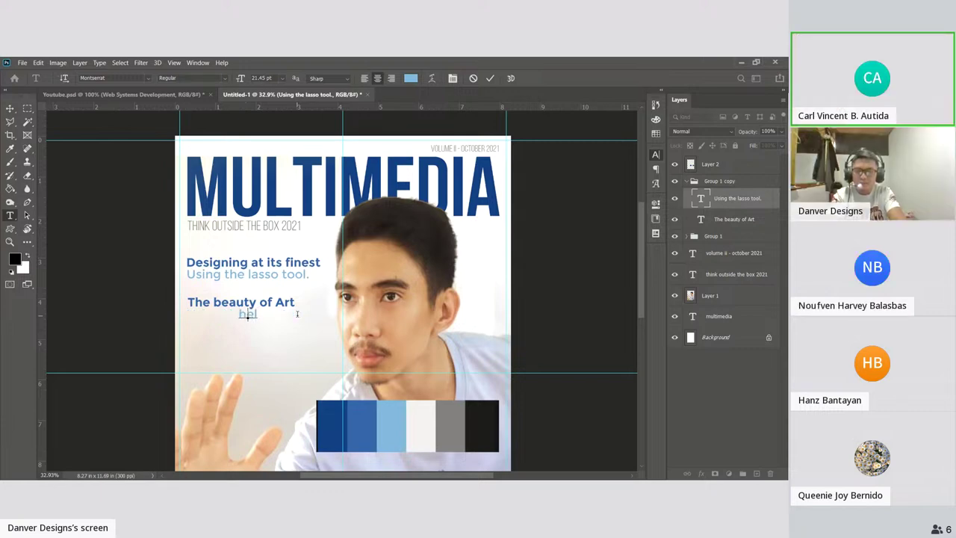
{"action": "type", "text": "ling brush toole"}
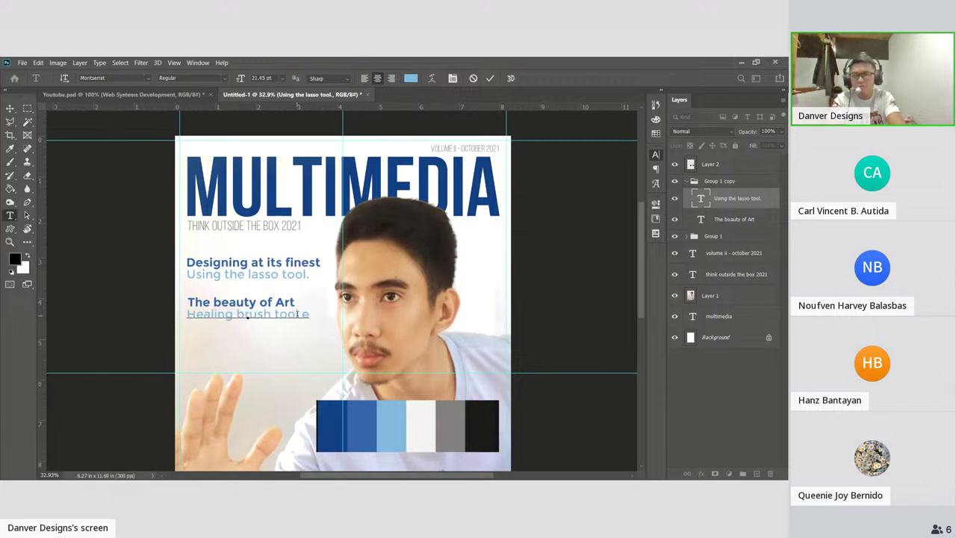
{"action": "key", "text": "BackSpace"}
{"action": "type", "text": "."}
{"action": "key", "text": "ctrl+Return"}
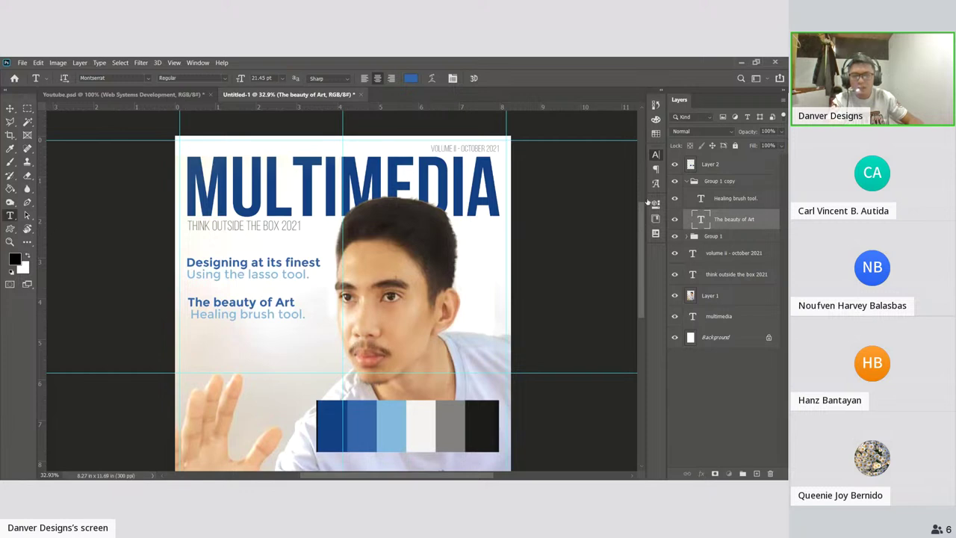
{"action": "key", "text": "v"}
{"action": "key", "text": "Left"}
{"action": "key", "text": "Left"}
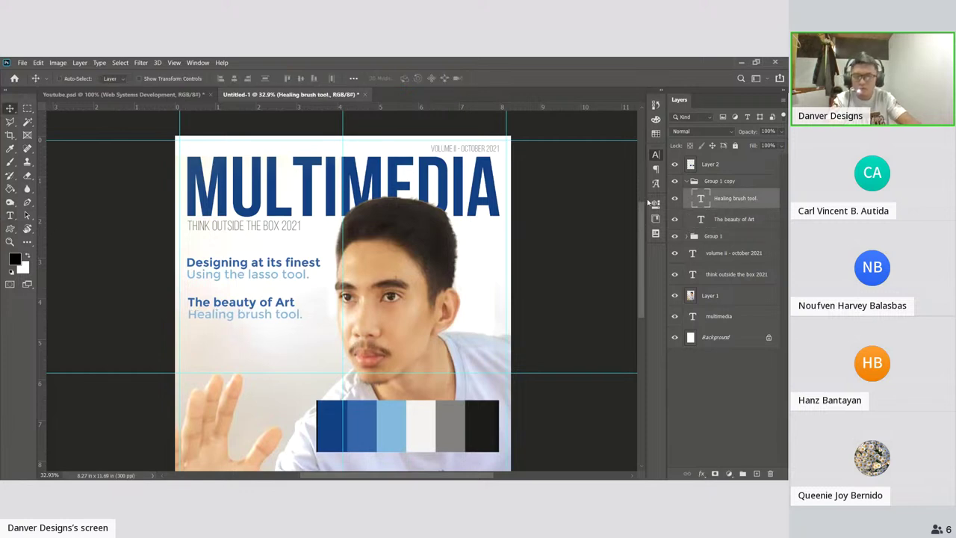
- Duplicate Group 1 copy and drag the new copy below the original pair
{"action": "scroll", "coordinate": [415, 330], "scroll_direction": "down", "scroll_amount": 3}
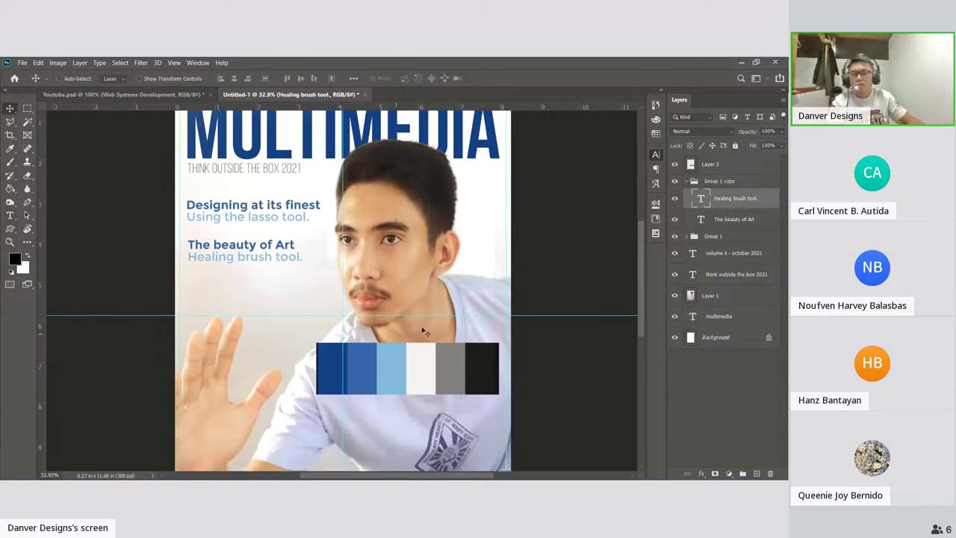
{"action": "left_click", "coordinate": [726, 182]}
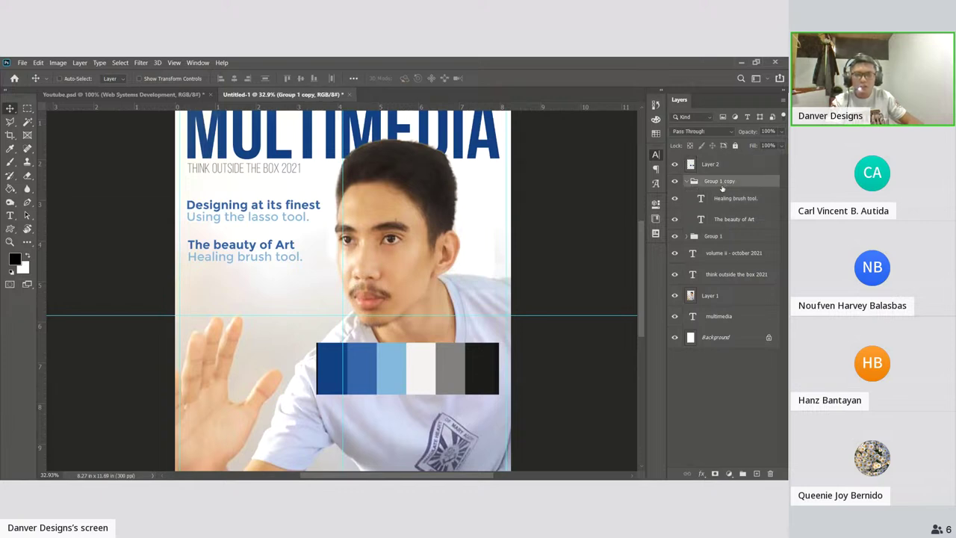
{"action": "key", "text": "ctrl+j"}
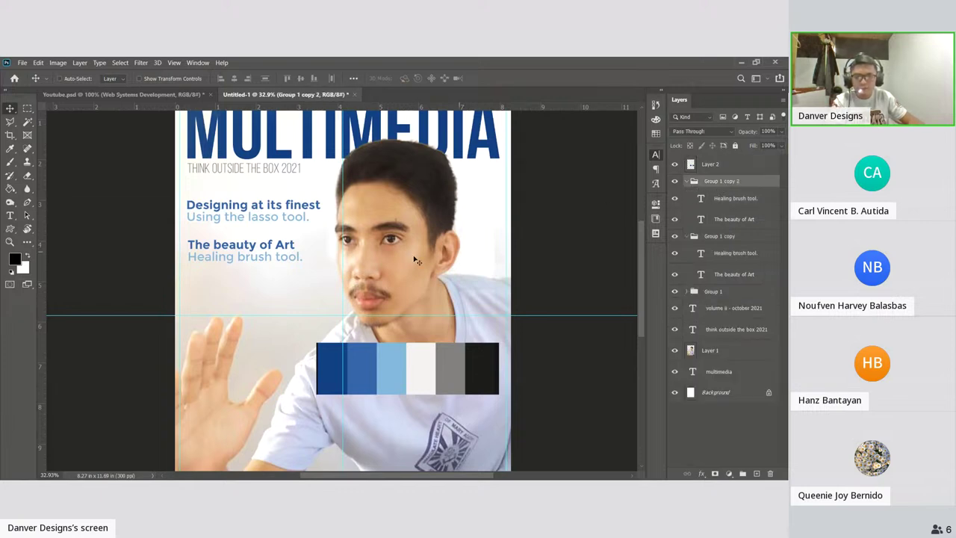
{"action": "left_click_drag", "start_coordinate": [247, 251], "coordinate": [244, 287]}
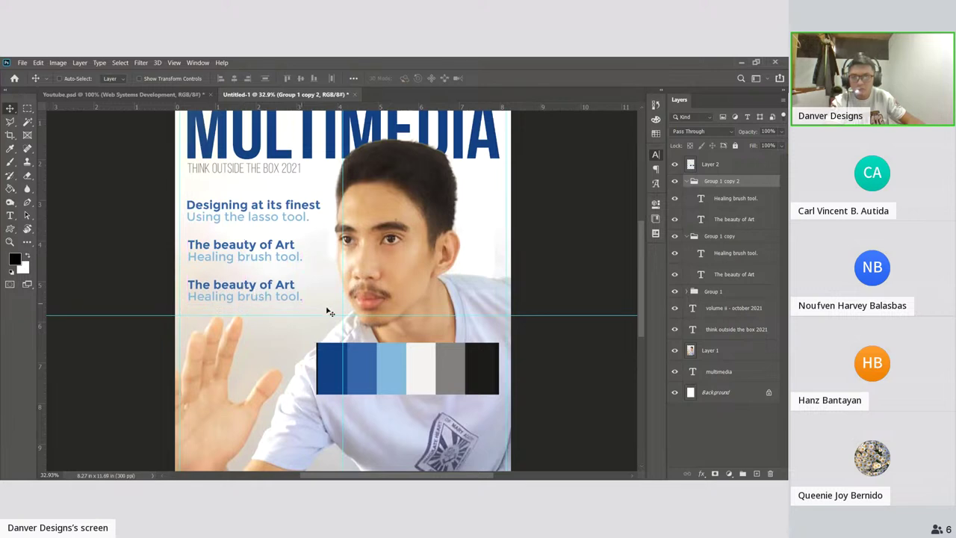
- Select all of the duplicate's heading text for editing
{"action": "key", "text": "t"}
{"action": "left_click", "coordinate": [283, 290]}
{"action": "key", "text": "ctrl+a"}
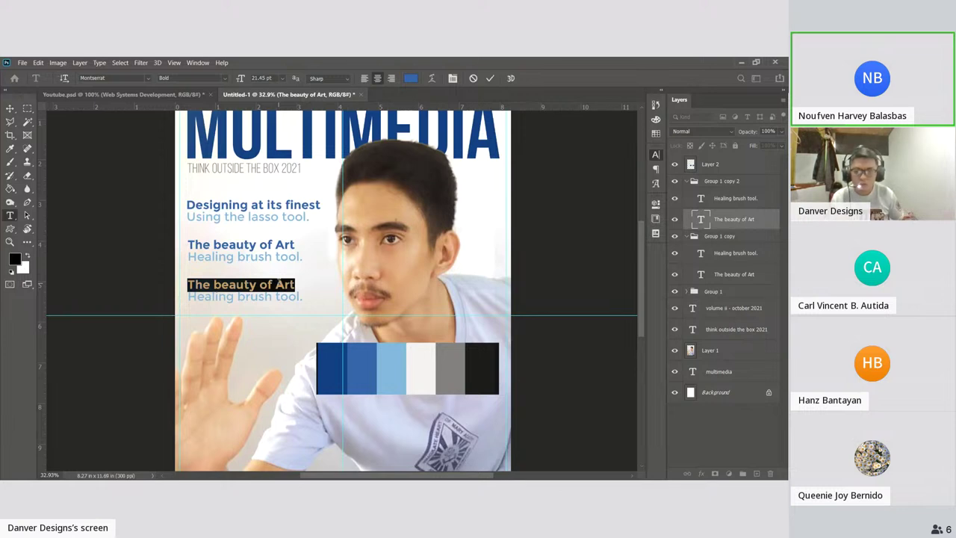
- Retype the copied heading as 'The future of photo editing' and centre-align it
{"action": "left_click", "coordinate": [253, 284]}
{"action": "key", "text": "ctrl+a"}
{"action": "type", "text": "The"}
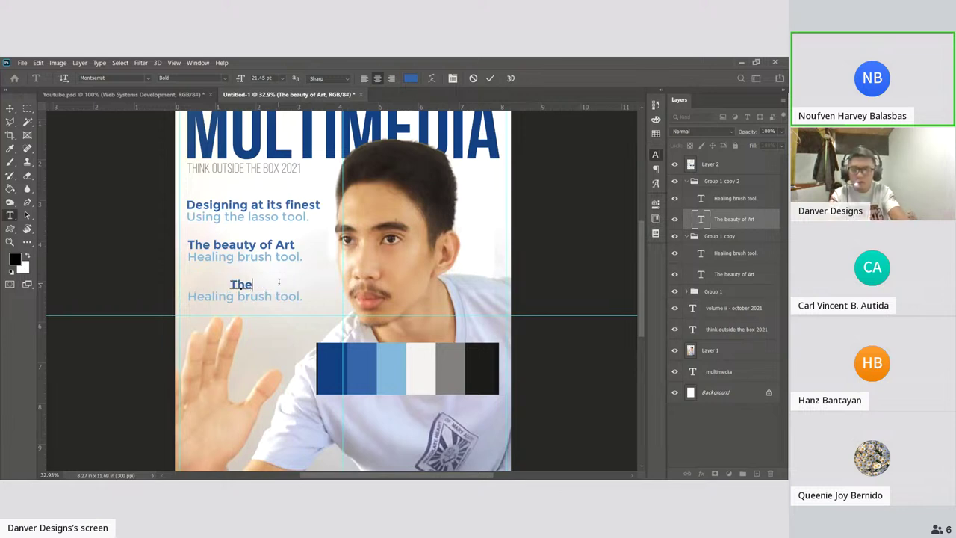
{"action": "type", "text": " futu"}
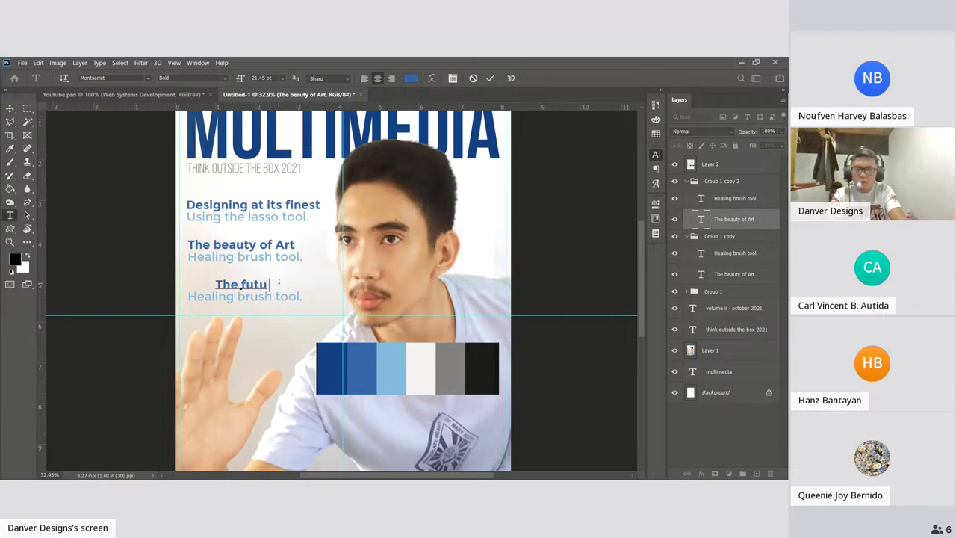
{"action": "type", "text": "re od f"}
{"action": "key", "text": "BackSpace"}
{"action": "key", "text": "BackSpace"}
{"action": "type", "text": "f pho"}
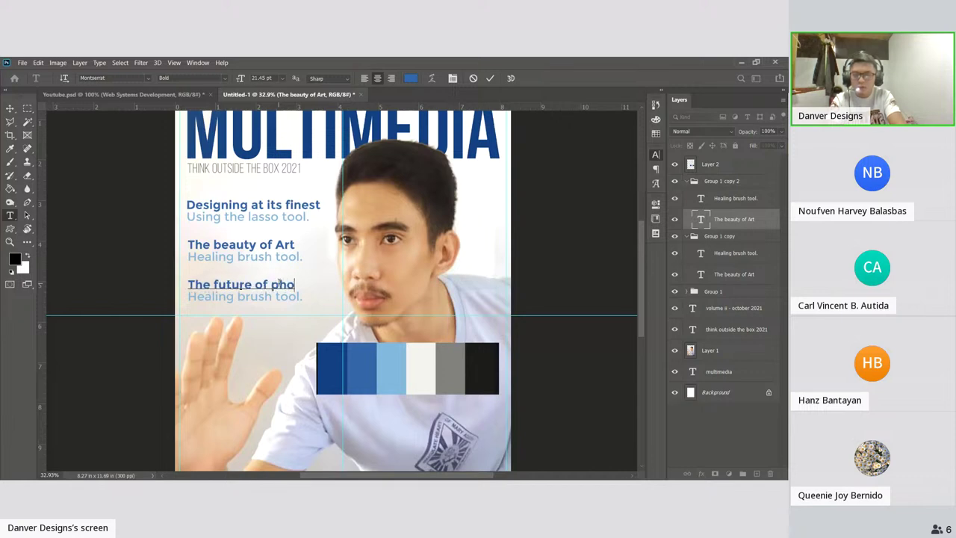
{"action": "type", "text": "to editing"}
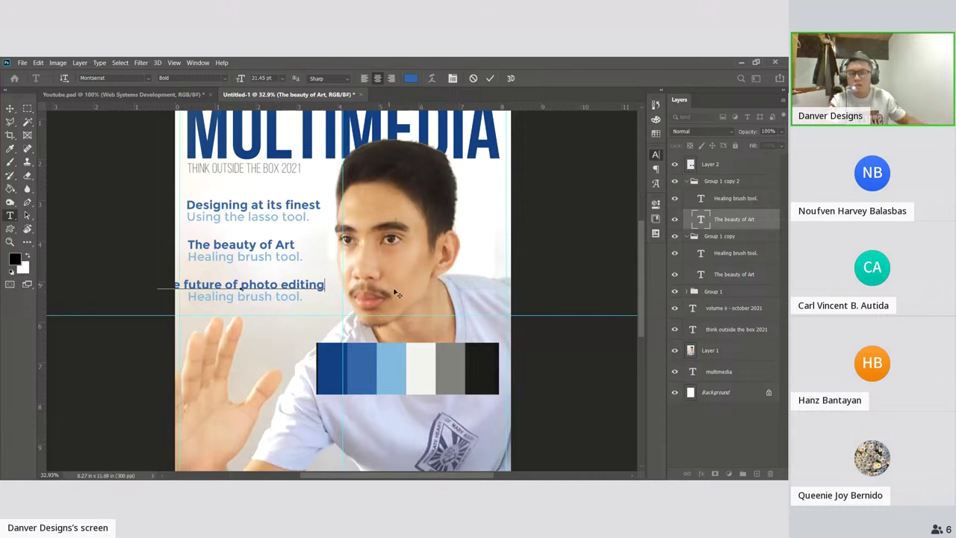
{"action": "key", "text": "ctrl+a"}
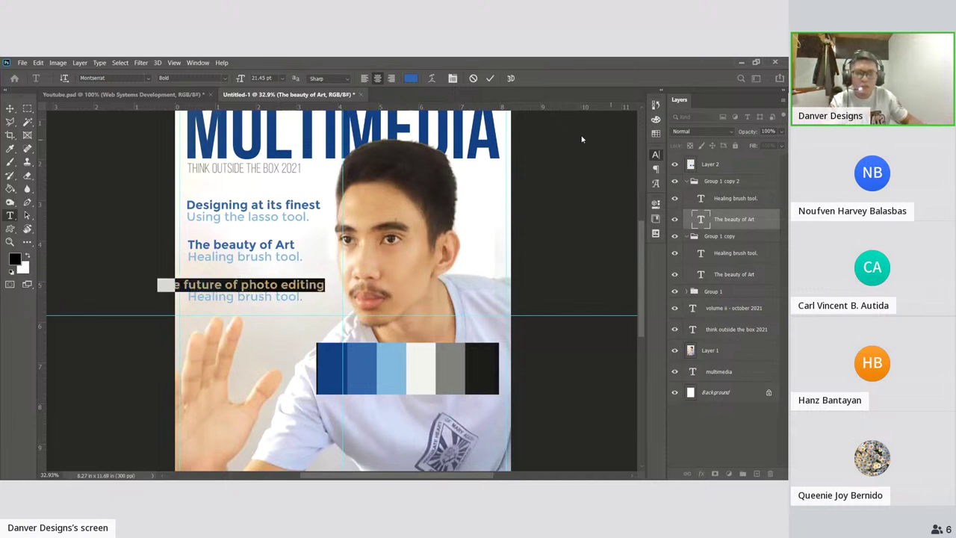
{"action": "left_click", "coordinate": [377, 79]}
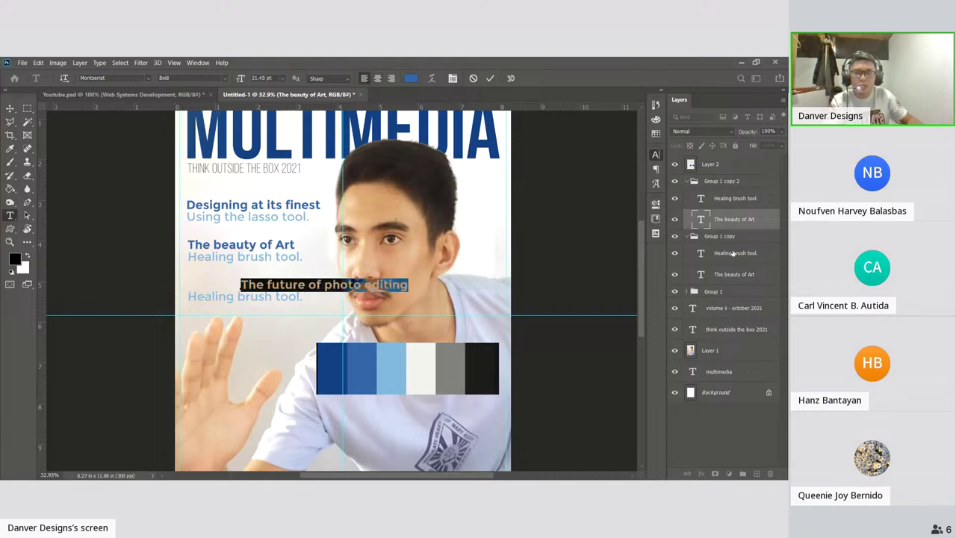
- Line up the new heading with the headlines above
{"action": "left_click", "coordinate": [734, 237]}
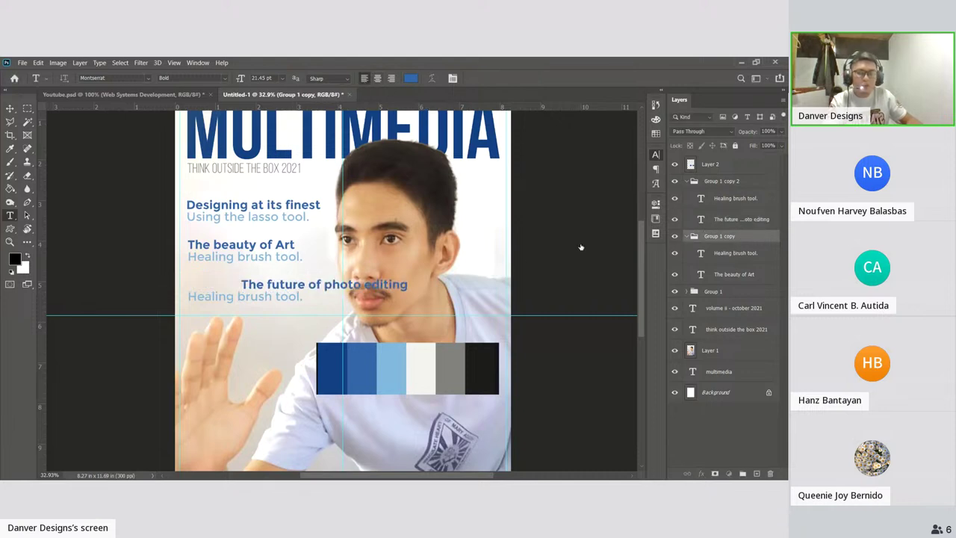
{"action": "key", "text": "v"}
{"action": "left_click", "coordinate": [446, 275]}
{"action": "left_click_drag", "start_coordinate": [404, 289], "coordinate": [358, 292]}
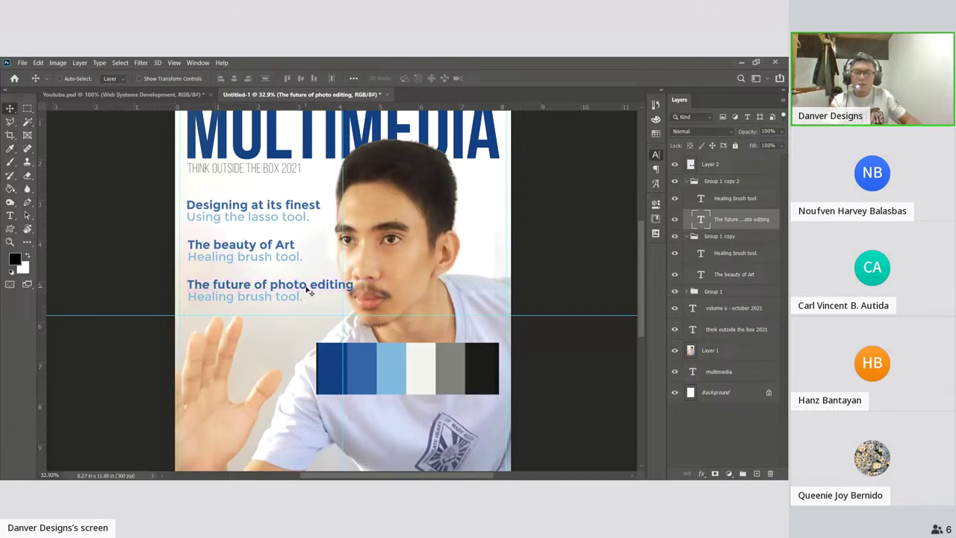
- Break the heading onto two lines after 'of'
{"action": "key", "text": "t"}
{"action": "left_click", "coordinate": [187, 286]}
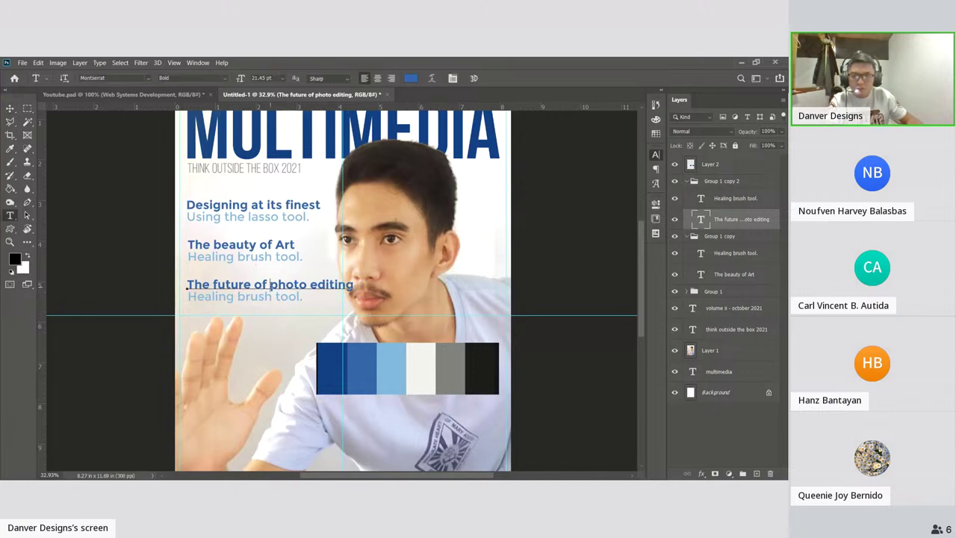
{"action": "left_click", "coordinate": [275, 285]}
{"action": "key", "text": "BackSpace"}
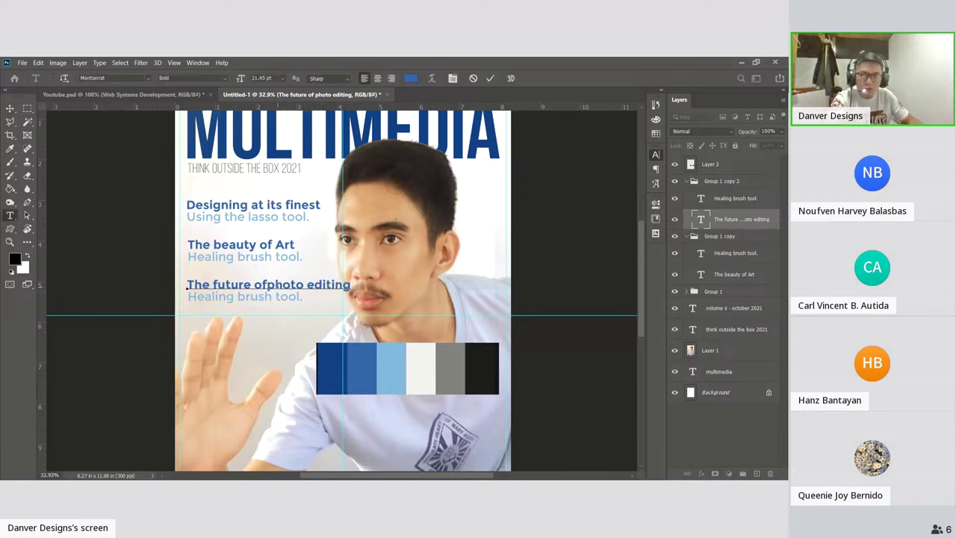
{"action": "key", "text": "Return"}
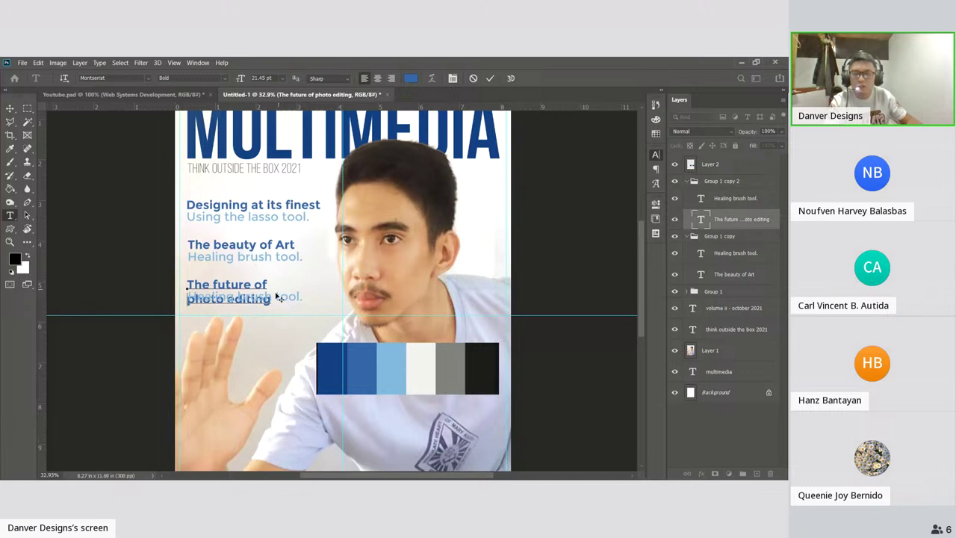
{"action": "key", "text": "ctrl+Return"}
- Move 'Healing brush tool.' just below 'photo editing' and nudge the third group up slightly
{"action": "key", "text": "v"}
{"action": "left_click", "coordinate": [298, 299]}
{"action": "left_click_drag", "start_coordinate": [299, 300], "coordinate": [299, 315]}
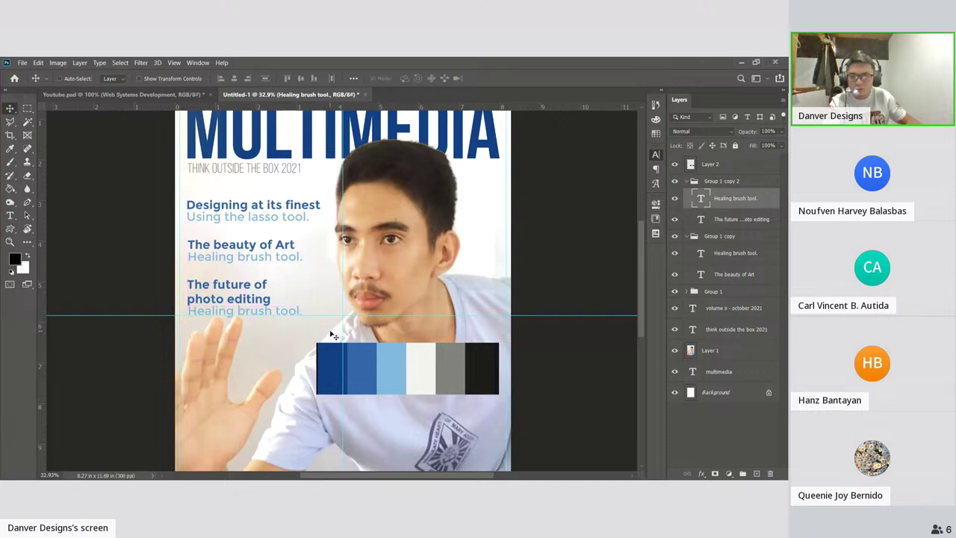
{"action": "left_click", "coordinate": [723, 185]}
{"action": "key", "text": "Up"}
{"action": "key", "text": "Up"}
{"action": "key", "text": "Up"}
{"action": "key", "text": "Up"}
{"action": "key", "text": "Up"}
{"action": "key", "text": "Up"}
{"action": "key", "text": "Up"}
{"action": "key", "text": "Up"}
{"action": "key", "text": "Up"}
{"action": "key", "text": "Up"}
{"action": "key", "text": "Up"}
{"action": "key", "text": "Up"}
{"action": "key", "text": "Up"}
{"action": "key", "text": "Up"}
{"action": "key", "text": "Up"}
{"action": "key", "text": "Up"}
{"action": "key", "text": "Up"}
{"action": "key", "text": "Up"}
{"action": "key", "text": "Up"}
{"action": "key", "text": "Up"}
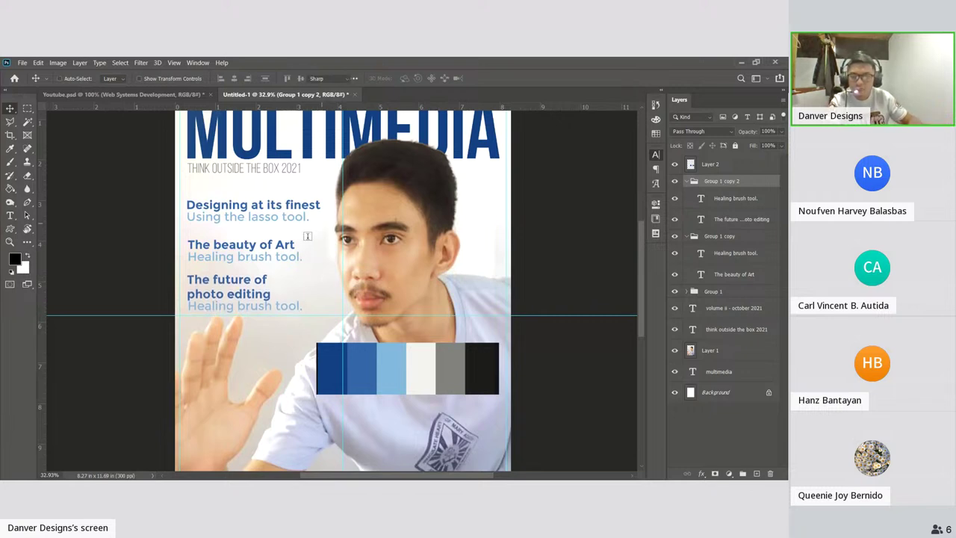
{"action": "double_click", "coordinate": [272, 291]}
{"action": "type", "text": "."}
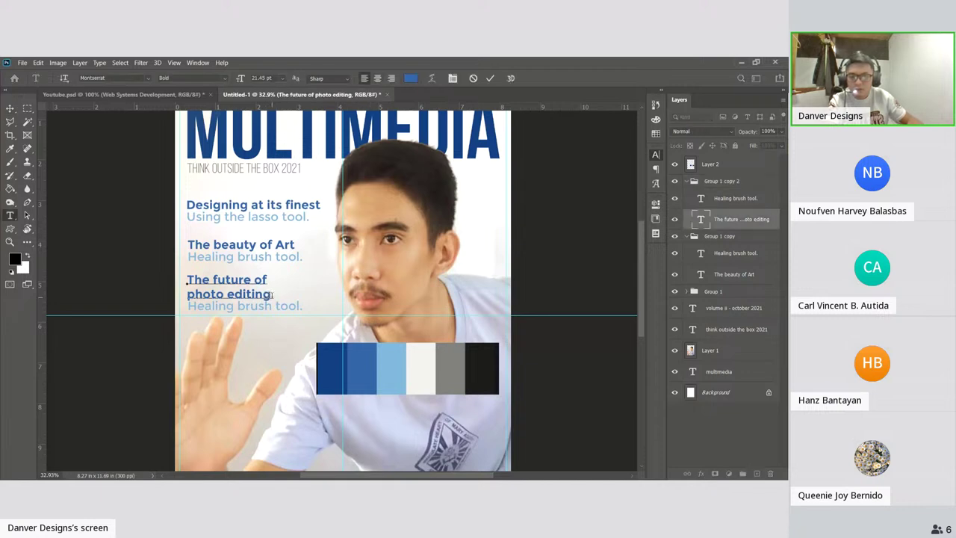
{"action": "key", "text": "BackSpace"}
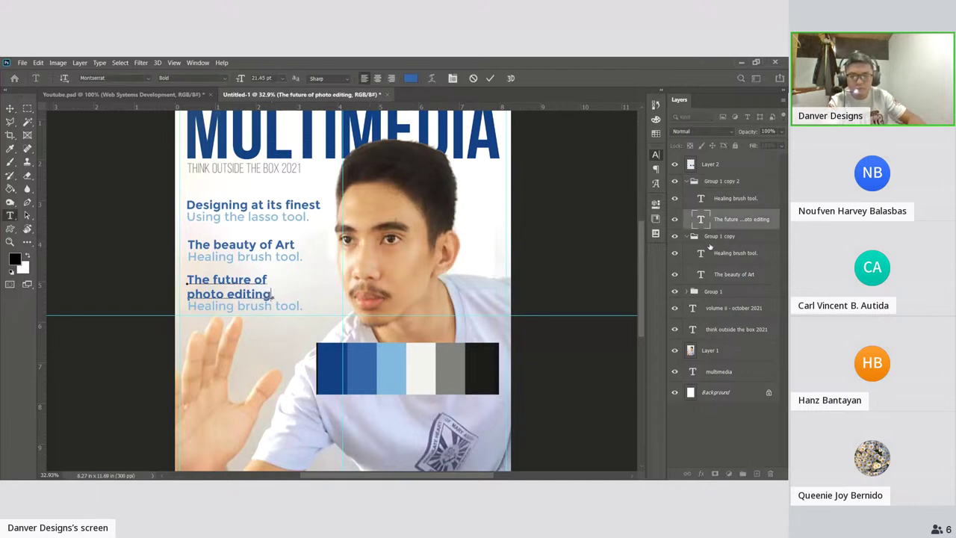
- Replace the third subtitle with a centre-aligned 'Magic wand is on the way.'
{"action": "left_click", "coordinate": [749, 217]}
{"action": "left_click", "coordinate": [303, 313]}
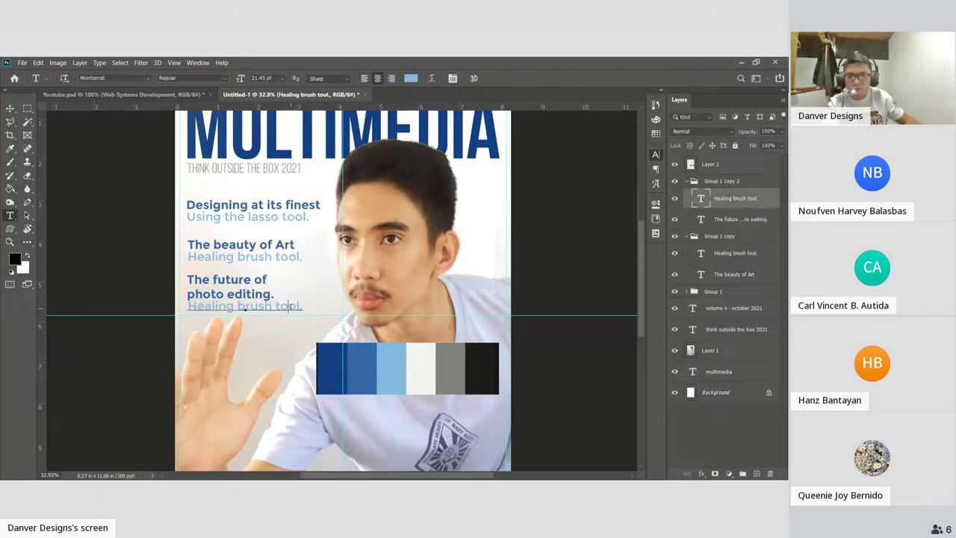
{"action": "key", "text": "ctrl+a"}
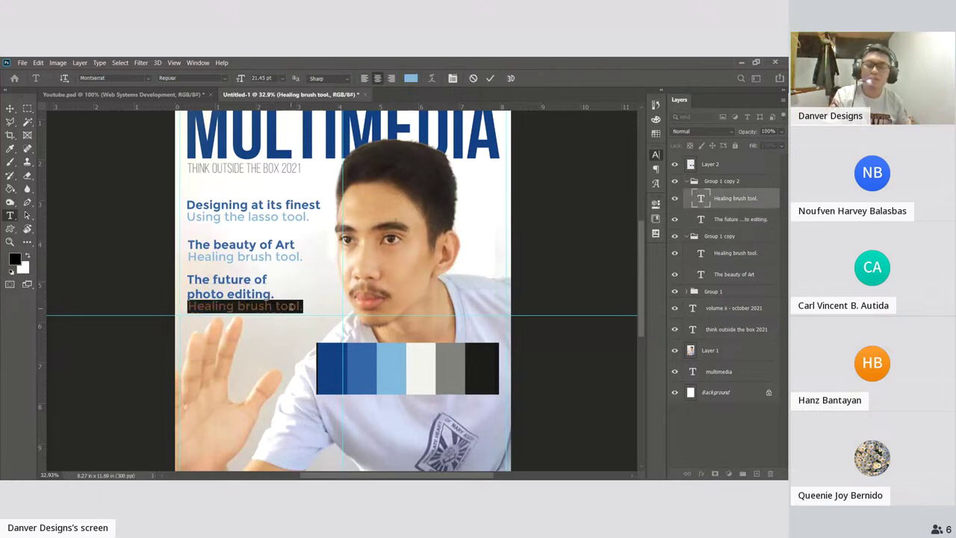
{"action": "type", "text": "Magic wand"}
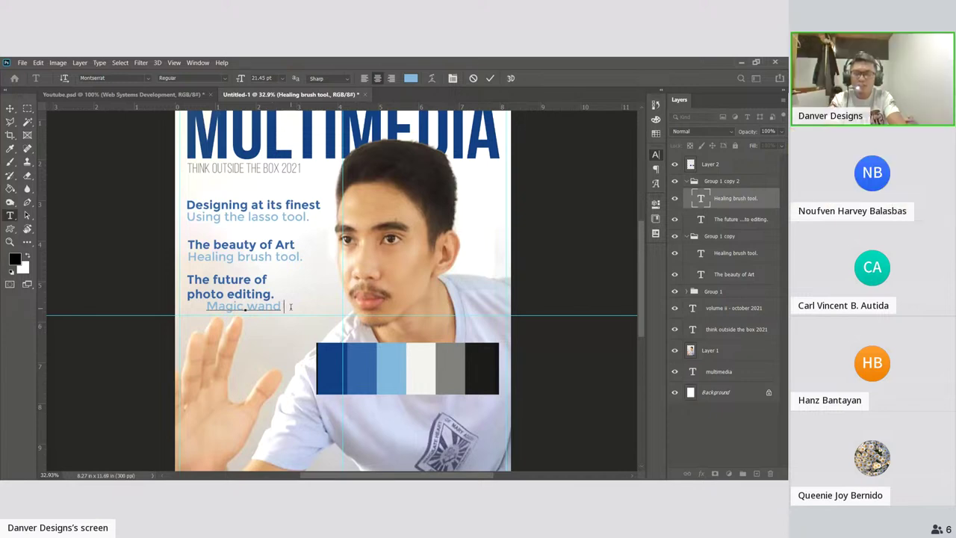
{"action": "type", "text": "is on the wau"}
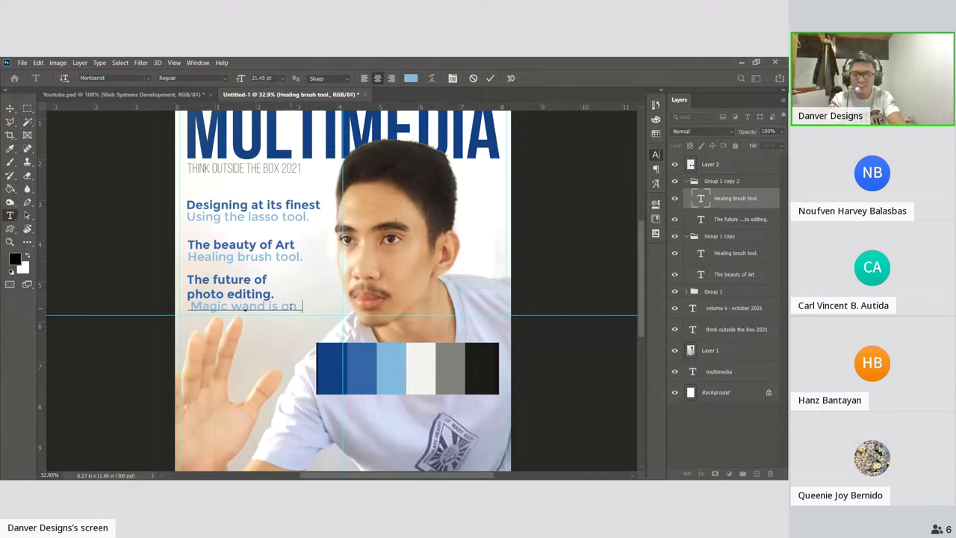
{"action": "key", "text": "BackSpace"}
{"action": "type", "text": "y."}
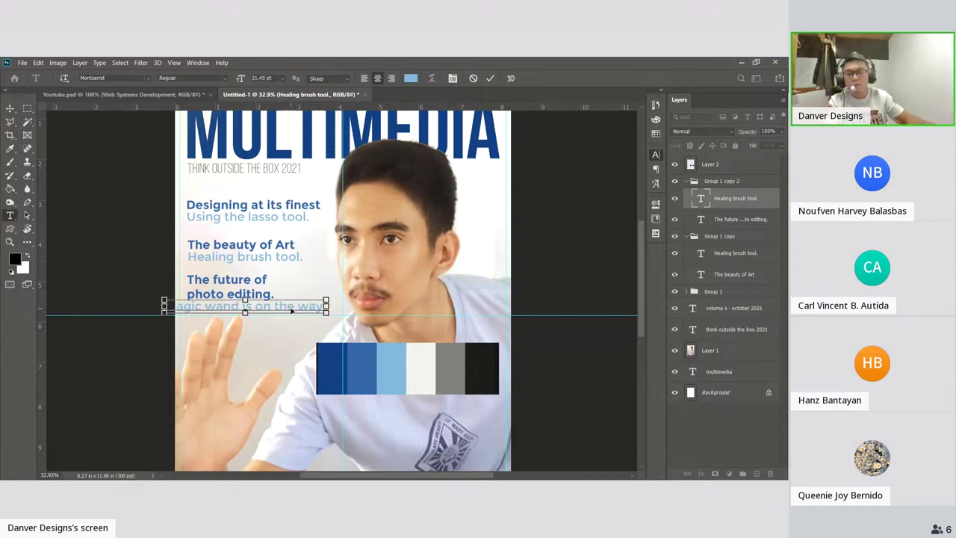
{"action": "key", "text": "ctrl+a"}
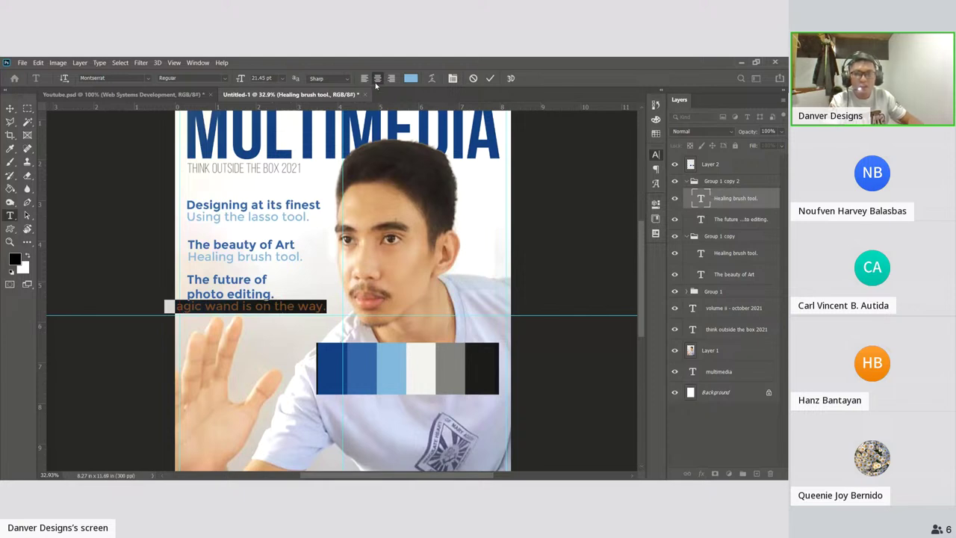
{"action": "left_click", "coordinate": [377, 78]}
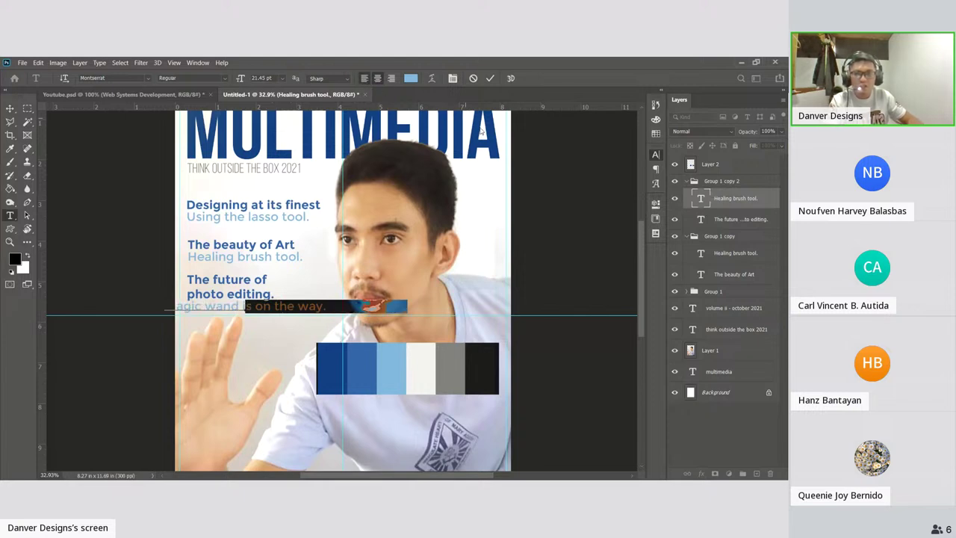
- Move the new subtitle under 'photo editing.' and hide the guides
{"action": "left_click", "coordinate": [719, 220]}
{"action": "key", "text": "v"}
{"action": "left_click_drag", "start_coordinate": [387, 306], "coordinate": [323, 315]}
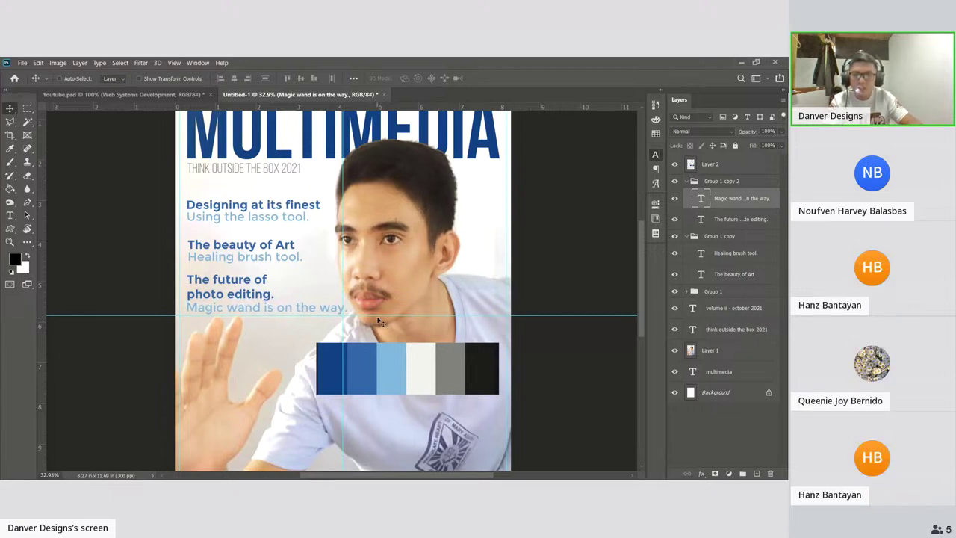
{"action": "key", "text": "ctrl+h"}
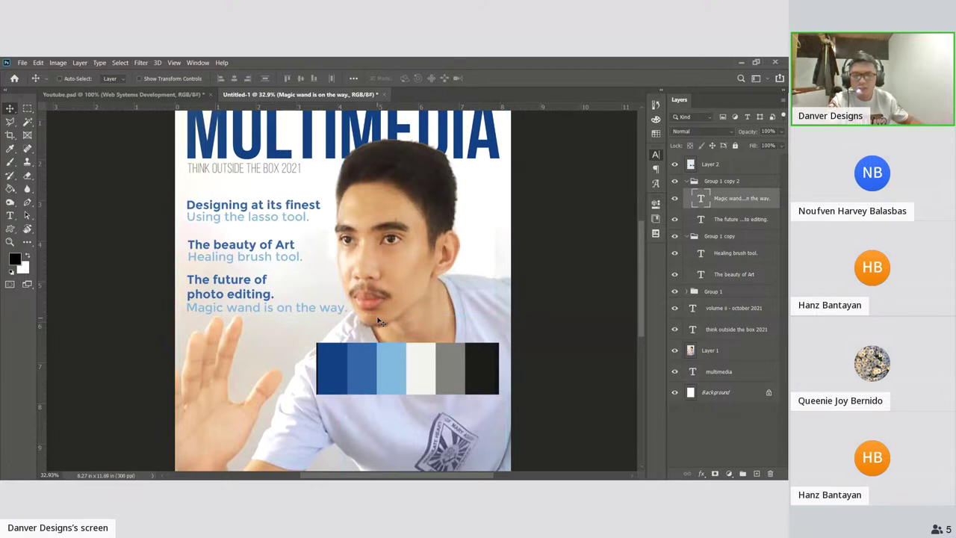
{"action": "scroll", "coordinate": [396, 301], "scroll_direction": "down", "scroll_amount": 4}
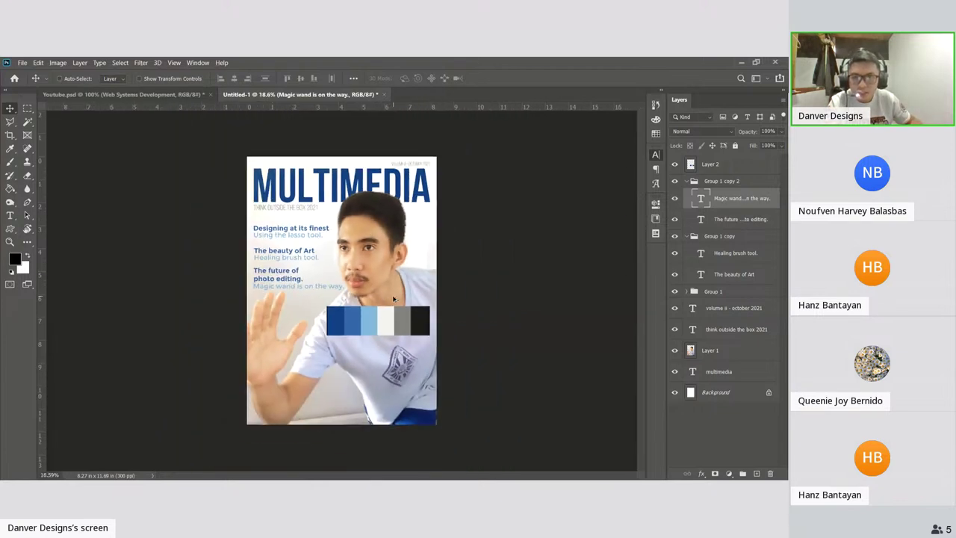
{"action": "scroll", "coordinate": [392, 299], "scroll_direction": "up", "scroll_amount": 1}
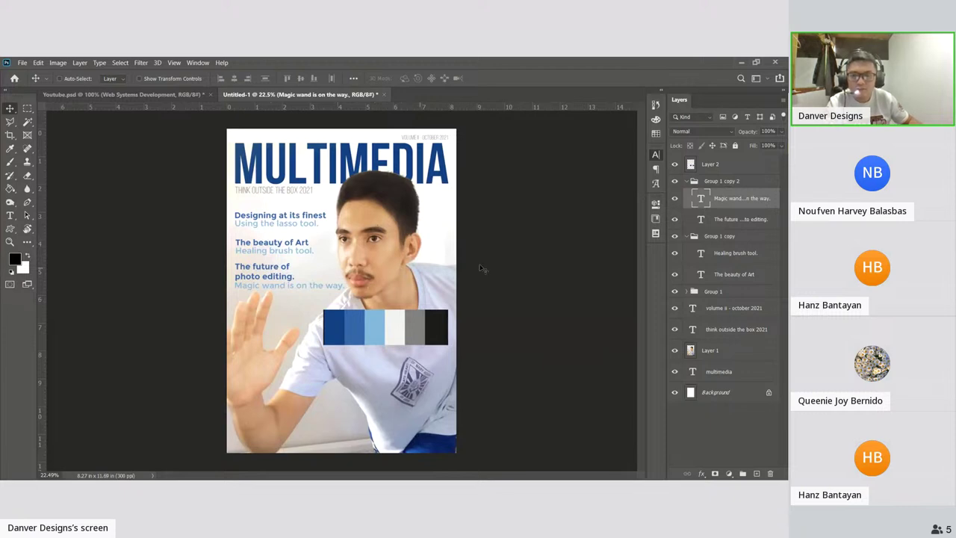
{"action": "left_click", "coordinate": [726, 218]}
{"action": "left_click", "coordinate": [725, 201]}
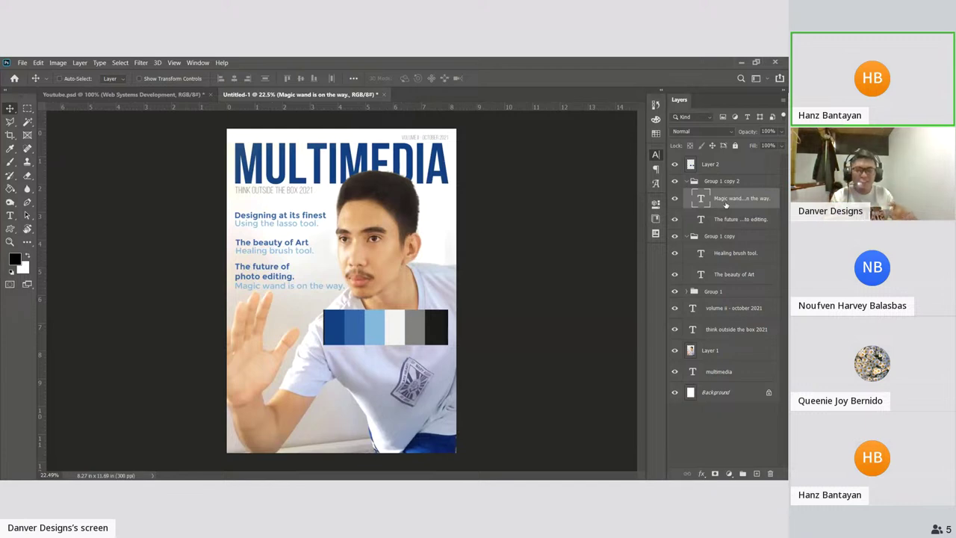
- Collapse the three headline groups, nudge them up together, and place a layout guide
{"action": "left_click", "coordinate": [685, 183]}
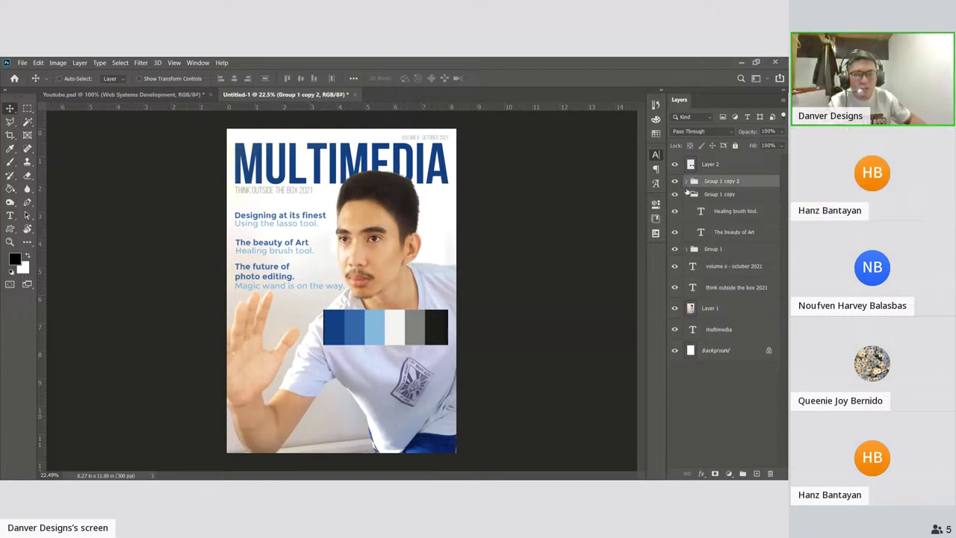
{"action": "left_click", "coordinate": [686, 194]}
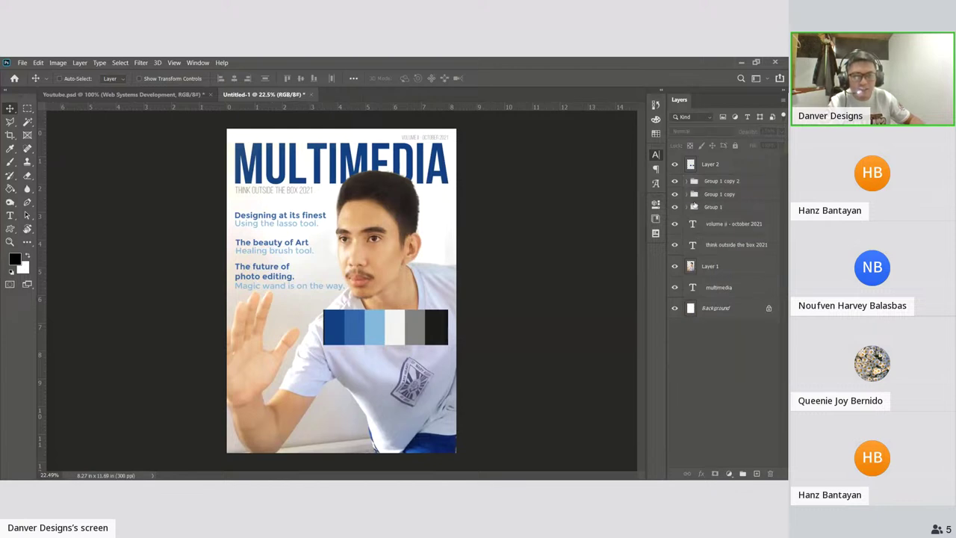
{"action": "left_click", "coordinate": [706, 194]}
{"action": "left_click", "coordinate": [712, 184]}
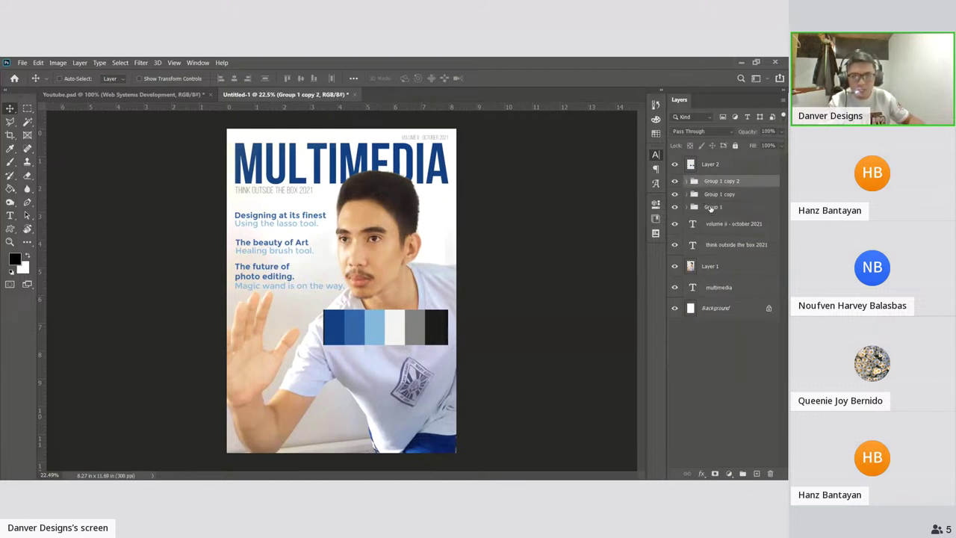
{"action": "left_click", "coordinate": [711, 208], "text": "shift"}
{"action": "key", "text": "shift+Up"}
{"action": "key", "text": "shift+Up"}
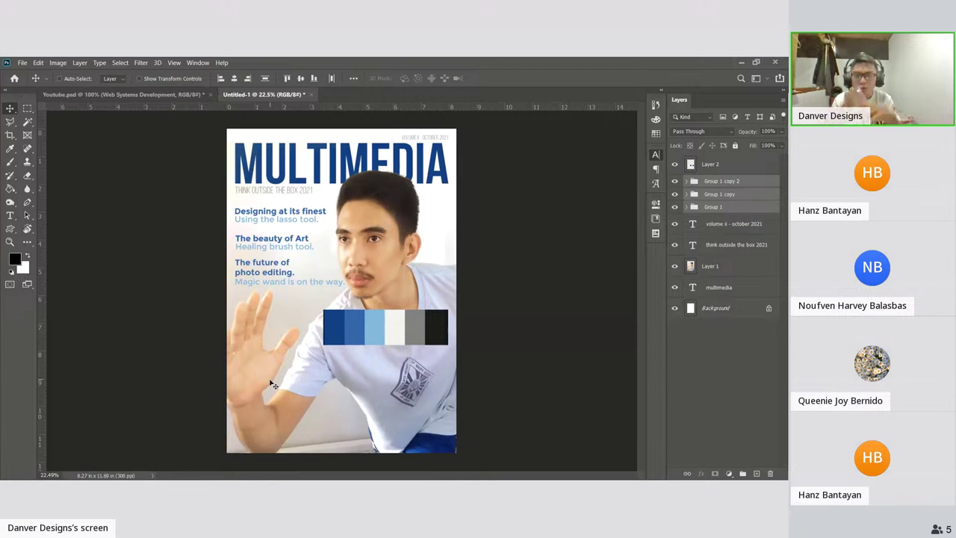
{"action": "left_click_drag", "start_coordinate": [273, 385], "coordinate": [273, 385]}
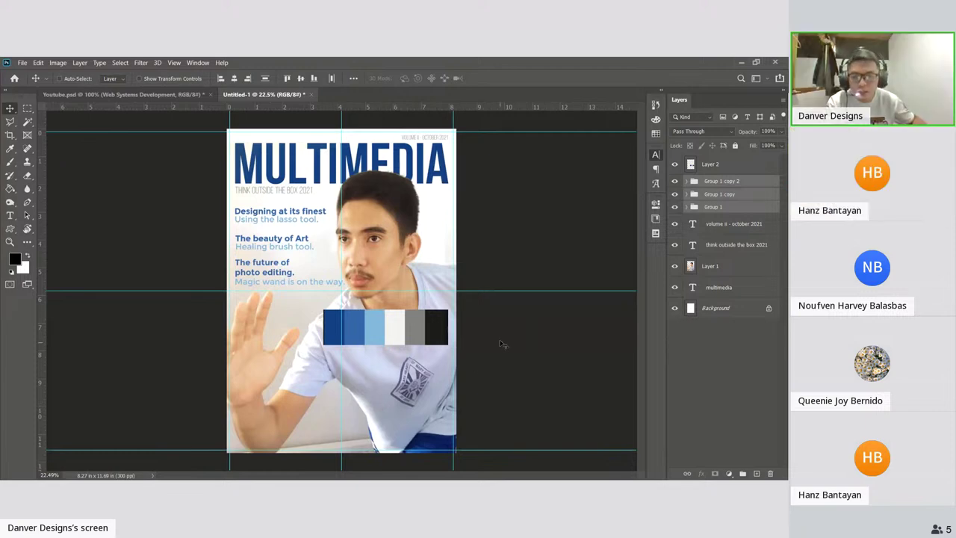
- Type the model's name beside the portrait's head and shrink it to 12 pt
{"action": "key", "text": "t"}
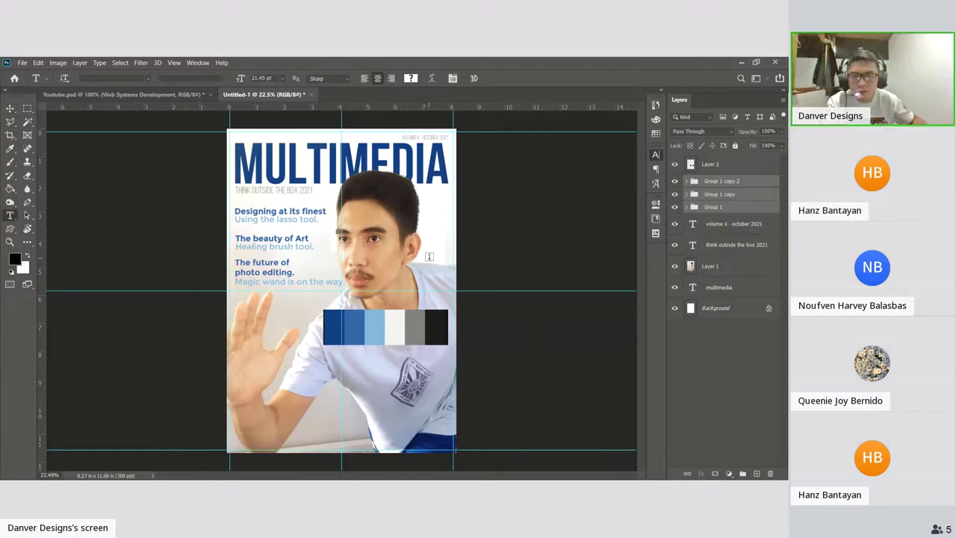
{"action": "left_click", "coordinate": [428, 257]}
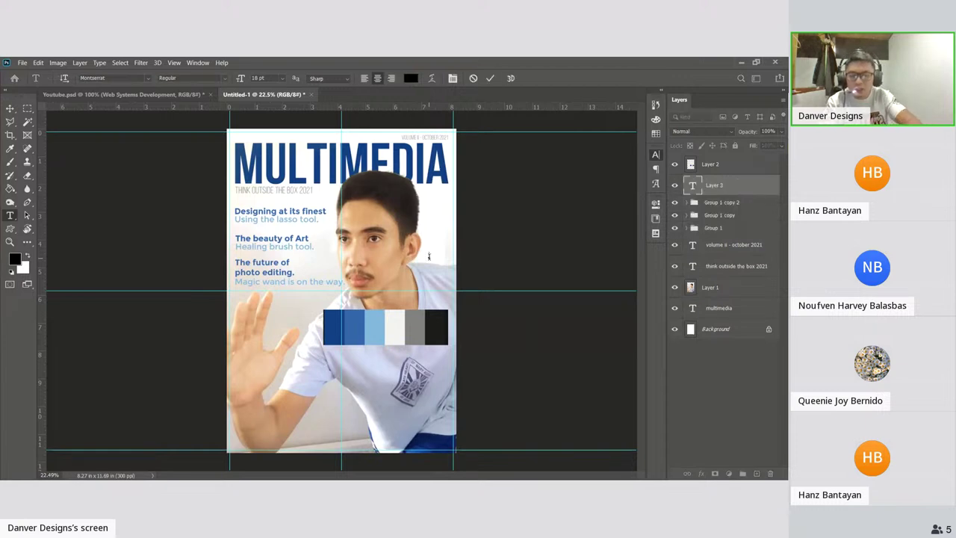
{"action": "type", "text": "bjk"}
{"action": "key", "text": "BackSpace"}
{"action": "key", "text": "BackSpace"}
{"action": "key", "text": "BackSpace"}
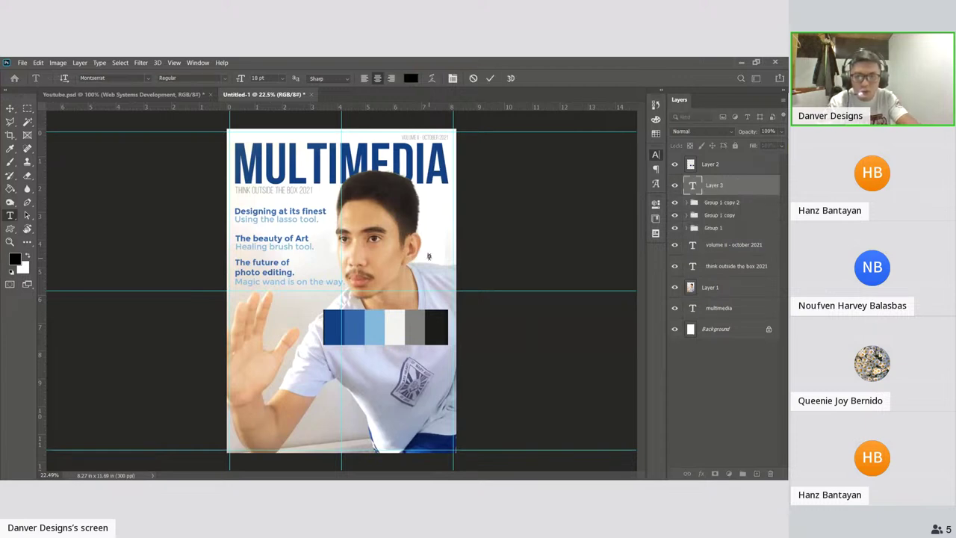
{"action": "type", "text": "M"}
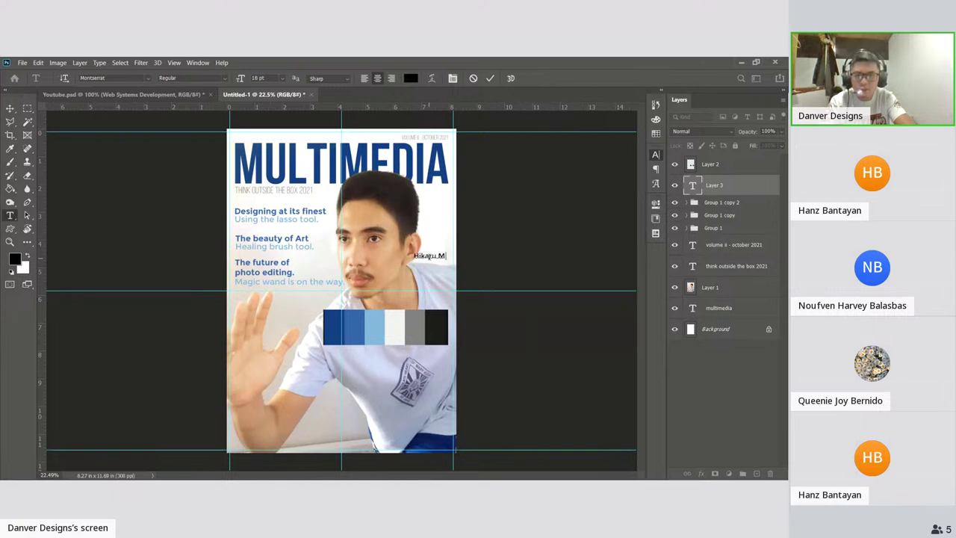
{"action": "type", "text": "izobe"}
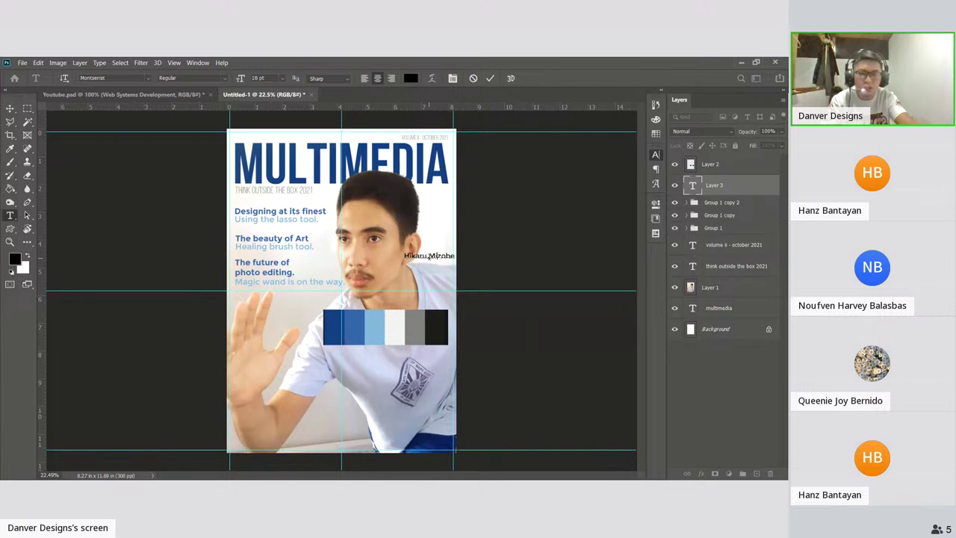
{"action": "key", "text": "ctrl+a"}
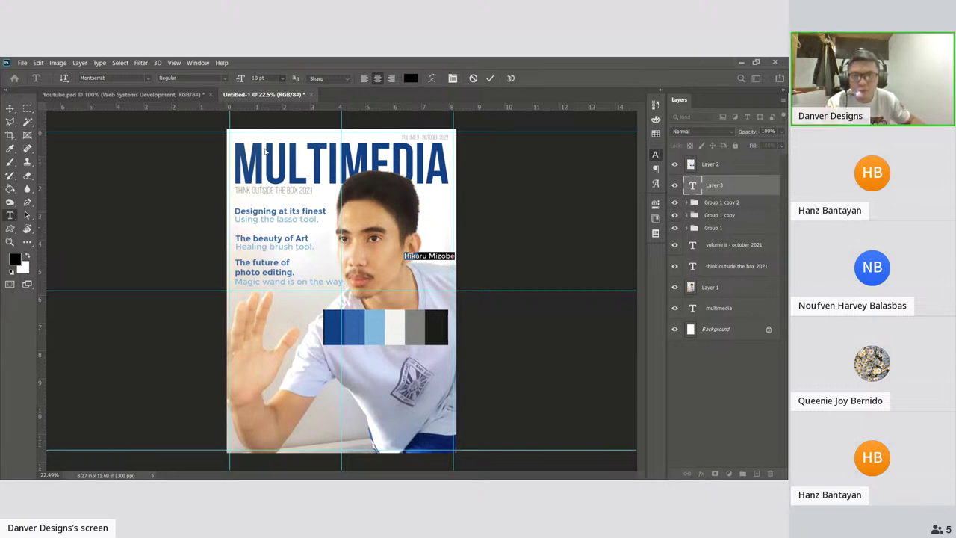
{"action": "key", "text": "ctrl+shift+comma"}
{"action": "key", "text": "ctrl+shift+comma"}
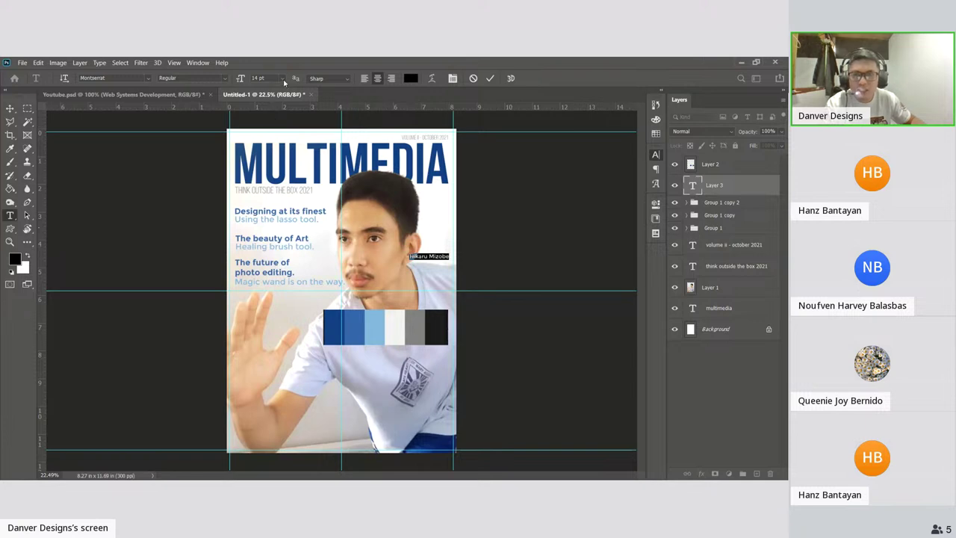
{"action": "key", "text": "ctrl+shift+comma"}
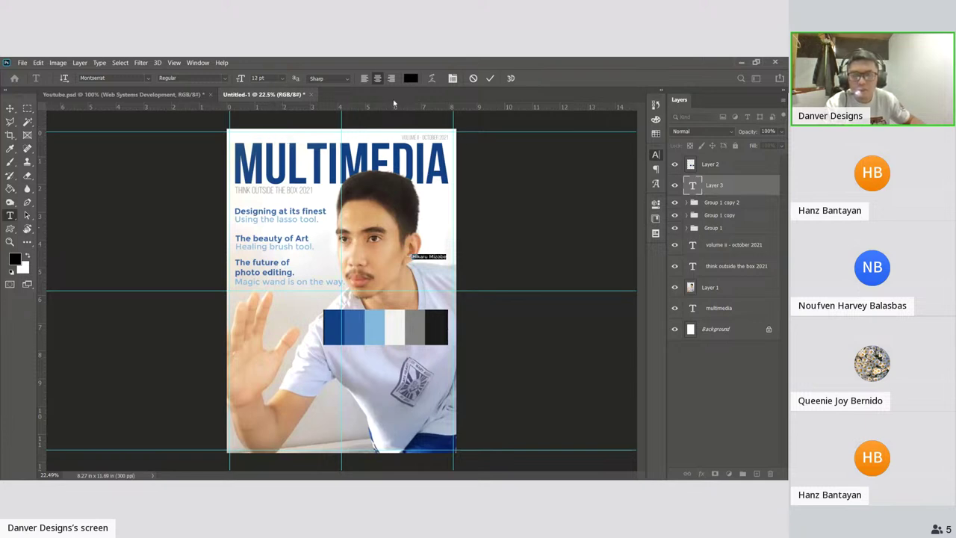
{"action": "left_click", "coordinate": [728, 209]}
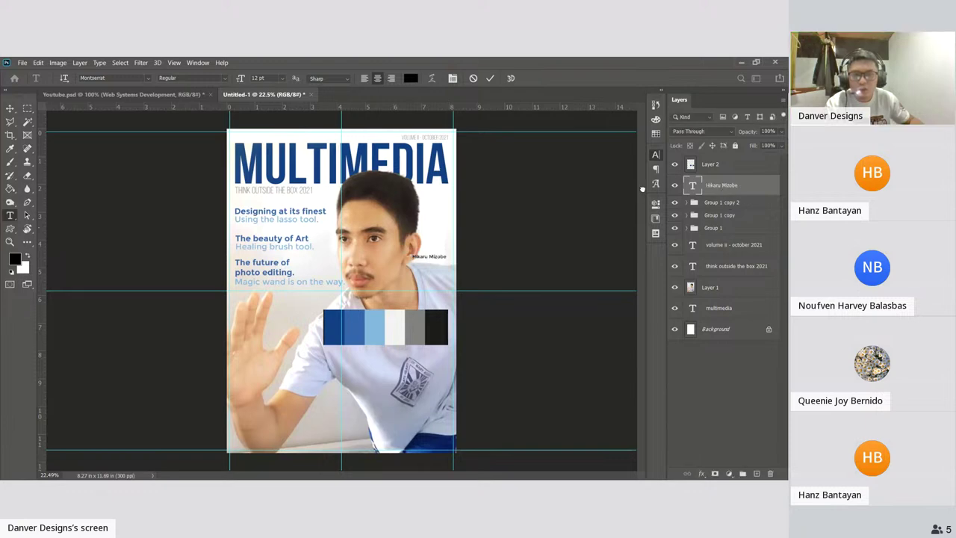
- Select the portrait photo Layer 1 and pick an enlarged Background Eraser brush
{"action": "key", "text": "v"}
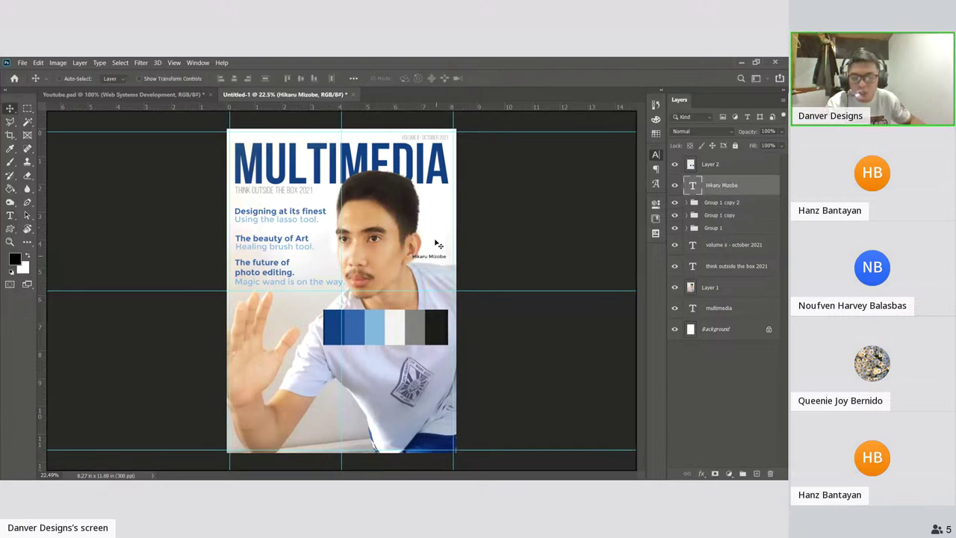
{"action": "scroll", "coordinate": [438, 248], "scroll_direction": "up", "scroll_amount": 4}
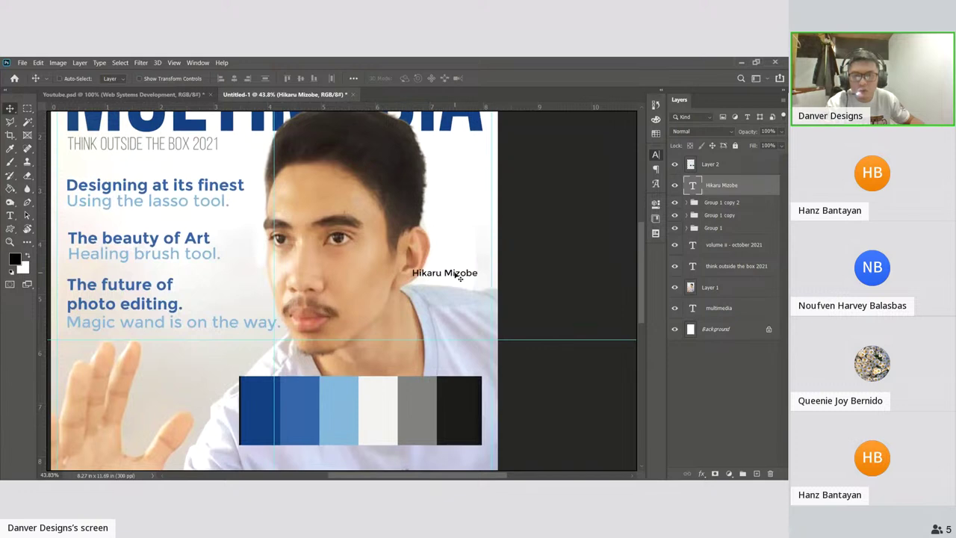
{"action": "left_click", "coordinate": [707, 290]}
{"action": "key", "text": "e"}
{"action": "key", "text": "shift+e"}
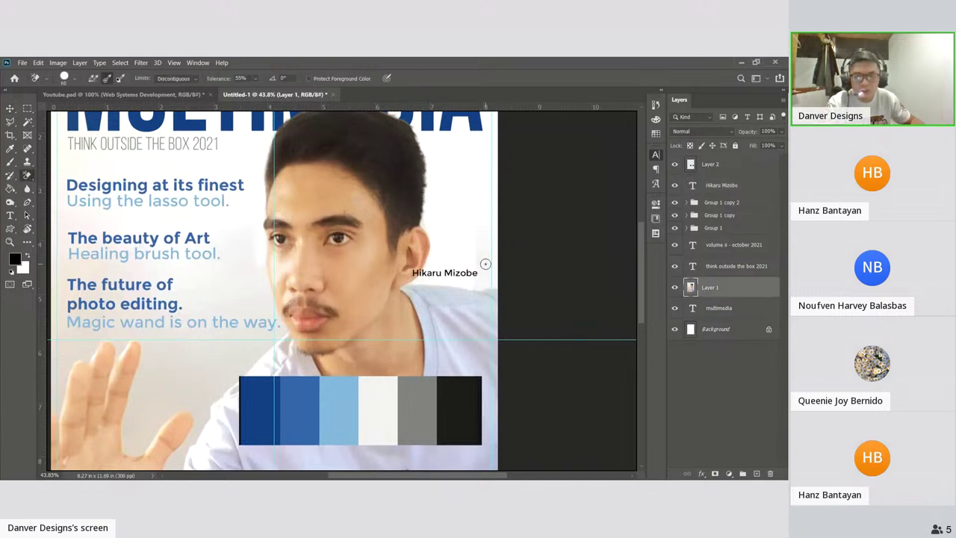
{"action": "key", "text": "bracketright"}
{"action": "key", "text": "bracketright"}
{"action": "key", "text": "bracketright"}
{"action": "key", "text": "bracketright"}
{"action": "key", "text": "bracketright"}
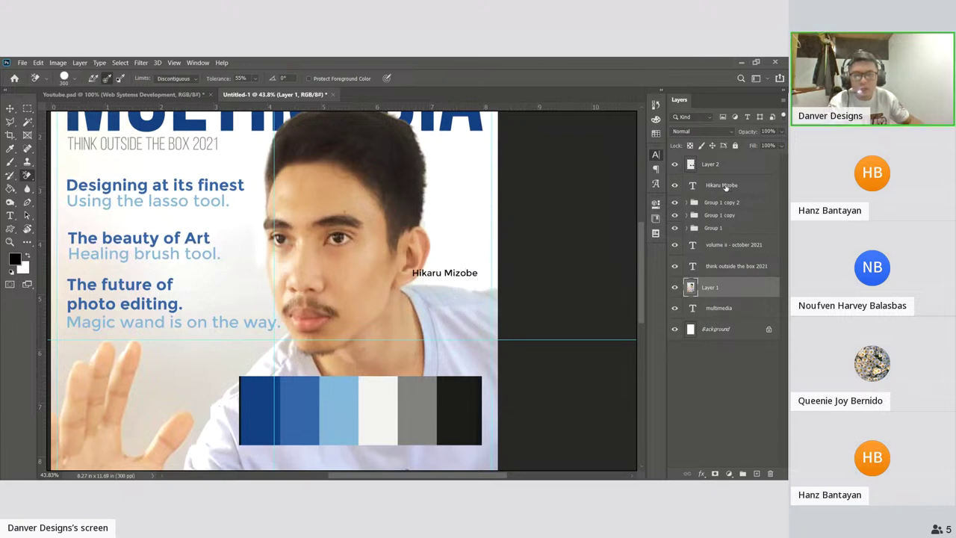
- Make the name caption slightly smaller and shift it right beside the ear
{"action": "left_click", "coordinate": [460, 301], "text": "ctrl"}
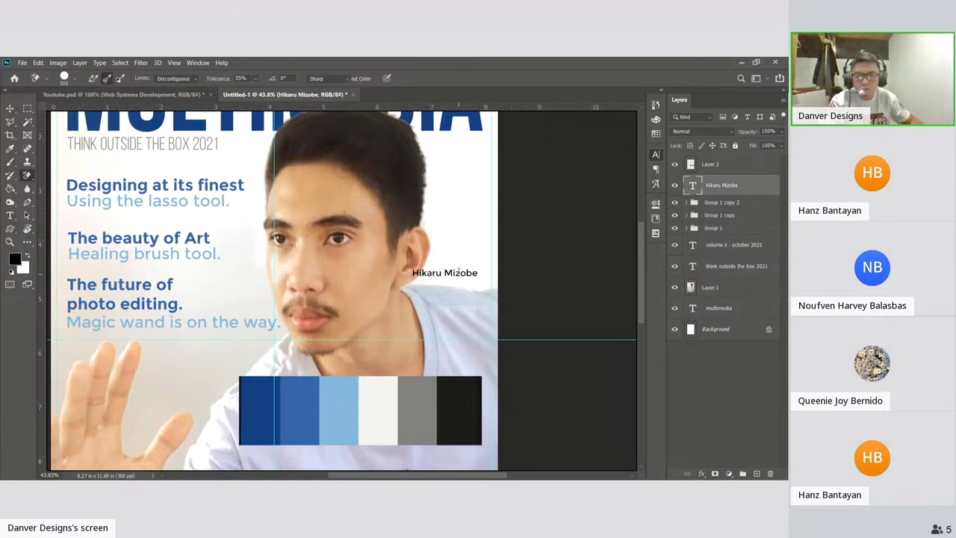
{"action": "key", "text": "t"}
{"action": "left_click", "coordinate": [459, 271]}
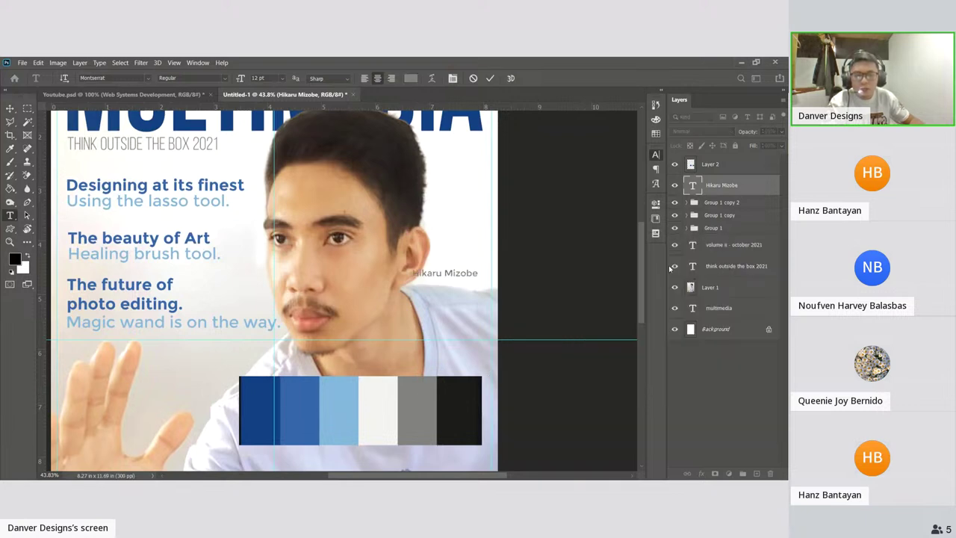
{"action": "key", "text": "ctrl+a"}
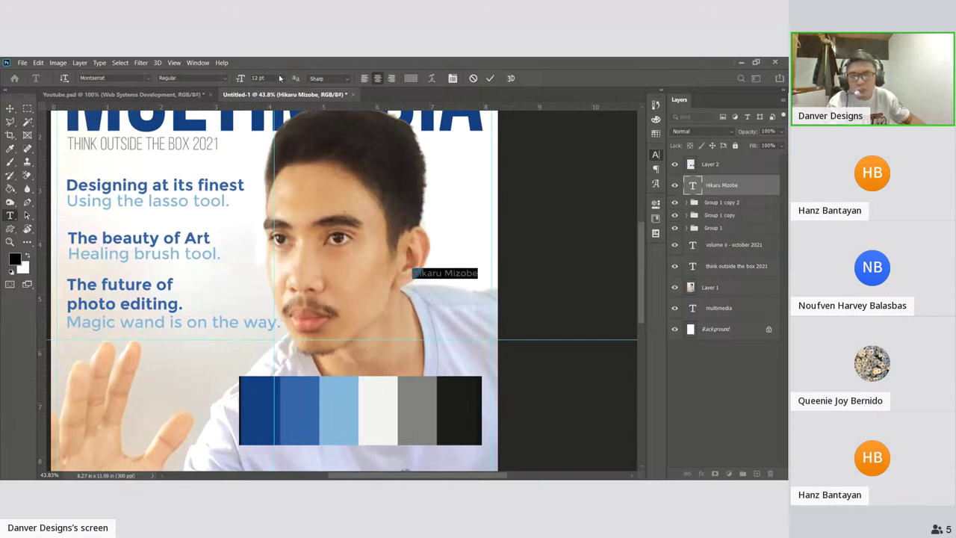
{"action": "left_click", "coordinate": [274, 126]}
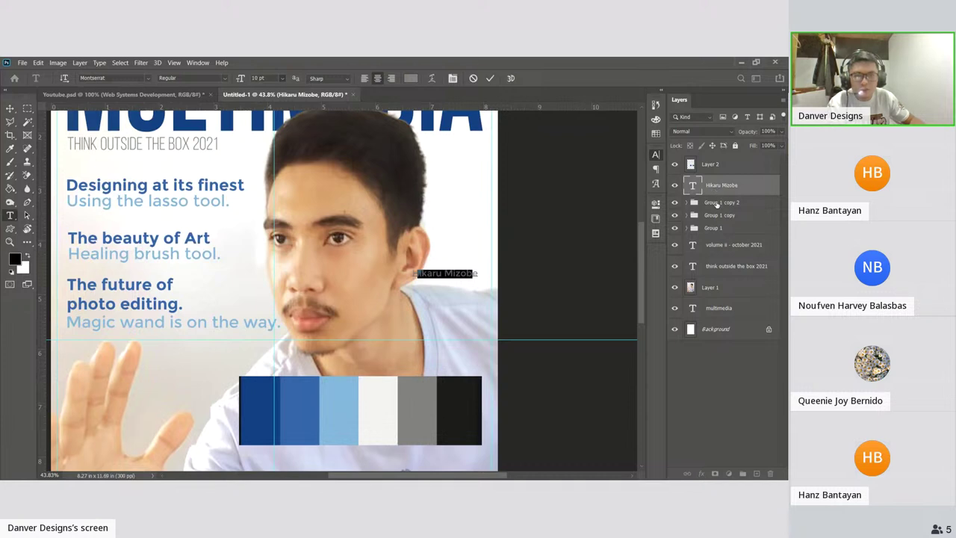
{"action": "left_click", "coordinate": [586, 188]}
{"action": "key", "text": "alt+bracketleft"}
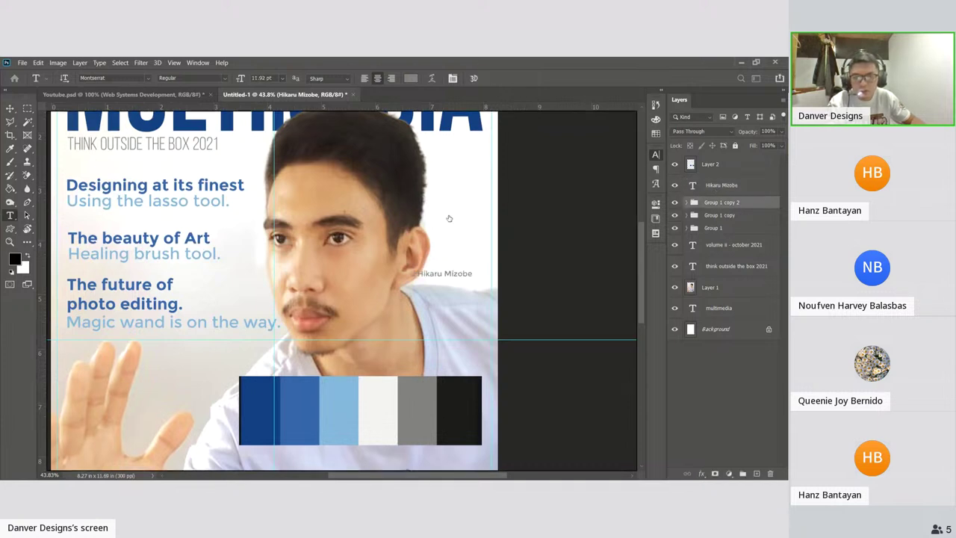
{"action": "key", "text": "v"}
{"action": "left_click_drag", "start_coordinate": [452, 273], "coordinate": [461, 278]}
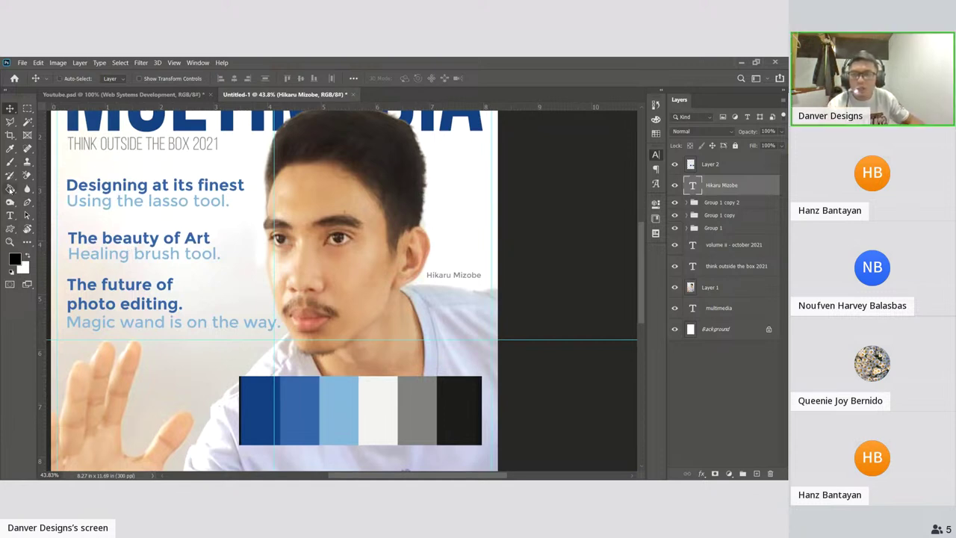
- With the Pencil, draw a black signature on a new Layer 3 just above the name caption
{"action": "left_click", "coordinate": [13, 163]}
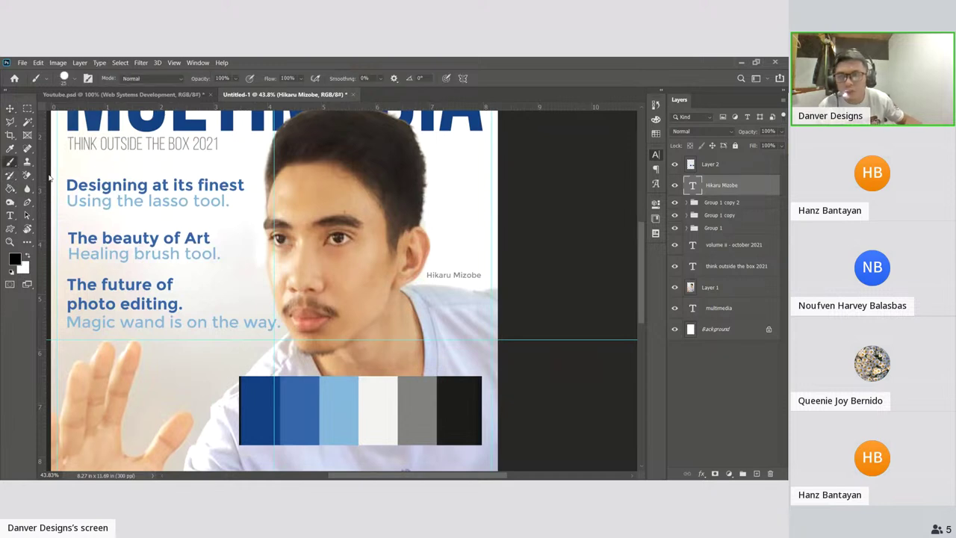
{"action": "key", "text": "shift+b"}
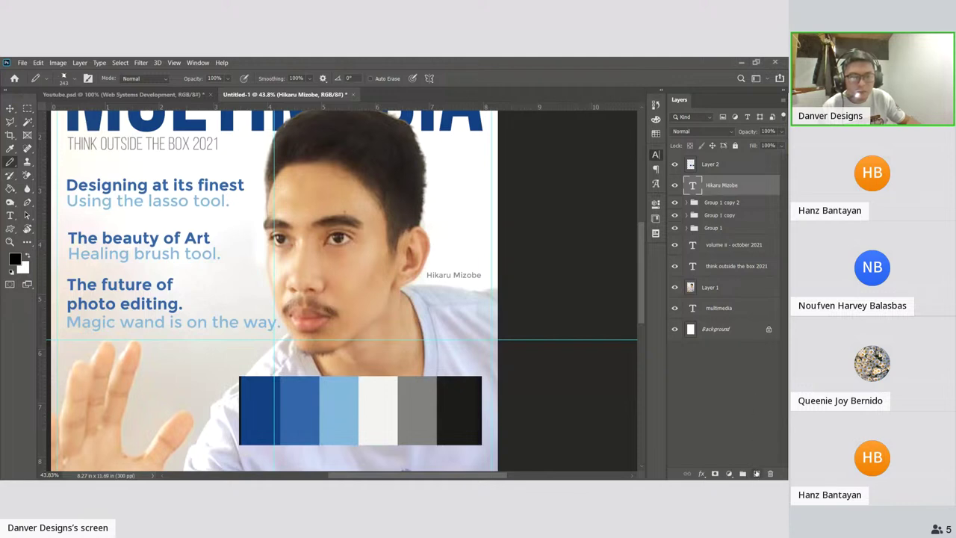
{"action": "left_click", "coordinate": [756, 474]}
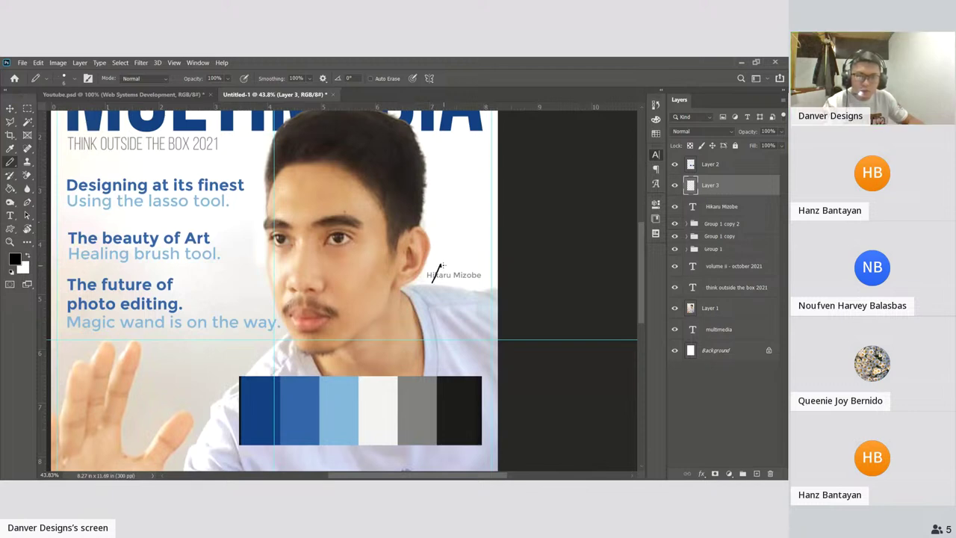
{"action": "left_click_drag", "start_coordinate": [440, 266], "coordinate": [473, 268]}
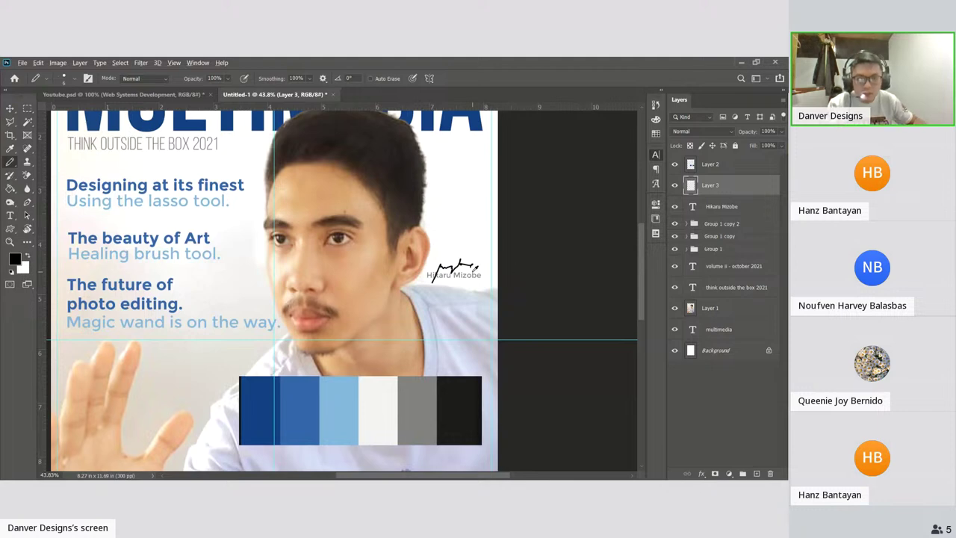
{"action": "scroll", "coordinate": [476, 268], "scroll_direction": "up", "scroll_amount": 3}
{"action": "scroll", "coordinate": [475, 269], "scroll_direction": "down", "scroll_amount": 5}
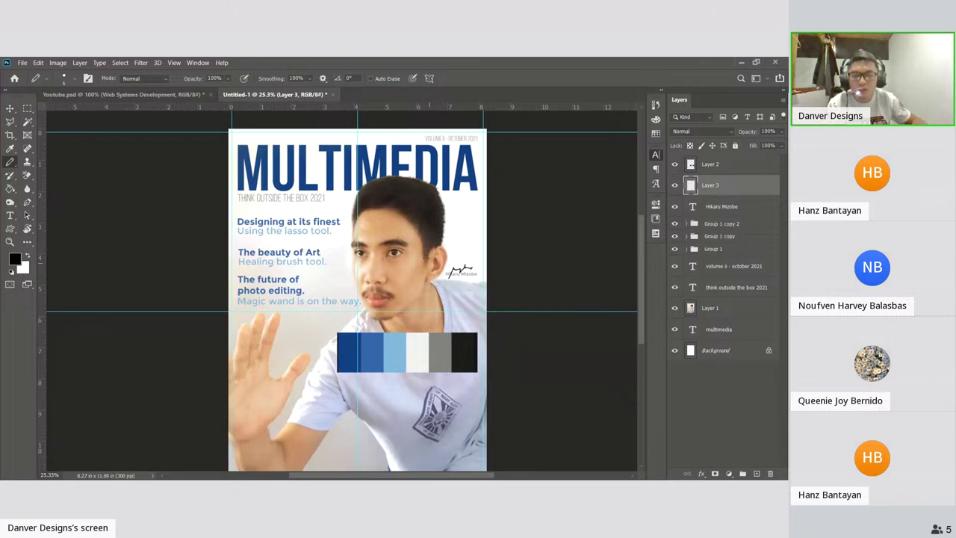
- Hide the colour swatch strip layer (Layer 2)
{"action": "scroll", "coordinate": [358, 299], "scroll_direction": "down", "scroll_amount": 3}
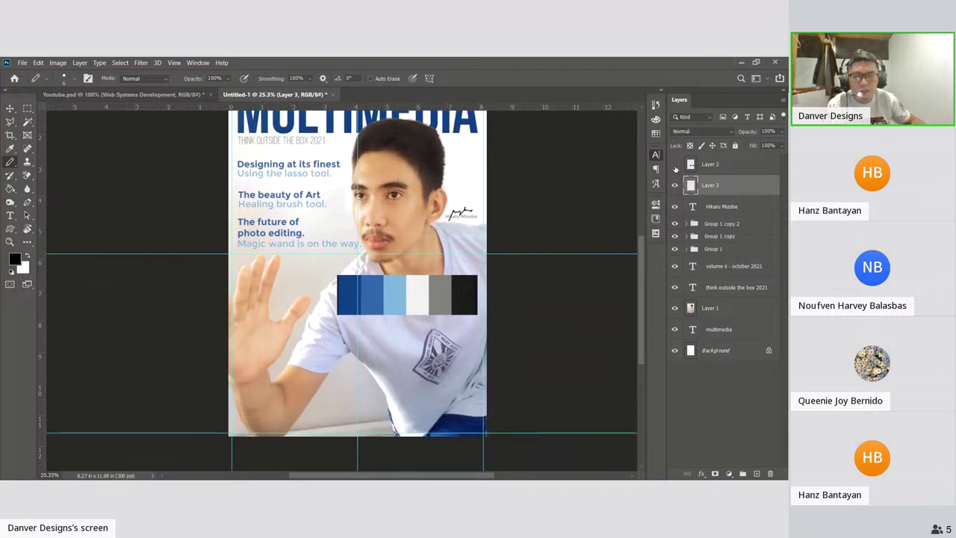
{"action": "left_click", "coordinate": [674, 165]}
{"action": "scroll", "coordinate": [359, 291], "scroll_direction": "up", "scroll_amount": 2}
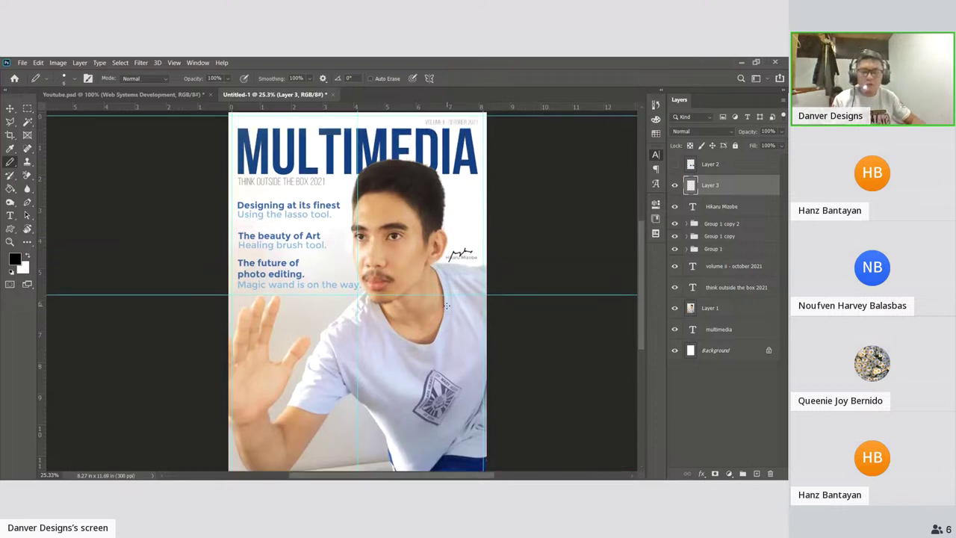
{"action": "scroll", "coordinate": [446, 304], "scroll_direction": "down", "scroll_amount": 3}
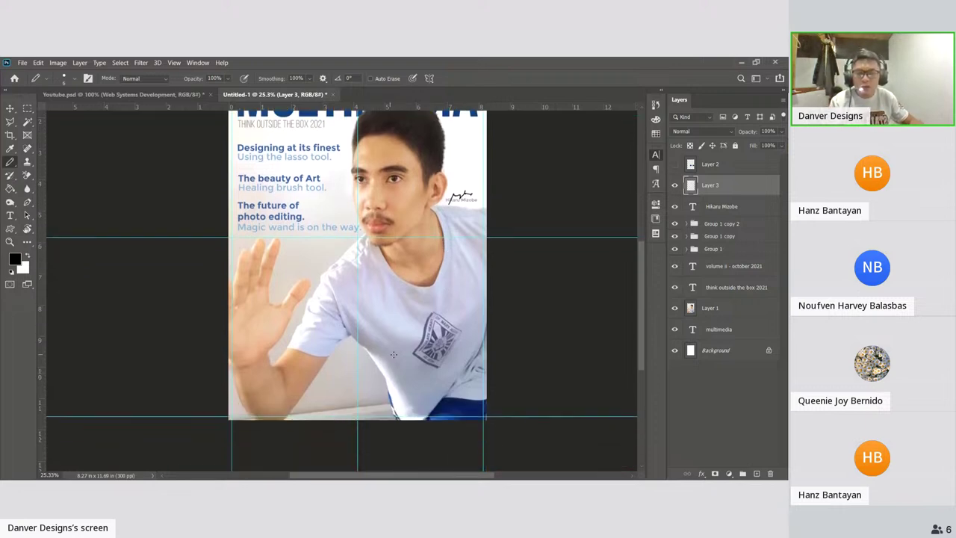
{"action": "scroll", "coordinate": [479, 329], "scroll_direction": "up", "scroll_amount": 3}
{"action": "scroll", "coordinate": [450, 326], "scroll_direction": "down", "scroll_amount": 3}
- Add an ADOBE PHOTOSHOP CC text line on the shirt, then show the swatch strip again
{"action": "key", "text": "t"}
{"action": "left_click", "coordinate": [357, 323]}
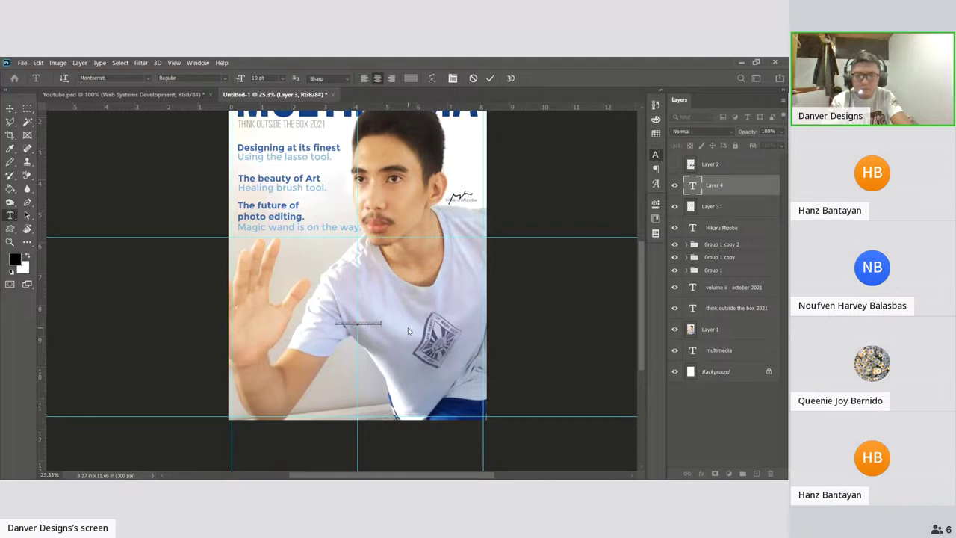
{"action": "key", "text": "ctrl+a"}
{"action": "scroll", "coordinate": [396, 331], "scroll_direction": "up", "scroll_amount": 1}
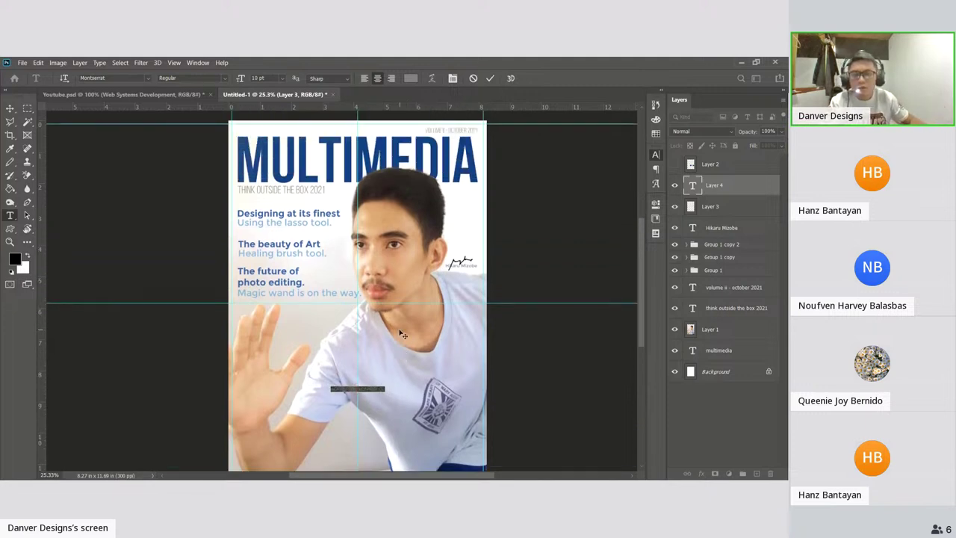
{"action": "scroll", "coordinate": [419, 340], "scroll_direction": "down", "scroll_amount": 2}
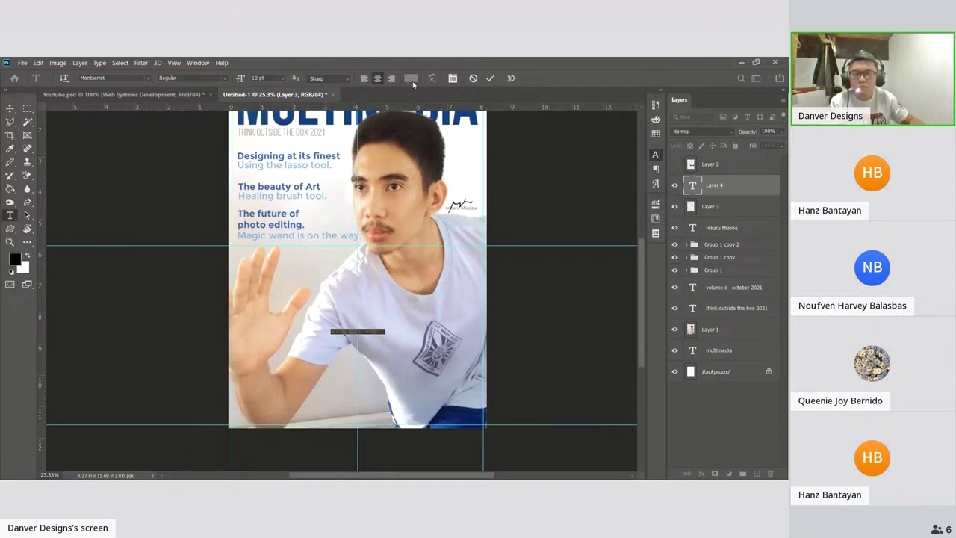
{"action": "left_click", "coordinate": [675, 164]}
{"action": "left_click", "coordinate": [675, 164]}
- Enlarge the ADOBE PHOTOSHOP CC line to 36 pt
{"action": "triple_click", "coordinate": [369, 331]}
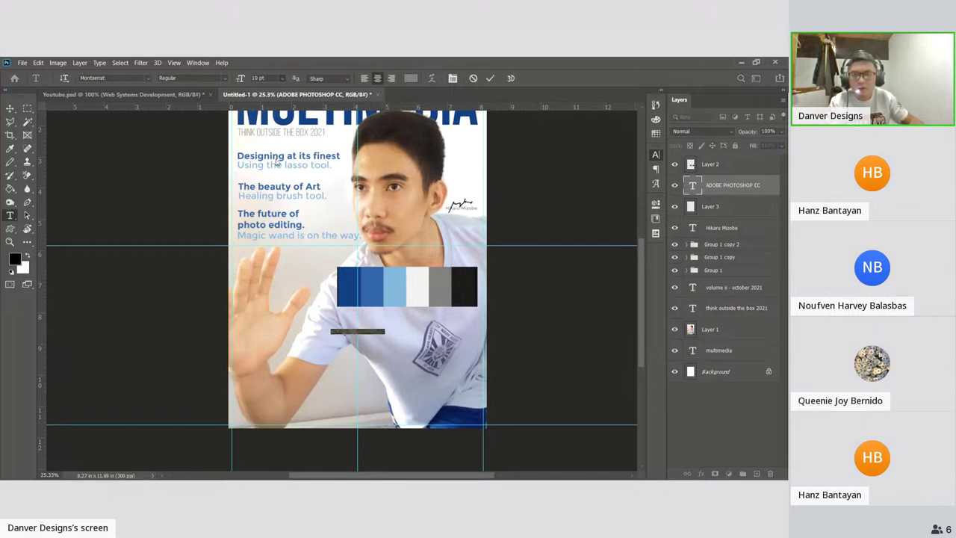
{"action": "left_click_drag", "start_coordinate": [240, 78], "coordinate": [276, 70]}
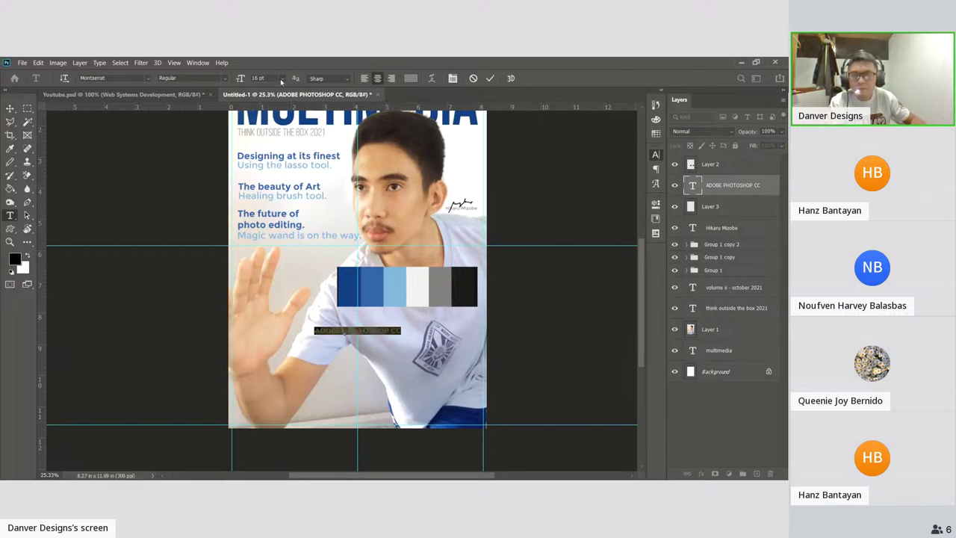
{"action": "double_click", "coordinate": [271, 189]}
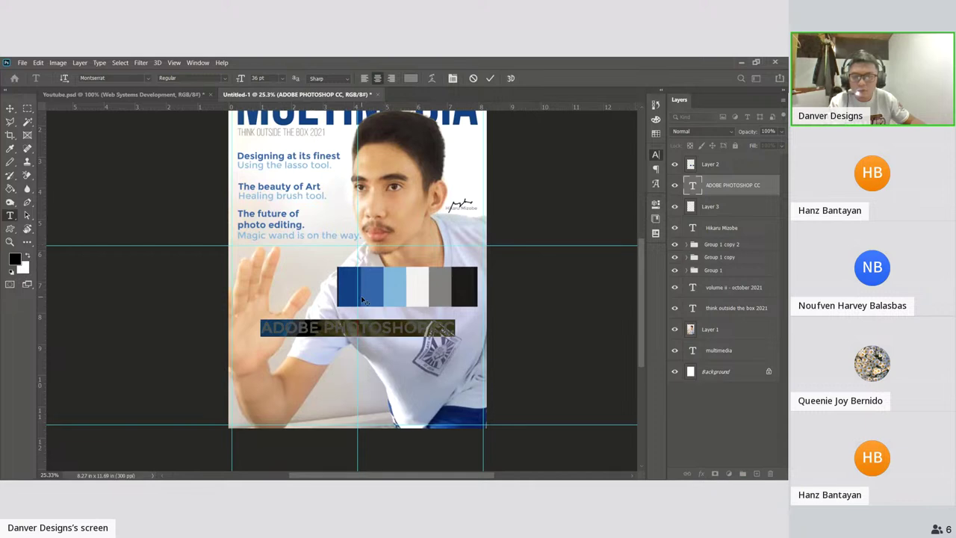
- Colour the ADOBE PHOTOSHOP CC text the palette's dark blue
{"action": "left_click", "coordinate": [412, 79]}
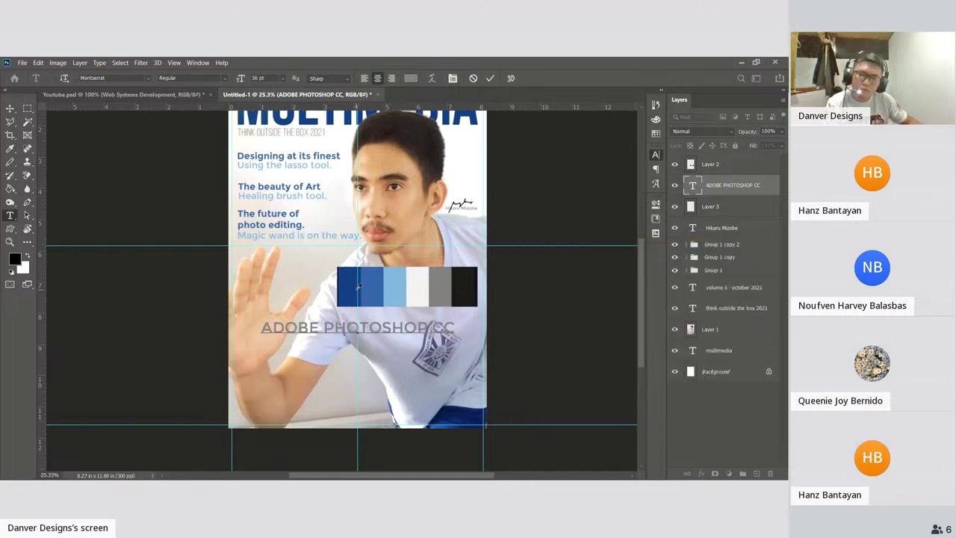
{"action": "left_click", "coordinate": [359, 287]}
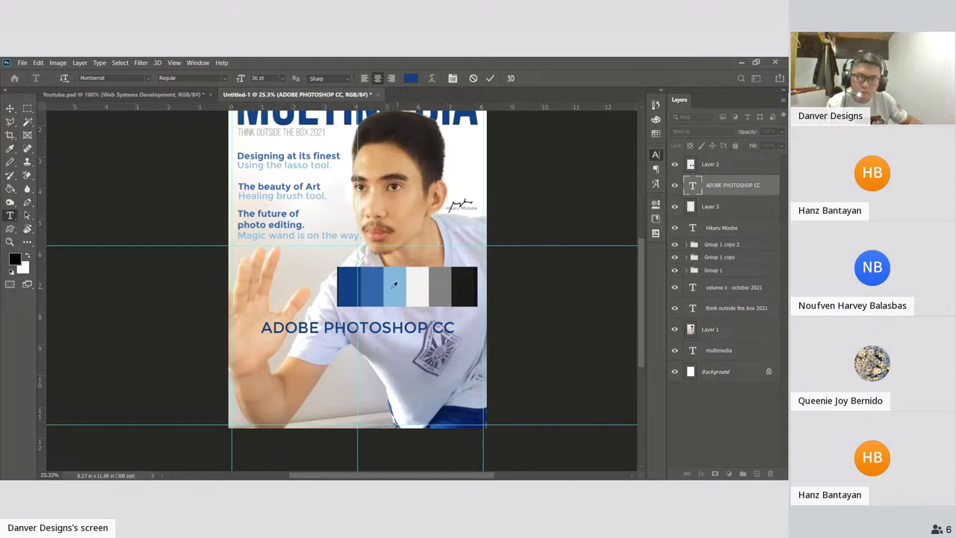
{"action": "left_click", "coordinate": [379, 281]}
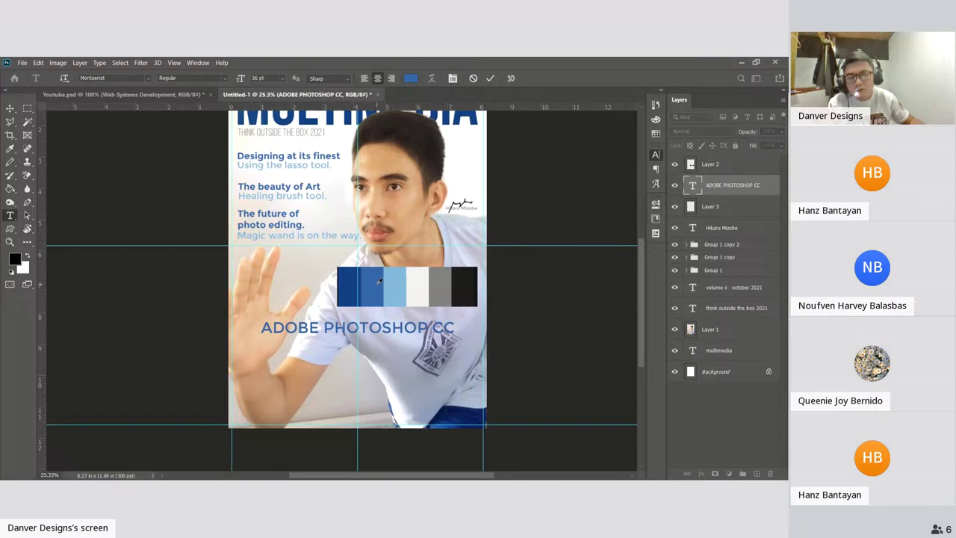
{"action": "left_click", "coordinate": [357, 285]}
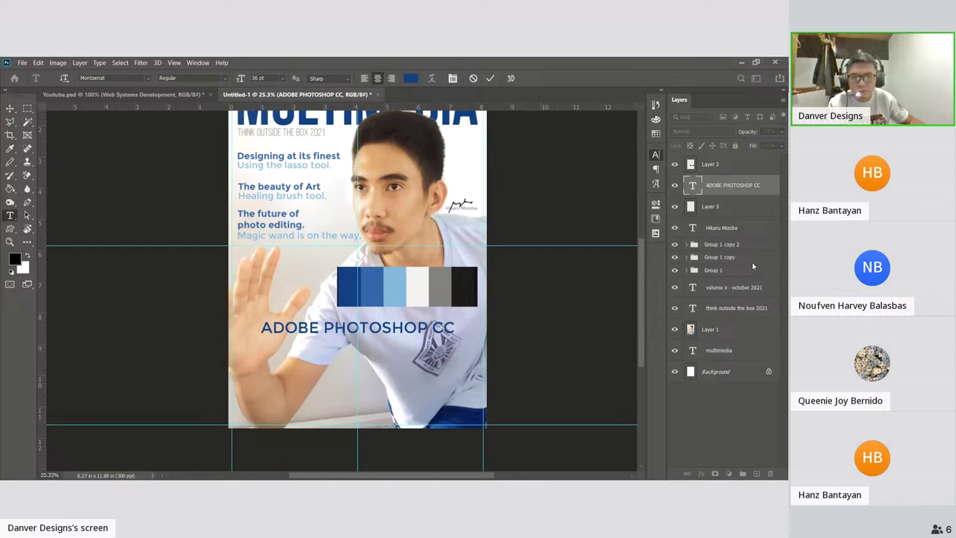
{"action": "left_click", "coordinate": [415, 334]}
{"action": "key", "text": "ctrl+a"}
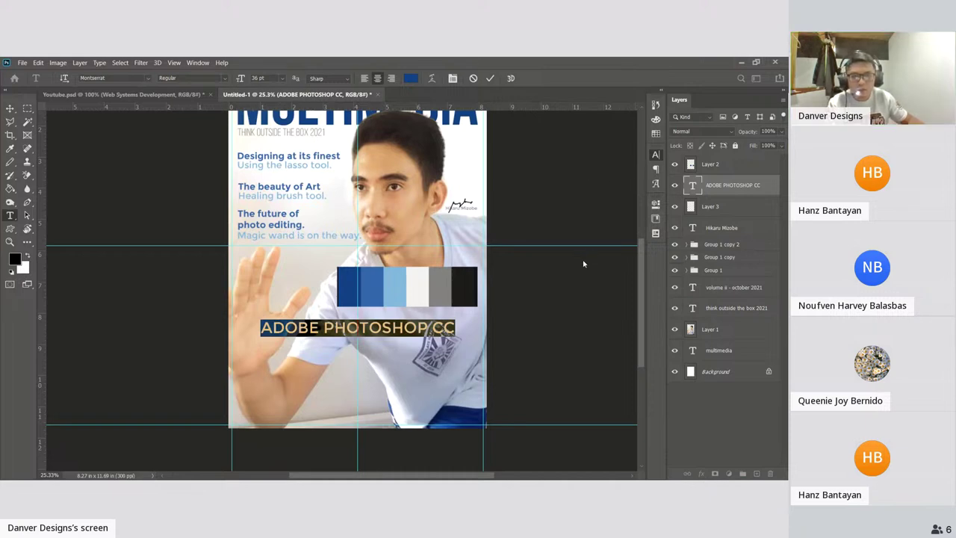
- Set ADOBE PHOTOSHOP CC in Bebas at 60 pt and commit the change
{"action": "type", "text": "Bebas"}
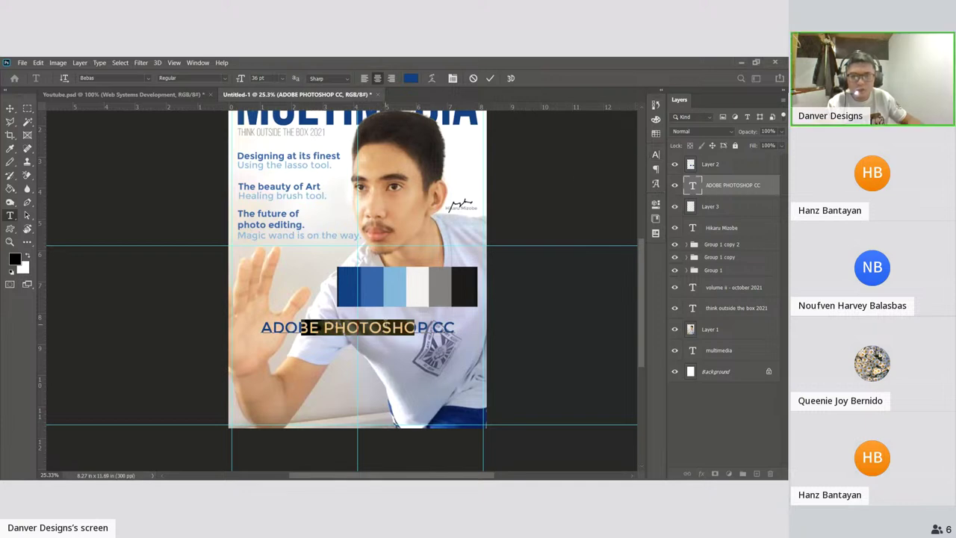
{"action": "left_click", "coordinate": [385, 327]}
{"action": "key", "text": "ctrl+a"}
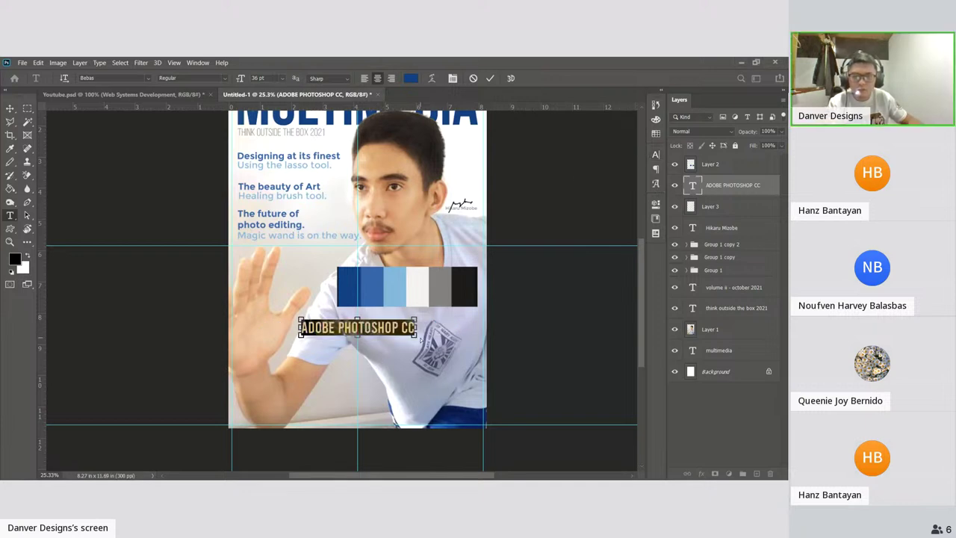
{"action": "left_click", "coordinate": [282, 79]}
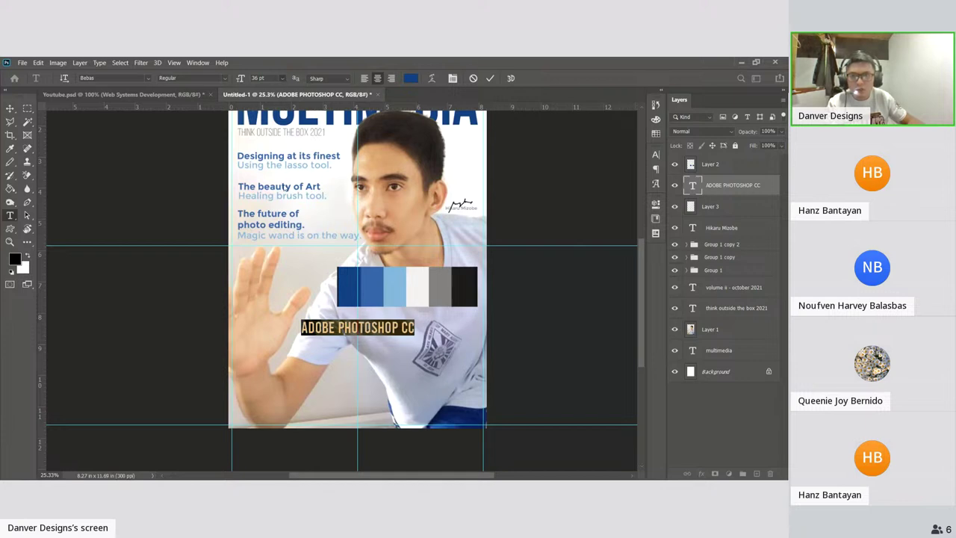
{"action": "left_click", "coordinate": [282, 198]}
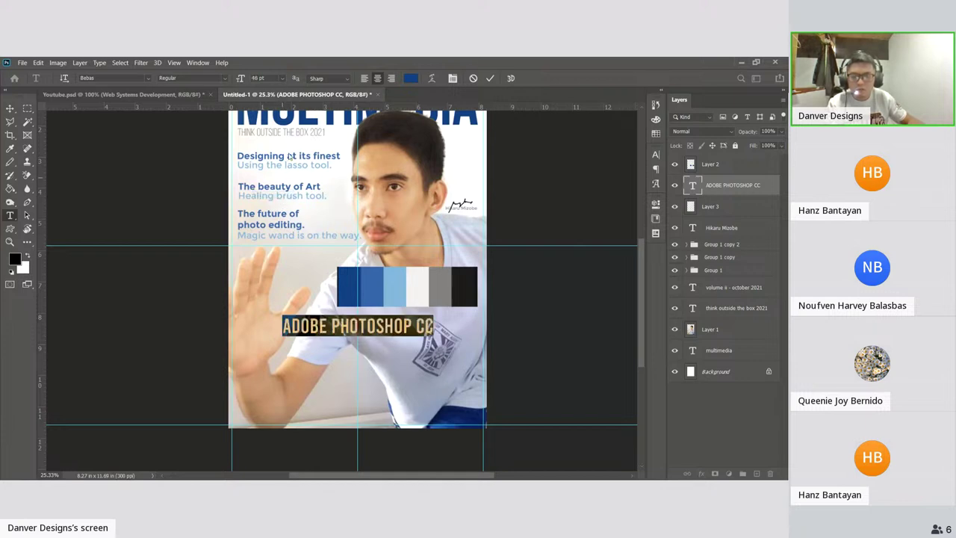
{"action": "left_click", "coordinate": [275, 203]}
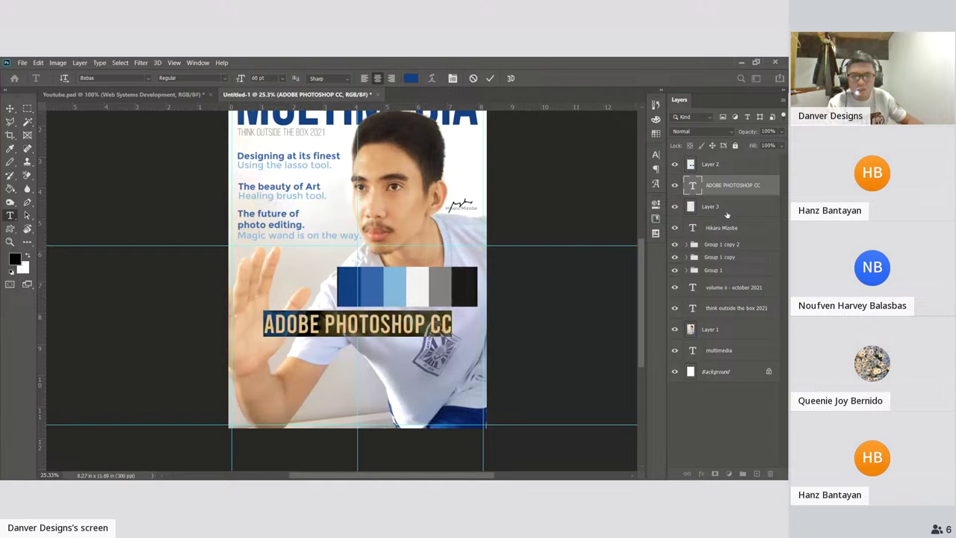
{"action": "left_click", "coordinate": [745, 193]}
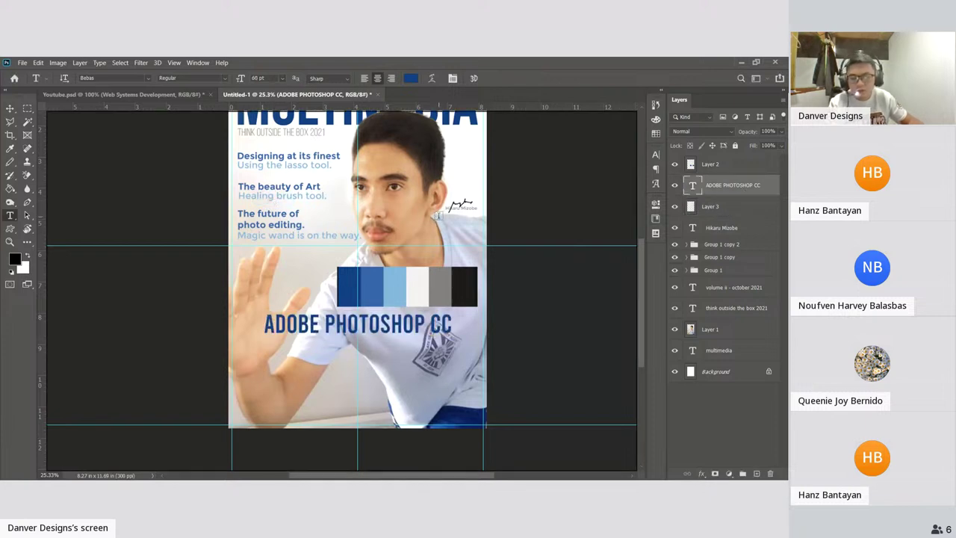
- Move the ADOBE PHOTOSHOP CC line to the cover's lower right
{"action": "scroll", "coordinate": [439, 215], "scroll_direction": "down", "scroll_amount": 1}
{"action": "scroll", "coordinate": [439, 216], "scroll_direction": "up", "scroll_amount": 1}
{"action": "scroll", "coordinate": [419, 262], "scroll_direction": "down", "scroll_amount": 2}
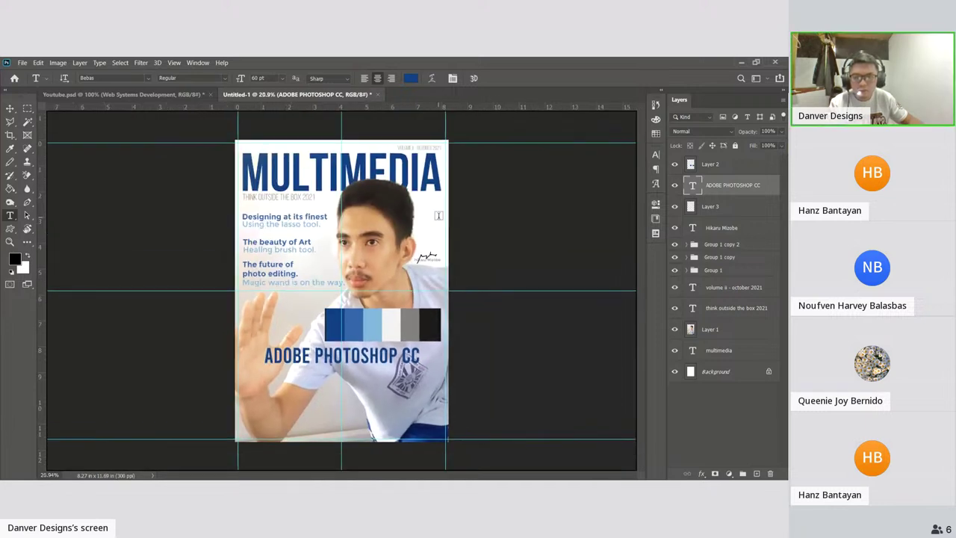
{"action": "key", "text": "v"}
{"action": "left_click_drag", "start_coordinate": [367, 364], "coordinate": [390, 409]}
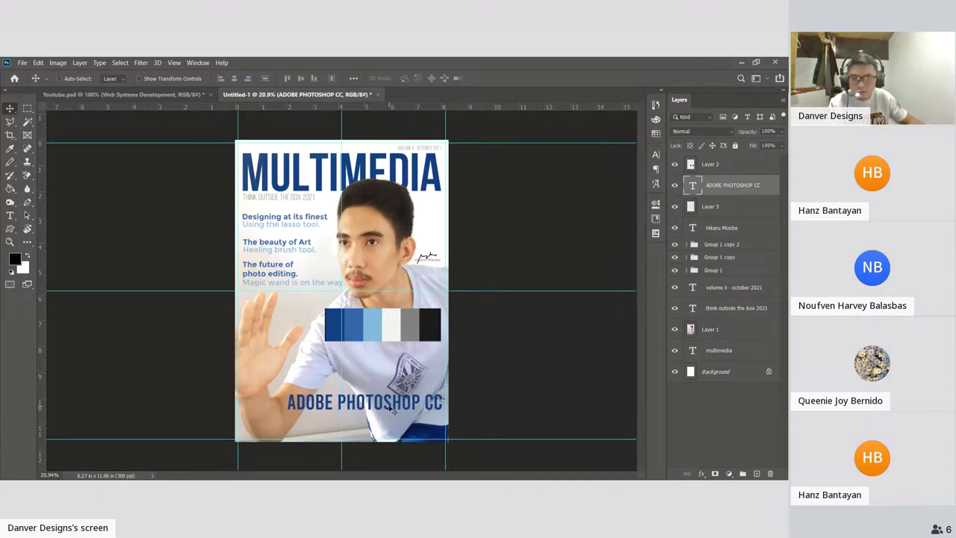
- Draw a rectangle bar near the cover's bottom filled with the palette's dark blue
{"action": "left_click", "coordinate": [9, 229]}
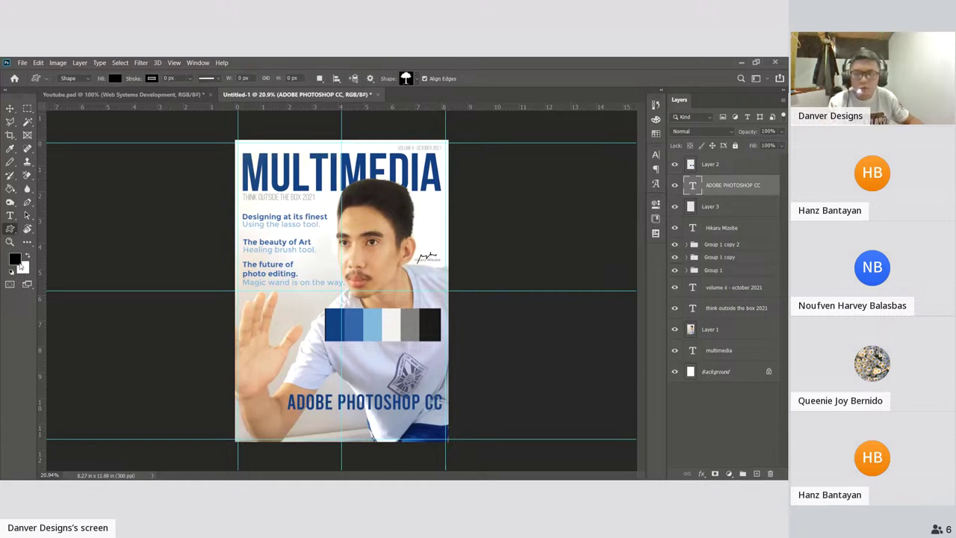
{"action": "key", "text": "shift+u"}
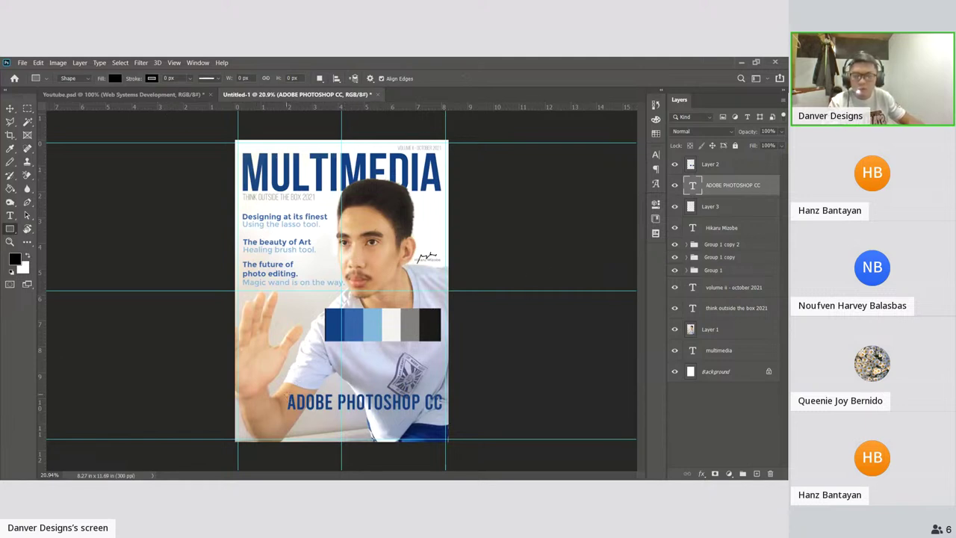
{"action": "left_click_drag", "start_coordinate": [284, 393], "coordinate": [456, 422]}
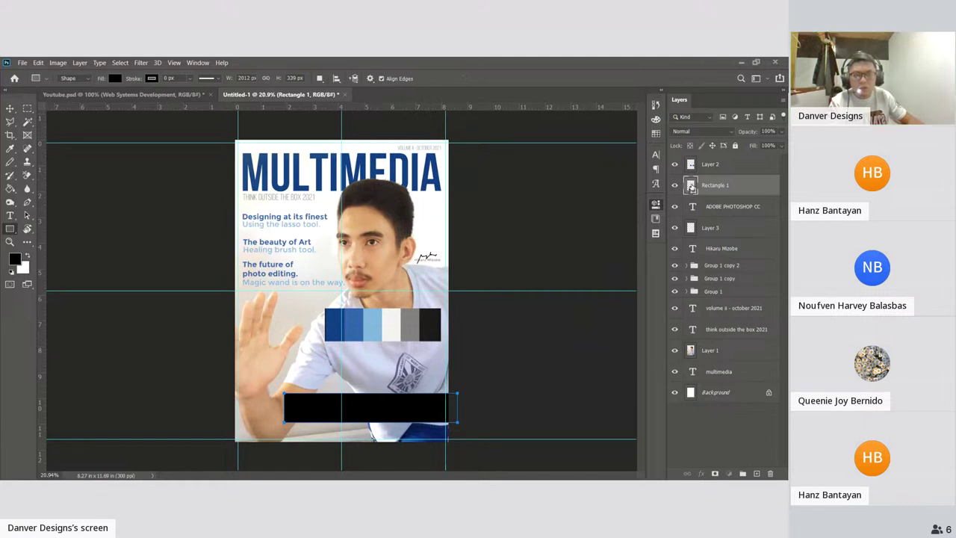
{"action": "double_click", "coordinate": [690, 187]}
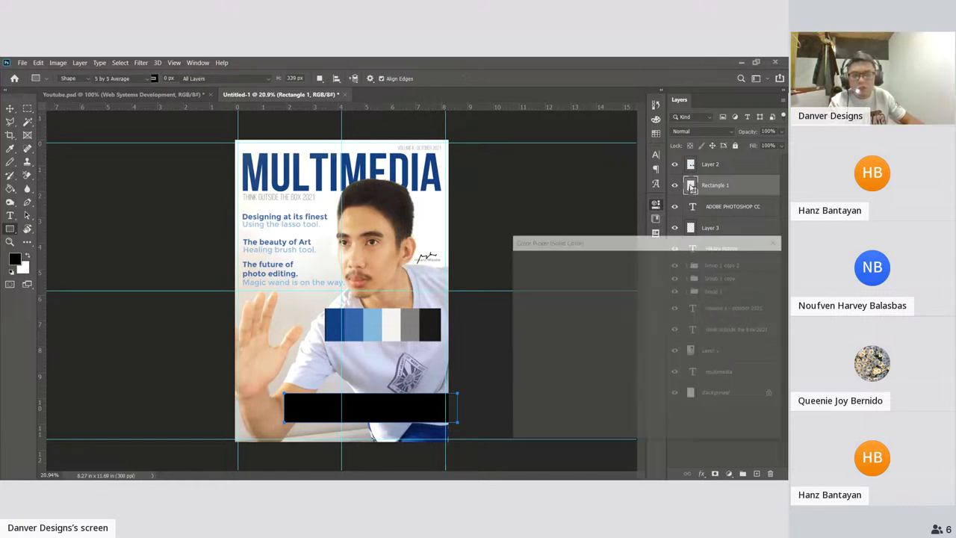
{"action": "left_click", "coordinate": [335, 319]}
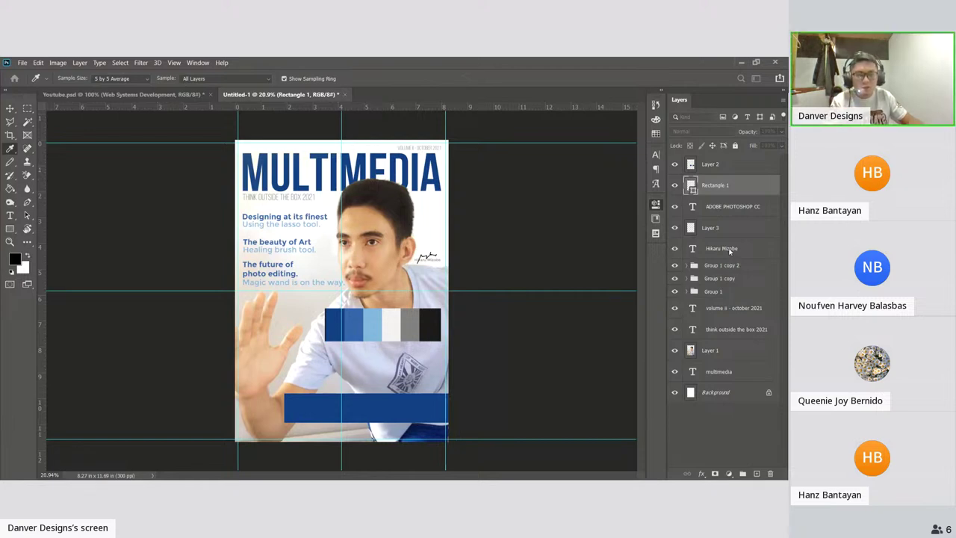
- Put the rectangle layer beneath the text layer and shift the bar upward
{"action": "key", "text": "u"}
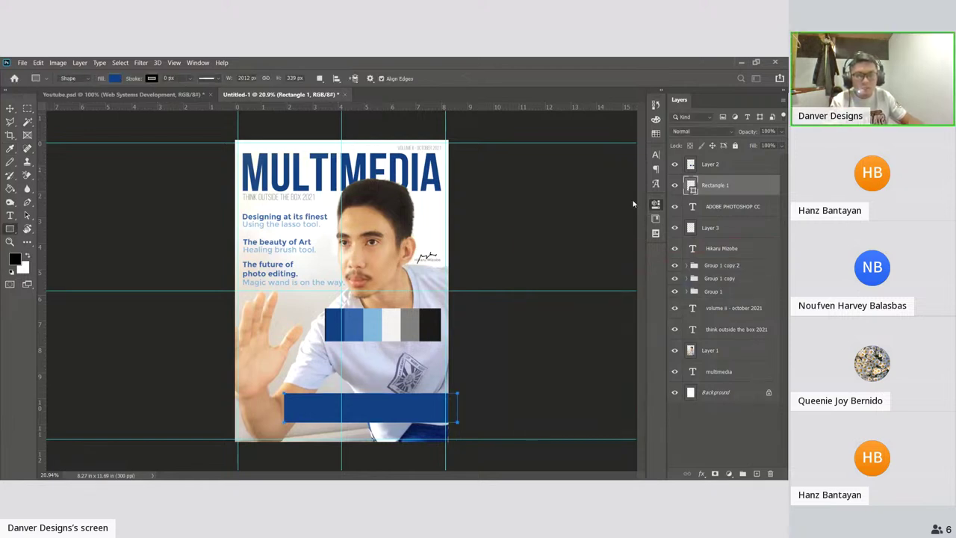
{"action": "left_click_drag", "start_coordinate": [732, 188], "coordinate": [732, 215]}
{"action": "key", "text": "v"}
{"action": "left_click_drag", "start_coordinate": [420, 404], "coordinate": [421, 383]}
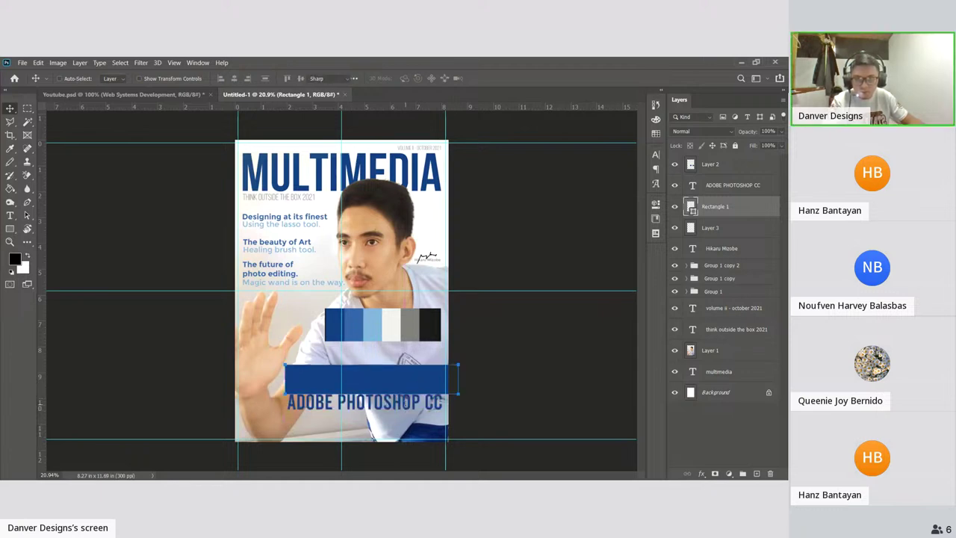
- Make ADOBE PHOTOSHOP CC white and move the navy bar behind it
{"action": "left_click", "coordinate": [404, 404]}
{"action": "double_click", "coordinate": [403, 403]}
{"action": "key", "text": "ctrl+a"}
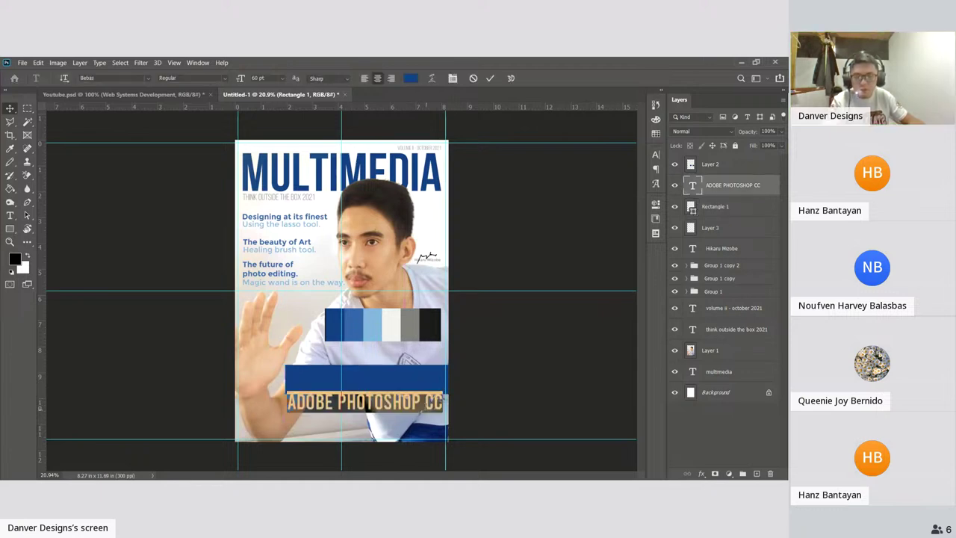
{"action": "left_click", "coordinate": [410, 78]}
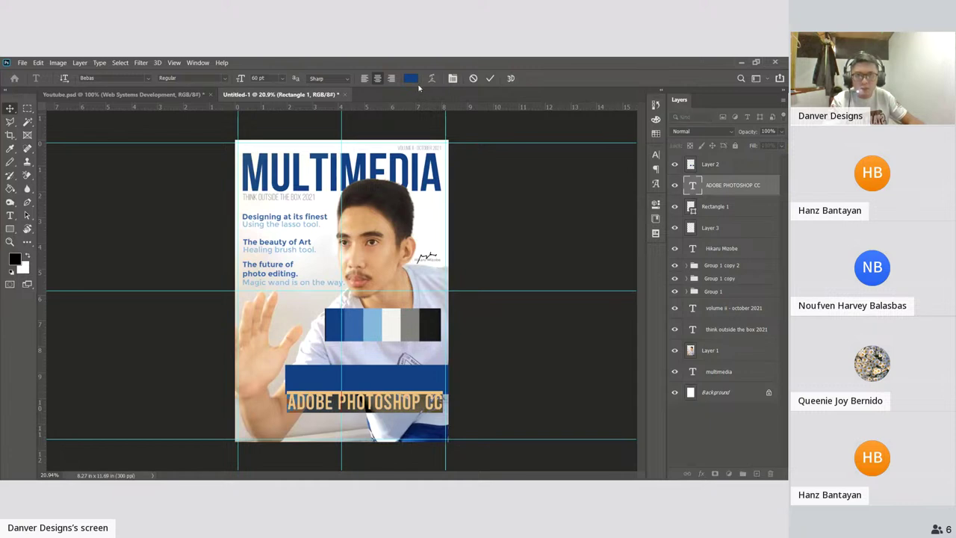
{"action": "left_click", "coordinate": [392, 326]}
{"action": "key", "text": "Return"}
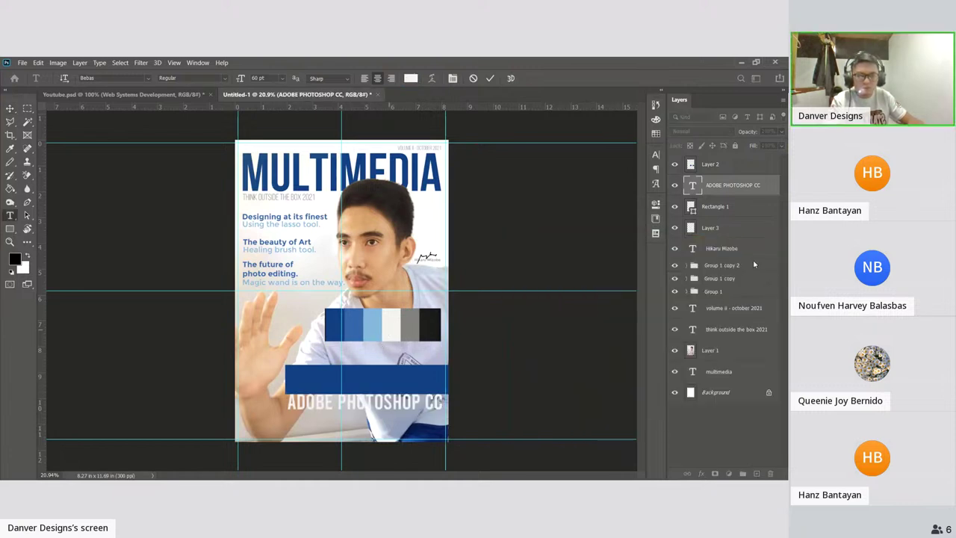
{"action": "left_click", "coordinate": [747, 208]}
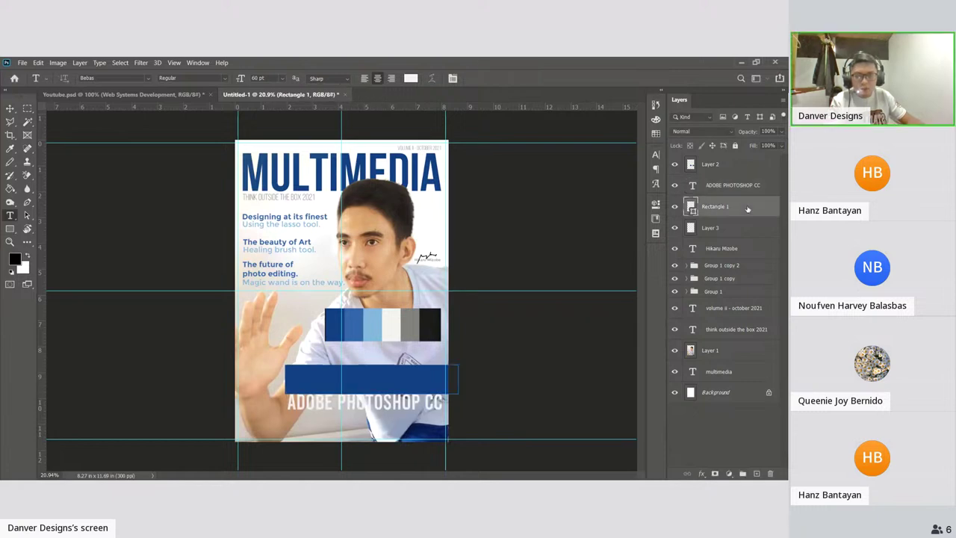
{"action": "key", "text": "v"}
{"action": "left_click_drag", "start_coordinate": [424, 378], "coordinate": [423, 403]}
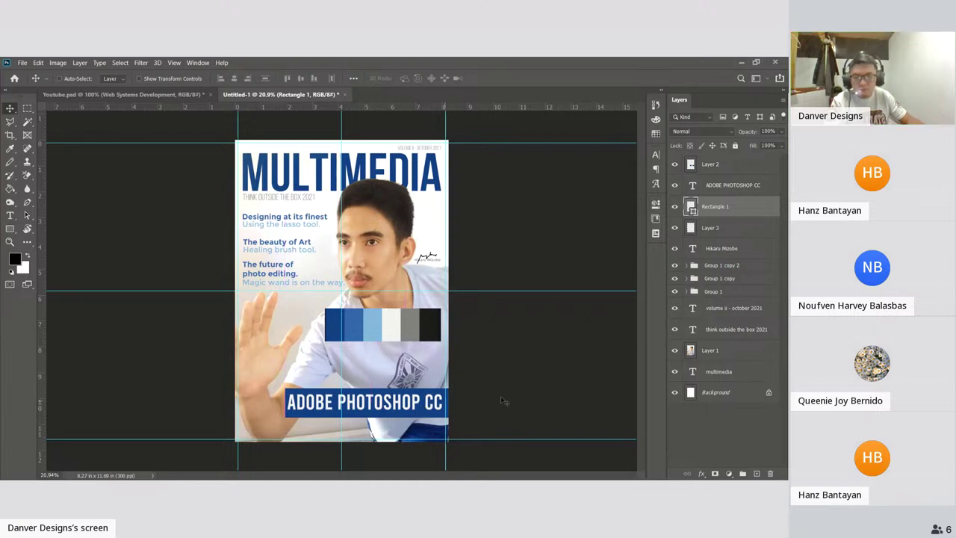
- Nudge the navy bar into place, duplicate it, and set the copy just below
{"action": "key", "text": "Left"}
{"action": "key", "text": "Left"}
{"action": "key", "text": "Left"}
{"action": "key", "text": "Left"}
{"action": "key", "text": "Left"}
{"action": "key", "text": "Up"}
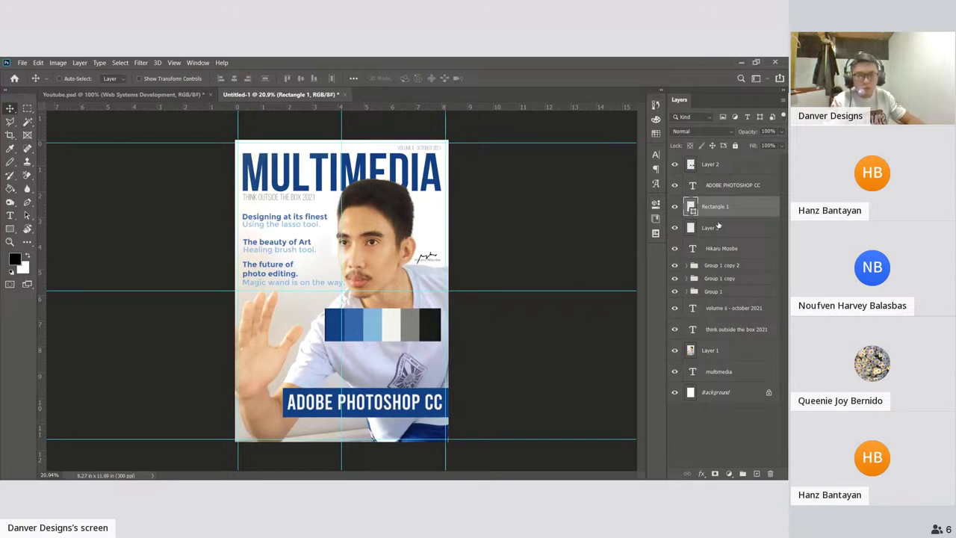
{"action": "key", "text": "ctrl+j"}
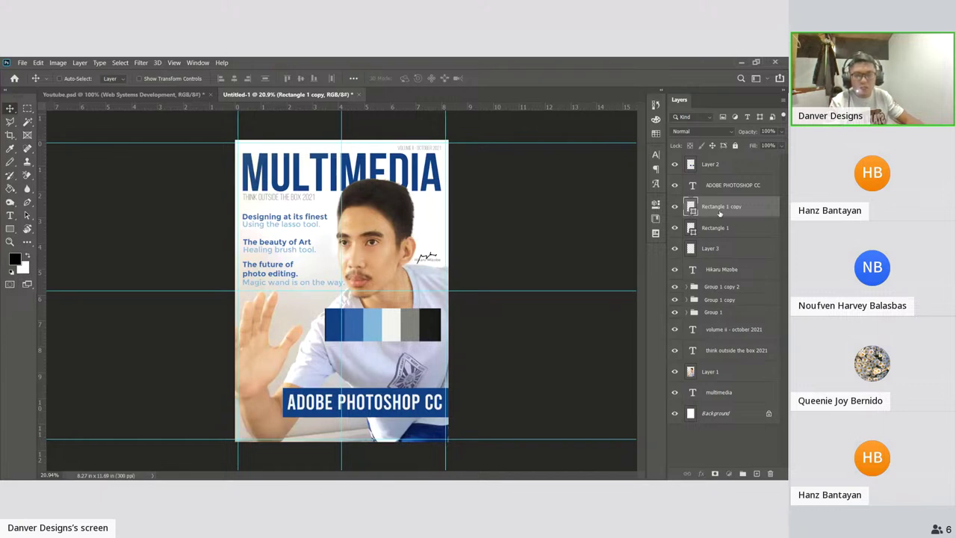
{"action": "left_click_drag", "start_coordinate": [719, 215], "coordinate": [718, 235]}
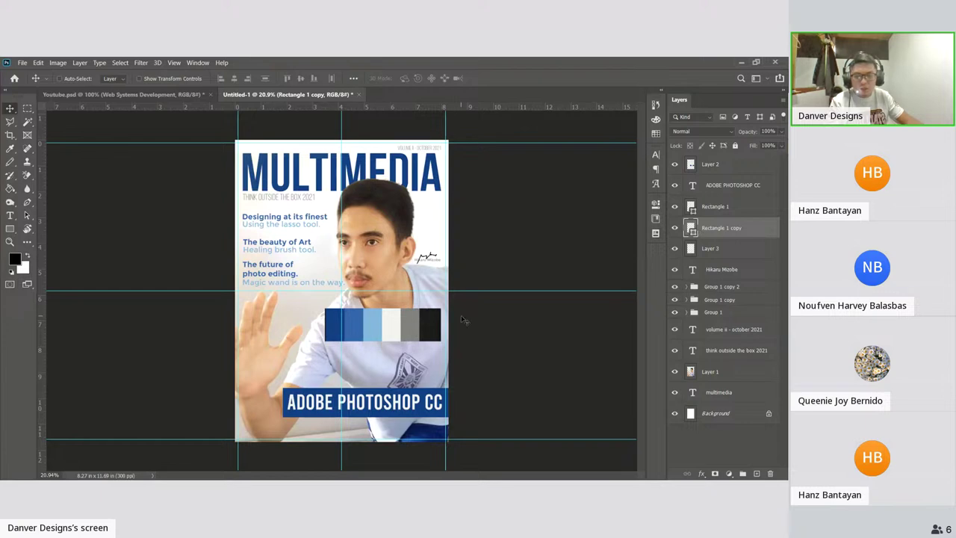
{"action": "left_click_drag", "start_coordinate": [381, 402], "coordinate": [380, 415]}
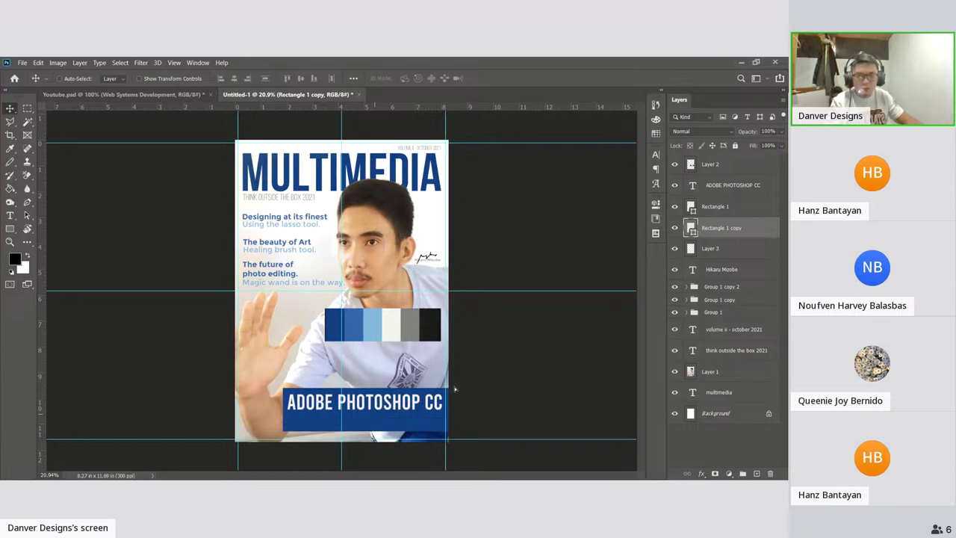
- Recolour the copied bar medium blue (#3466aa) sampled from the swatches
{"action": "key", "text": "i"}
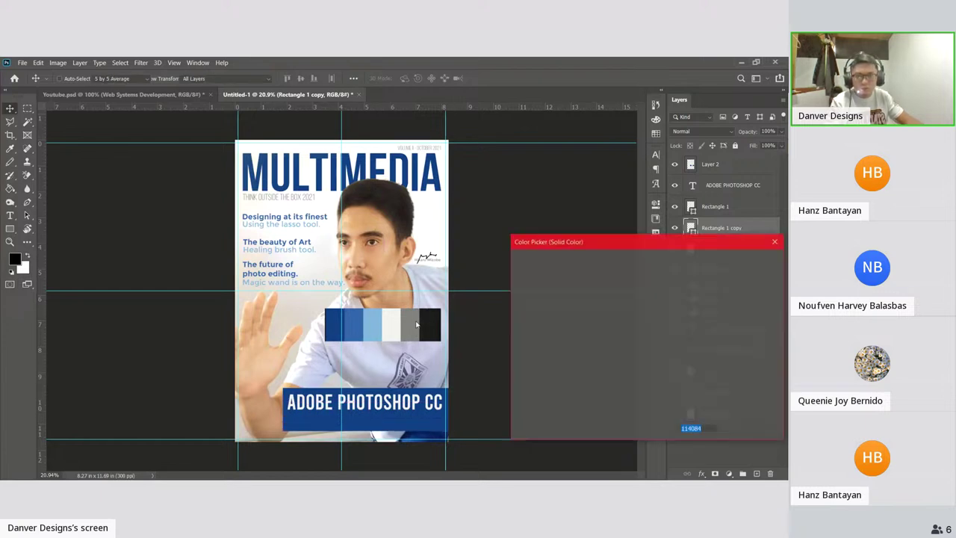
{"action": "left_click", "coordinate": [361, 317]}
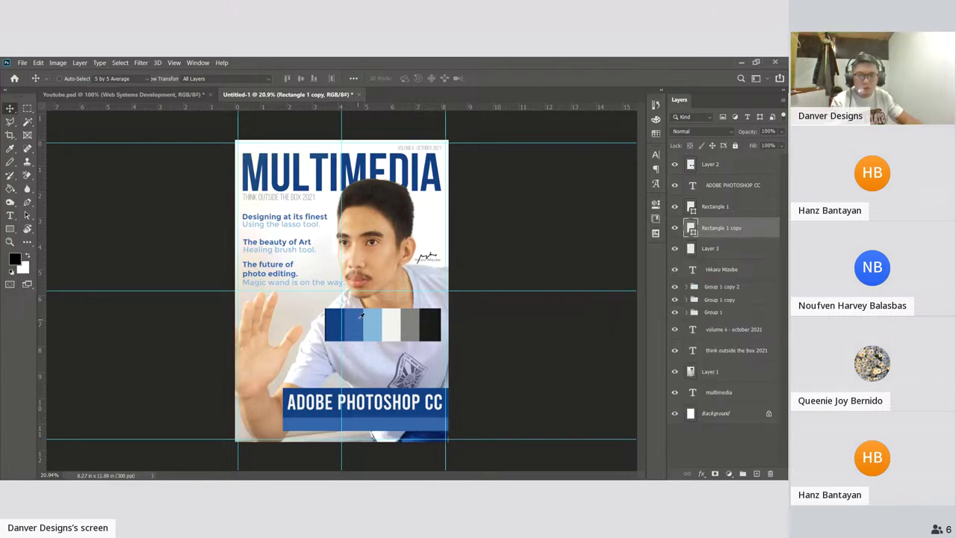
{"action": "left_click", "coordinate": [371, 317]}
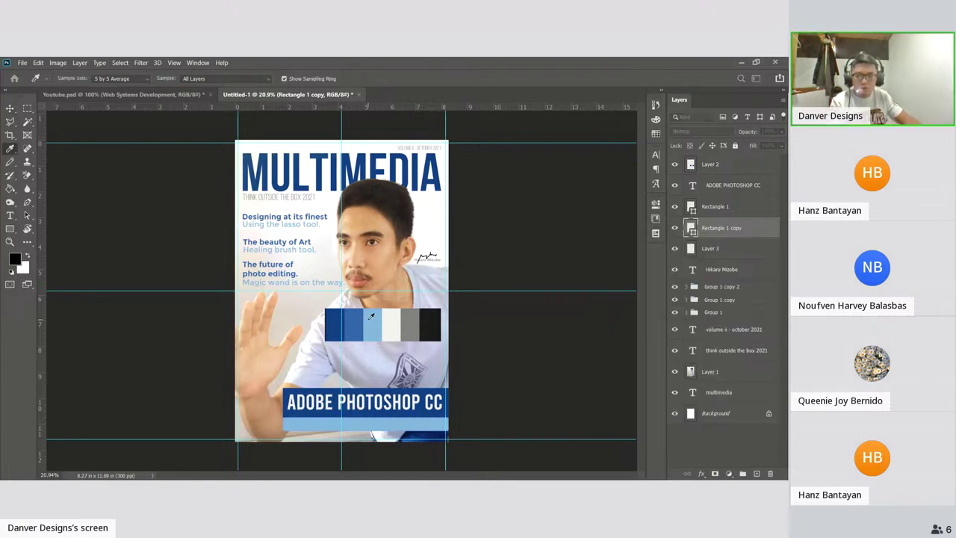
{"action": "left_click", "coordinate": [359, 318]}
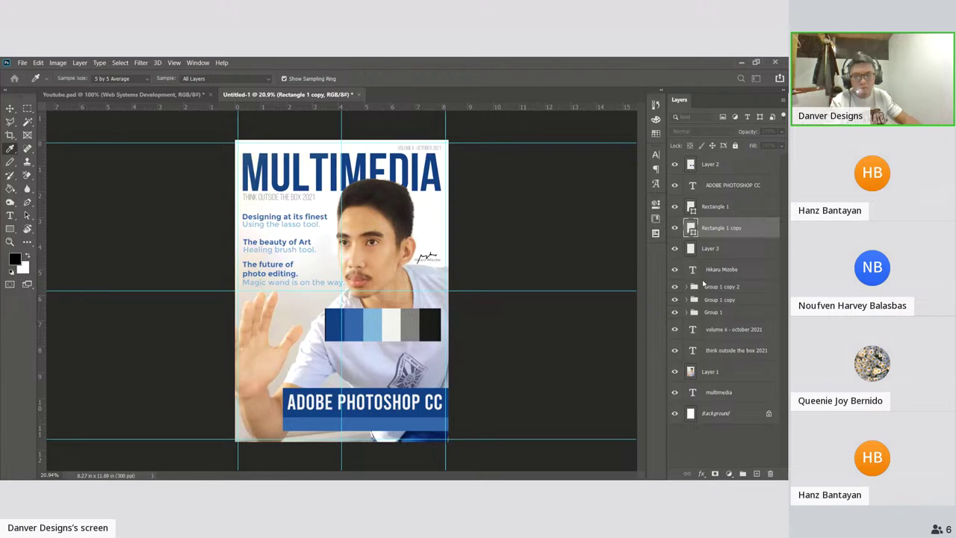
{"action": "key", "text": "v"}
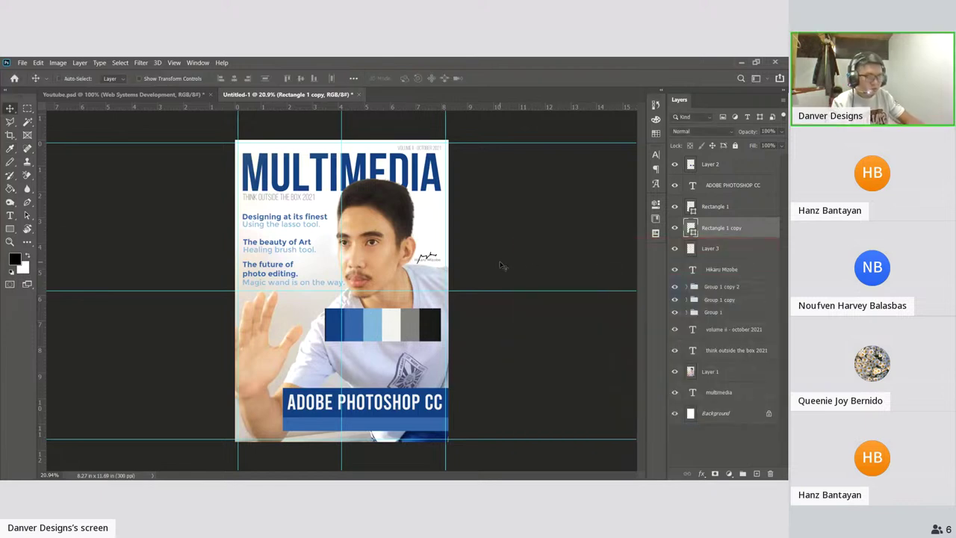
- Zoom in on the banner and place a copy of ADOBE PHOTOSHOP CC on the lower bar
{"action": "scroll", "coordinate": [502, 265], "scroll_direction": "up", "scroll_amount": 5}
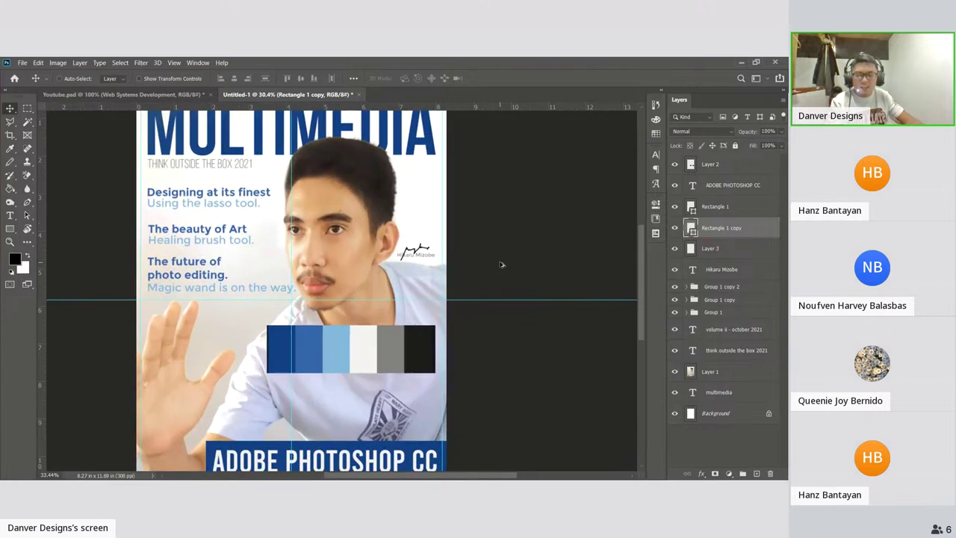
{"action": "left_click_drag", "start_coordinate": [381, 343], "coordinate": [446, 251]}
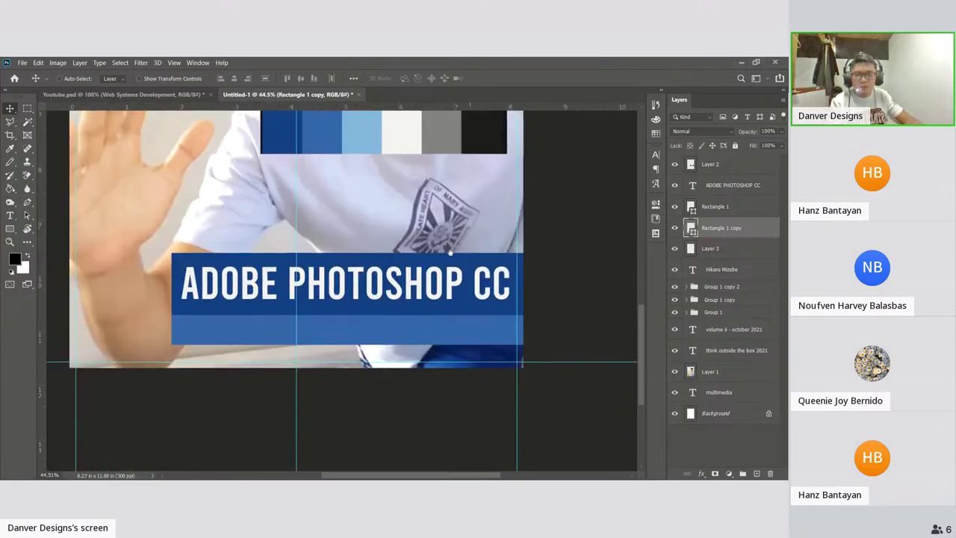
{"action": "left_click", "coordinate": [736, 186]}
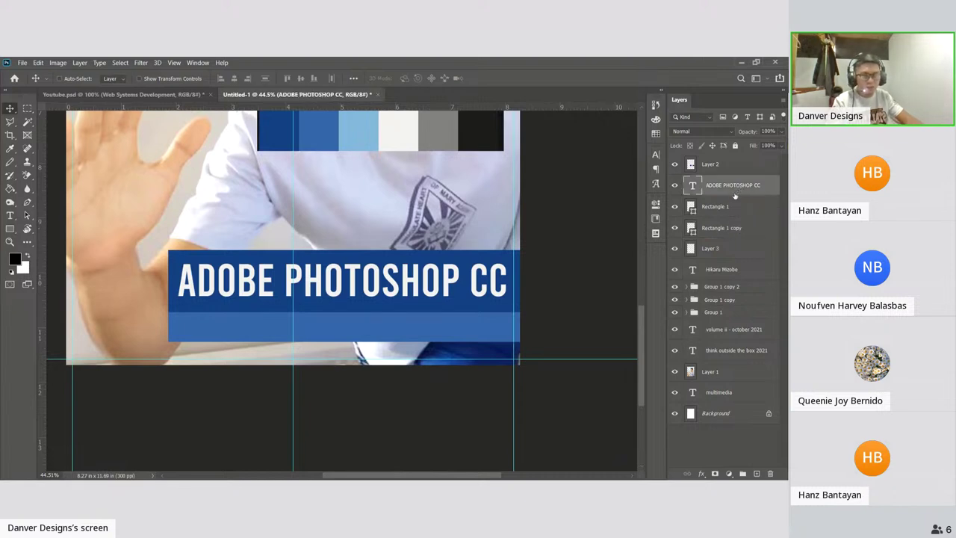
{"action": "left_click_drag", "start_coordinate": [491, 215], "coordinate": [489, 217]}
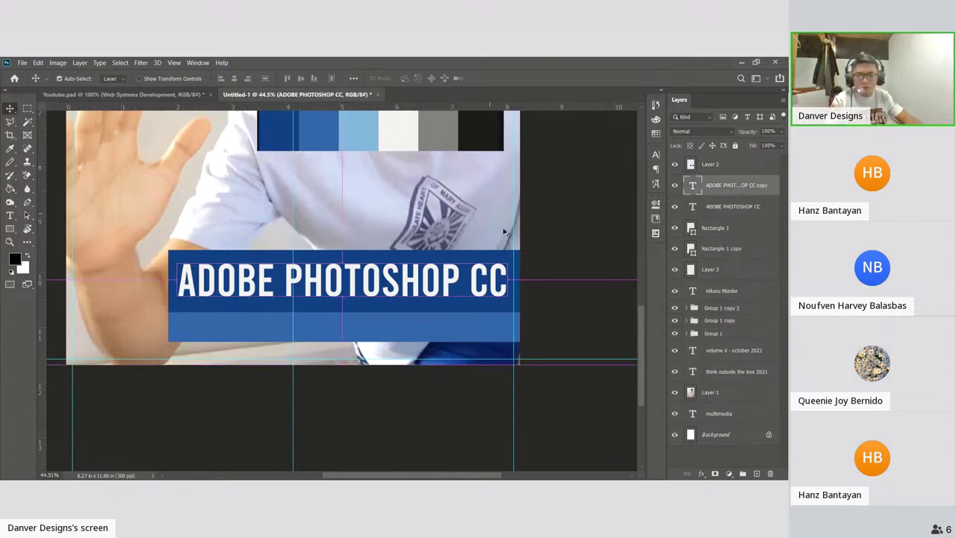
{"action": "left_click_drag", "start_coordinate": [473, 271], "coordinate": [468, 306]}
- Retype the copy as THE NUMBER ONE EDITOR in Montserrat Bold
{"action": "key", "text": "t"}
{"action": "left_click", "coordinate": [451, 309]}
{"action": "key", "text": "ctrl+a"}
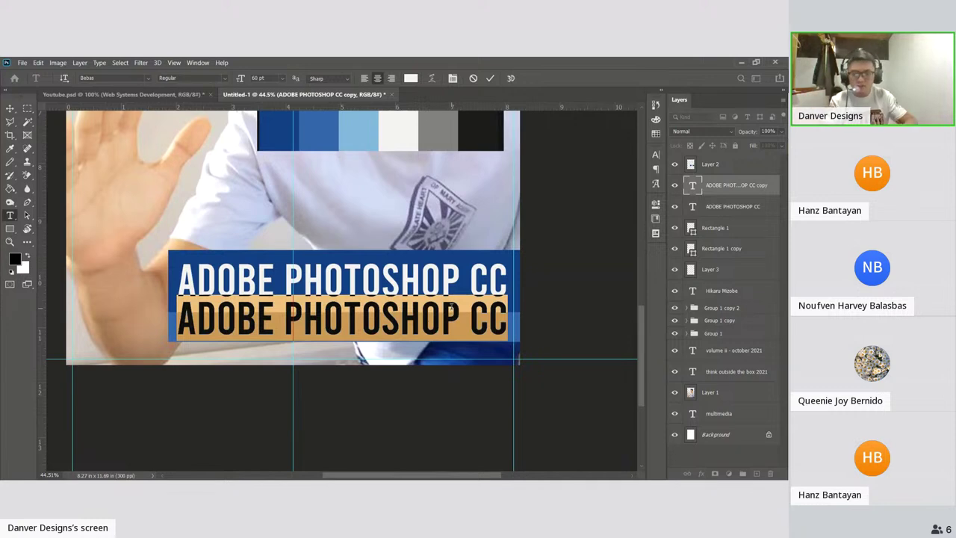
{"action": "type", "text": "THE NUM"}
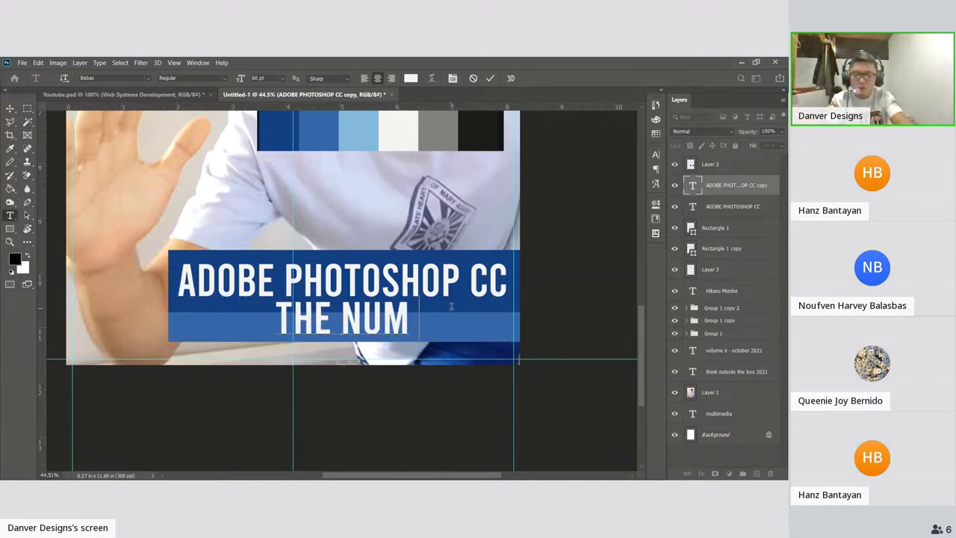
{"action": "type", "text": "BER ONE EDIT"}
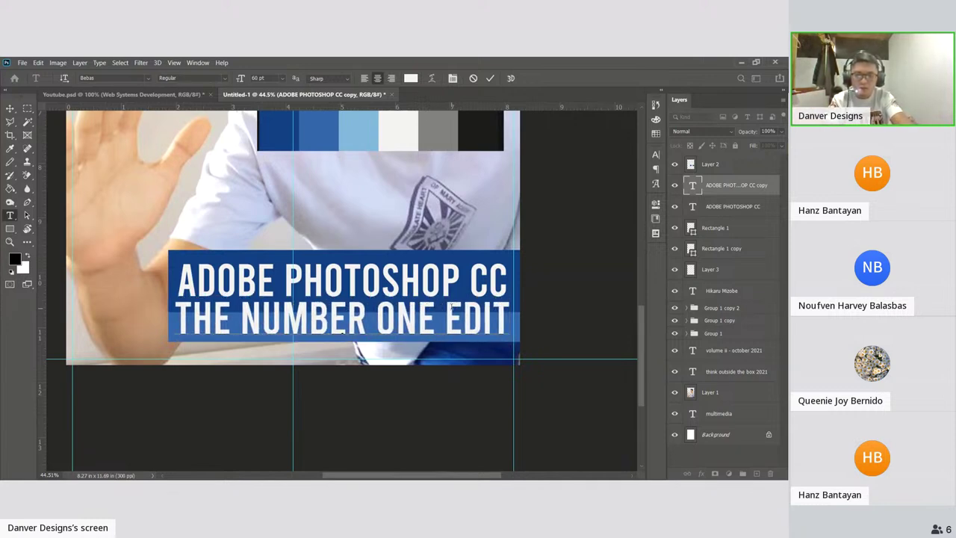
{"action": "type", "text": "OR"}
{"action": "key", "text": "ctrl+a"}
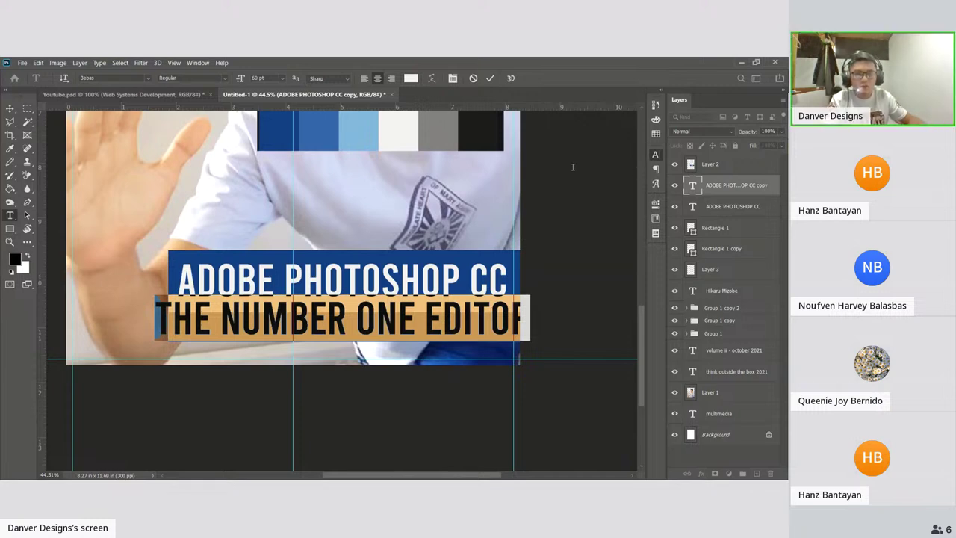
{"action": "key", "text": "Down"}
{"action": "key", "text": "Down"}
{"action": "key", "text": "Down"}
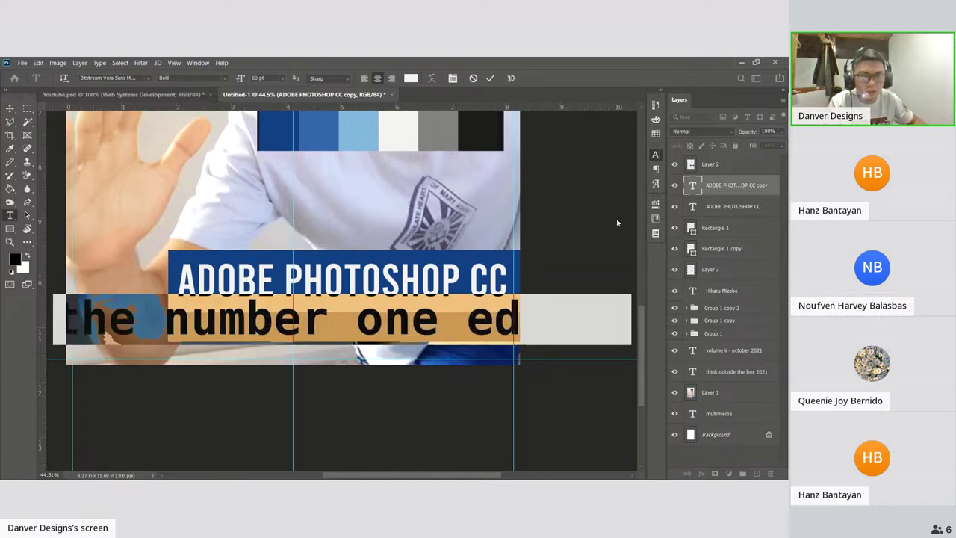
{"action": "key", "text": "Down"}
{"action": "key", "text": "Down"}
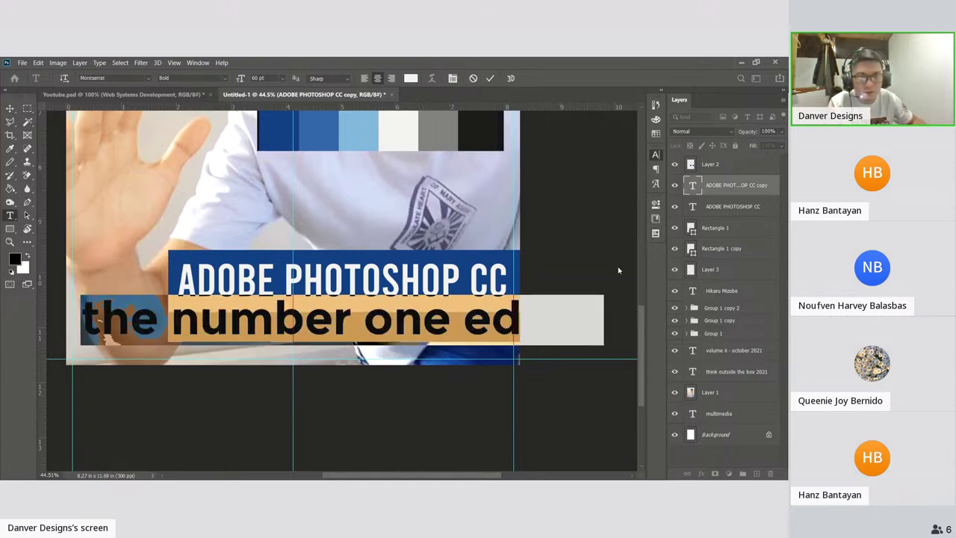
{"action": "key", "text": "Escape"}
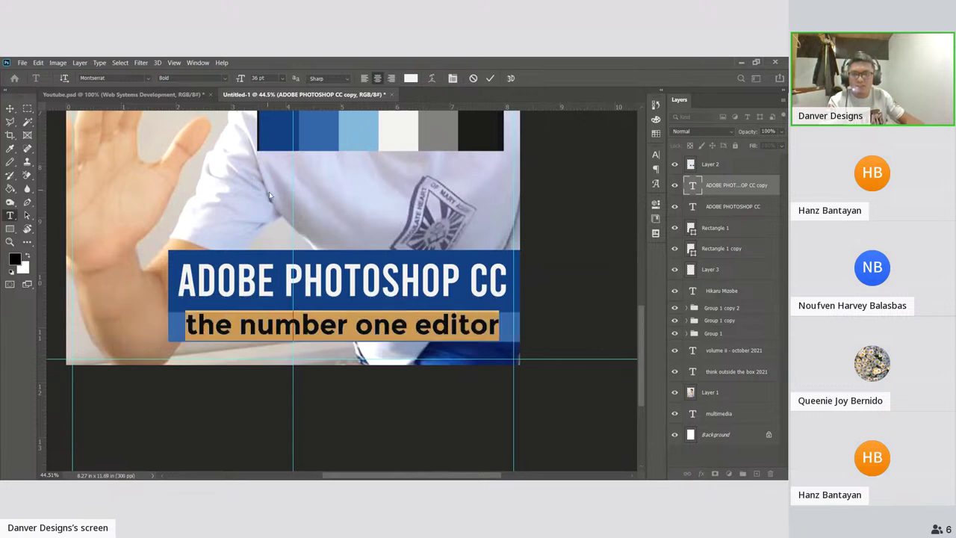
- Recase the line to read 'The Number One Editor'
{"action": "left_click", "coordinate": [200, 327]}
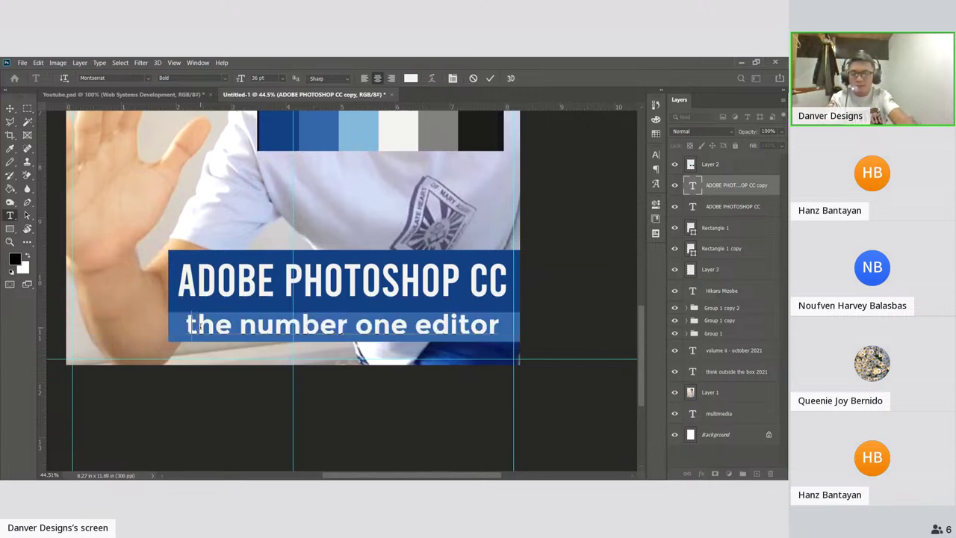
{"action": "key", "text": "BackSpace"}
{"action": "type", "text": "T"}
{"action": "left_click", "coordinate": [259, 328]}
{"action": "key", "text": "BackSpace"}
{"action": "type", "text": "N"}
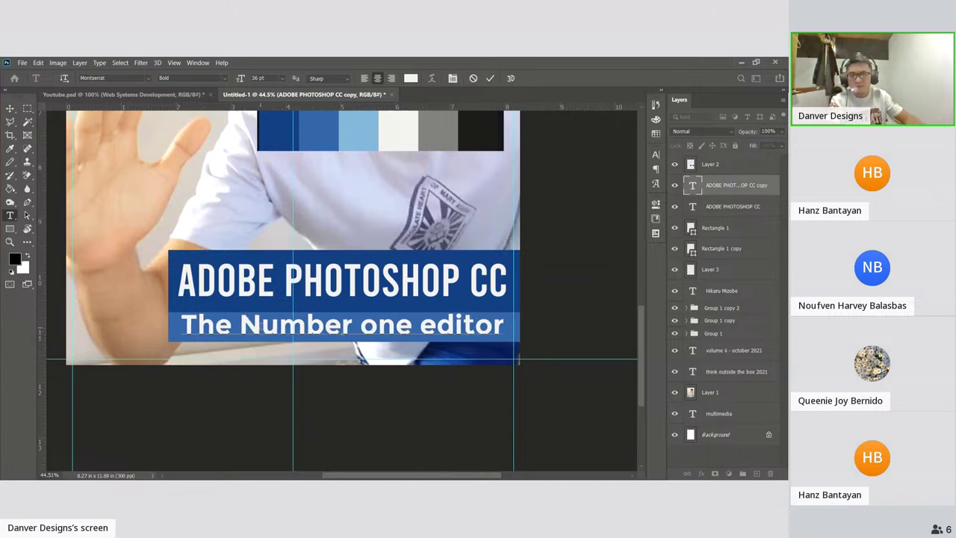
{"action": "left_click", "coordinate": [373, 327]}
{"action": "key", "text": "BackSpace"}
{"action": "type", "text": "O"}
{"action": "left_click", "coordinate": [438, 326]}
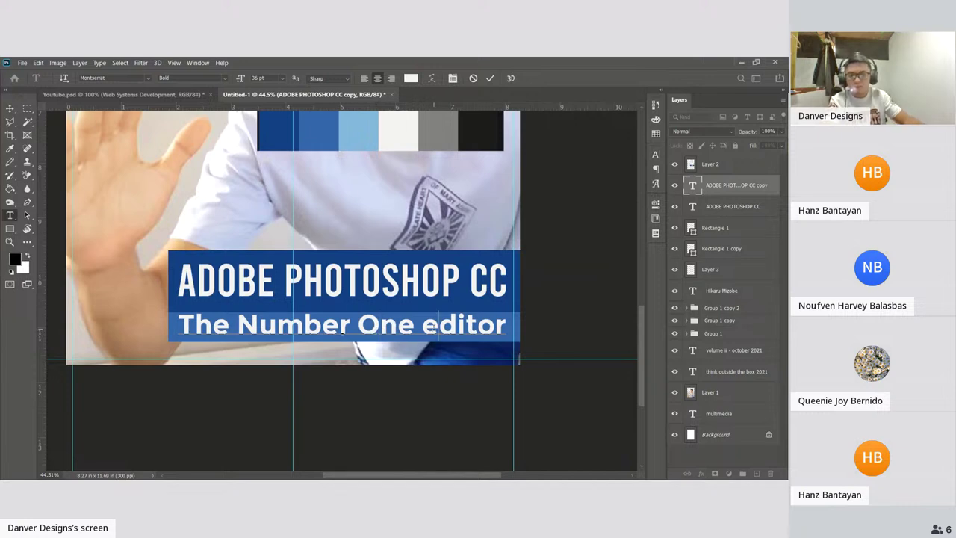
{"action": "key", "text": "BackSpace"}
{"action": "type", "text": "E"}
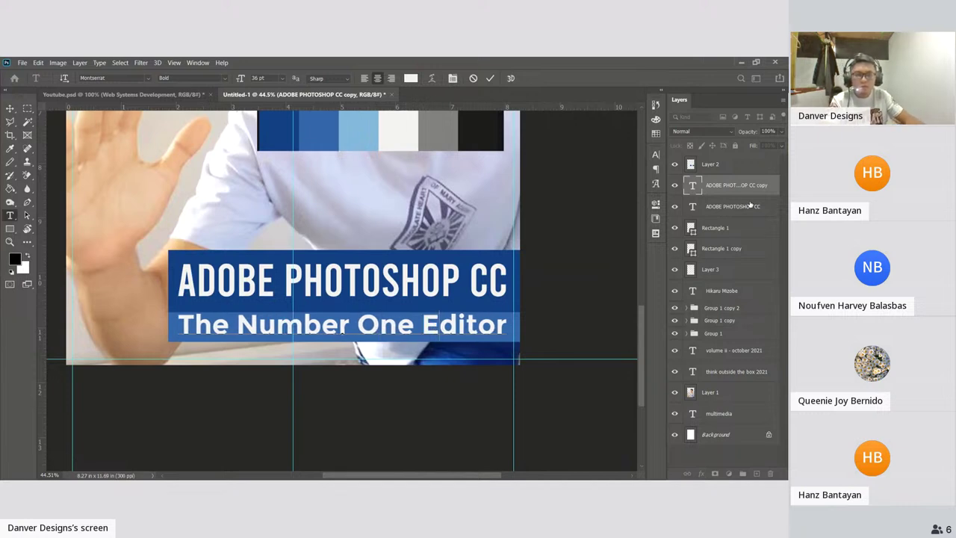
- Commit the text and select both bars and both banner text lines together
{"action": "left_click", "coordinate": [609, 212]}
{"action": "key", "text": "v"}
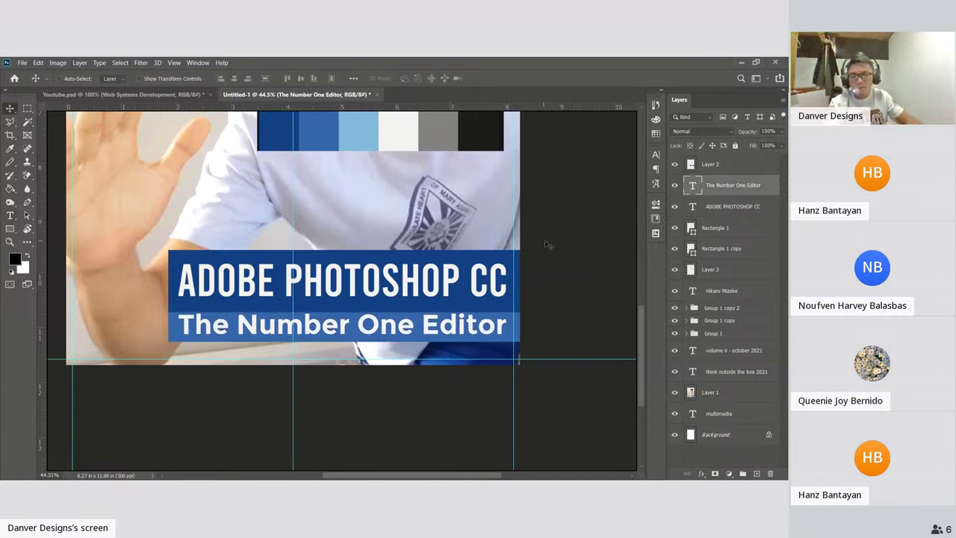
{"action": "left_click", "coordinate": [717, 251], "text": "shift"}
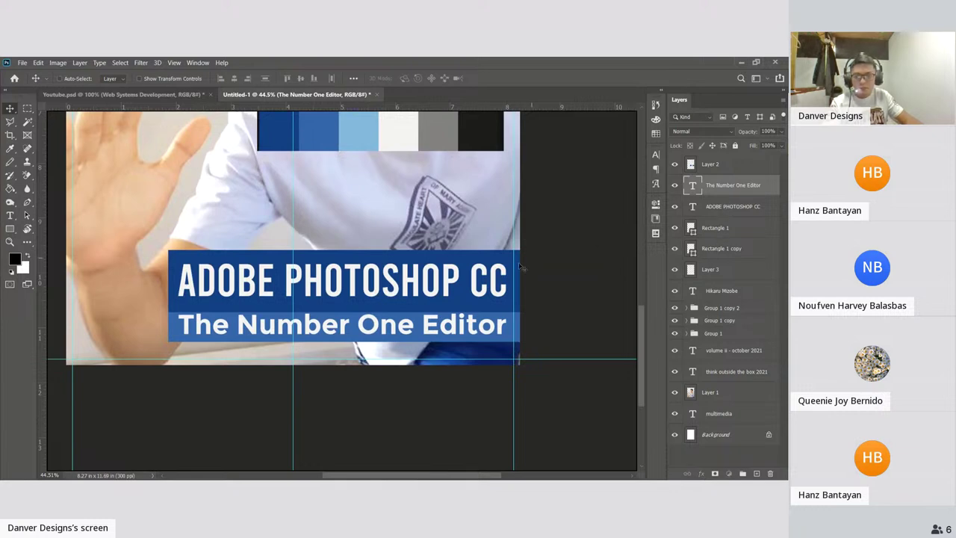
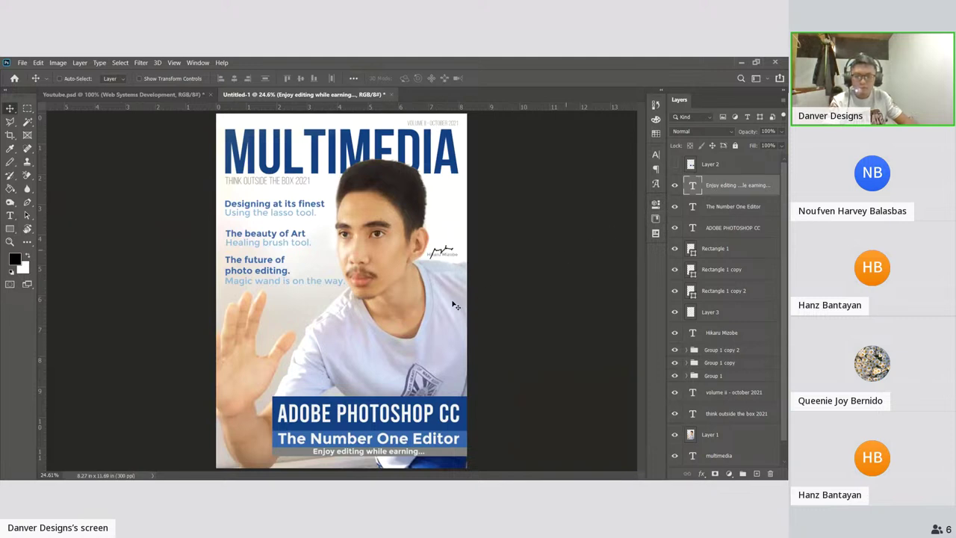
- Paste the QR code, place it bottom-left beside the ADOBE PHOTOSHOP CC banner, and enlarge it
{"action": "key", "text": "ctrl+v"}
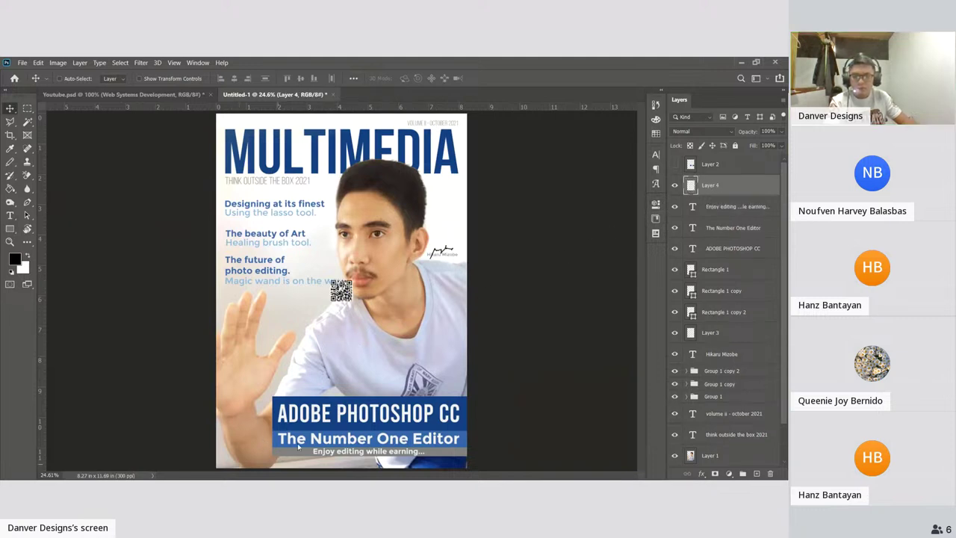
{"action": "left_click_drag", "start_coordinate": [349, 300], "coordinate": [247, 446]}
{"action": "key", "text": "ctrl+t"}
{"action": "key", "text": "Return"}
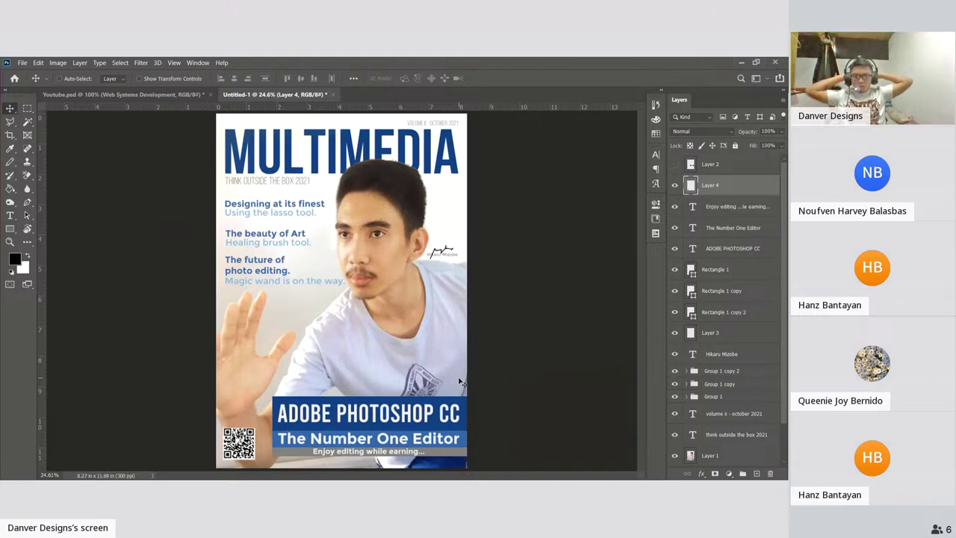
{"action": "scroll", "coordinate": [719, 355], "scroll_direction": "down", "scroll_amount": 2}
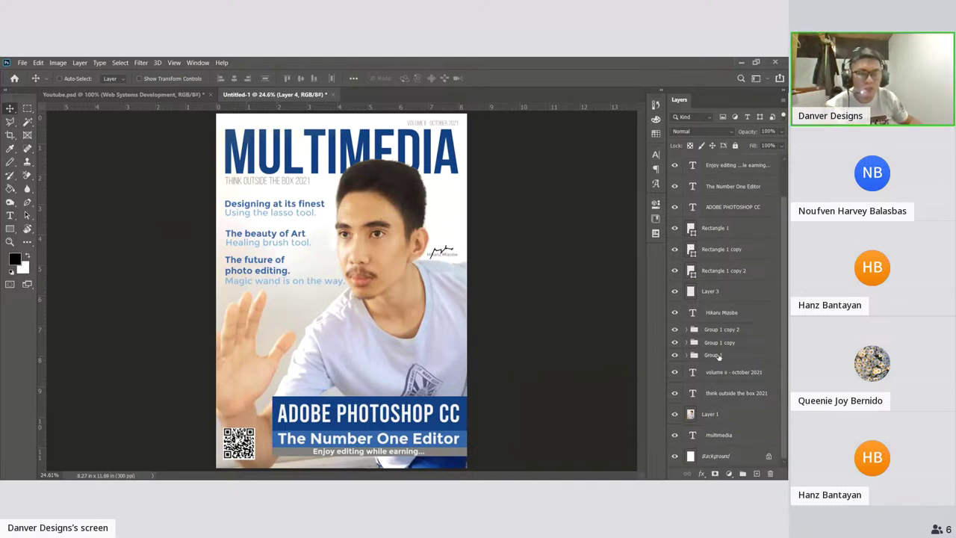
{"action": "left_click", "coordinate": [726, 332]}
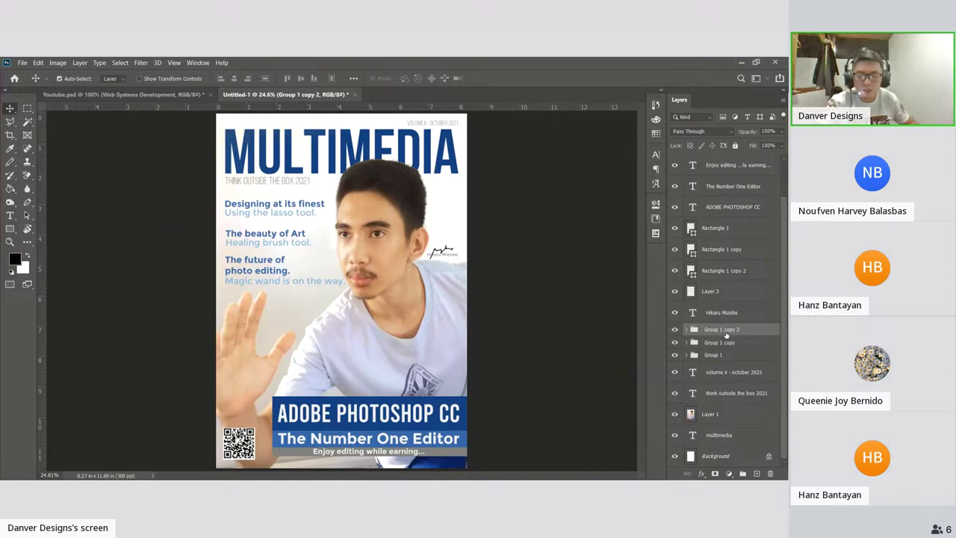
{"action": "key", "text": "ctrl+j"}
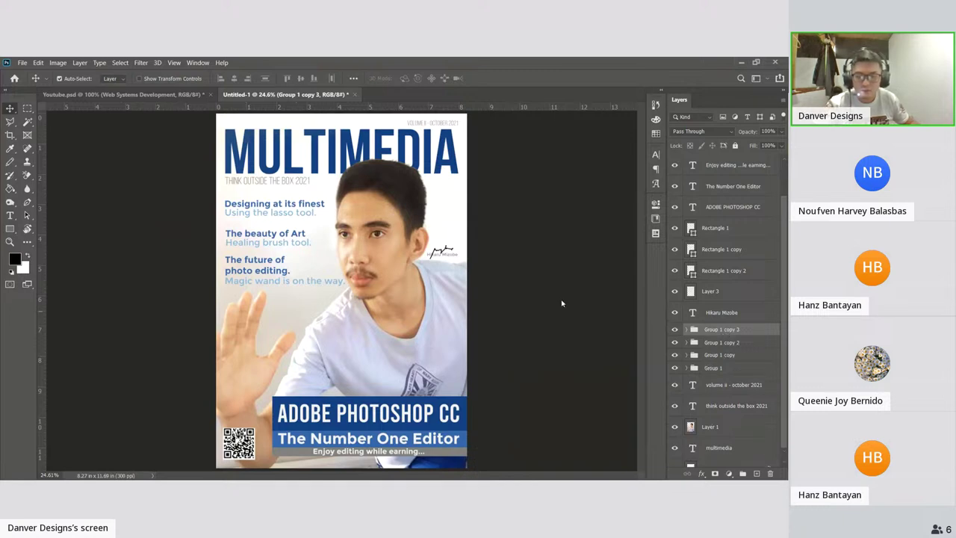
{"action": "left_click_drag", "start_coordinate": [276, 218], "coordinate": [337, 319]}
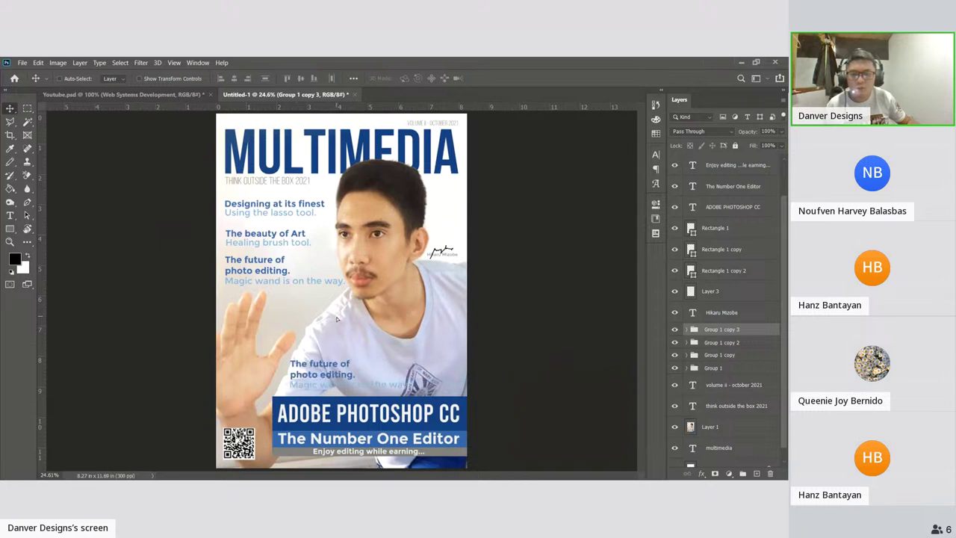
{"action": "key", "text": "ctrl+z"}
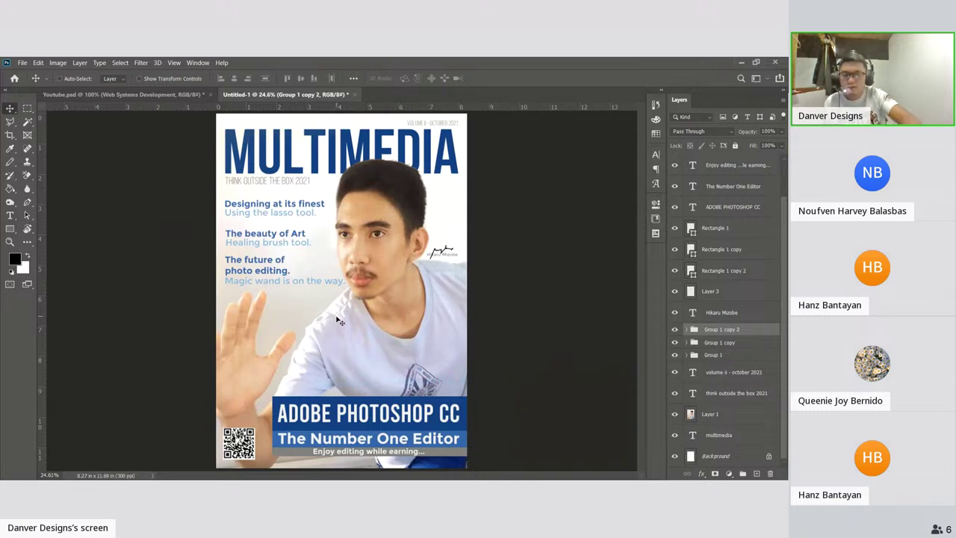